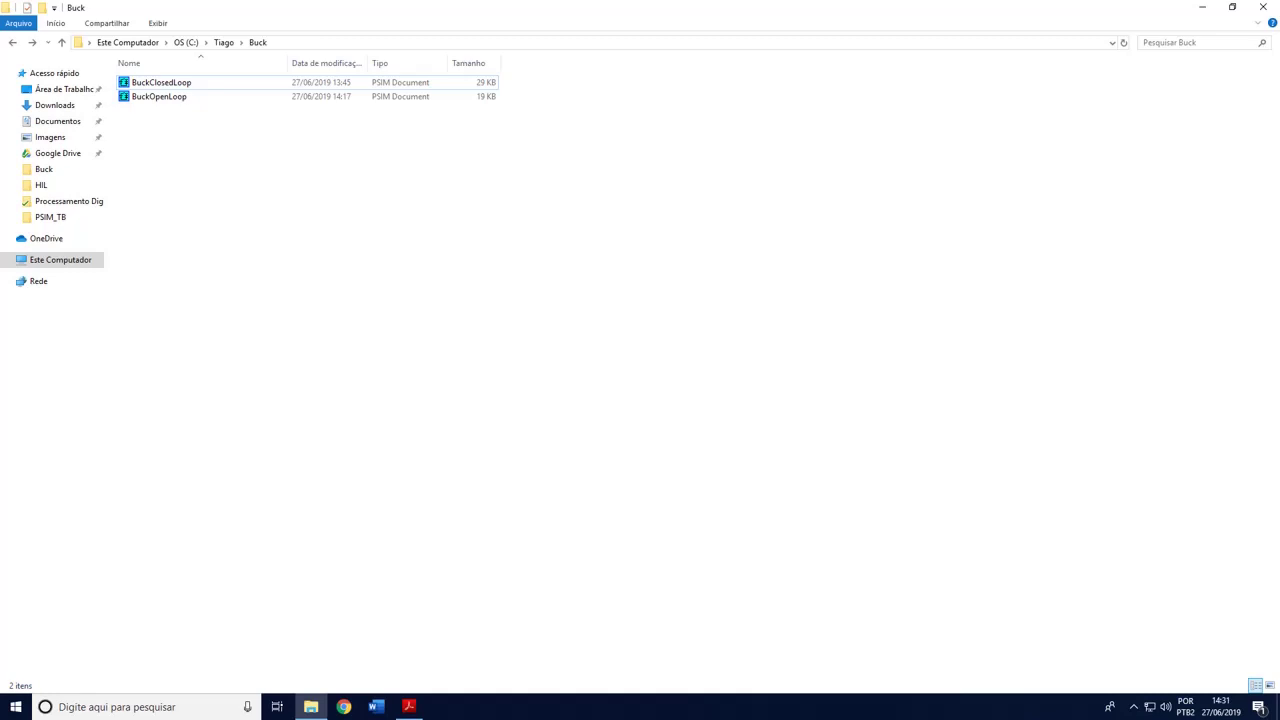
# Open BuckOpenLoop.psimsch from the Buck folder in PSIM
pyautogui.click(149, 96)
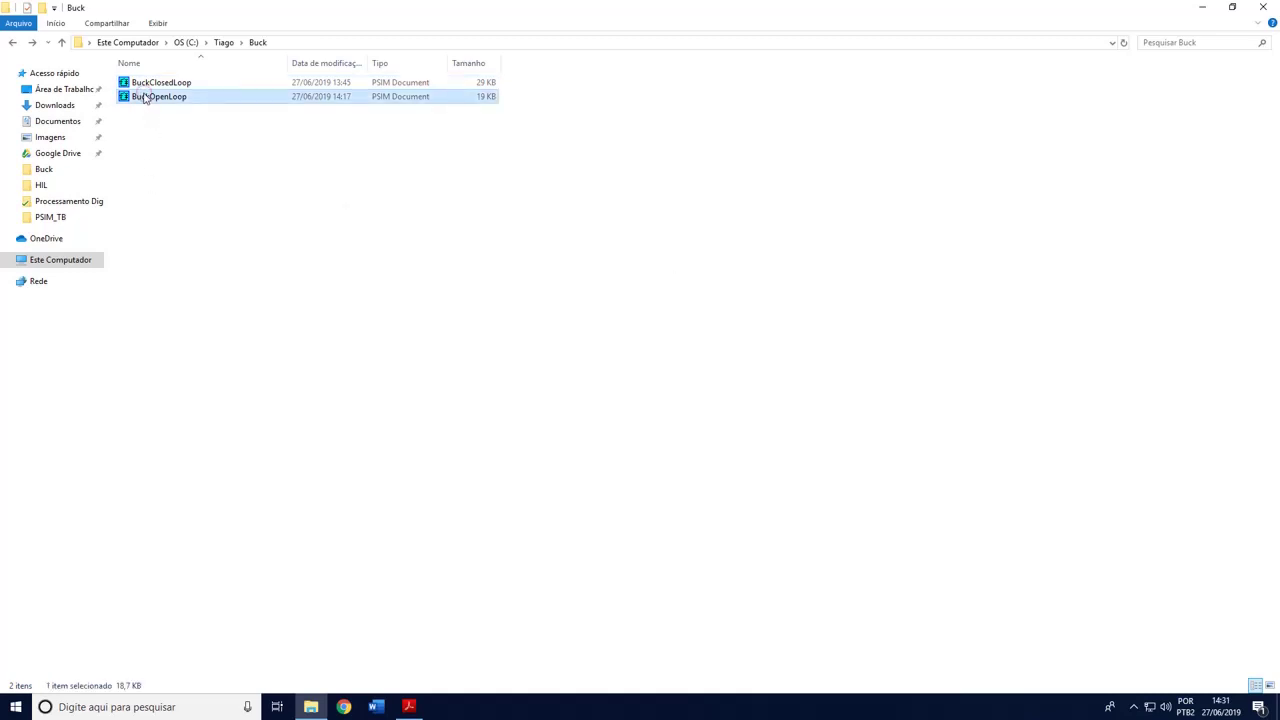
pyautogui.click(142, 83)
pyautogui.click(139, 125)
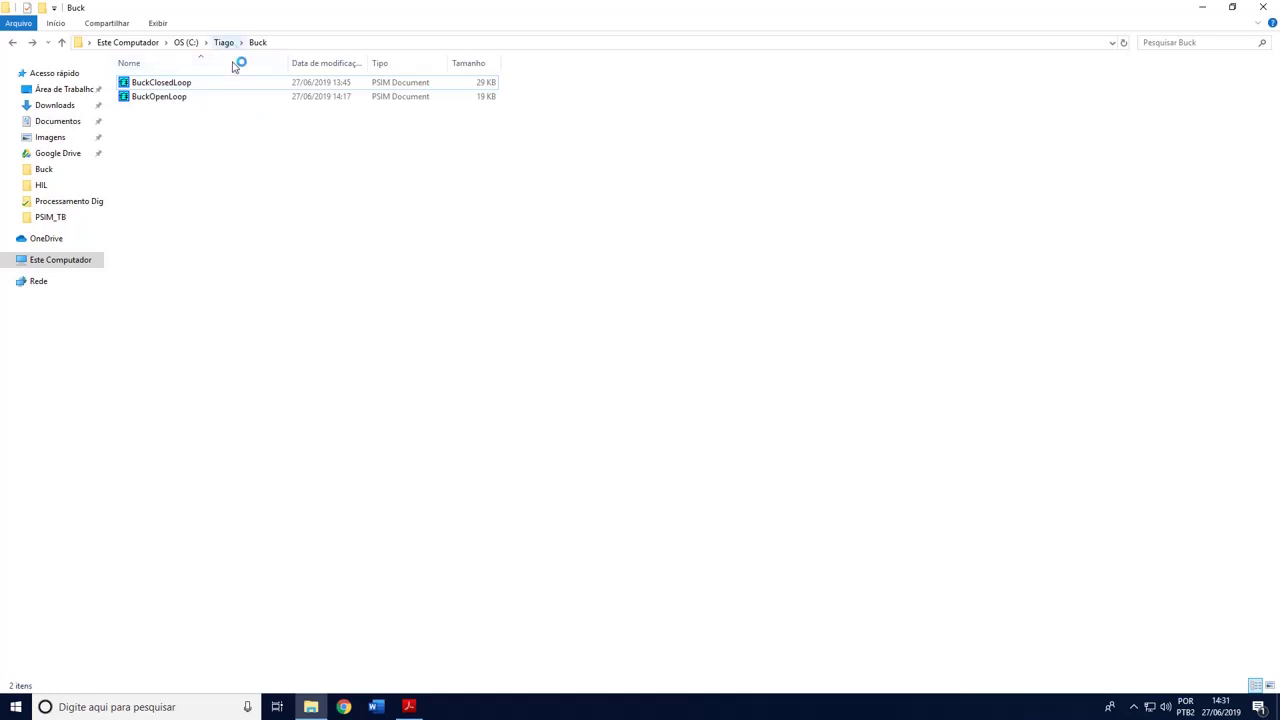
pyautogui.click(242, 140)
pyautogui.click(166, 97)
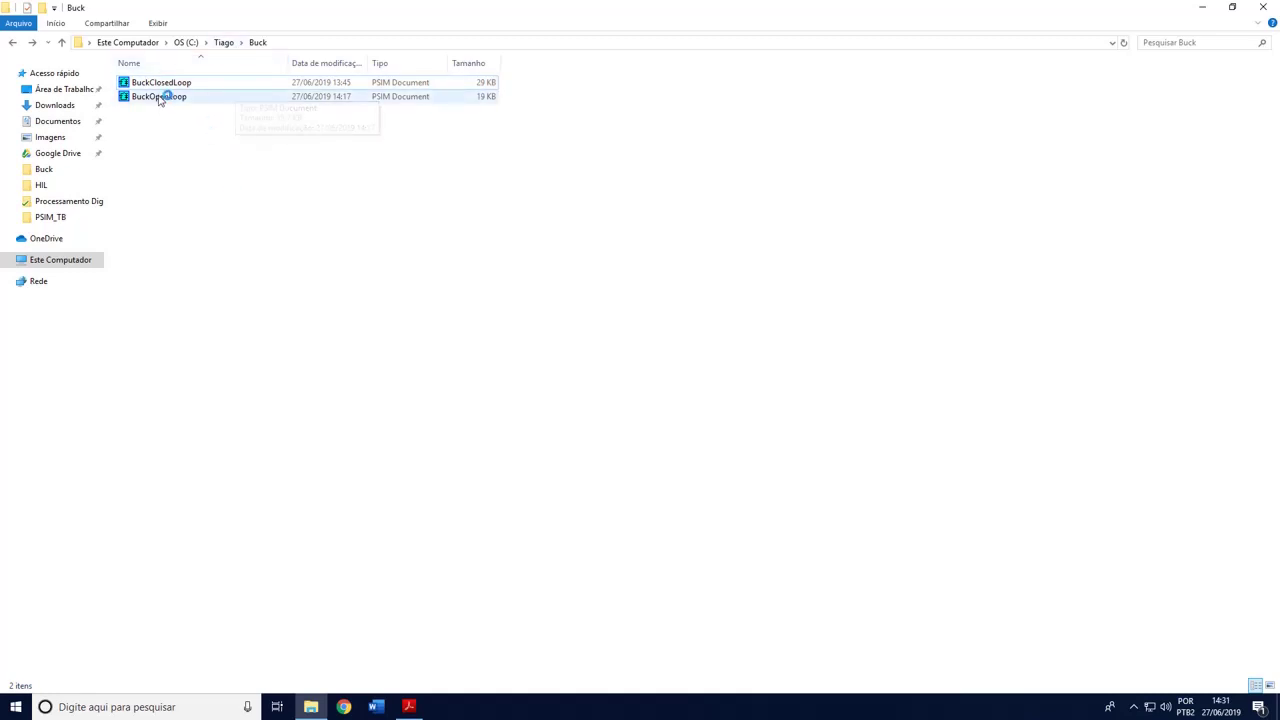
pyautogui.click(155, 99)
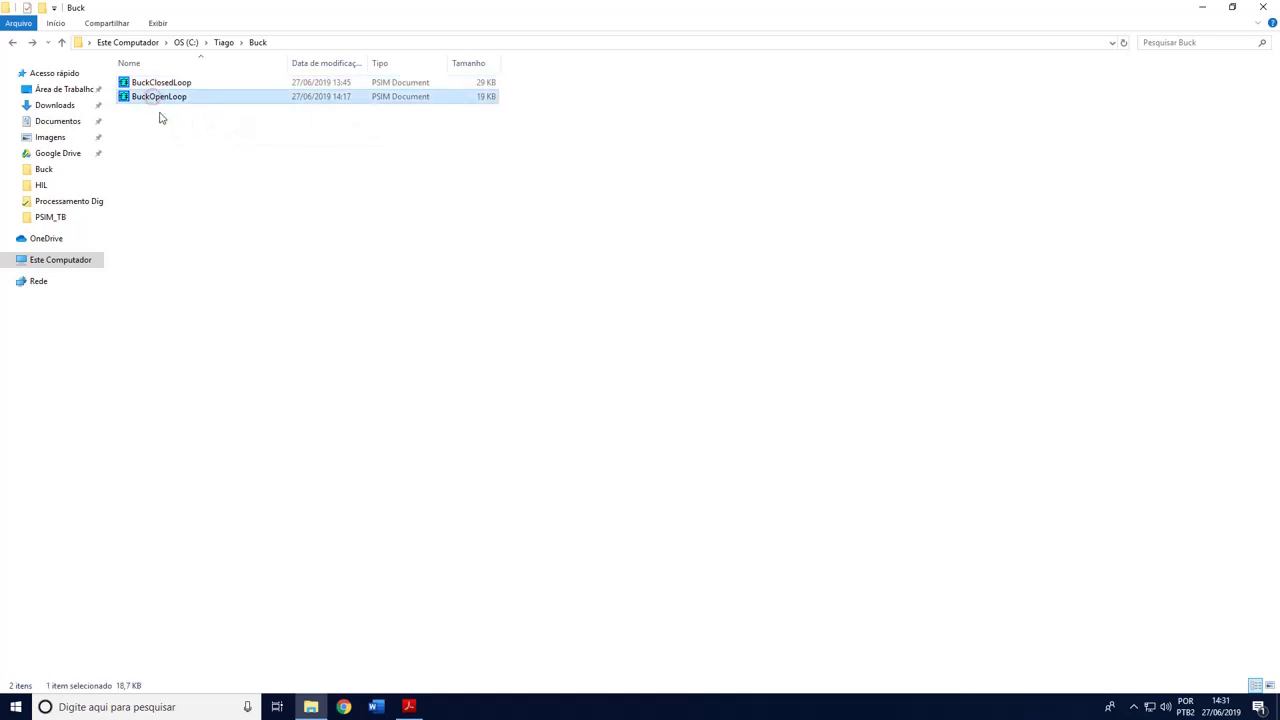
pyautogui.click(156, 86)
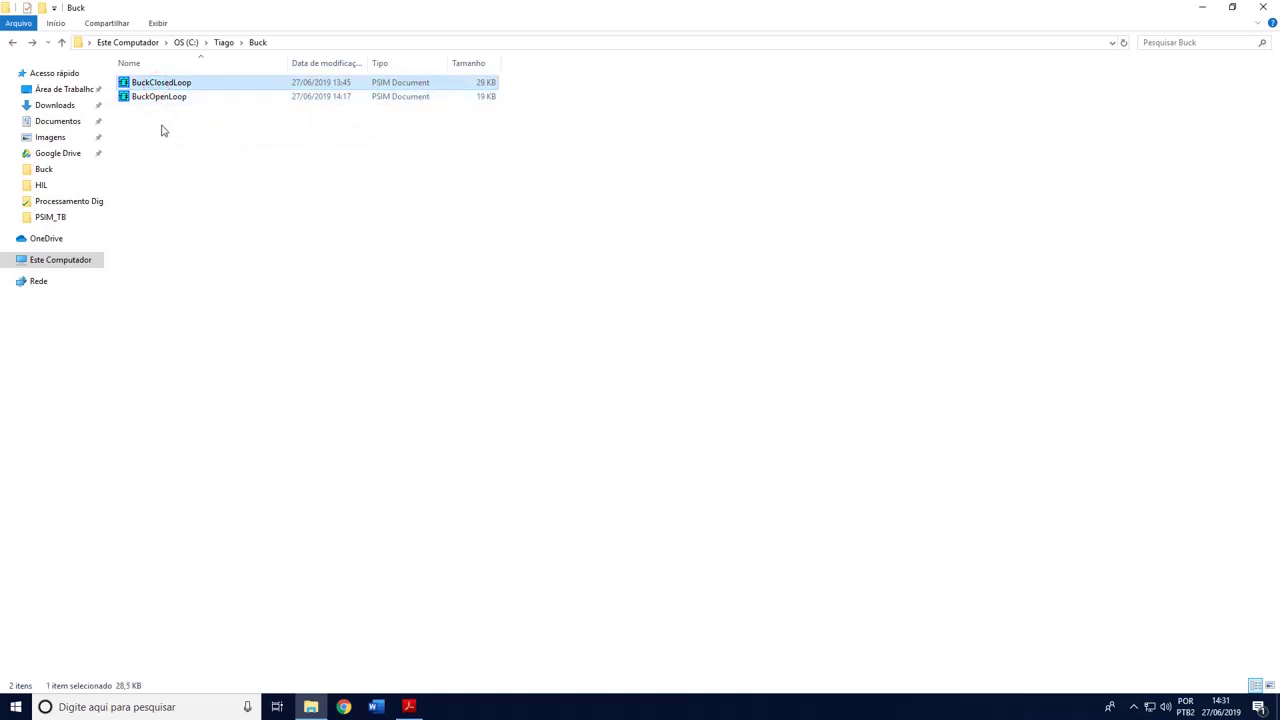
pyautogui.click(149, 99)
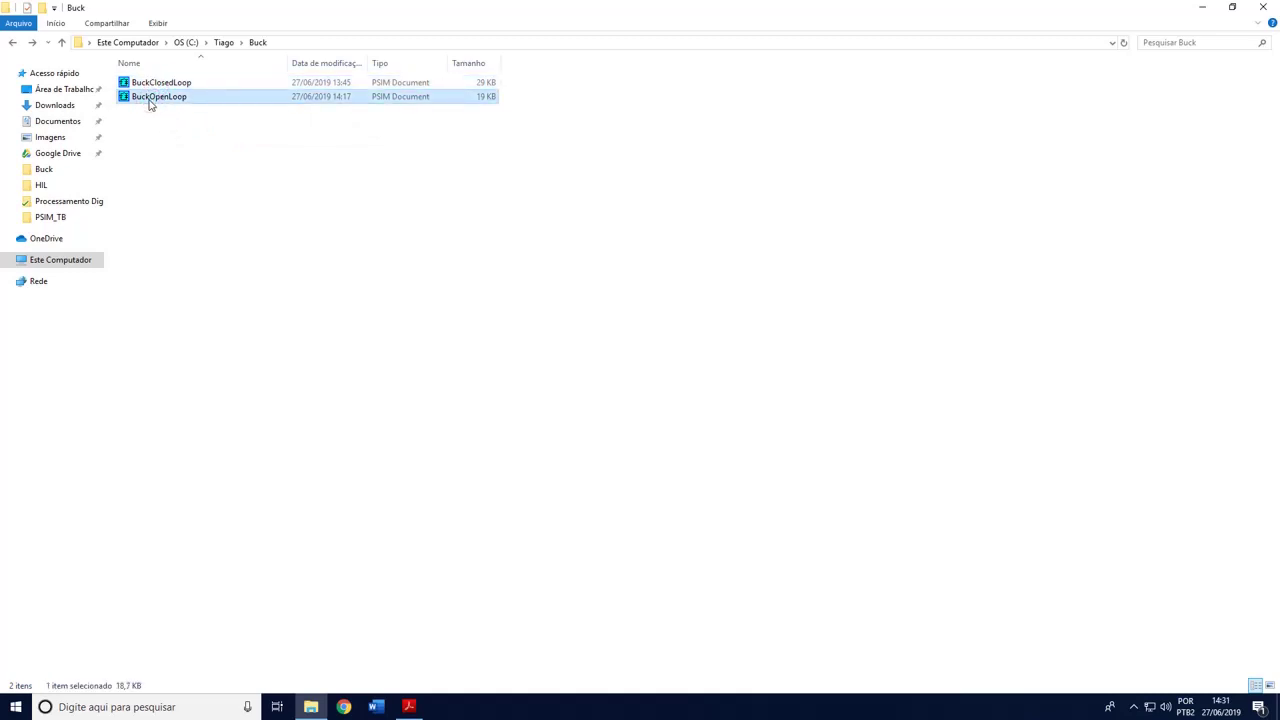
pyautogui.doubleClick(151, 100)
# Maximize PSIM, look over the power stage and PWM block, and open Simulation Control (5E-006 step, 500m)
pyautogui.click(843, 120)
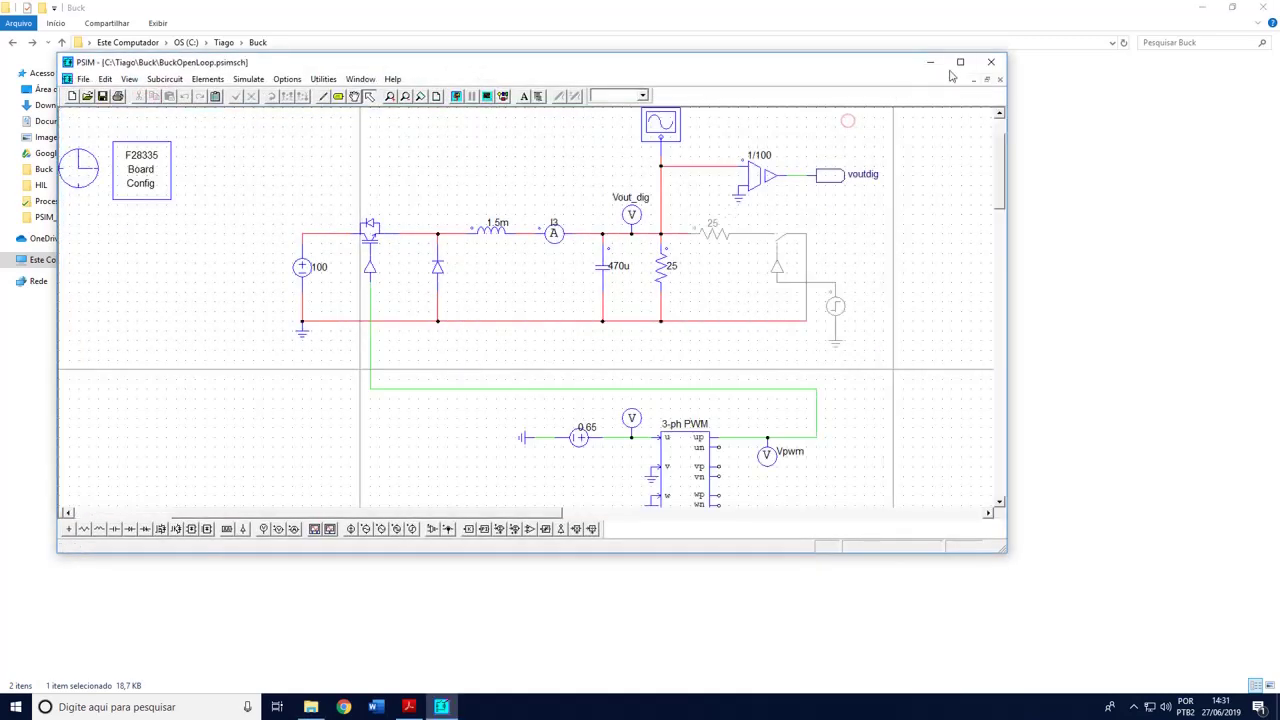
pyautogui.click(960, 61)
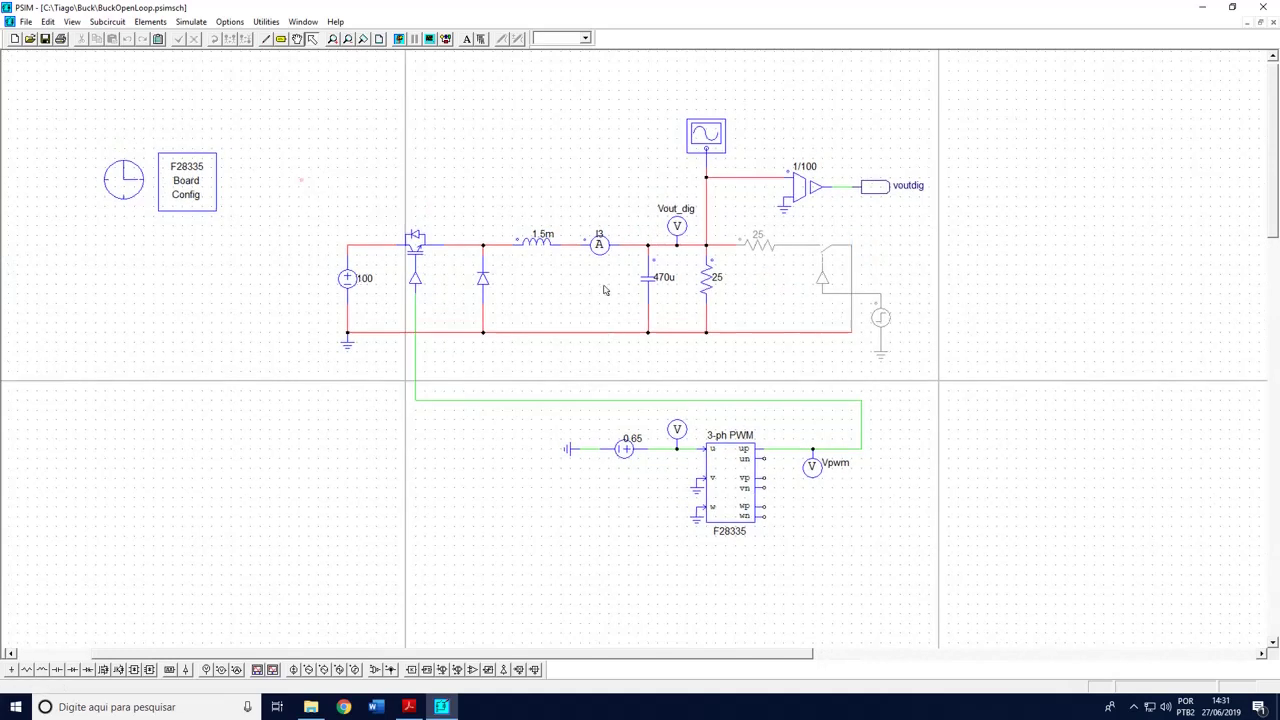
pyautogui.moveTo(300, 178); pyautogui.dragTo(956, 357)
pyautogui.click(998, 374)
pyautogui.moveTo(268, 200); pyautogui.dragTo(660, 351)
pyautogui.moveTo(541, 416); pyautogui.dragTo(837, 547)
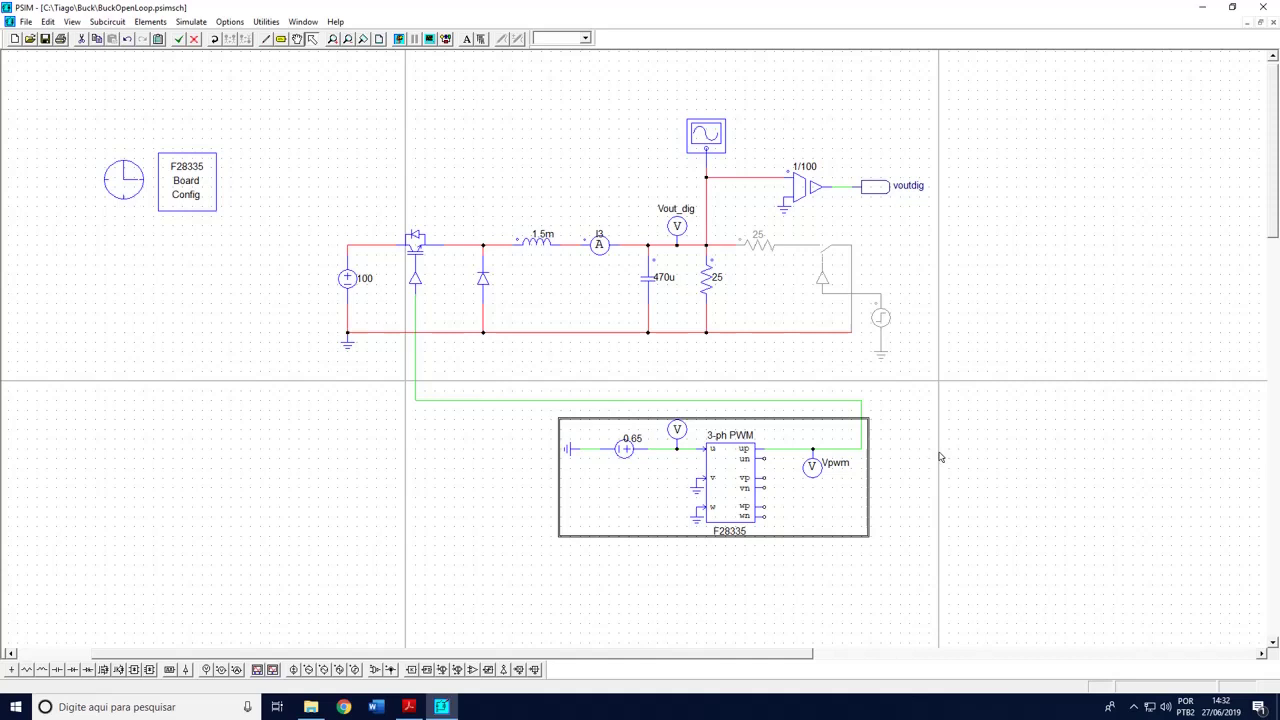
pyautogui.doubleClick(124, 185)
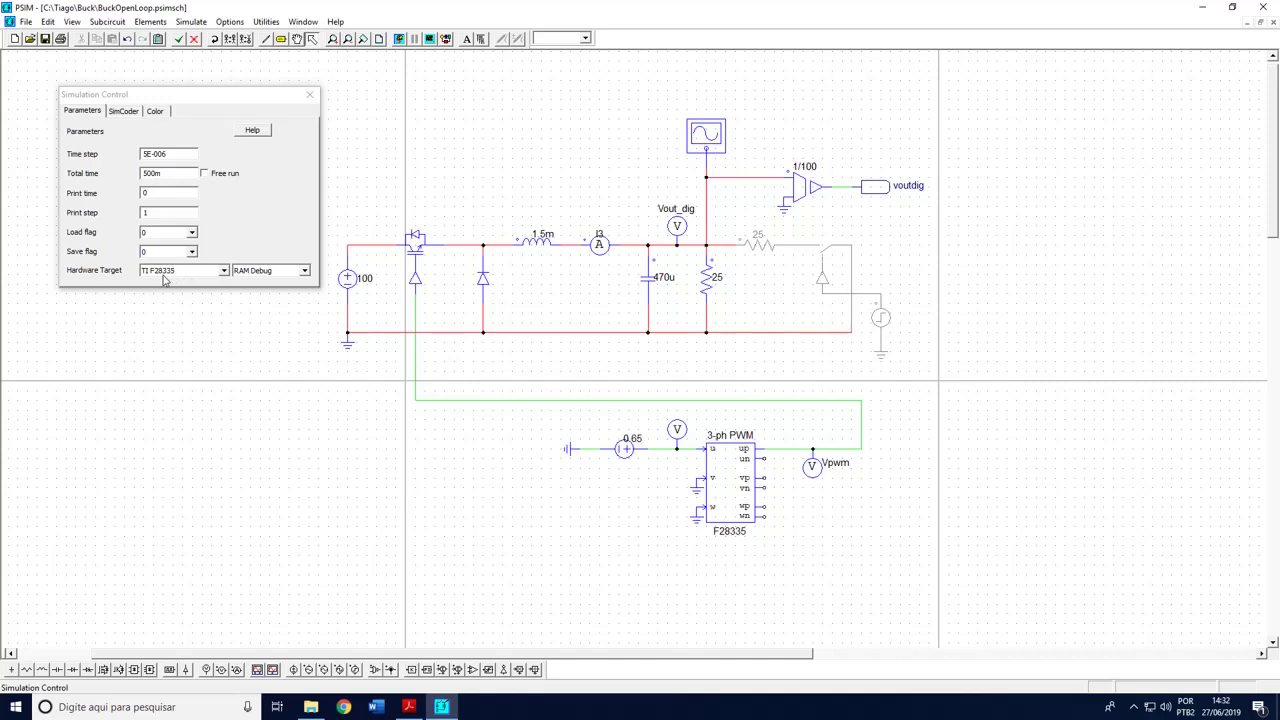
# Close Simulation Control and review the F28335 Hardware Board Configuration
pyautogui.click(307, 97)
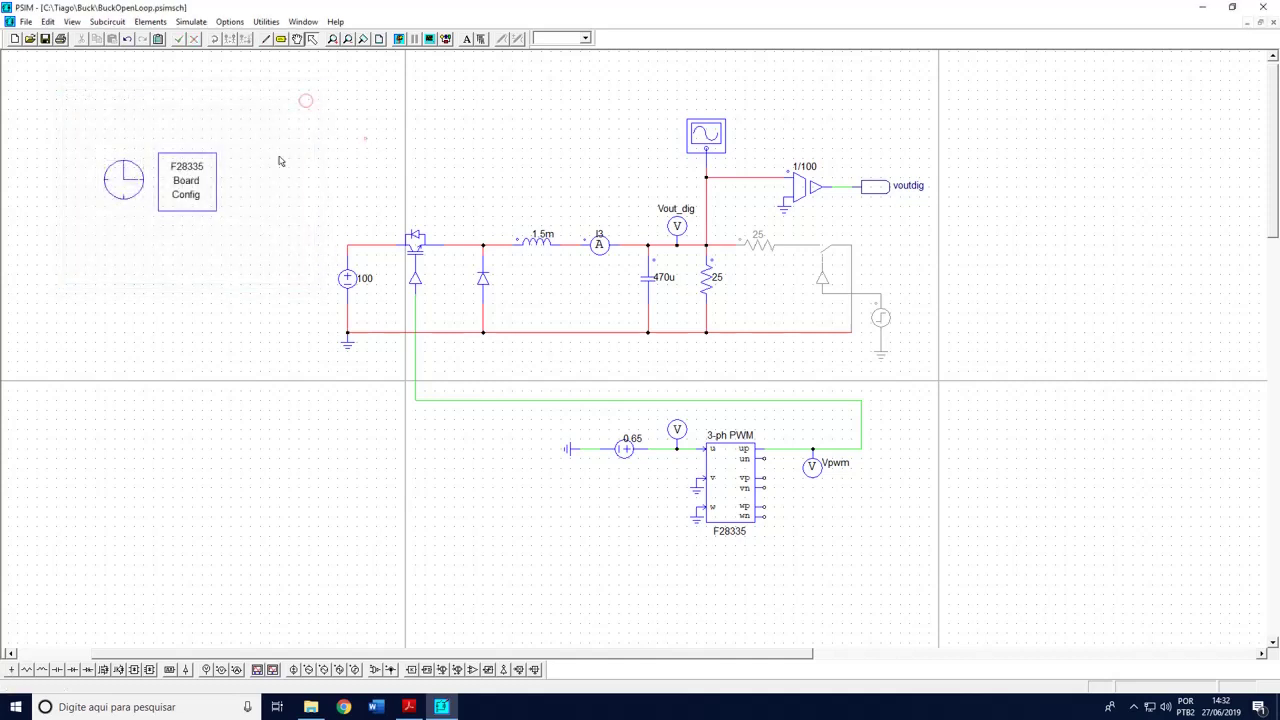
pyautogui.doubleClick(188, 182)
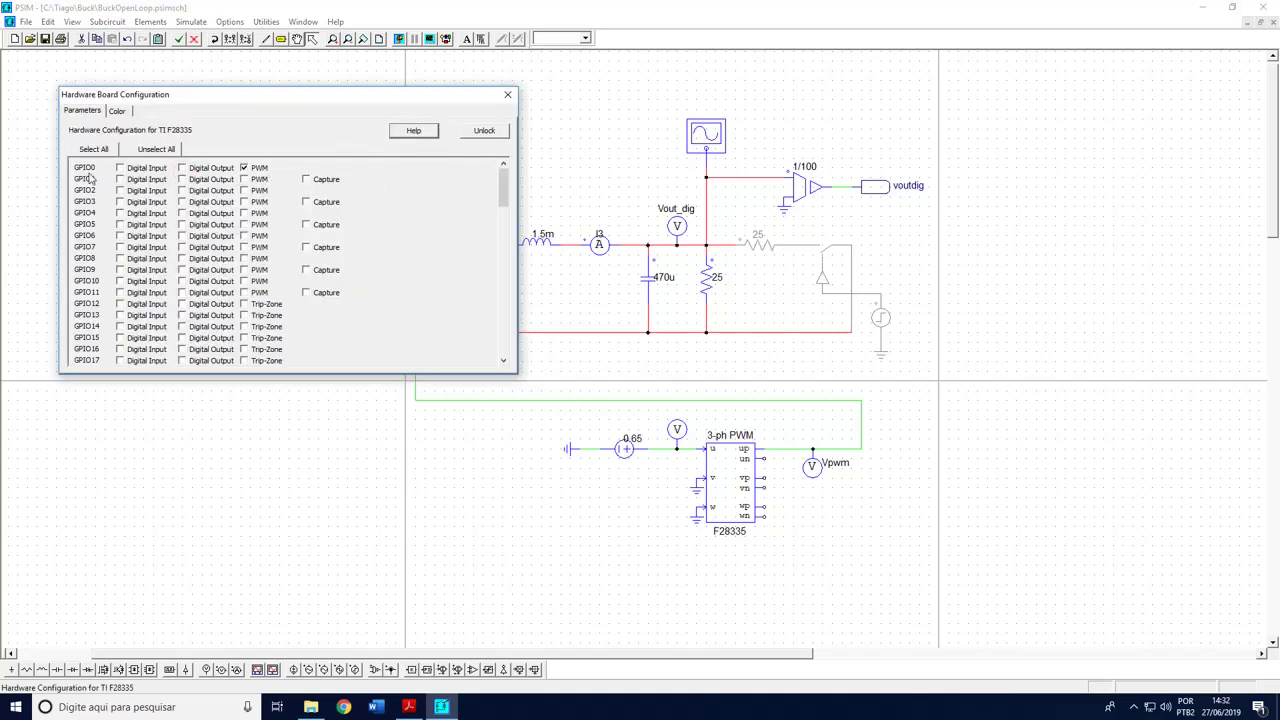
pyautogui.click(508, 95)
# Confirm the 3-ph PWM block keeps a sawtooth carrier at 15k frequency
pyautogui.doubleClick(735, 462)
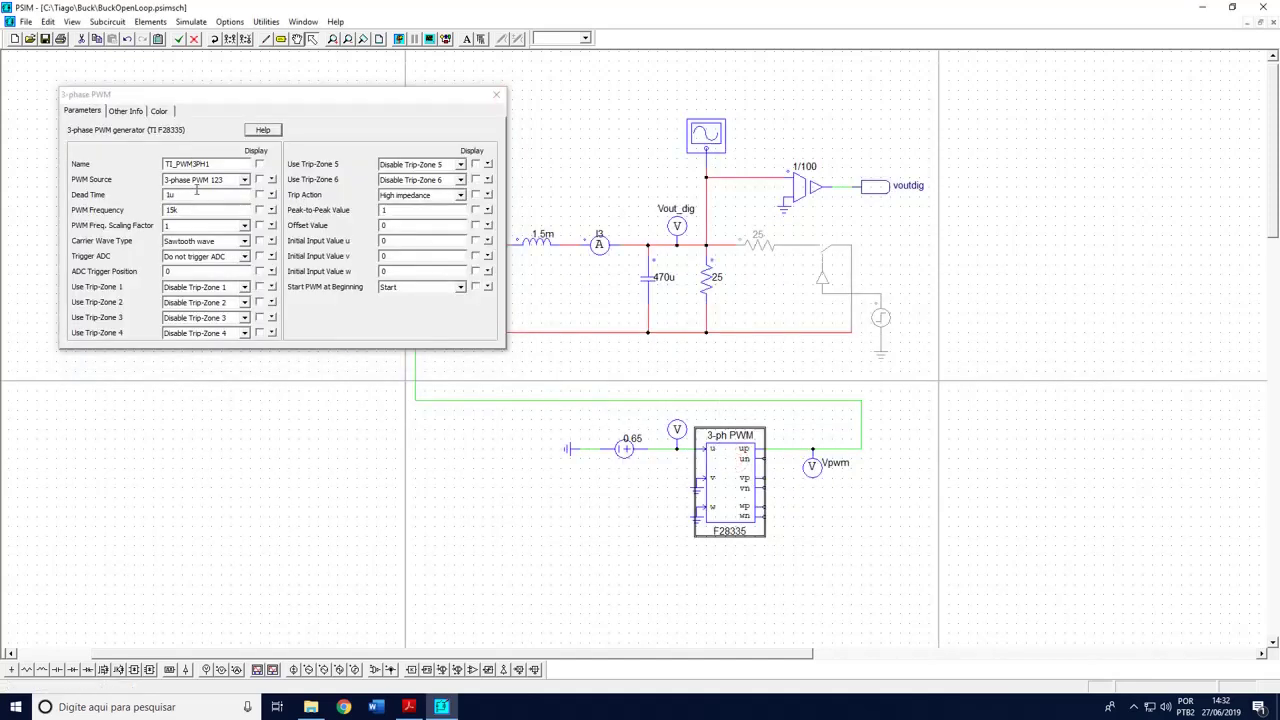
pyautogui.click(496, 98)
pyautogui.click(560, 123)
pyautogui.doubleClick(719, 481)
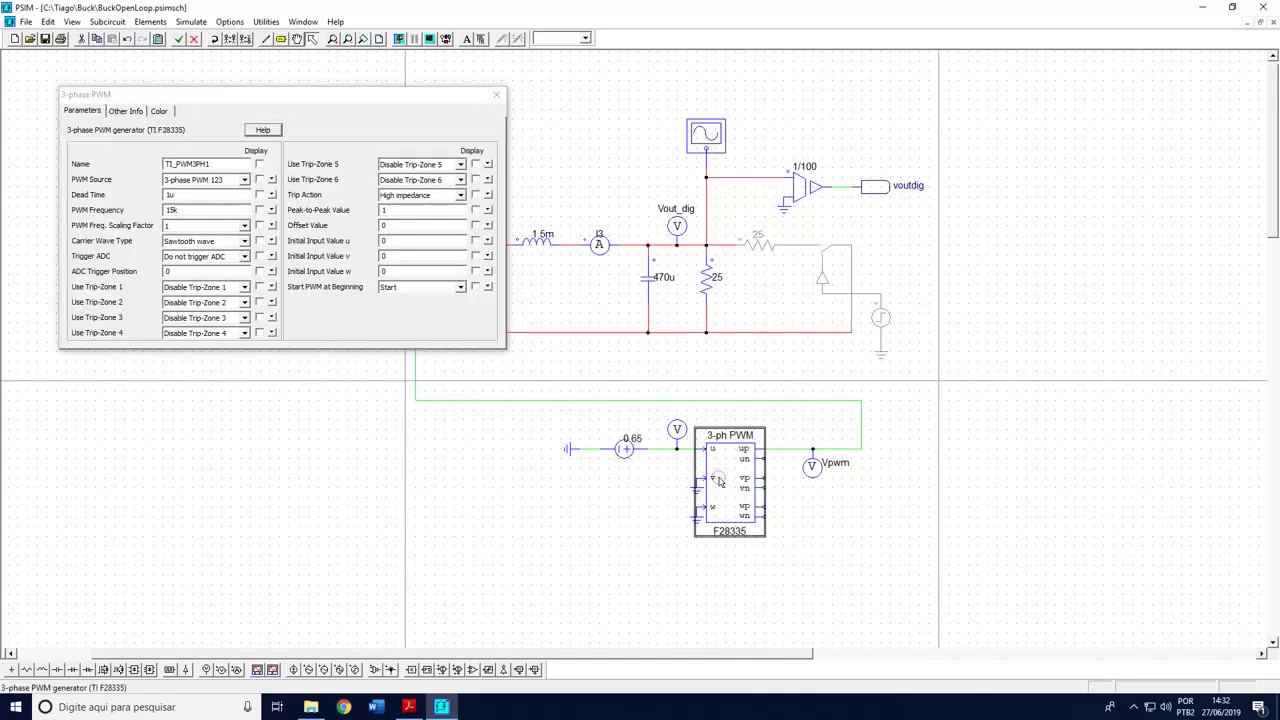
pyautogui.click(203, 245)
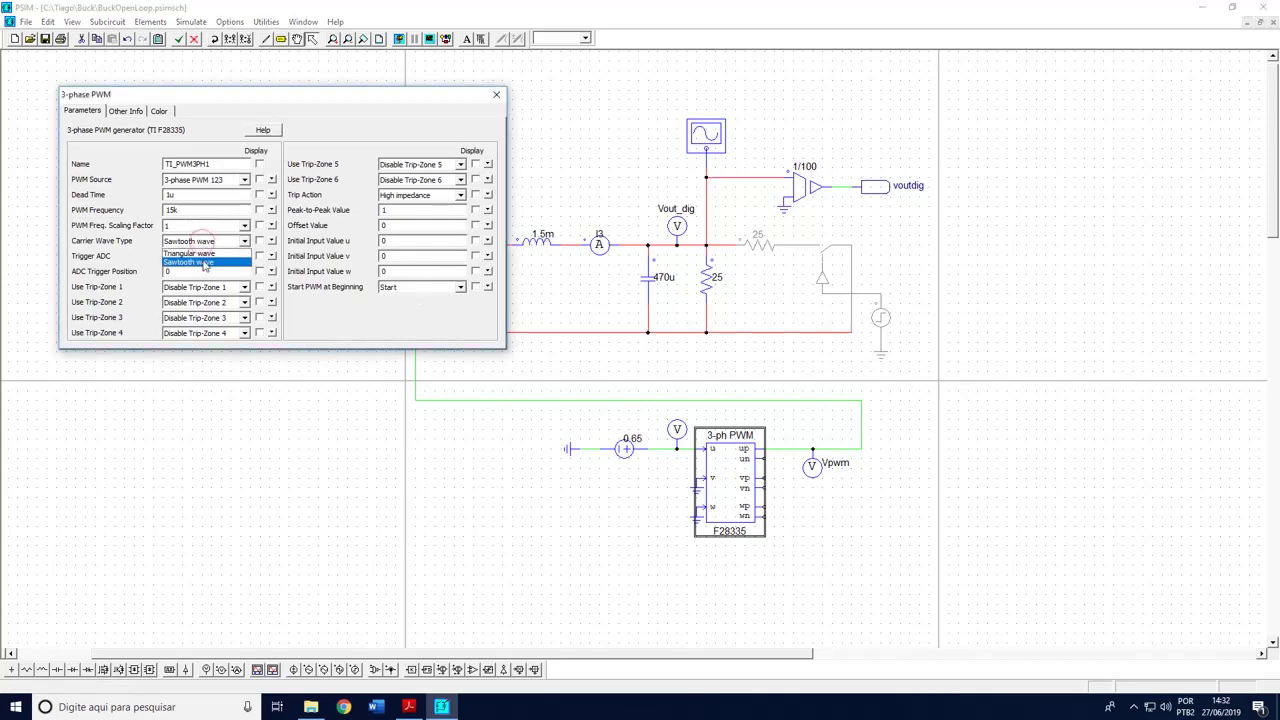
pyautogui.click(200, 250)
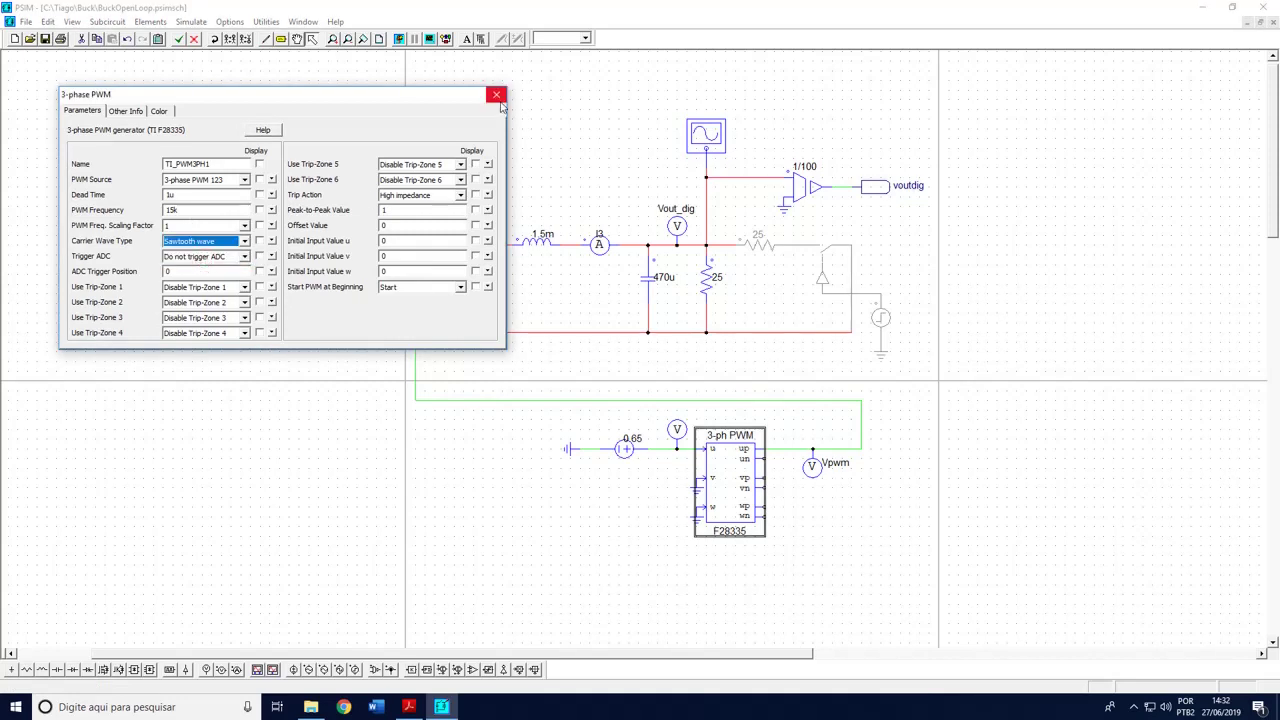
pyautogui.click(197, 250)
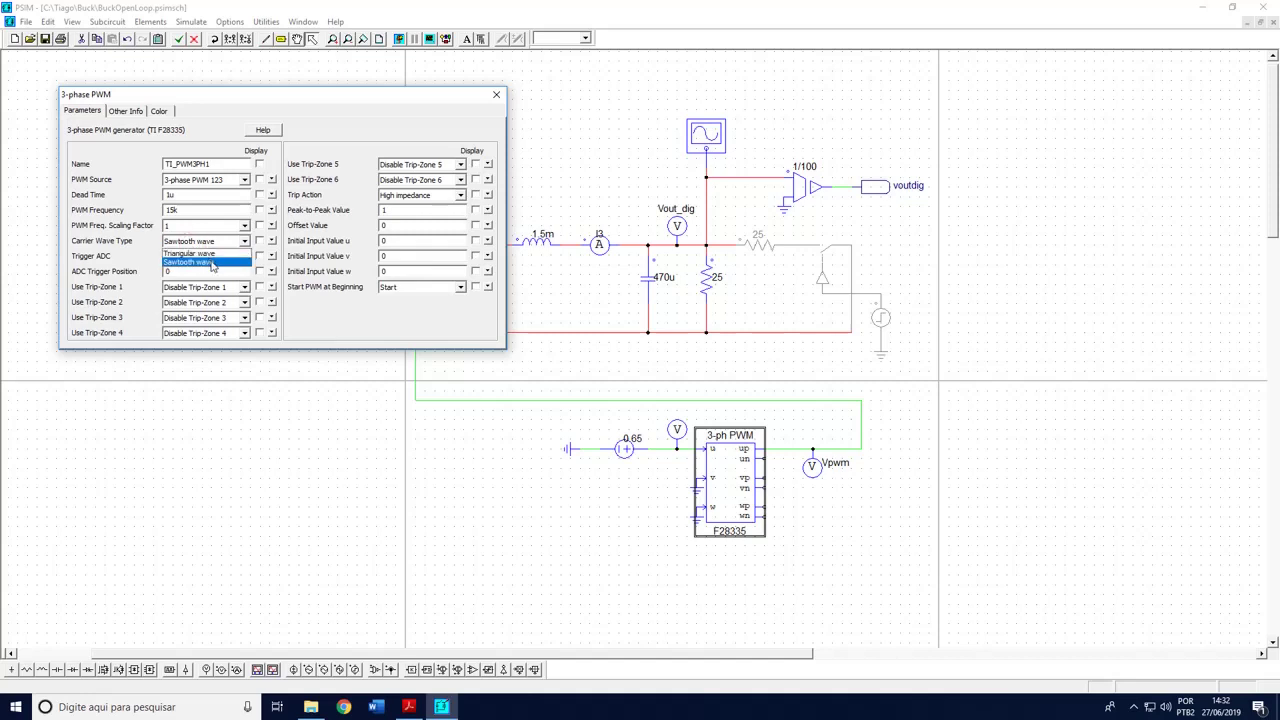
pyautogui.click(207, 261)
pyautogui.moveTo(190, 210); pyautogui.dragTo(156, 210)
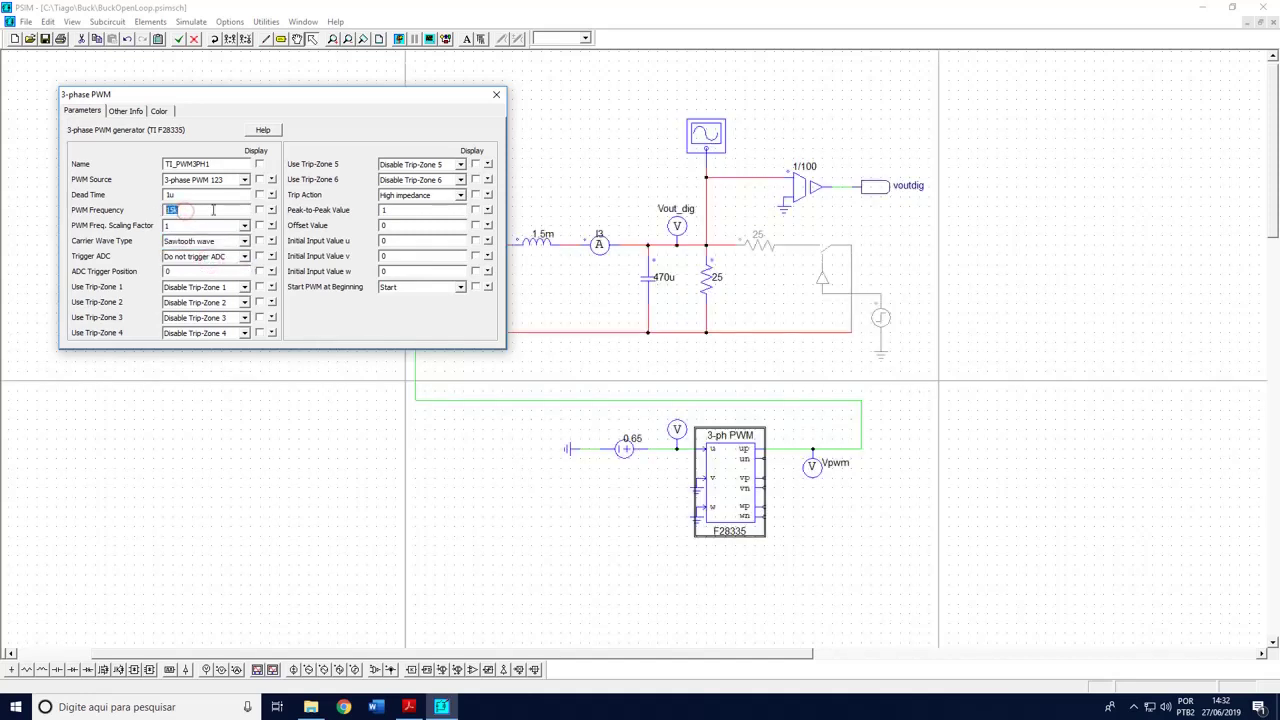
pyautogui.click(496, 96)
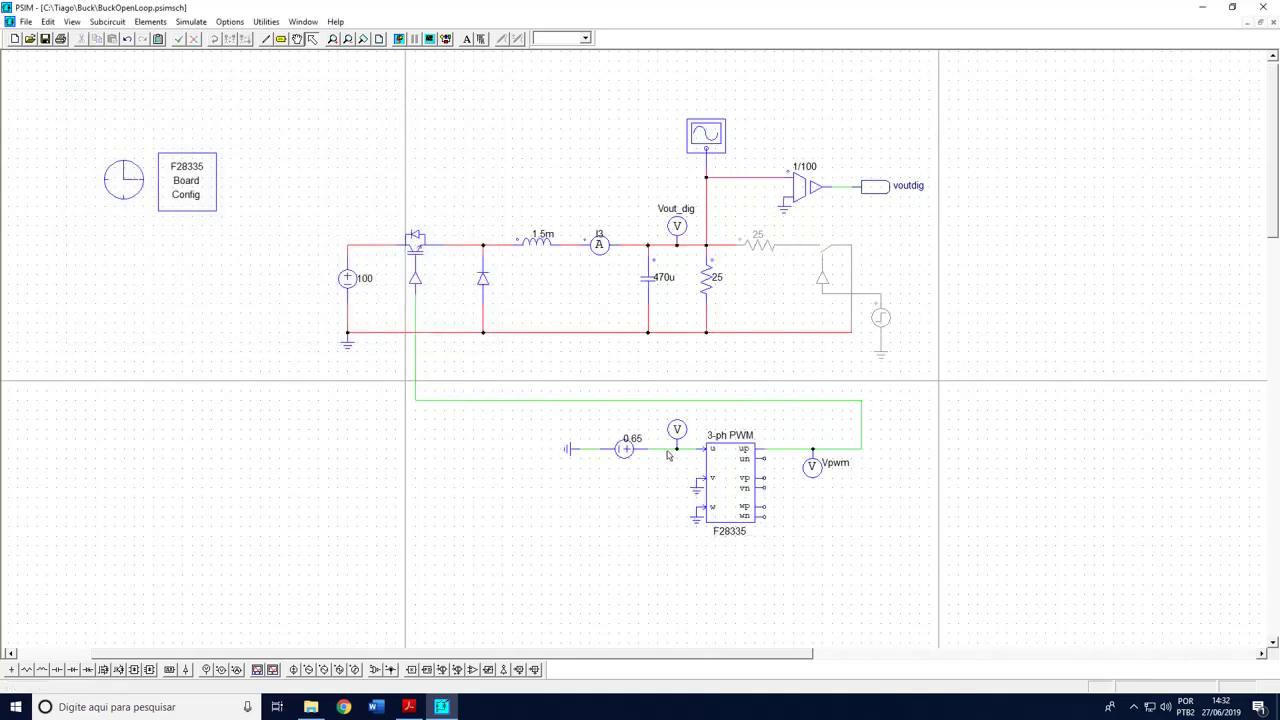
pyautogui.moveTo(550, 423); pyautogui.dragTo(668, 478)
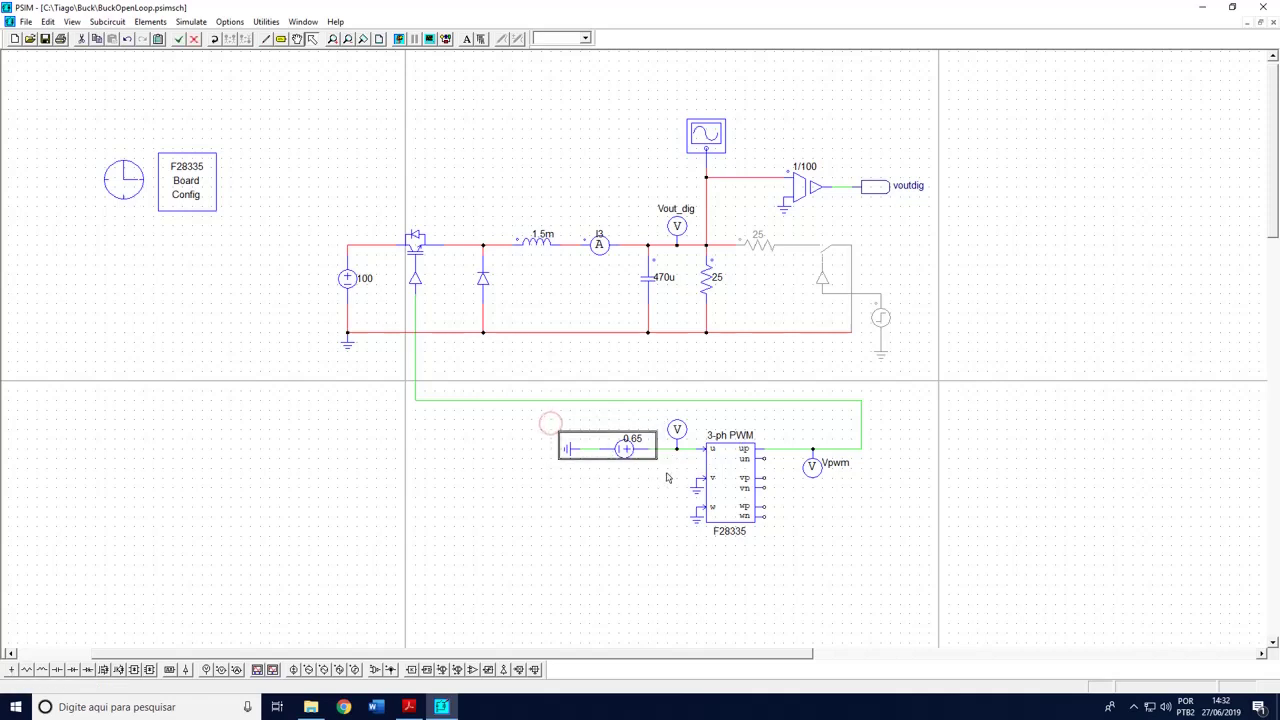
pyautogui.click(738, 479)
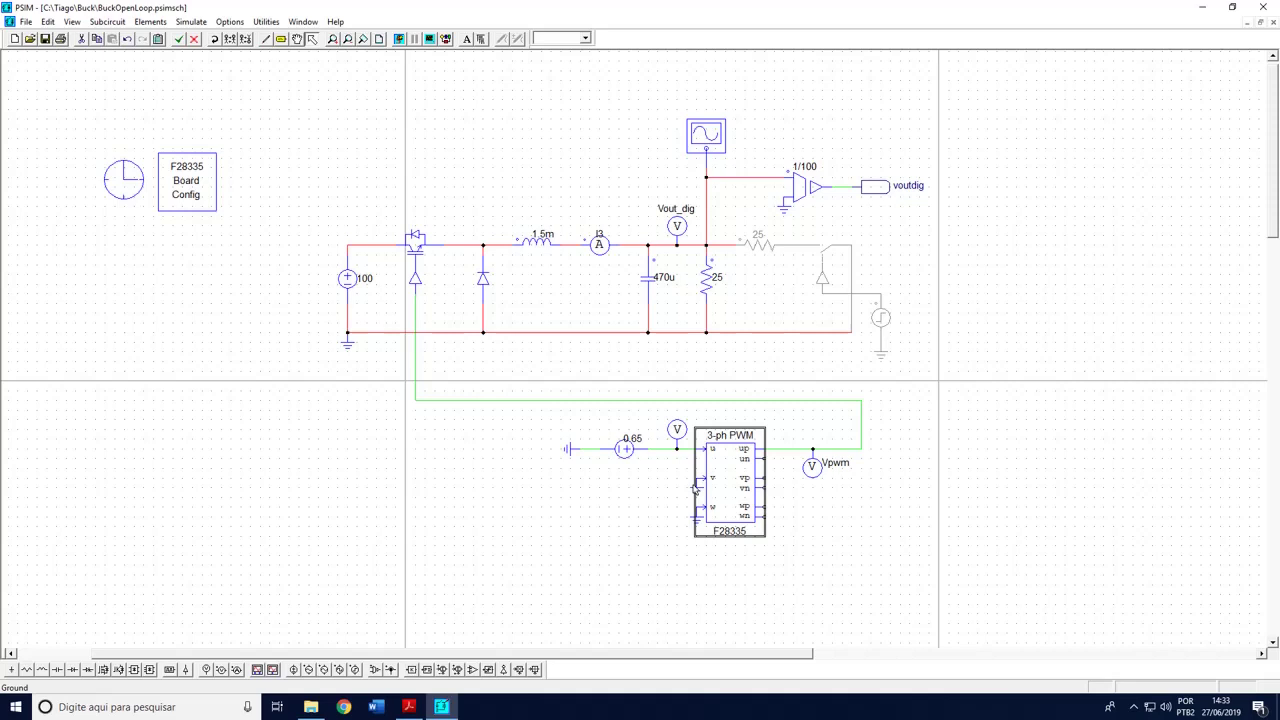
pyautogui.doubleClick(623, 450)
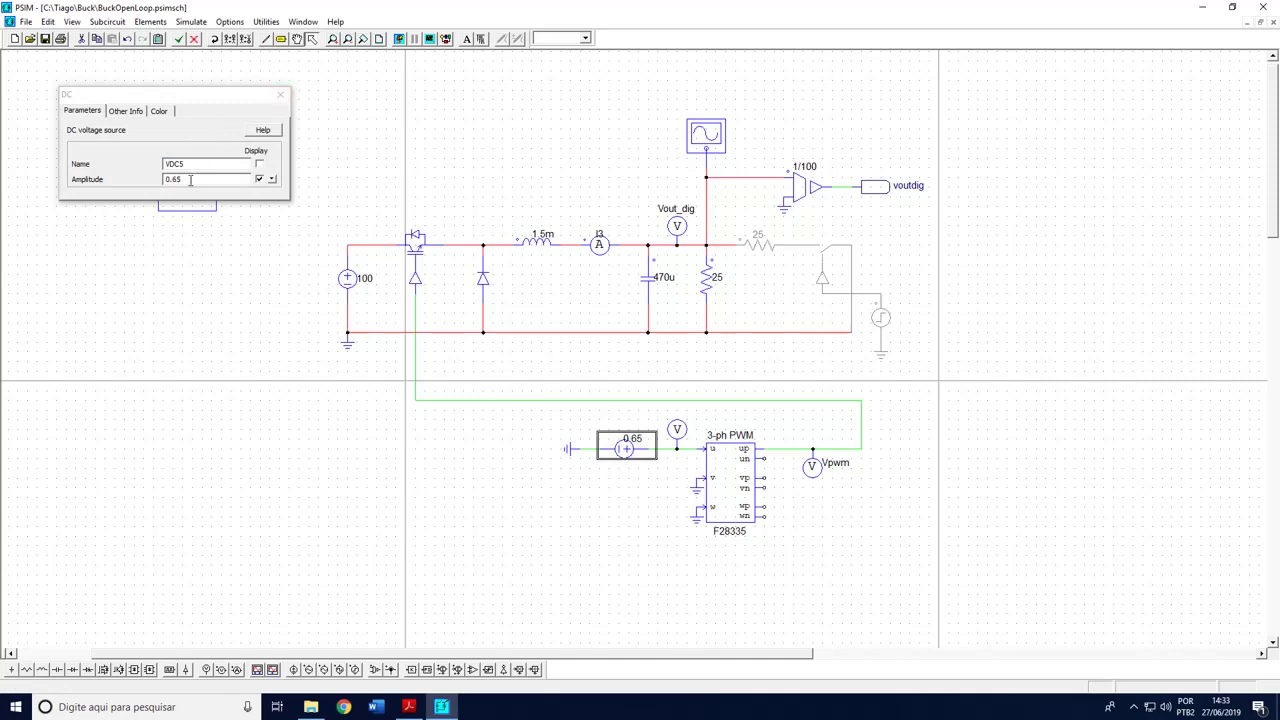
pyautogui.click(280, 95)
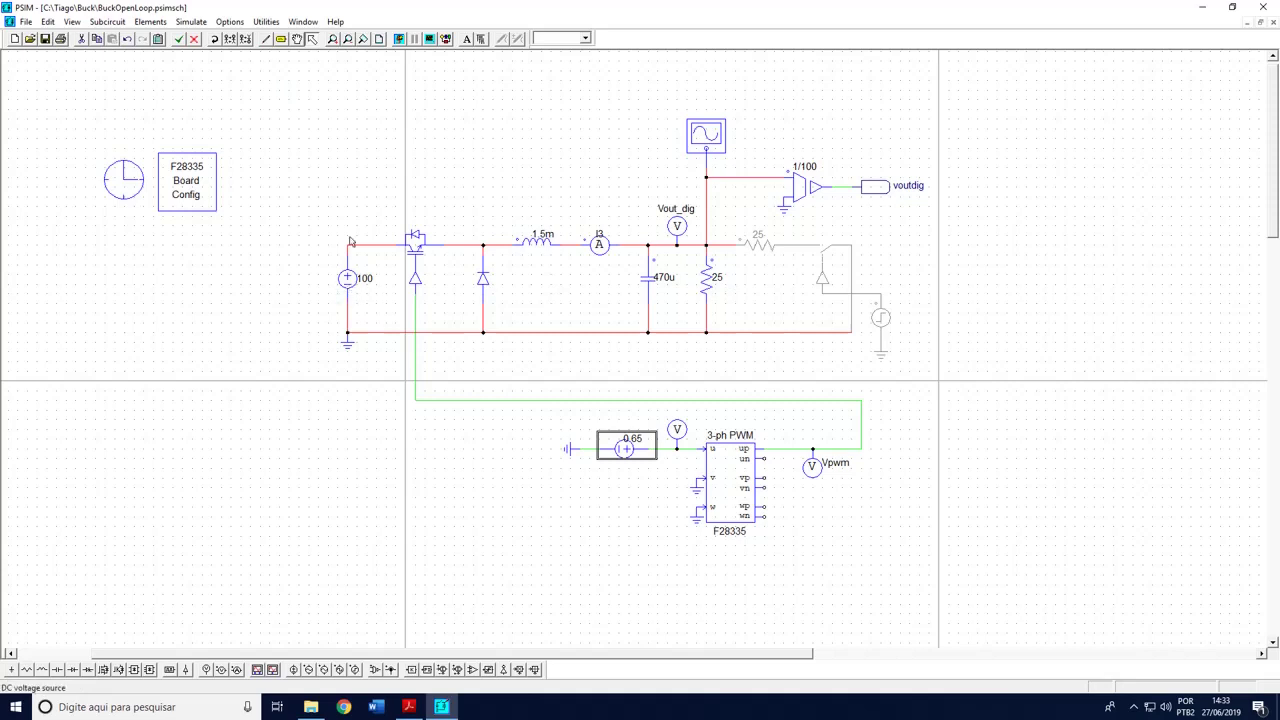
pyautogui.click(350, 287)
pyautogui.click(360, 201)
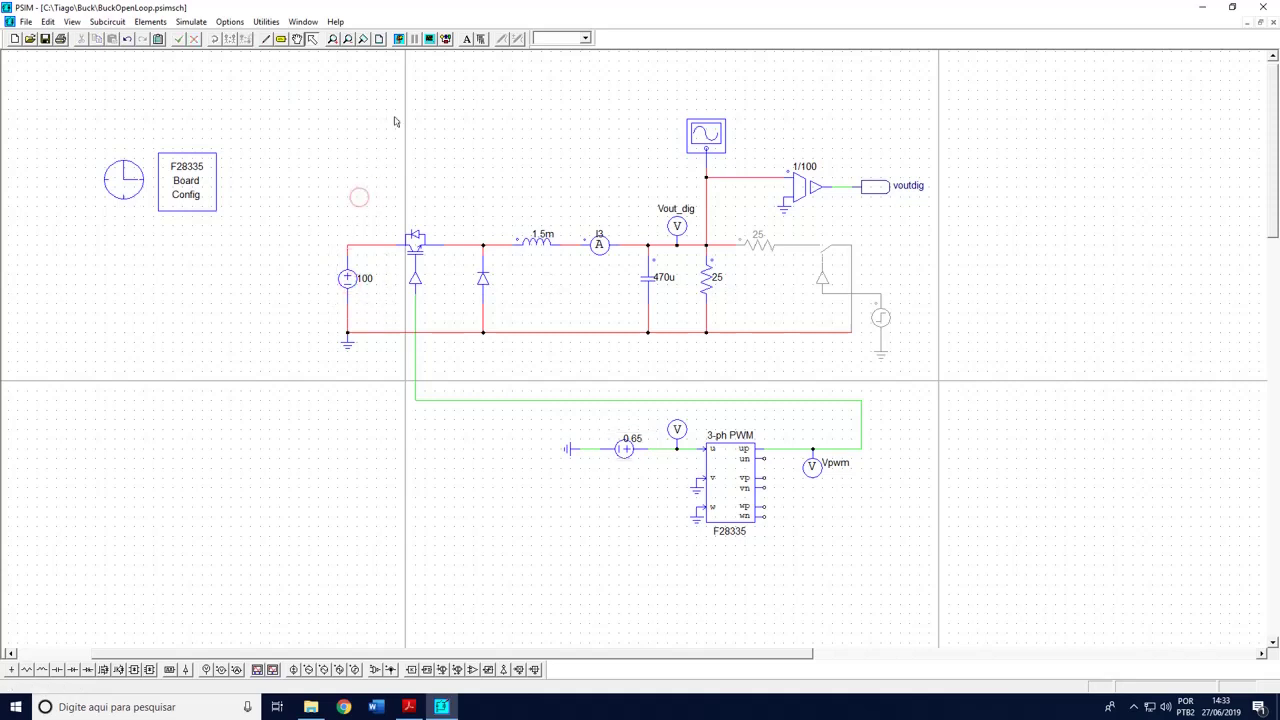
# Run the simulation, plot Vout_dig in Simview and measure it near 65 V
pyautogui.click(399, 40)
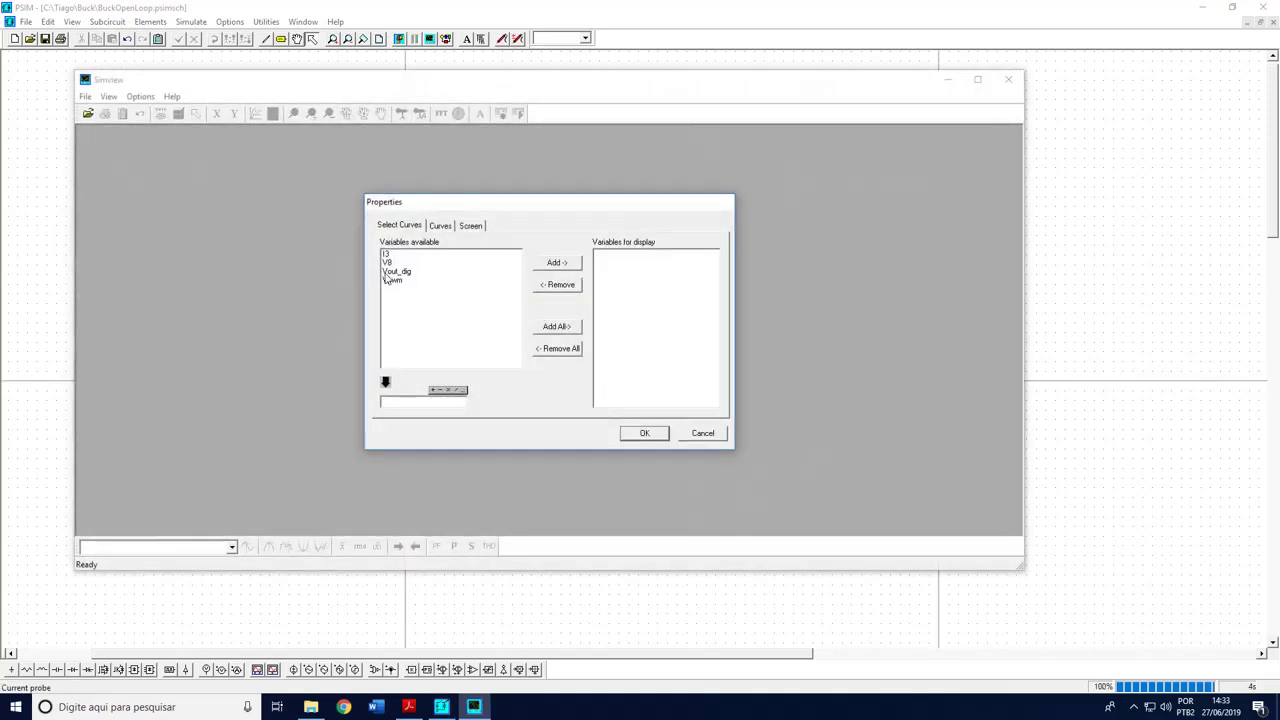
pyautogui.doubleClick(418, 272)
pyautogui.click(640, 430)
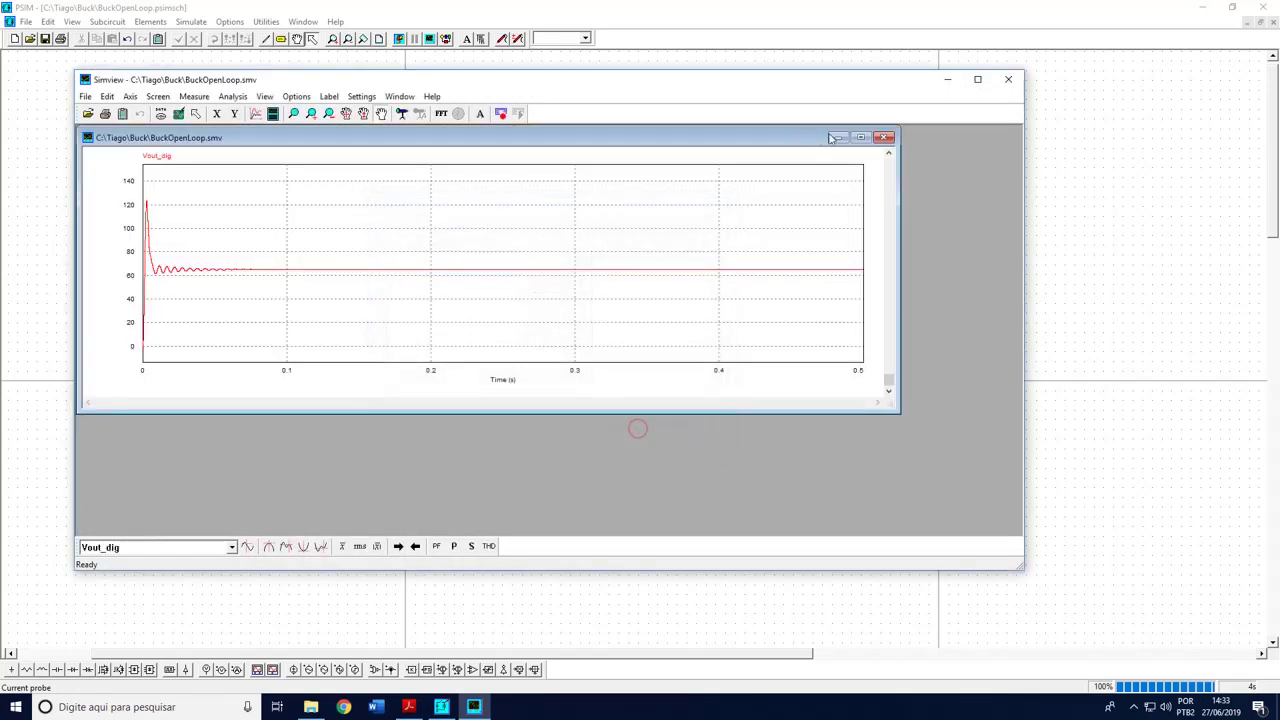
pyautogui.click(860, 137)
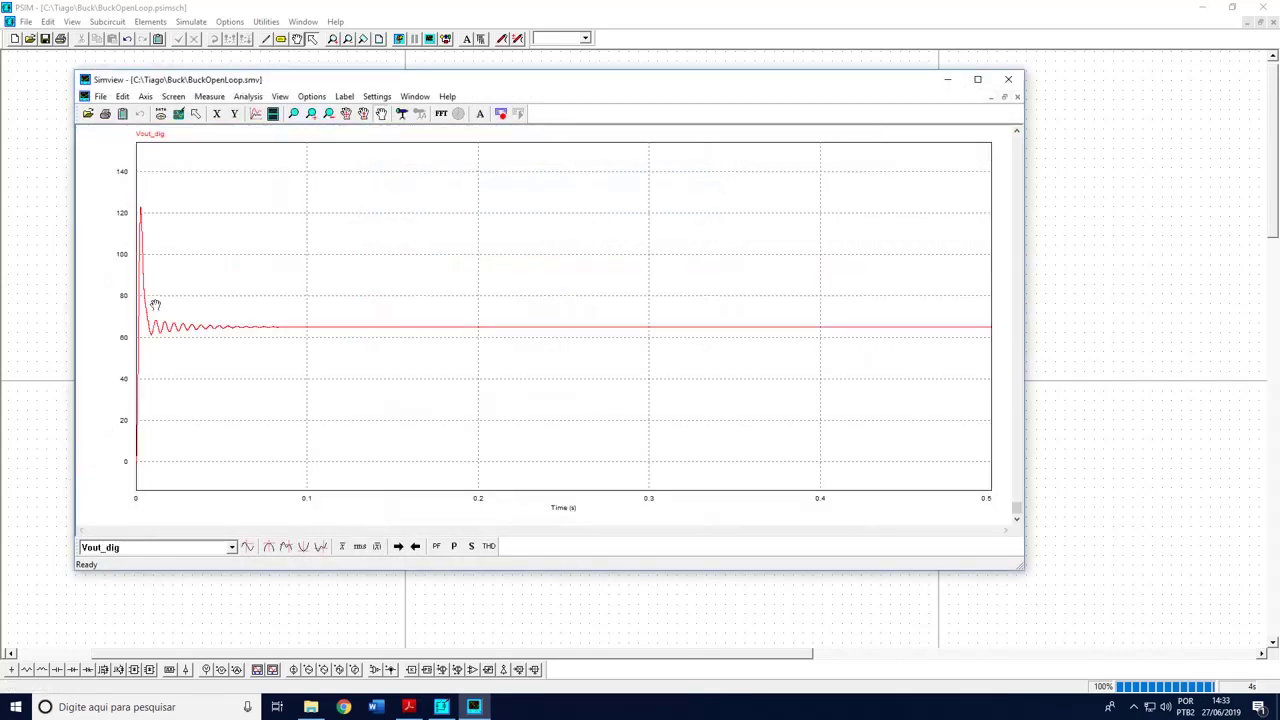
pyautogui.click(209, 96)
pyautogui.click(235, 110)
pyautogui.moveTo(558, 328); pyautogui.dragTo(707, 338)
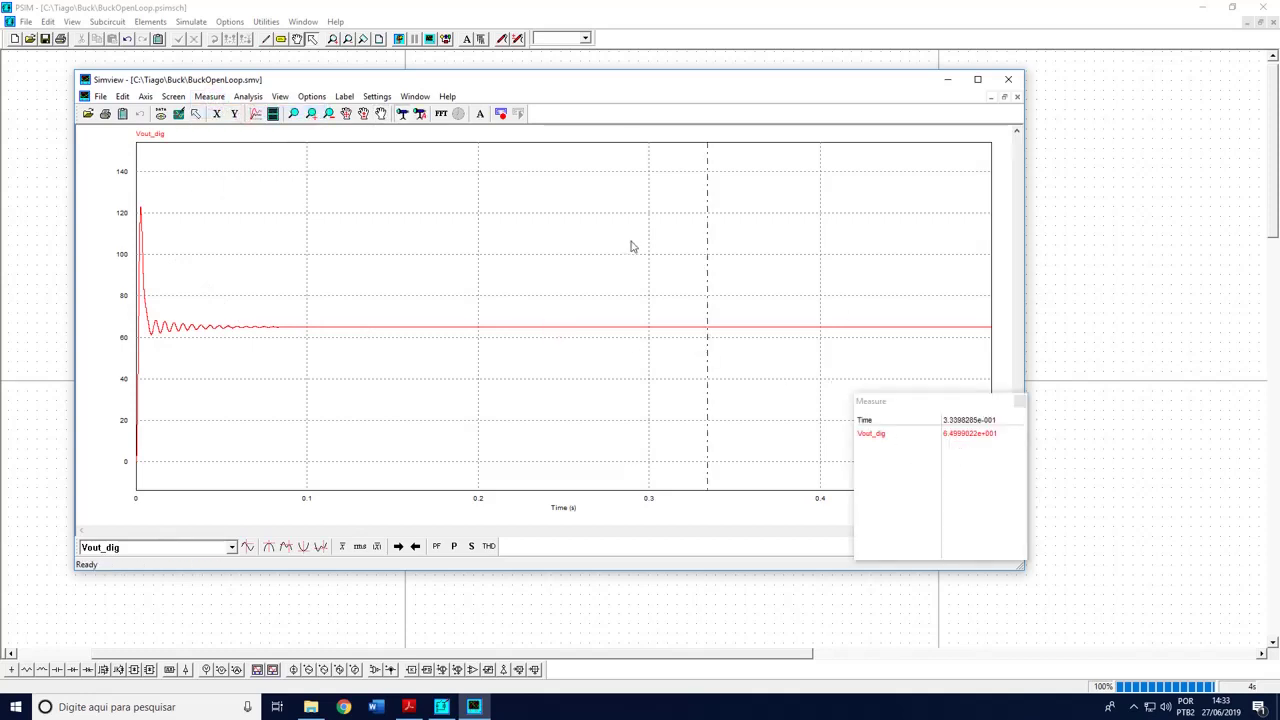
# Add I3 as a second plot, zoom into its ripple and the start-up transient, then fit the 0–0.5 s range
pyautogui.click(256, 113)
pyautogui.doubleClick(388, 254)
pyautogui.click(635, 433)
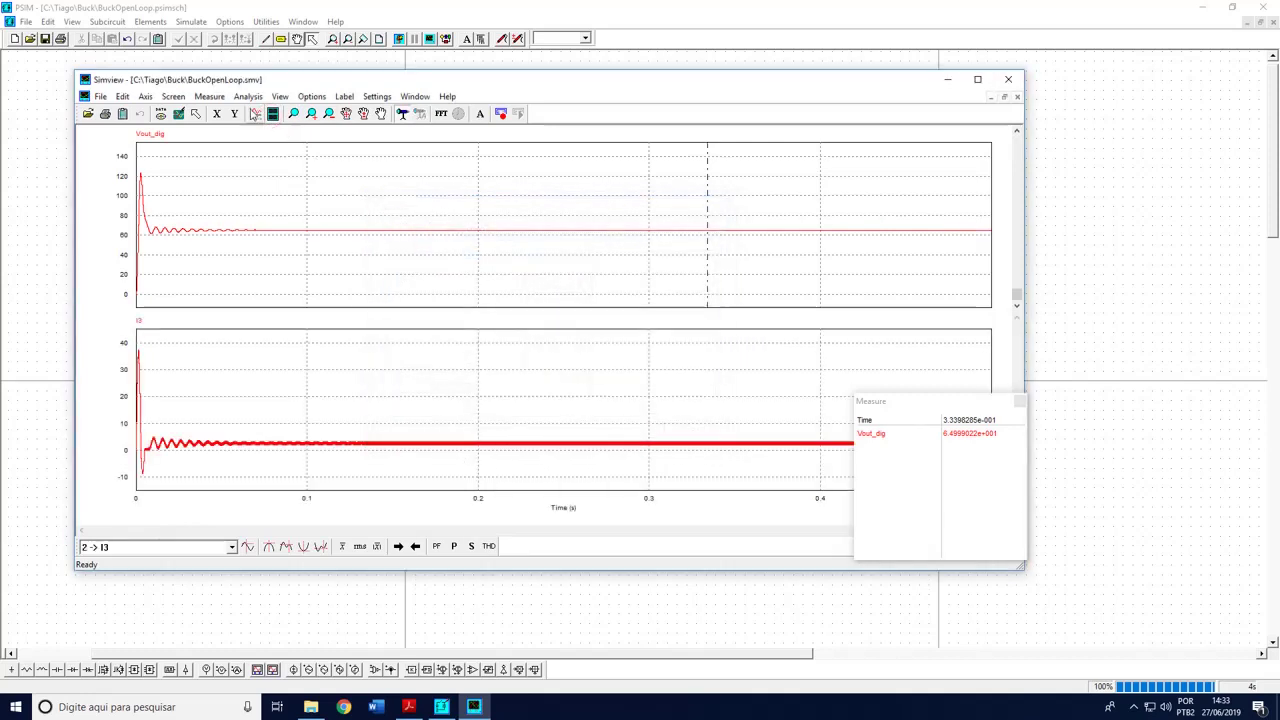
pyautogui.click(293, 113)
pyautogui.moveTo(770, 432)
pyautogui.mouseDown()
pyautogui.moveTo(806, 471)
pyautogui.moveTo(786, 446)
pyautogui.mouseUp()
pyautogui.moveTo(370, 377); pyautogui.dragTo(527, 442)
pyautogui.click(179, 114)
pyautogui.click(215, 350)
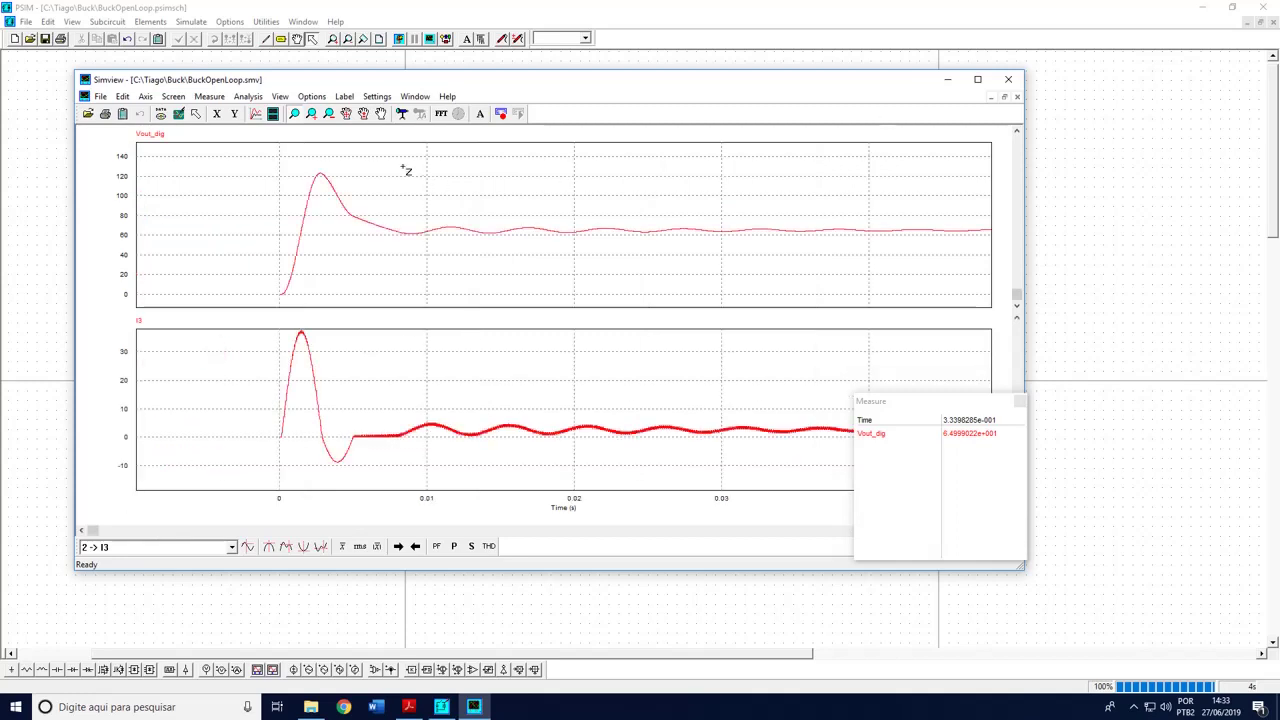
pyautogui.click(179, 114)
pyautogui.click(1180, 250)
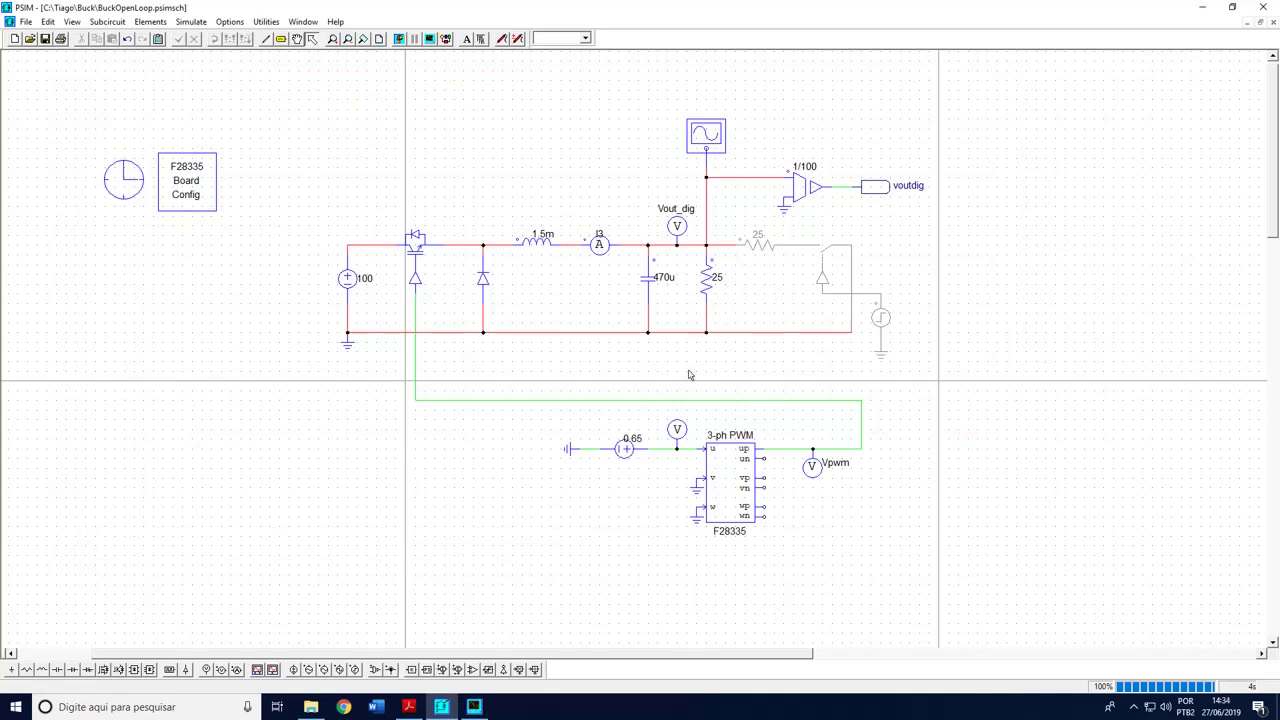
# Generate F28335 C code from BuckOpenLoop with Simulate > Generate Code, then close the code window
pyautogui.moveTo(537, 423); pyautogui.dragTo(772, 567)
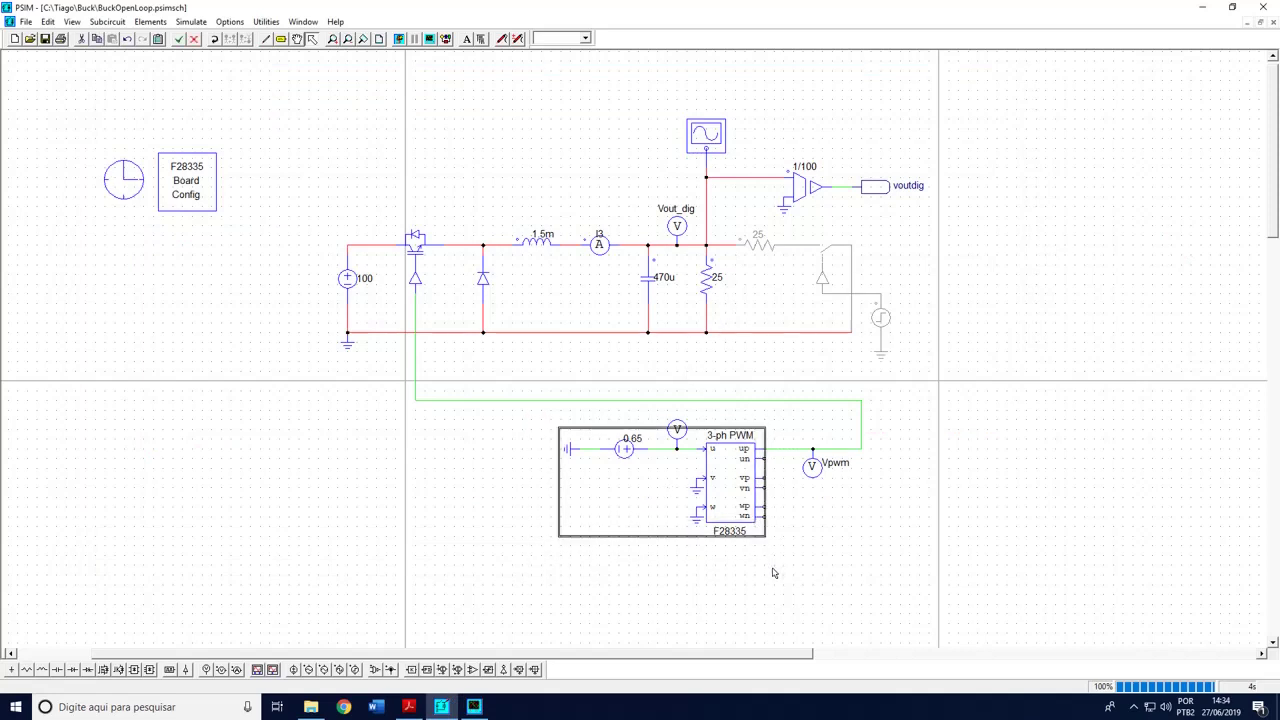
pyautogui.click(463, 449)
pyautogui.click(191, 22)
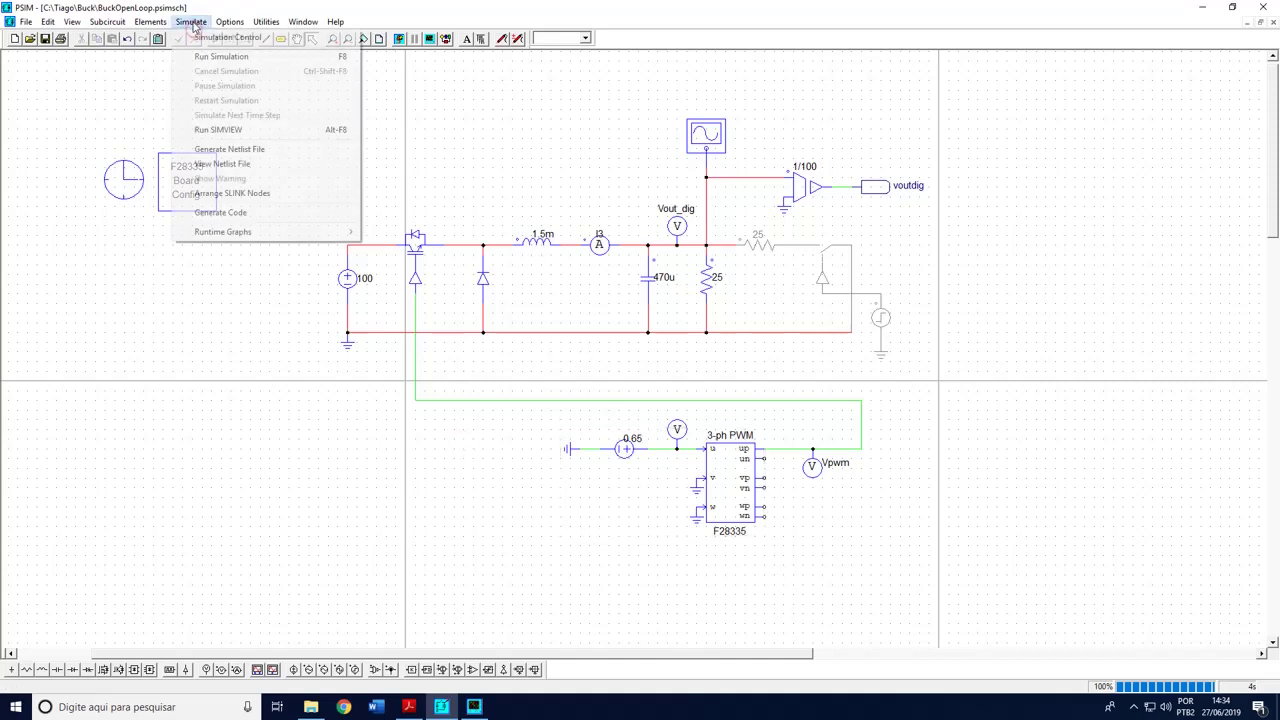
pyautogui.click(216, 212)
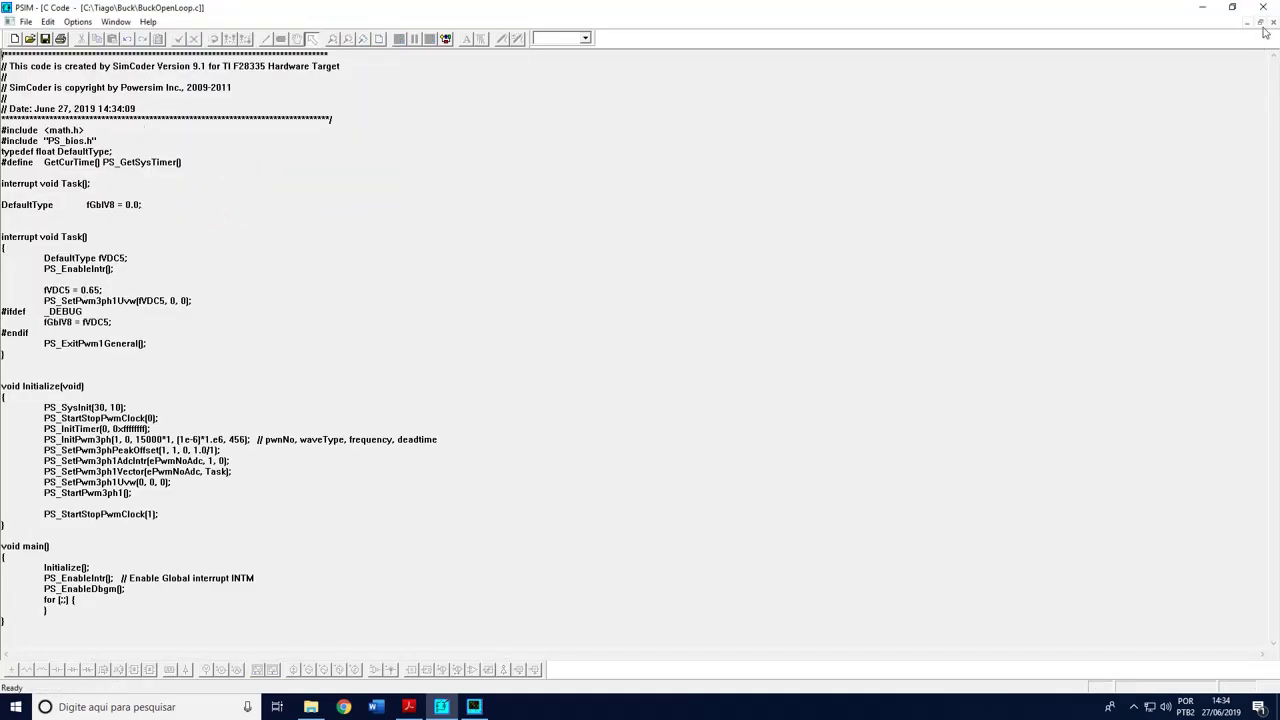
pyautogui.click(1272, 22)
pyautogui.click(311, 707)
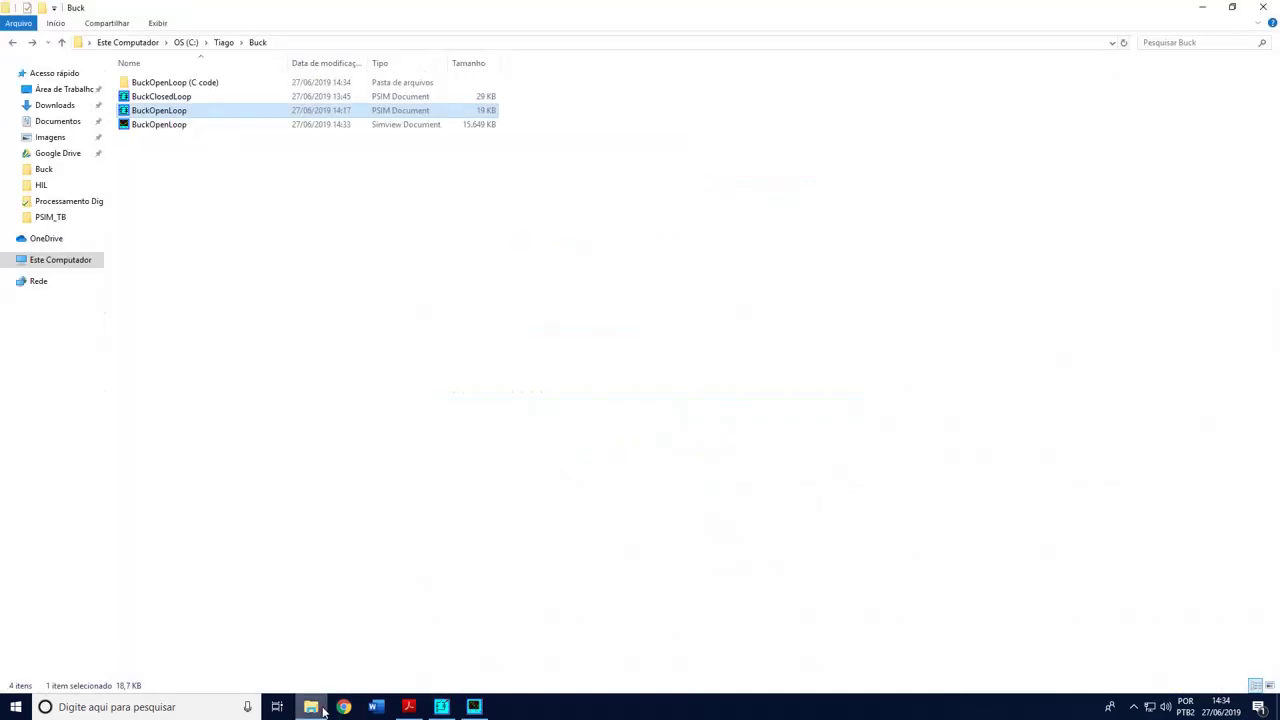
pyautogui.doubleClick(148, 85)
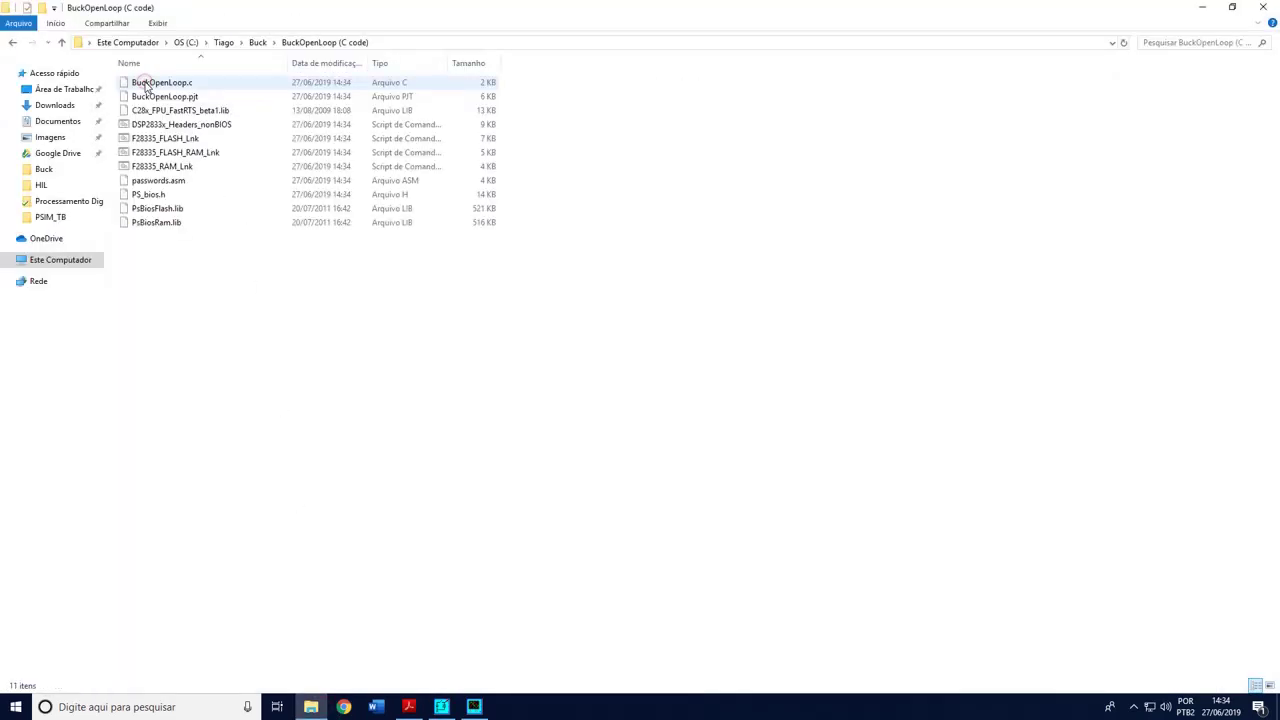
pyautogui.click(258, 42)
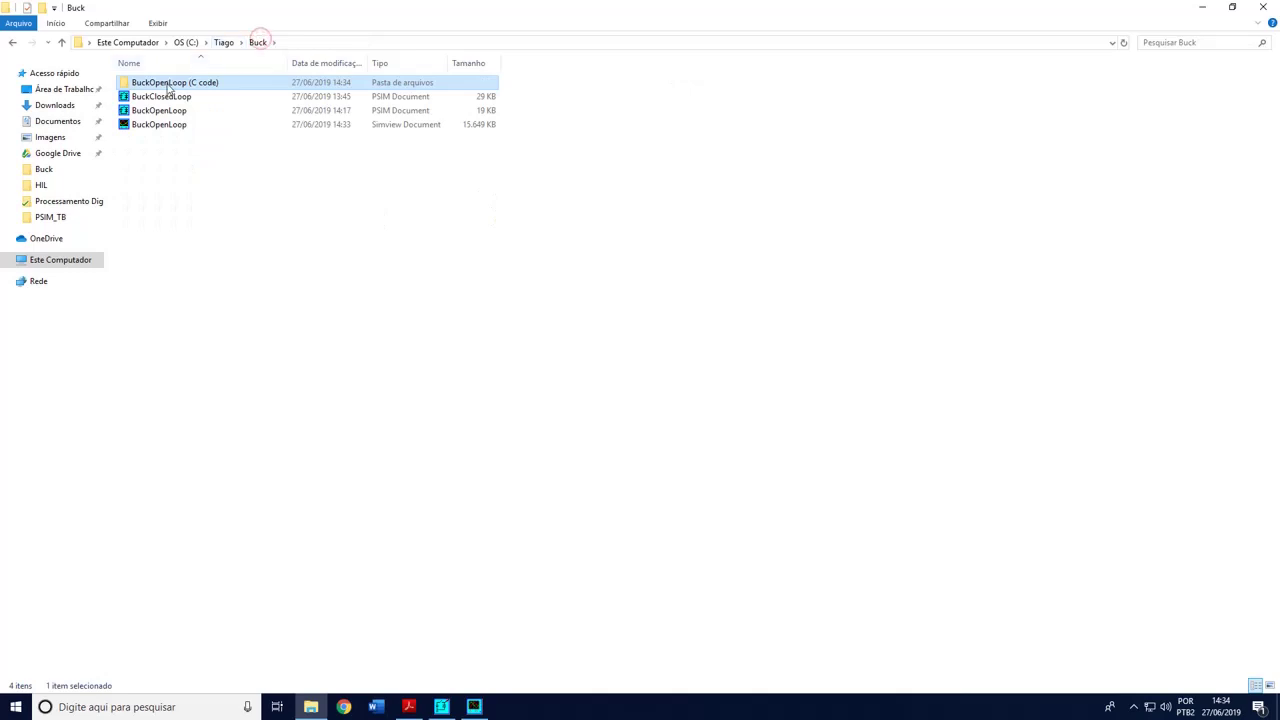
pyautogui.doubleClick(168, 86)
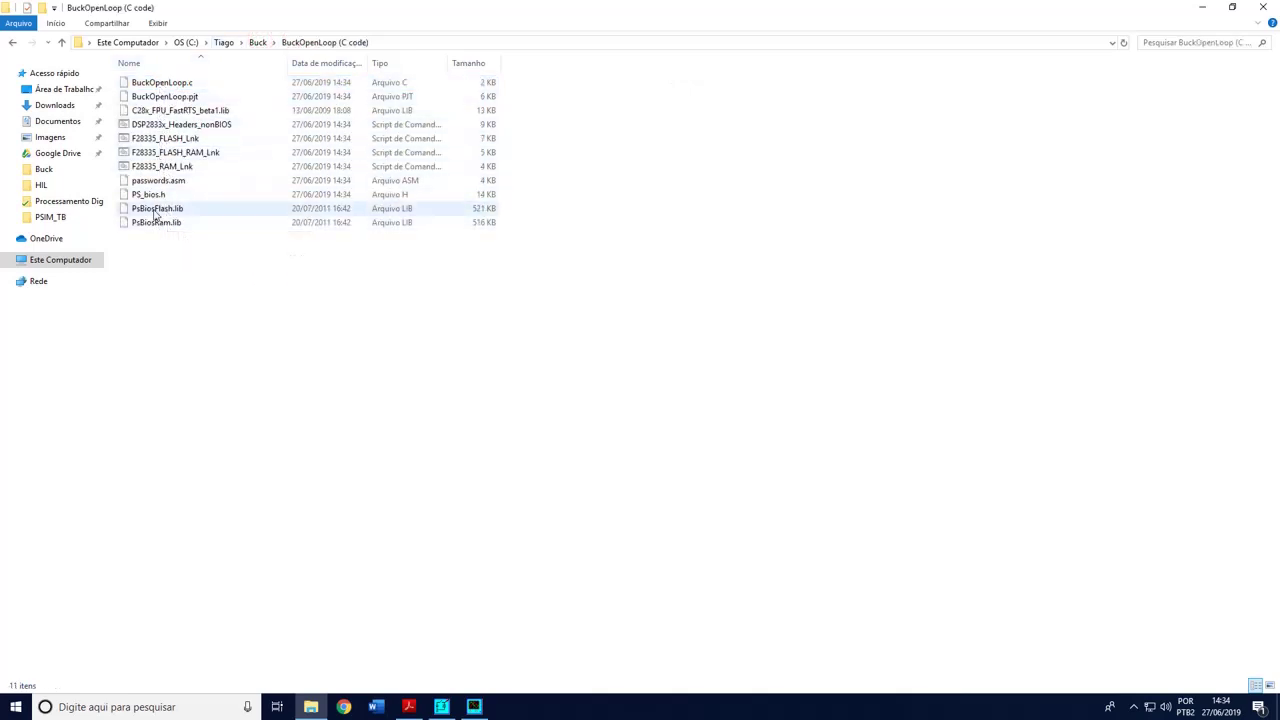
pyautogui.click(258, 42)
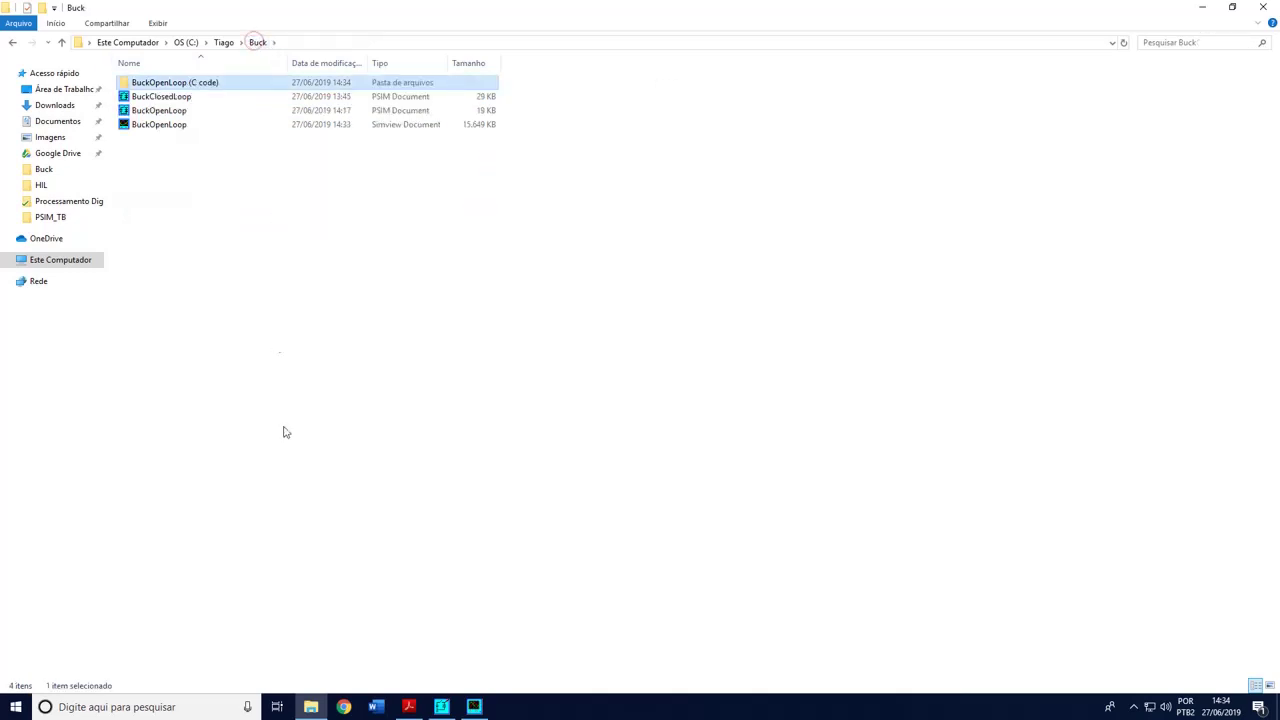
# Launch Typhoon HIL Control Center by searching 'tp' in the Start menu
pyautogui.press('super')
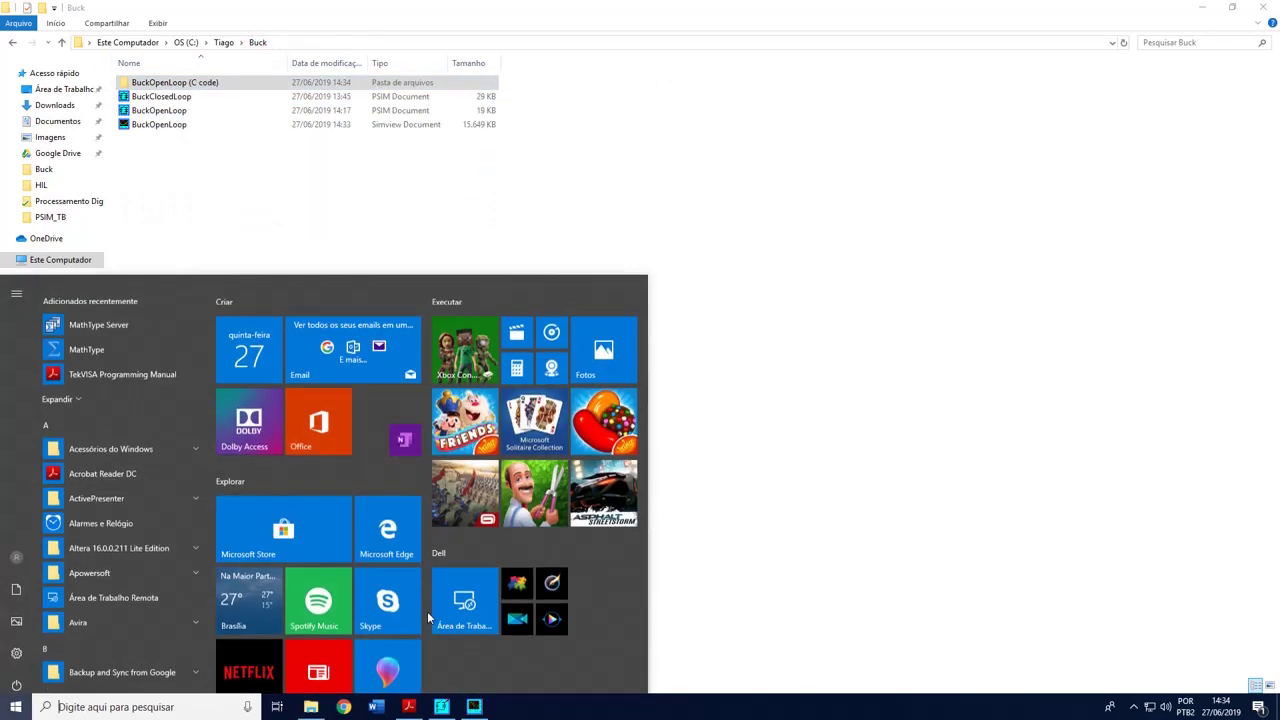
pyautogui.write('tp')
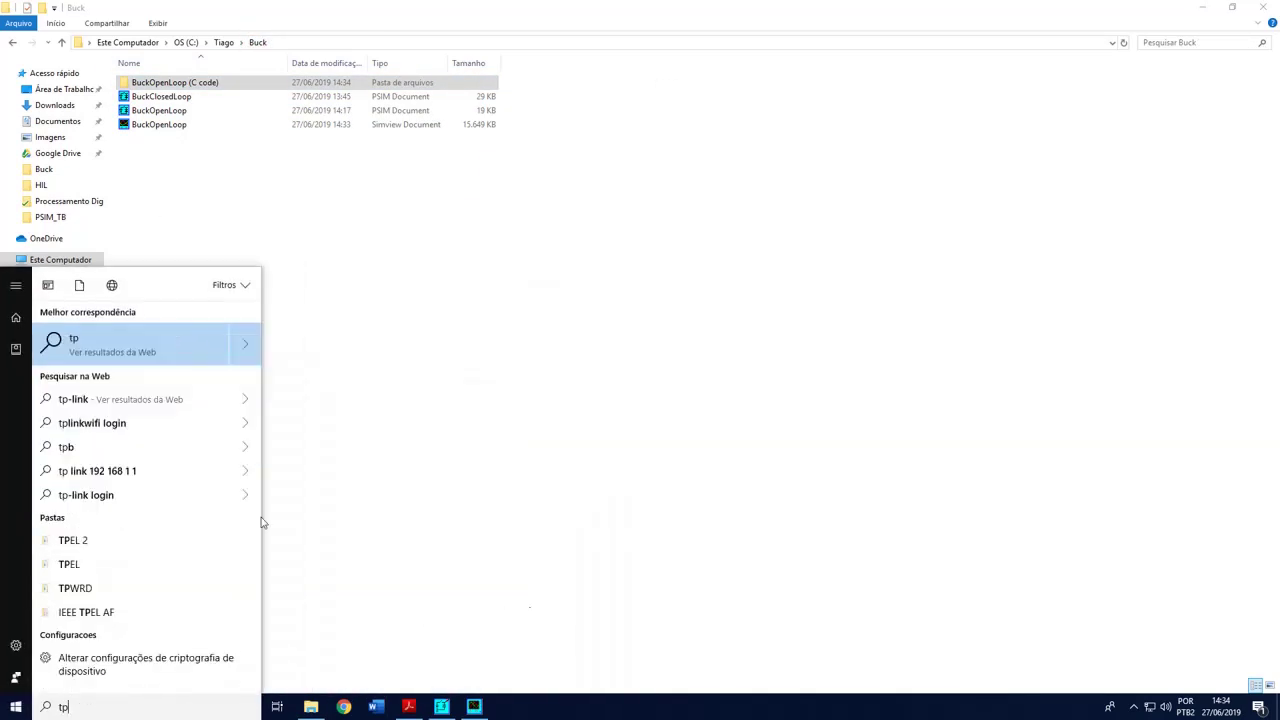
pyautogui.press('BackSpace')
pyautogui.click(122, 340)
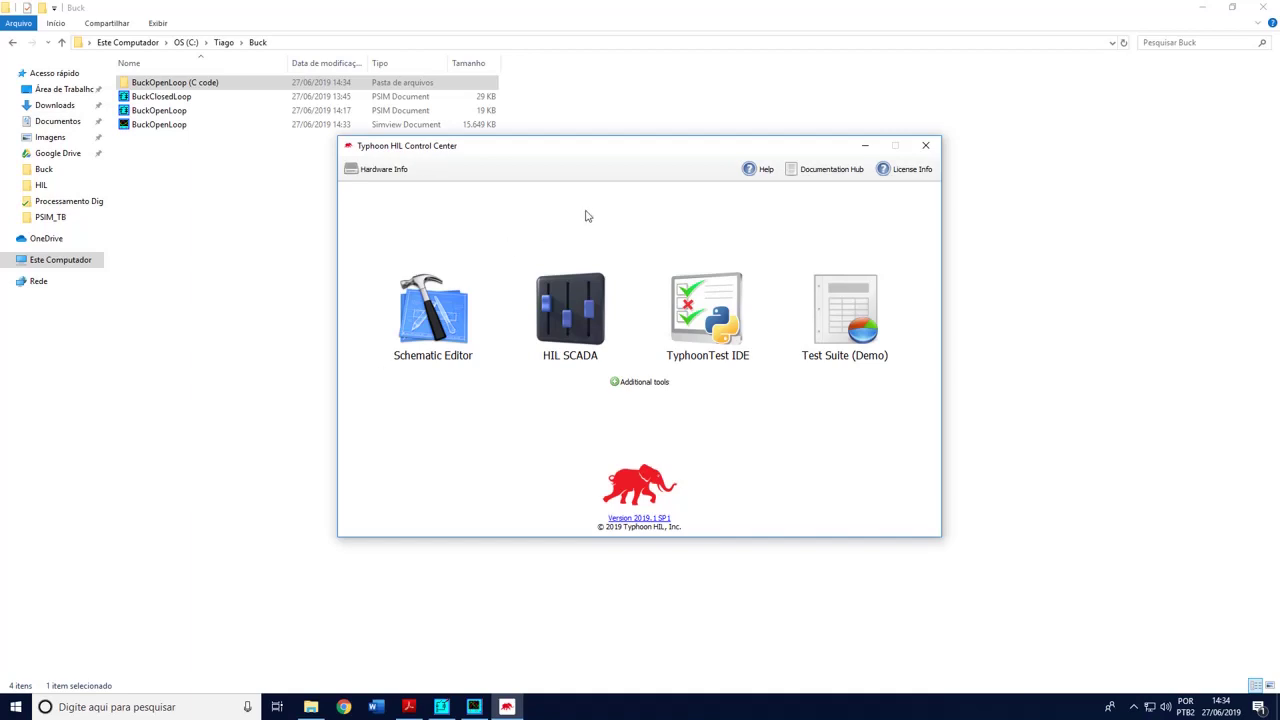
# Refresh Hardware Info to confirm the HIL402, then launch Schematic Editor
pyautogui.click(398, 170)
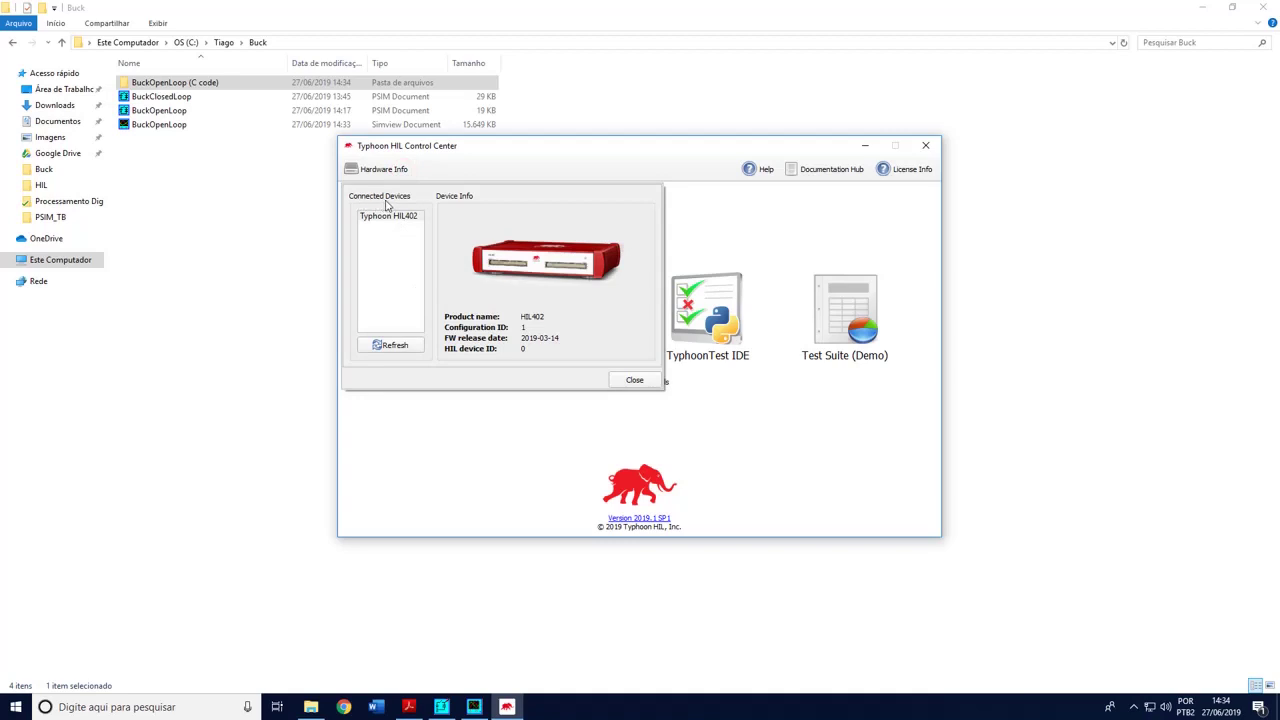
pyautogui.click(397, 346)
pyautogui.click(646, 381)
pyautogui.click(432, 340)
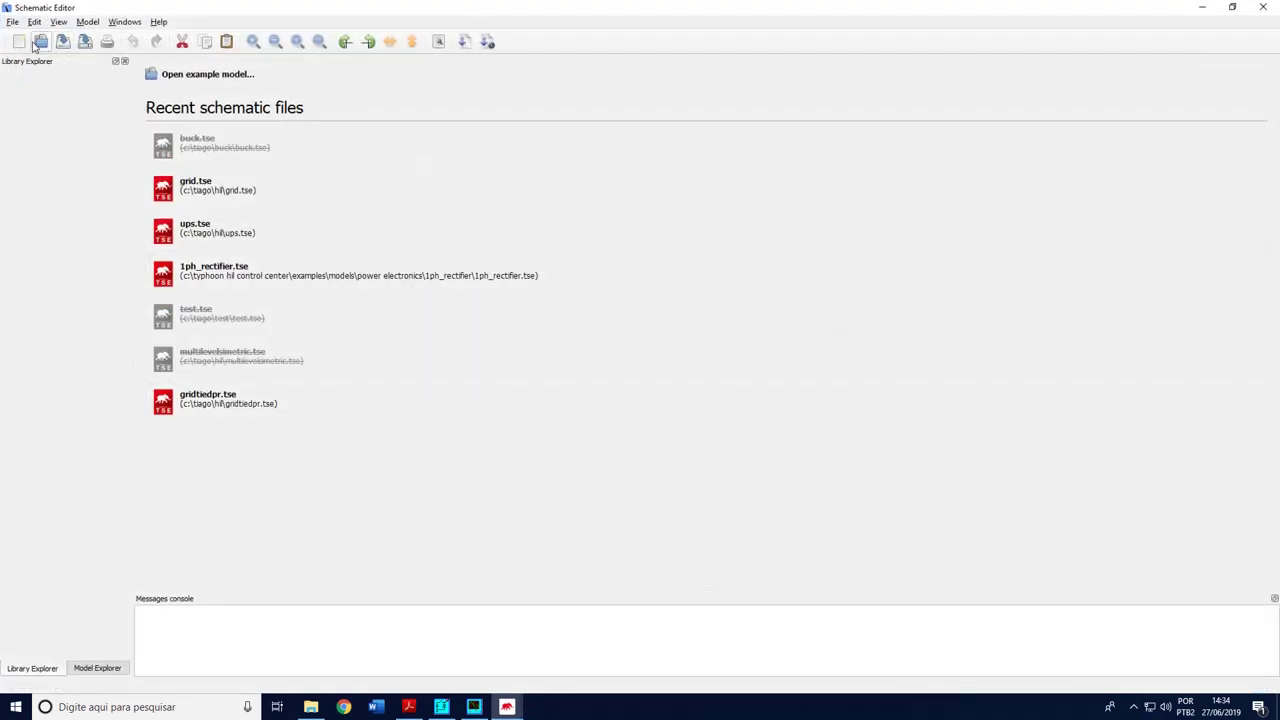
# Create a new schematic with the default HIL402 wizard settings
pyautogui.click(20, 42)
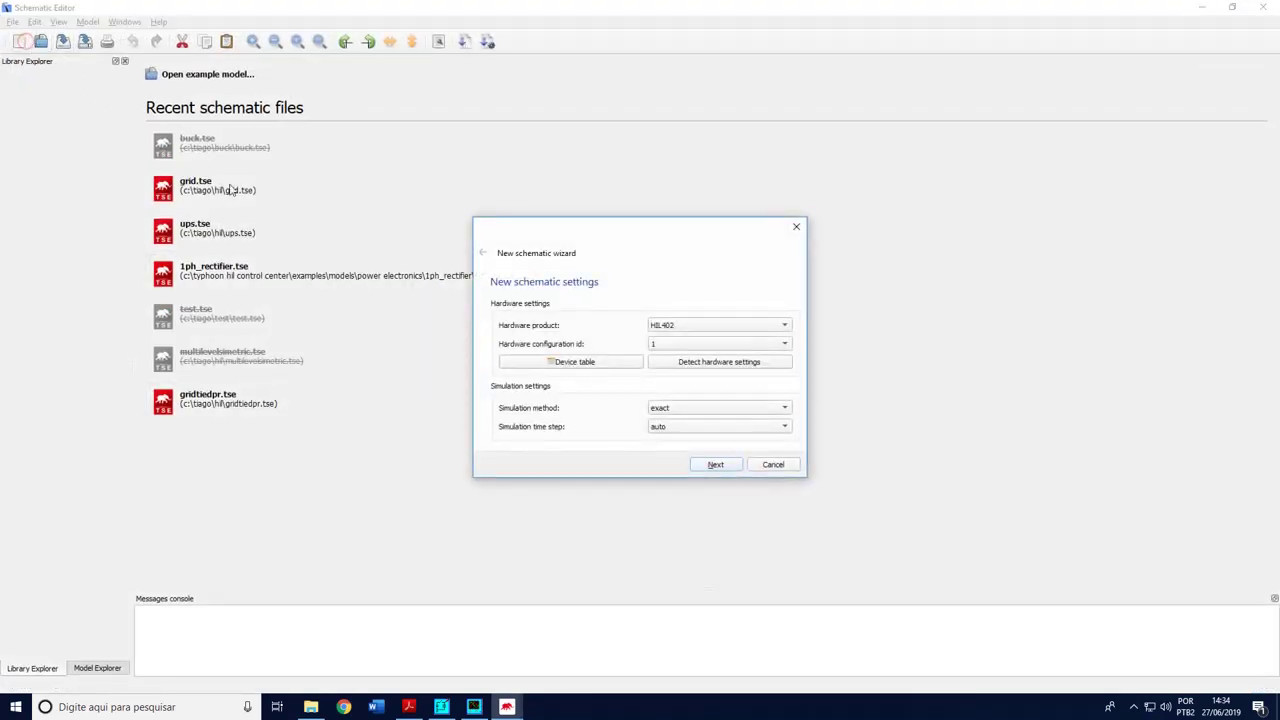
pyautogui.click(732, 474)
pyautogui.click(731, 473)
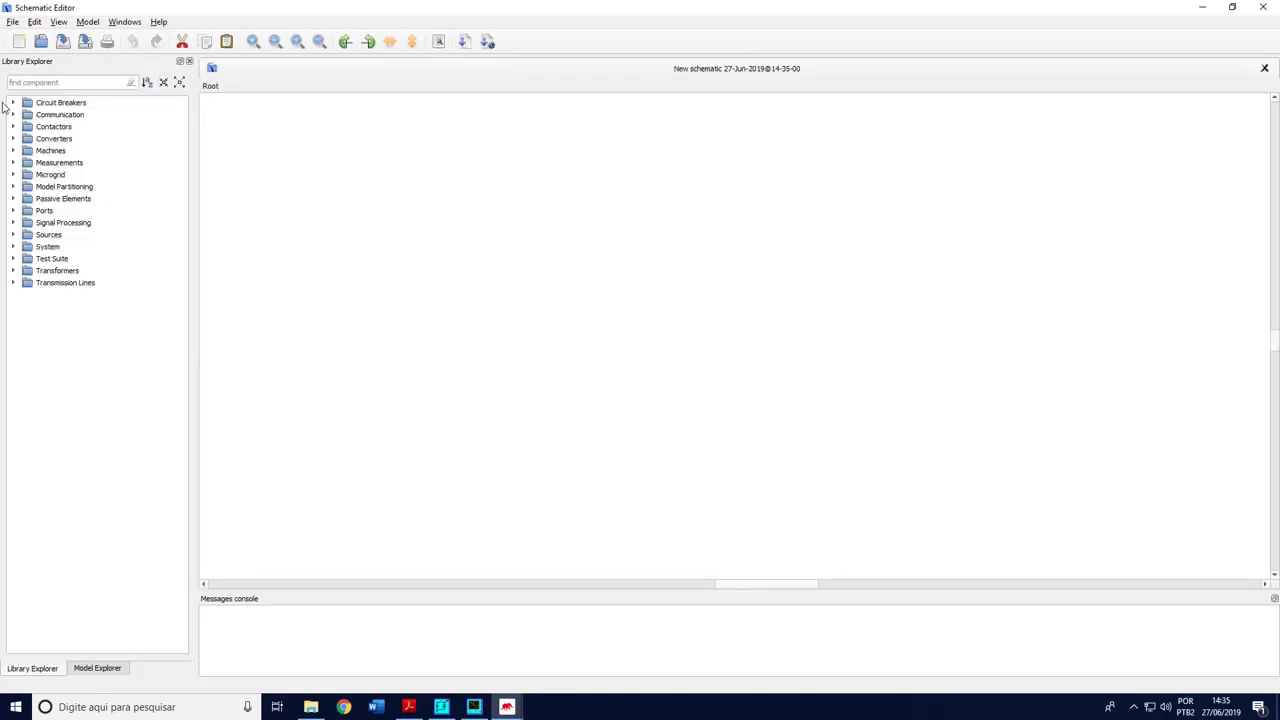
# Place voltage source Vs1 from a 'vol' search and set its source nature to Constant
pyautogui.click(58, 84)
pyautogui.write('volta')
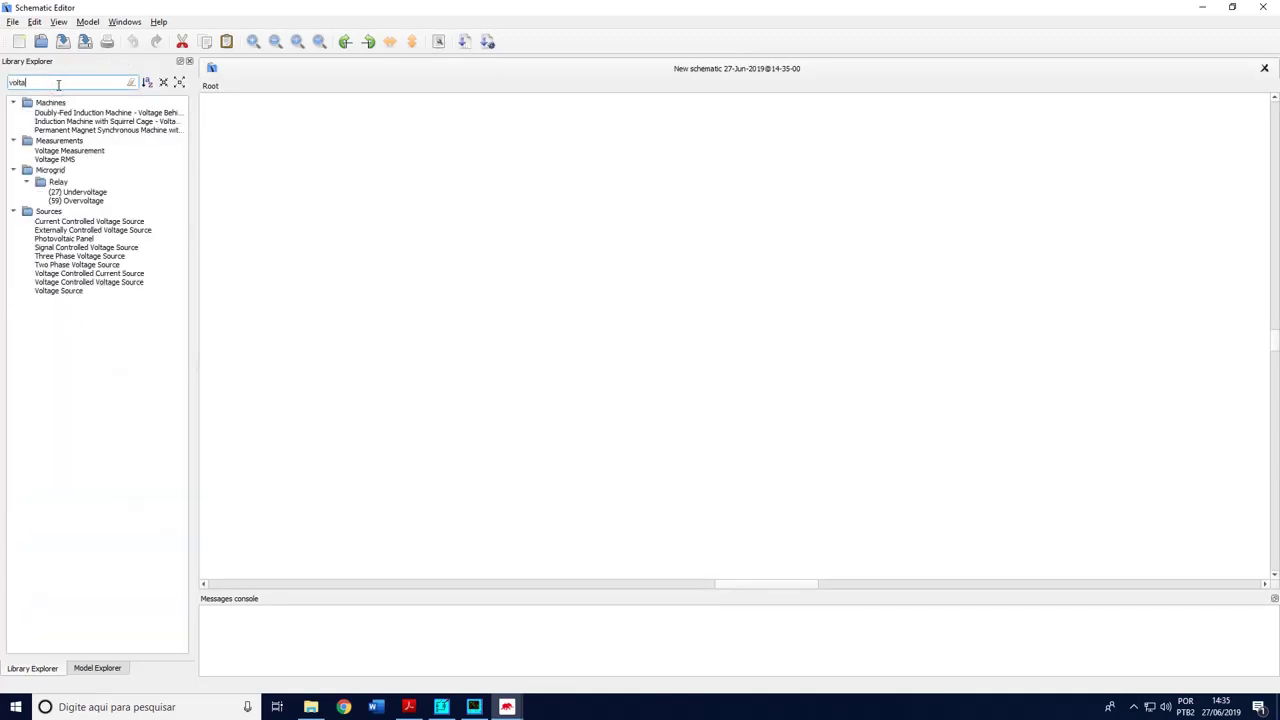
pyautogui.moveTo(60, 291); pyautogui.dragTo(338, 302)
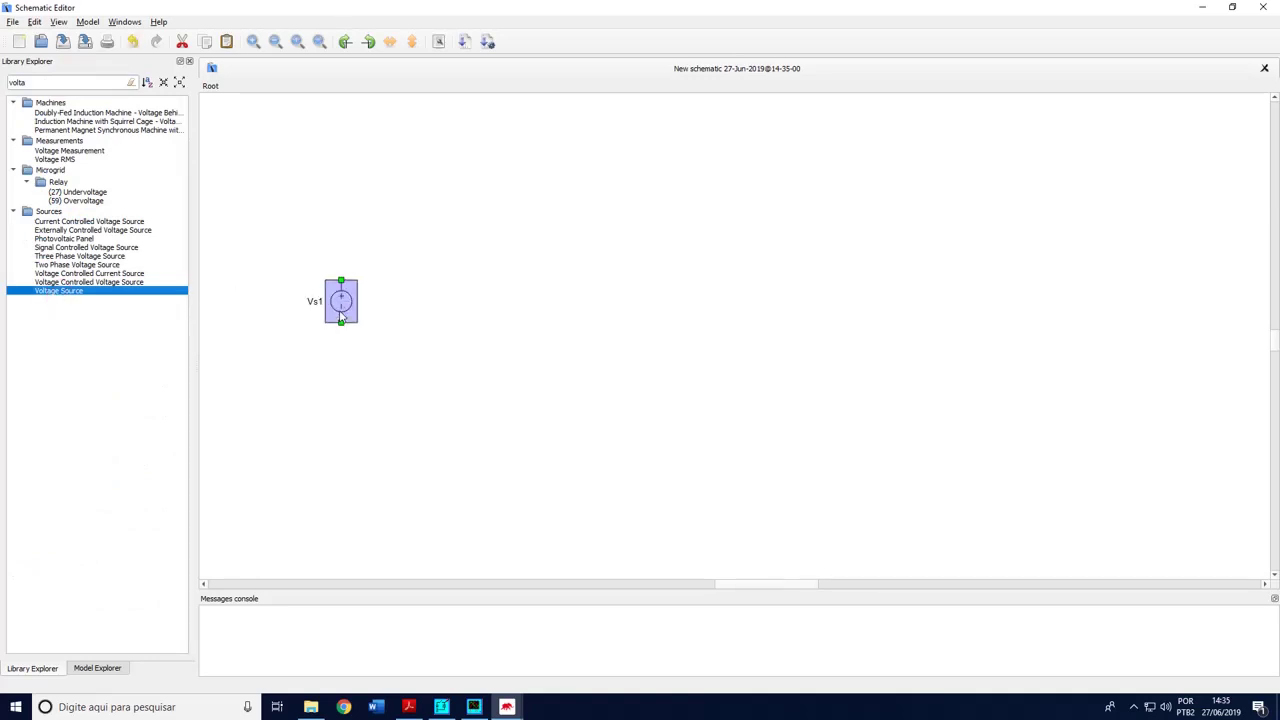
pyautogui.doubleClick(340, 310)
pyautogui.click(660, 357)
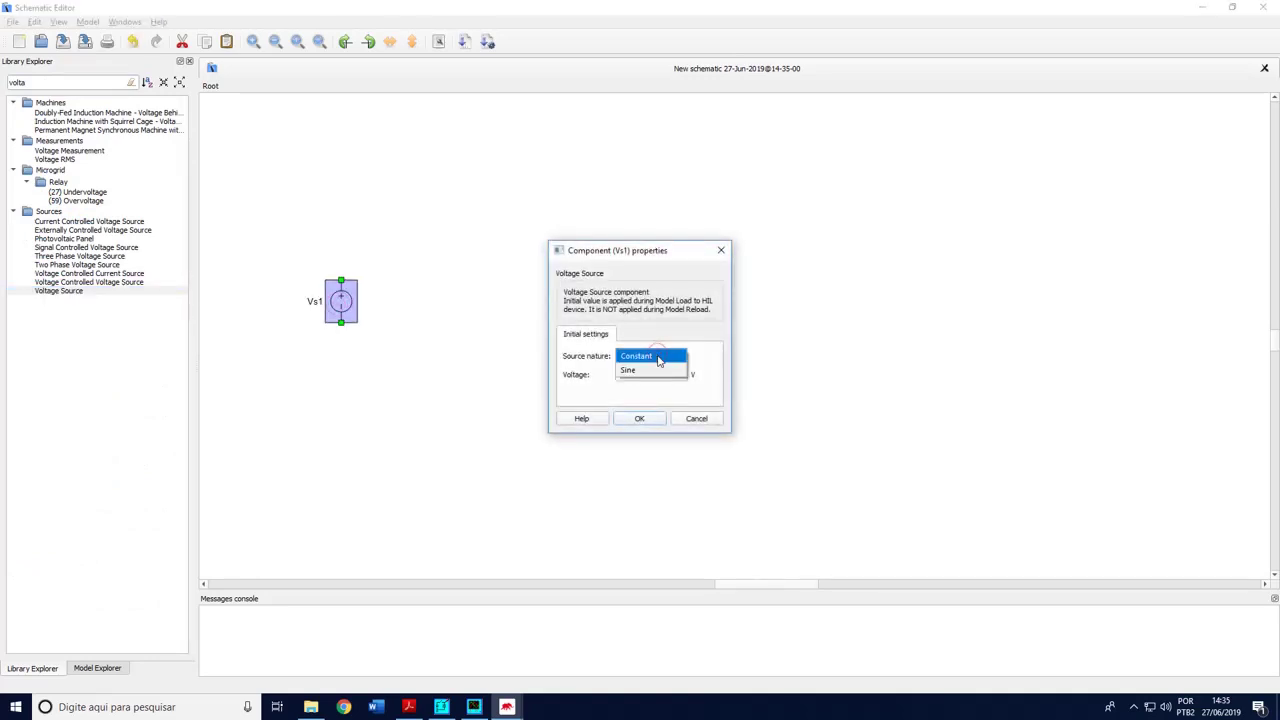
pyautogui.click(652, 357)
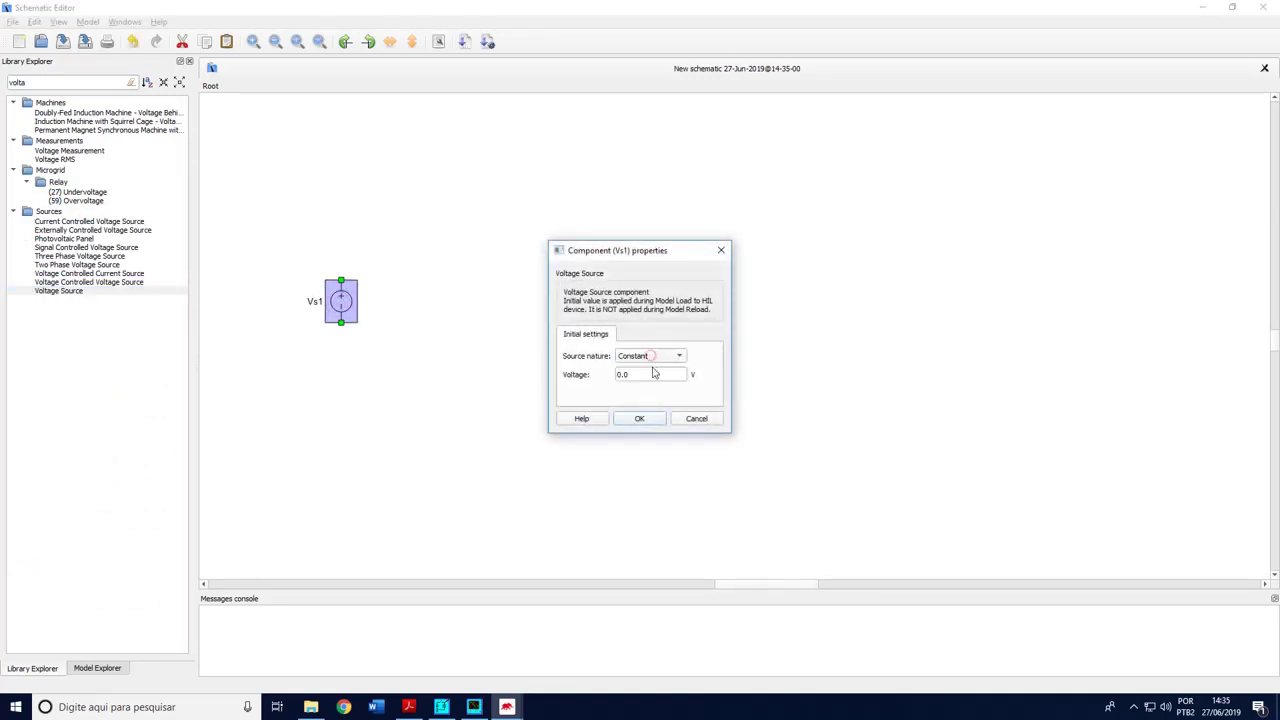
pyautogui.press('Tab')
pyautogui.click(622, 420)
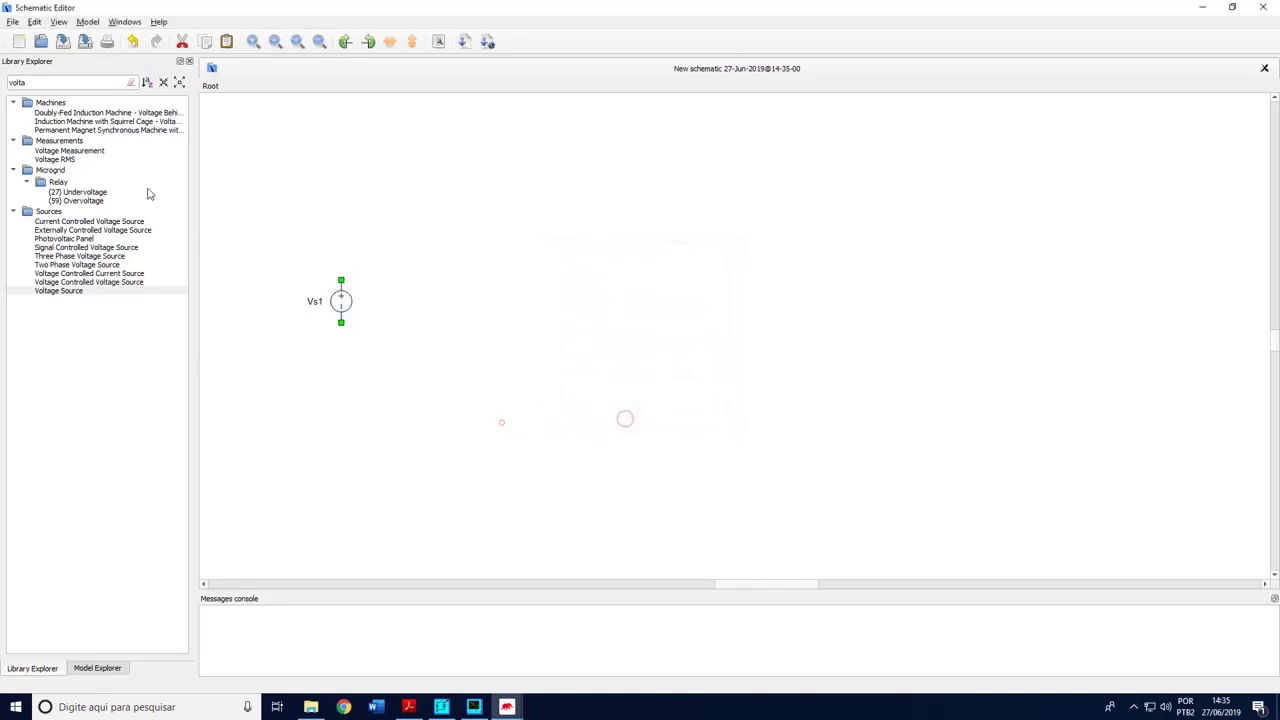
# Add a Buck converter block and an inductor to its right from Library Explorer
pyautogui.moveTo(40, 83); pyautogui.dragTo(485, 291)
pyautogui.write('buck')
pyautogui.click(557, 277)
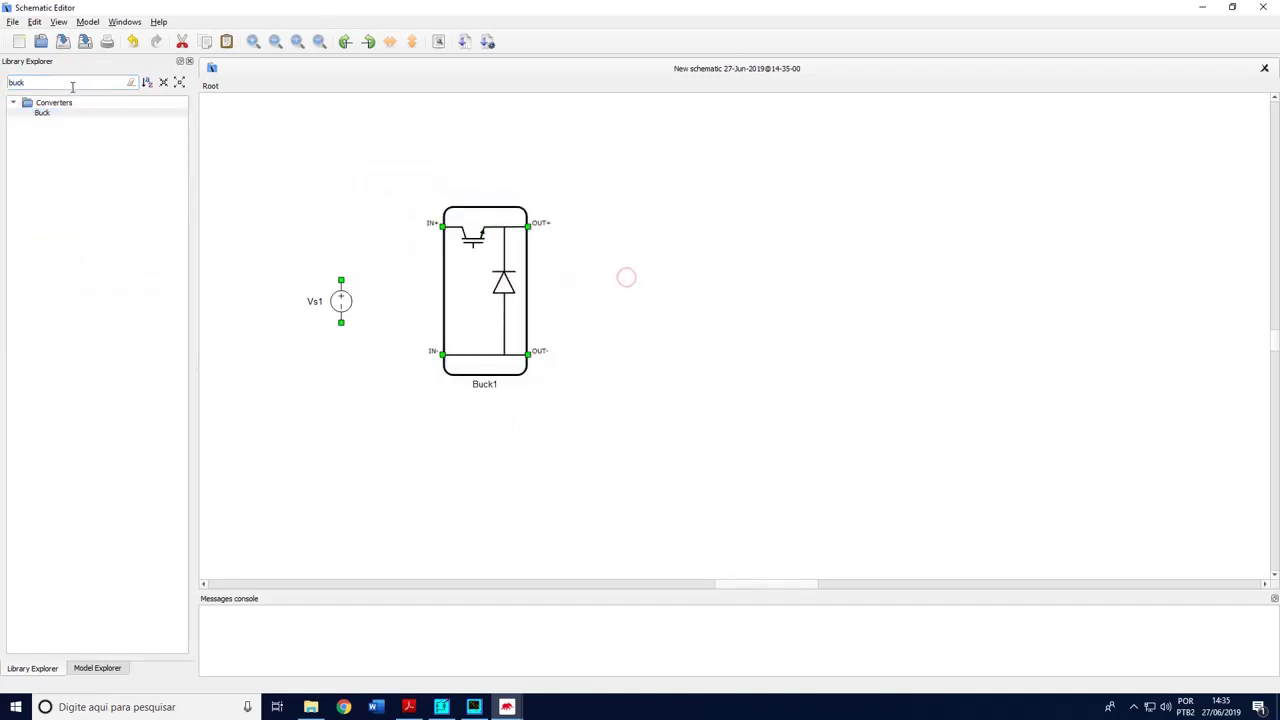
pyautogui.moveTo(40, 83); pyautogui.dragTo(3, 93)
pyautogui.write('indu')
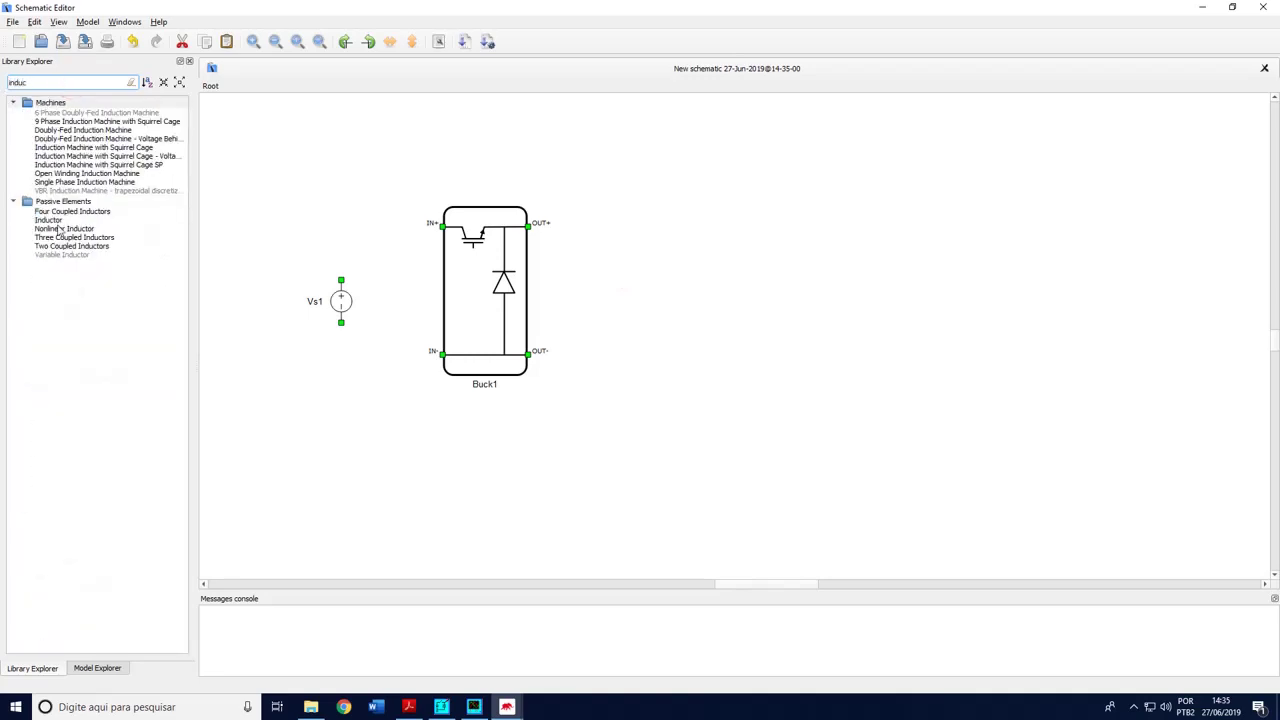
pyautogui.click(50, 221)
pyautogui.moveTo(48, 226); pyautogui.dragTo(618, 228)
# Add an upright capacitor C1 and a resistor R1 to the right of the inductor
pyautogui.moveTo(40, 82); pyautogui.dragTo(5, 84)
pyautogui.write('capac')
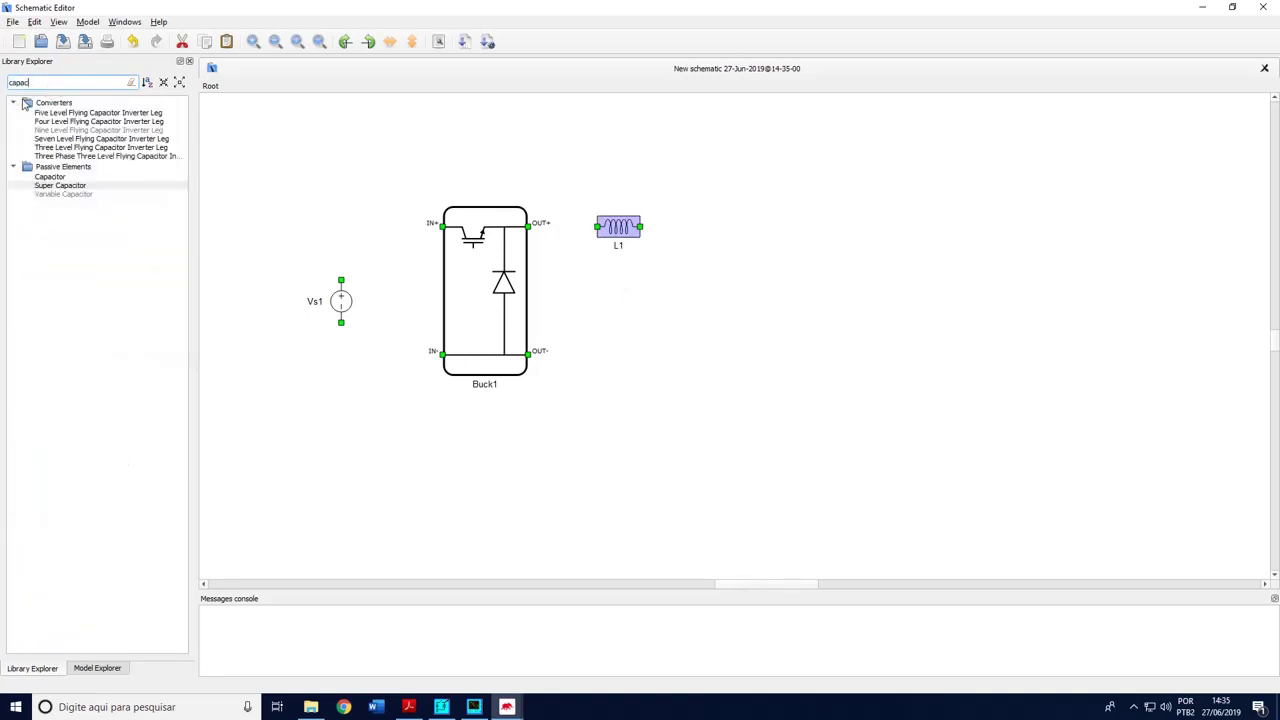
pyautogui.click(50, 176)
pyautogui.moveTo(50, 176); pyautogui.dragTo(757, 317)
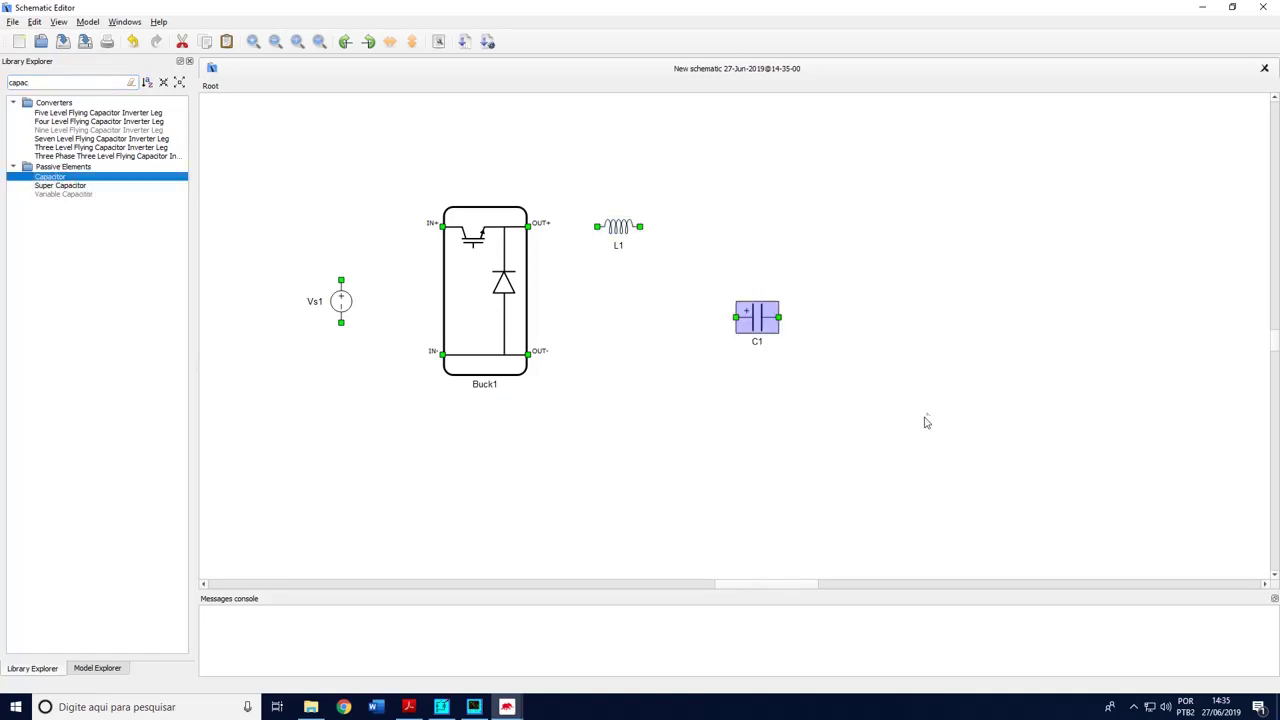
pyautogui.click(757, 307)
pyautogui.click(780, 397)
pyautogui.moveTo(42, 84); pyautogui.dragTo(5, 78)
pyautogui.write('resis')
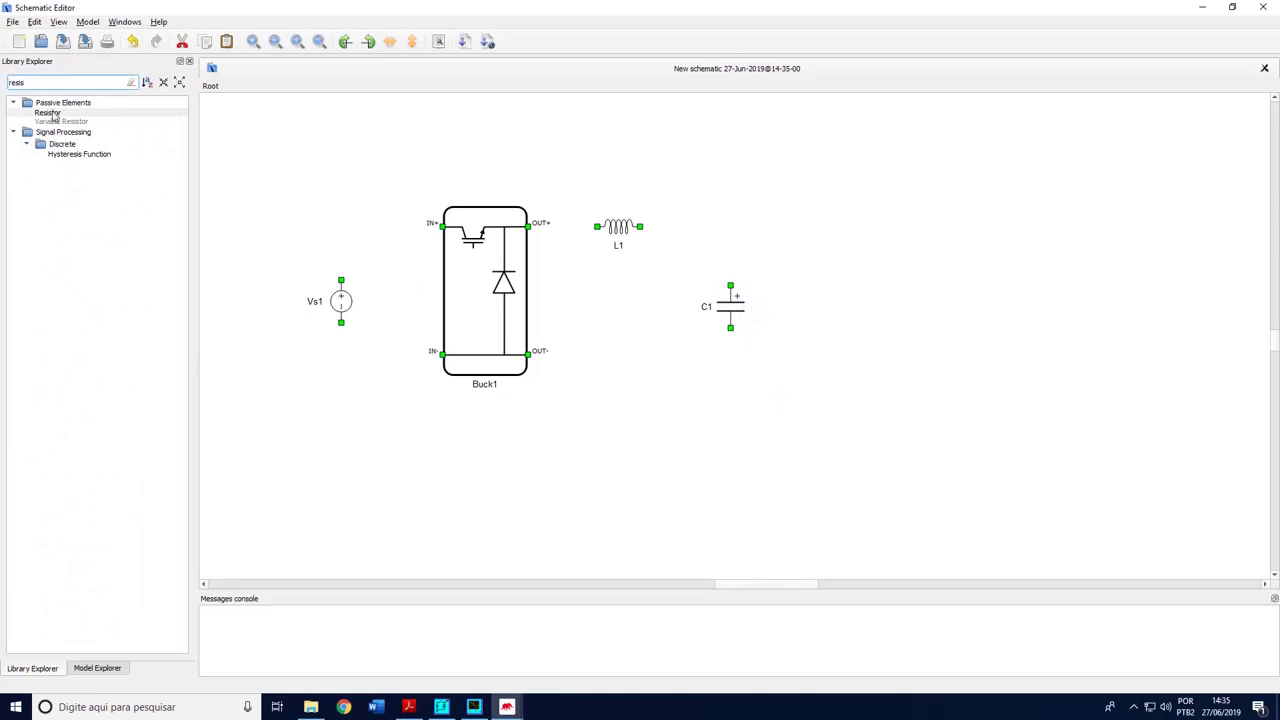
pyautogui.moveTo(54, 116); pyautogui.dragTo(829, 294)
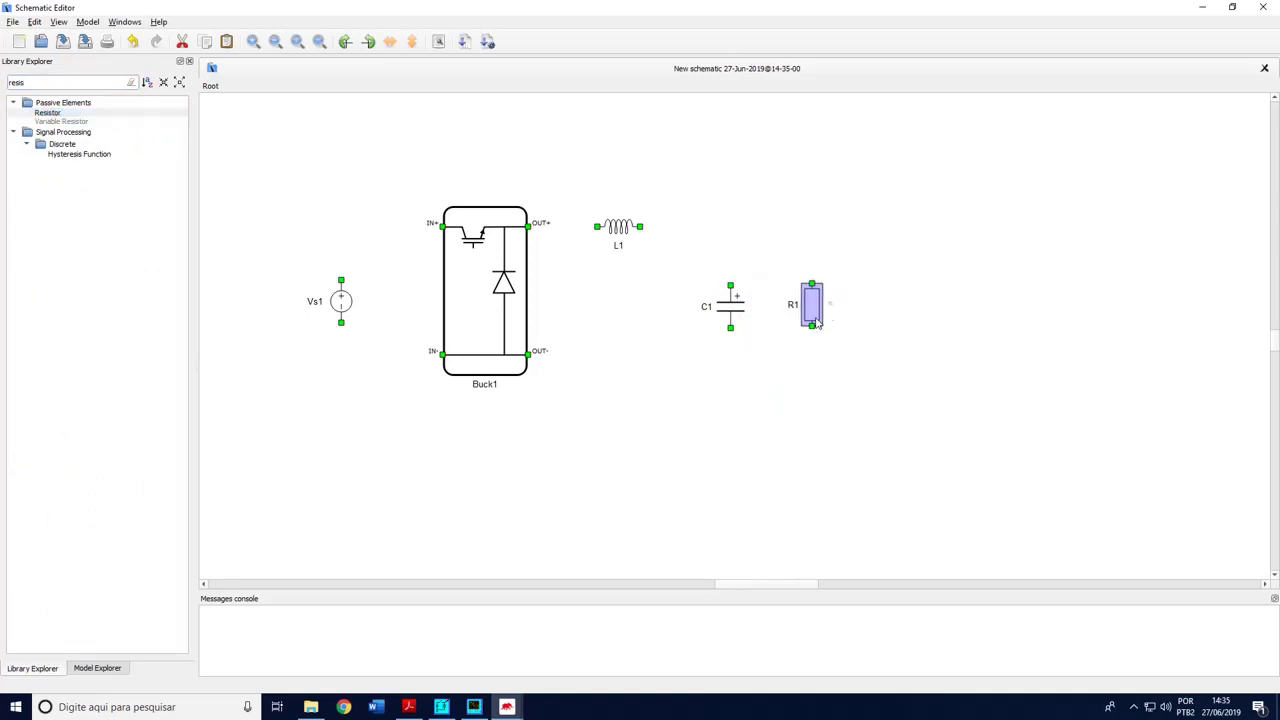
# Check the inductor and 470u capacitor values in the PSIM schematic
pyautogui.hotkey('alt', 'Tab')
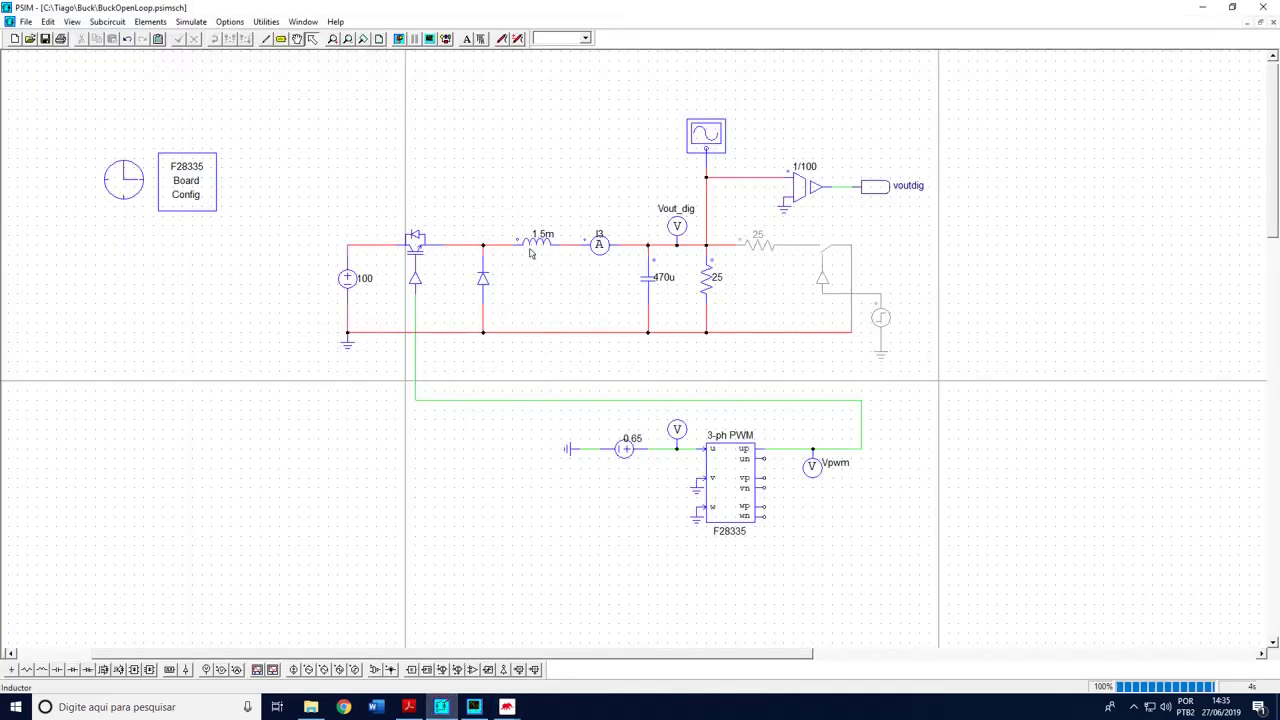
pyautogui.click(531, 253)
pyautogui.click(651, 282)
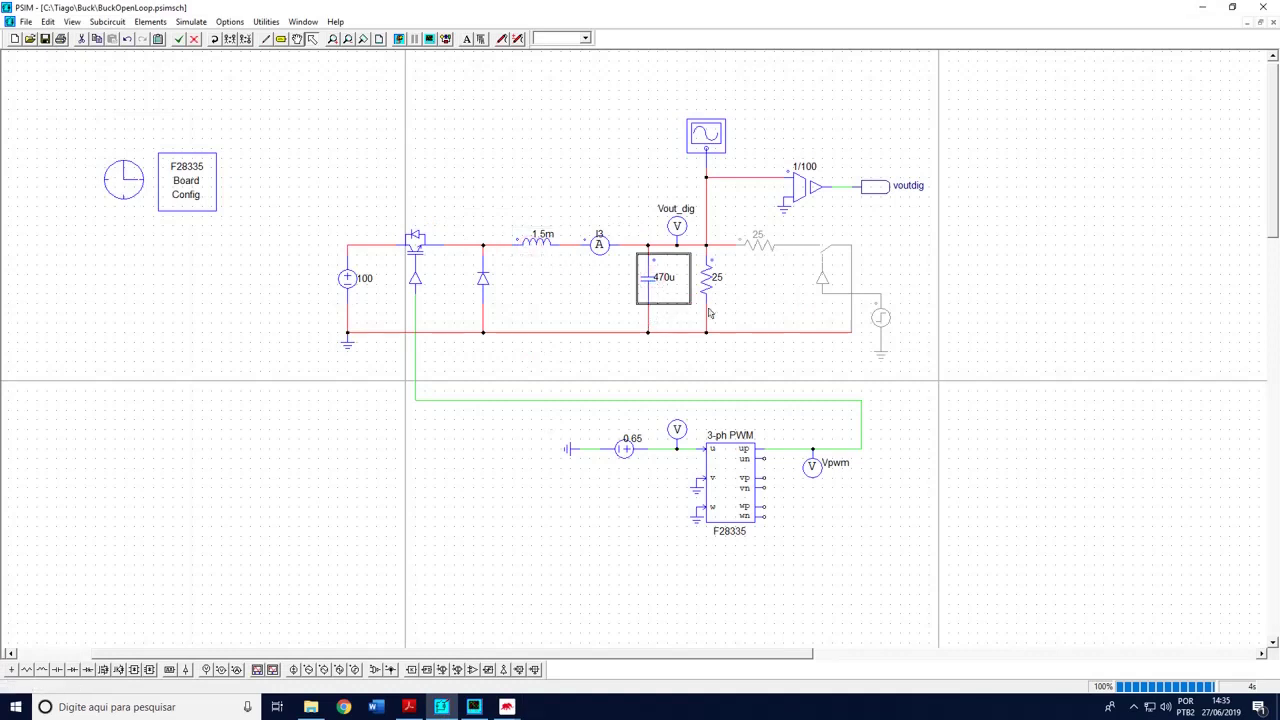
pyautogui.moveTo(507, 707)
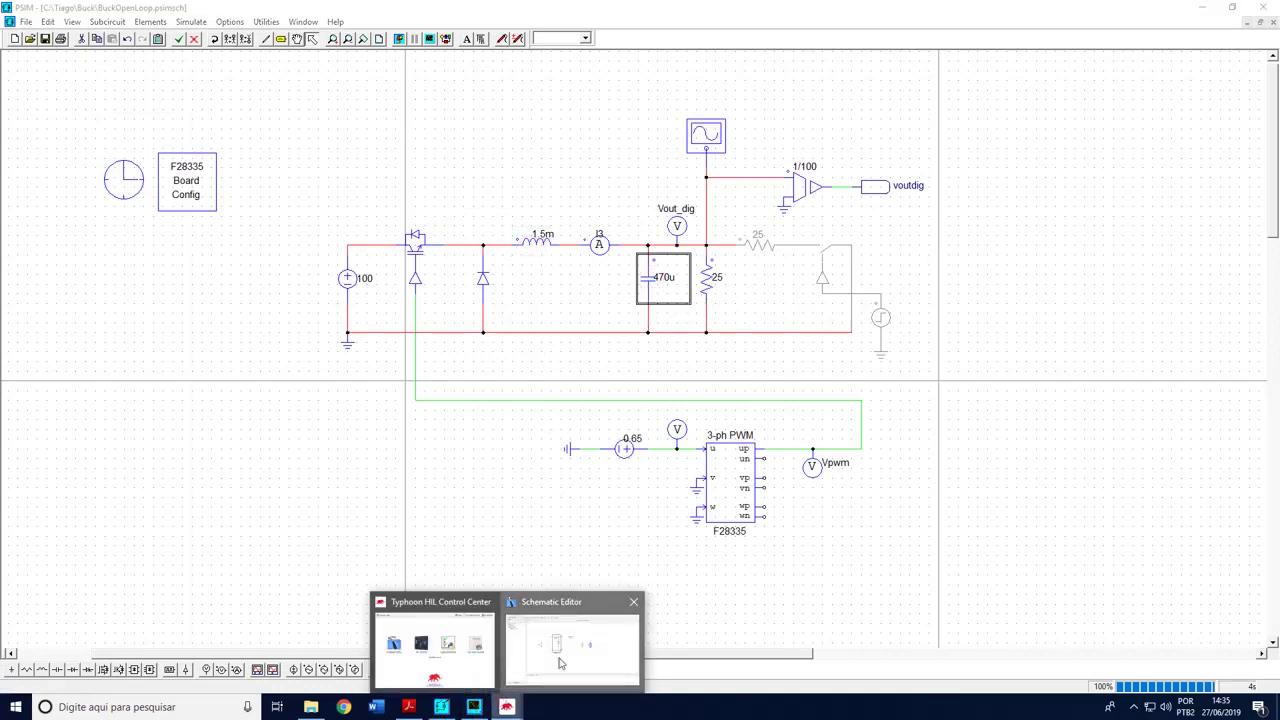
pyautogui.click(558, 657)
# Confirm L1 at 1.5e-3 H, set C1 to 470e-6 F, and confirm R1's resistance
pyautogui.doubleClick(619, 224)
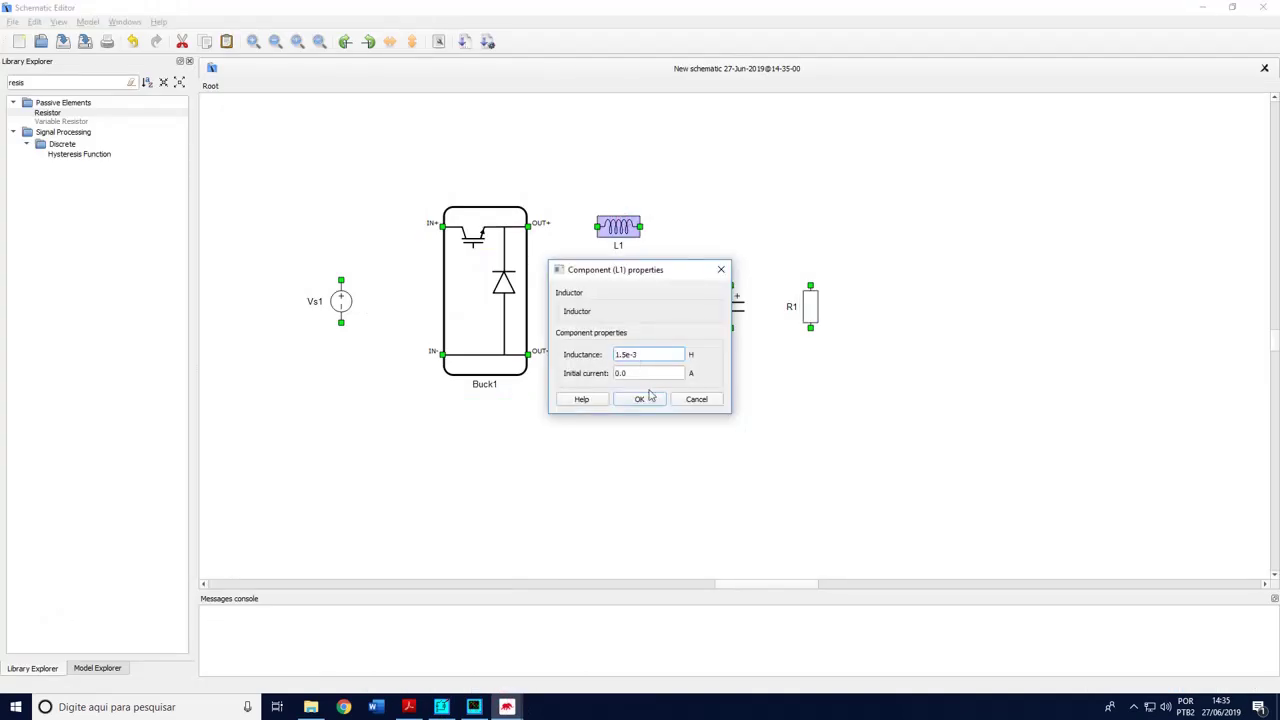
pyautogui.click(640, 398)
pyautogui.doubleClick(738, 305)
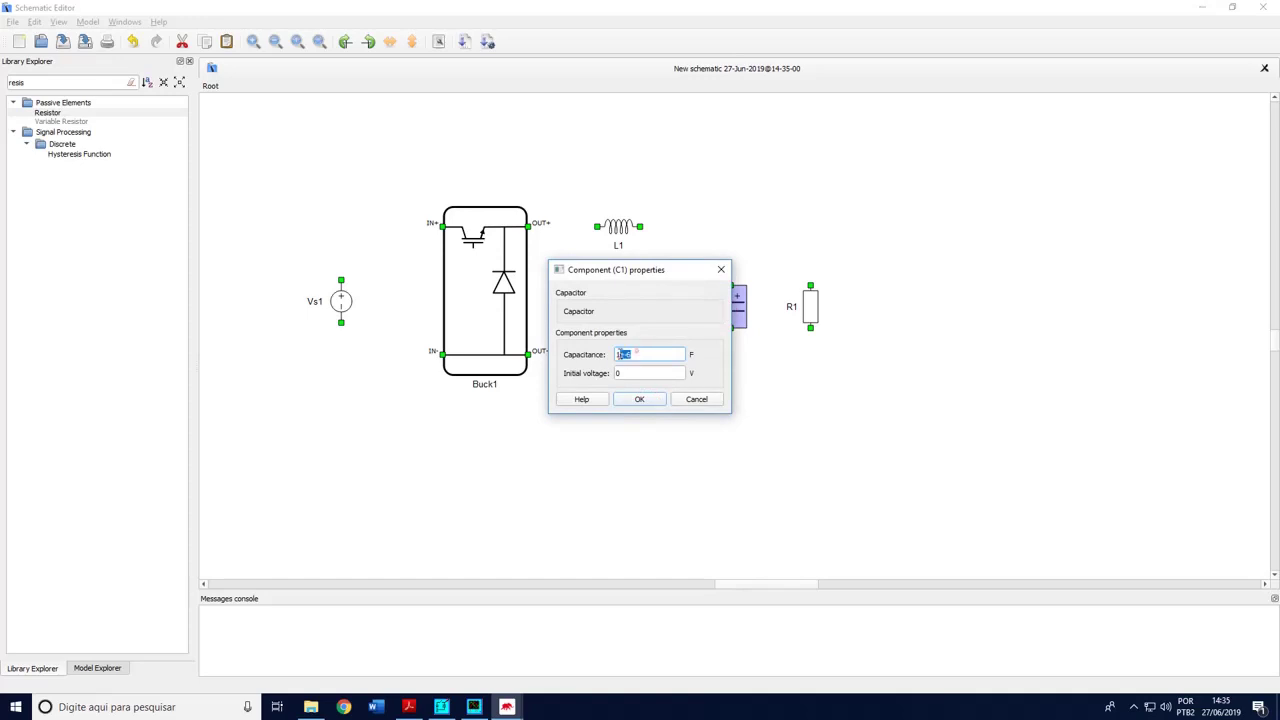
pyautogui.click(620, 354)
pyautogui.press('BackSpace')
pyautogui.write('2')
pyautogui.click(639, 399)
pyautogui.doubleClick(810, 307)
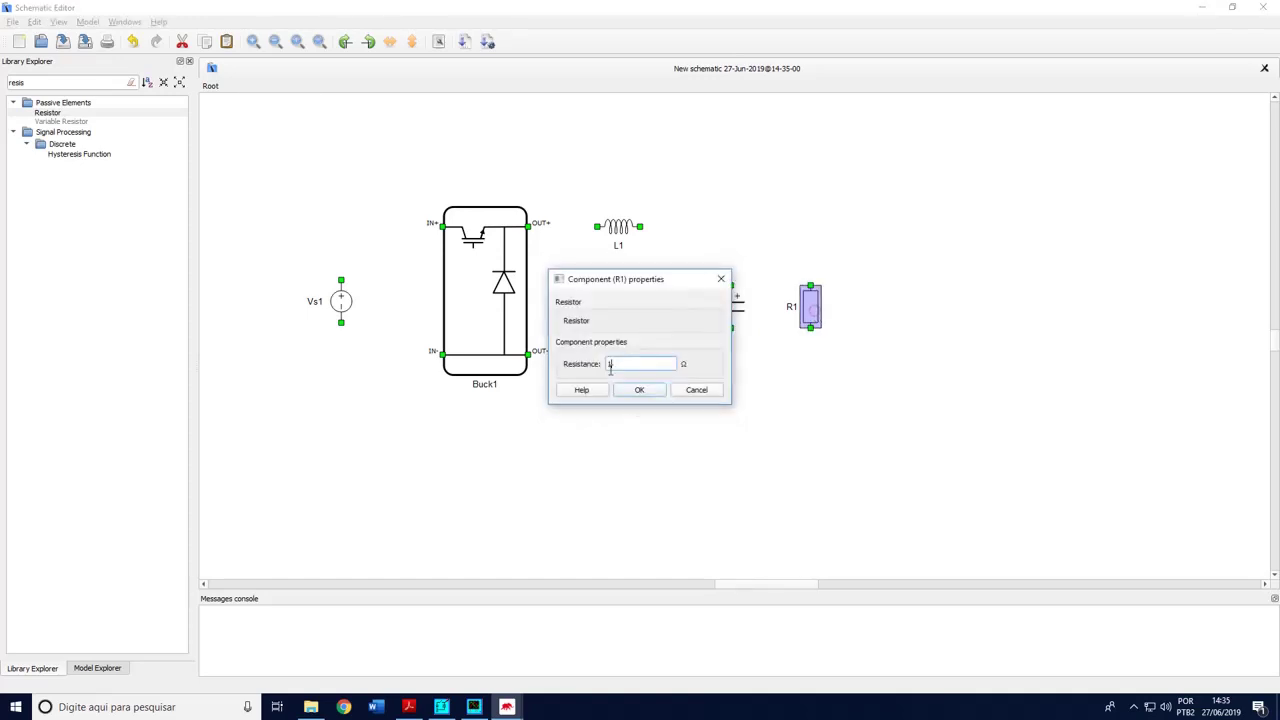
pyautogui.click(639, 392)
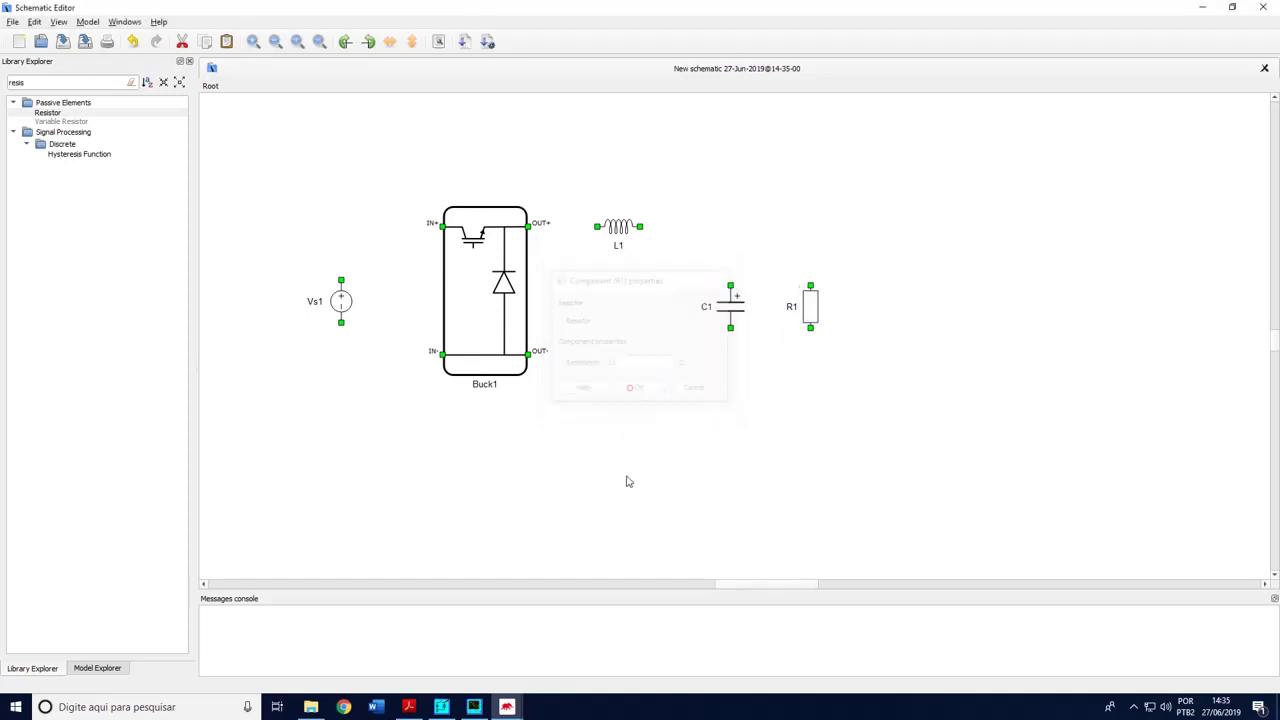
# Wire L1, R1, C1 and Vs1 to the buck converter's input and output terminals
pyautogui.moveTo(597, 226); pyautogui.dragTo(530, 226)
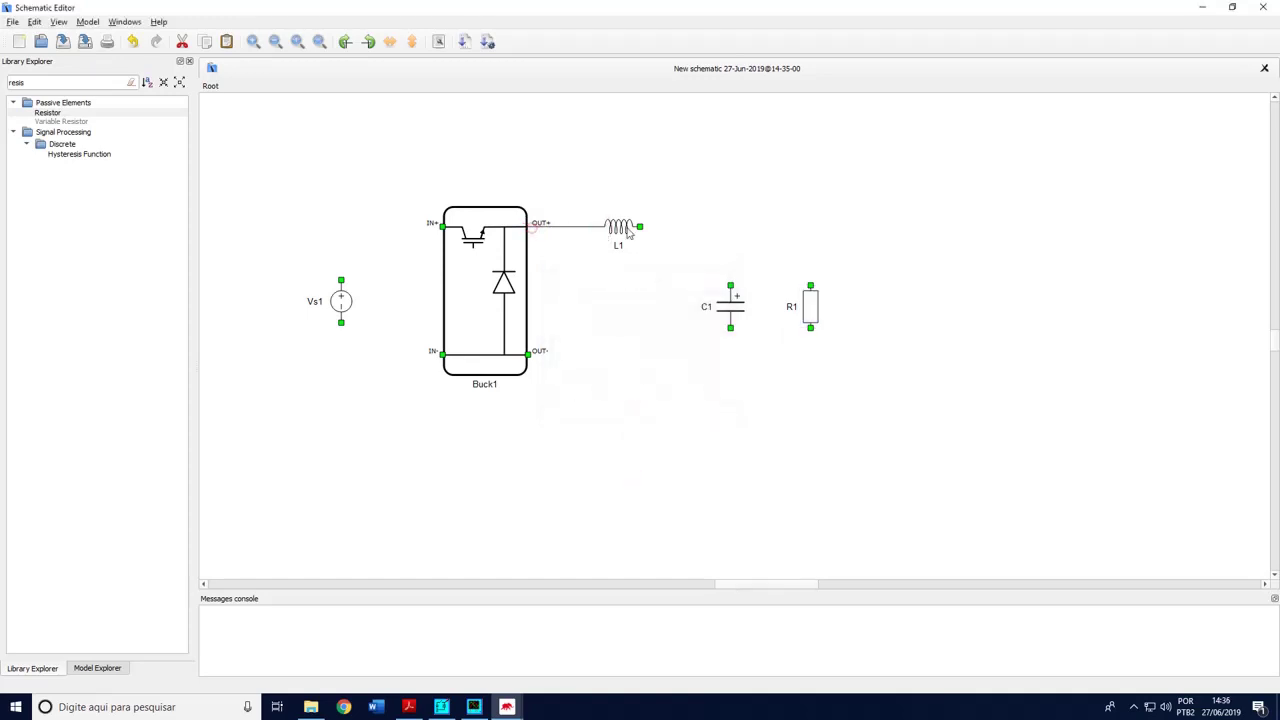
pyautogui.moveTo(640, 226)
pyautogui.mouseDown()
pyautogui.moveTo(705, 226)
pyautogui.moveTo(810, 285)
pyautogui.moveTo(527, 352)
pyautogui.mouseUp()
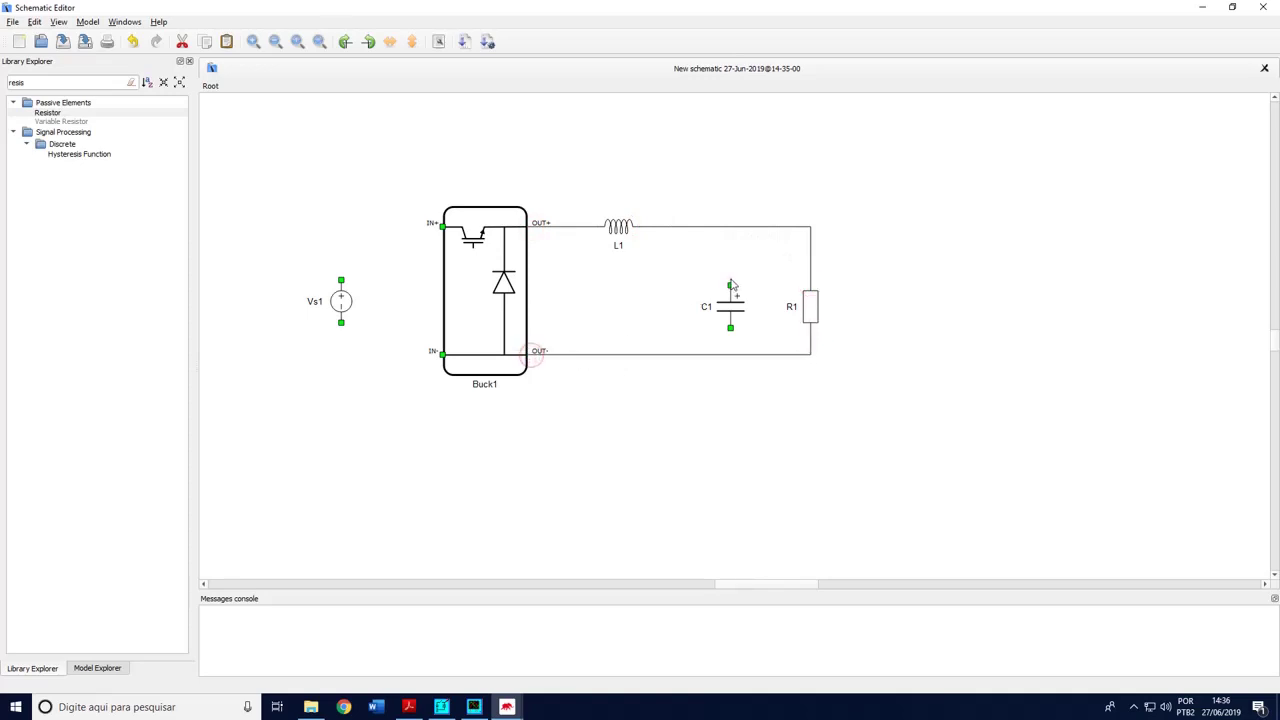
pyautogui.moveTo(730, 285); pyautogui.dragTo(731, 229)
pyautogui.moveTo(730, 337); pyautogui.dragTo(730, 354)
pyautogui.moveTo(441, 226)
pyautogui.mouseDown()
pyautogui.moveTo(341, 283)
pyautogui.moveTo(441, 354)
pyautogui.mouseUp()
pyautogui.moveTo(74, 83); pyautogui.dragTo(5, 90)
# Add a voltage measurement across R1, wire it in, and rename it Vout
pyautogui.write('voltage')
pyautogui.moveTo(100, 150); pyautogui.dragTo(810, 227)
pyautogui.click(886, 337)
pyautogui.moveTo(895, 312); pyautogui.dragTo(811, 355)
pyautogui.doubleClick(874, 290)
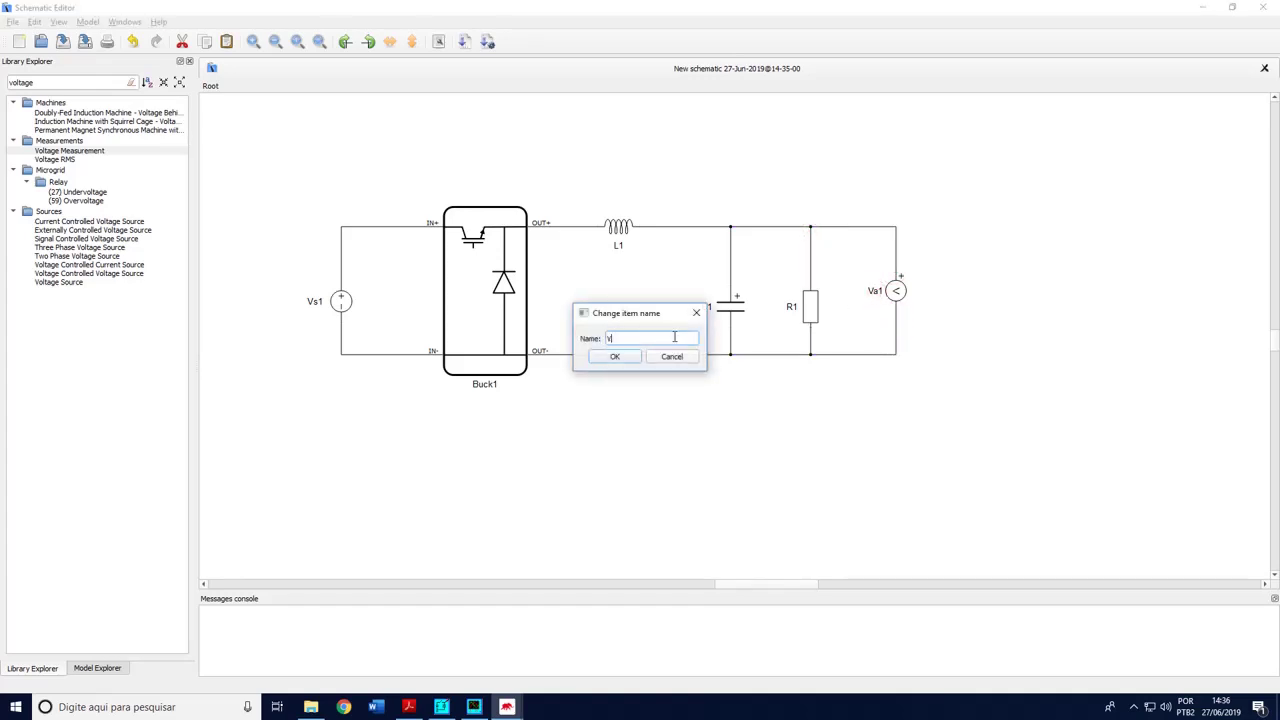
pyautogui.write('Vout')
pyautogui.click(628, 357)
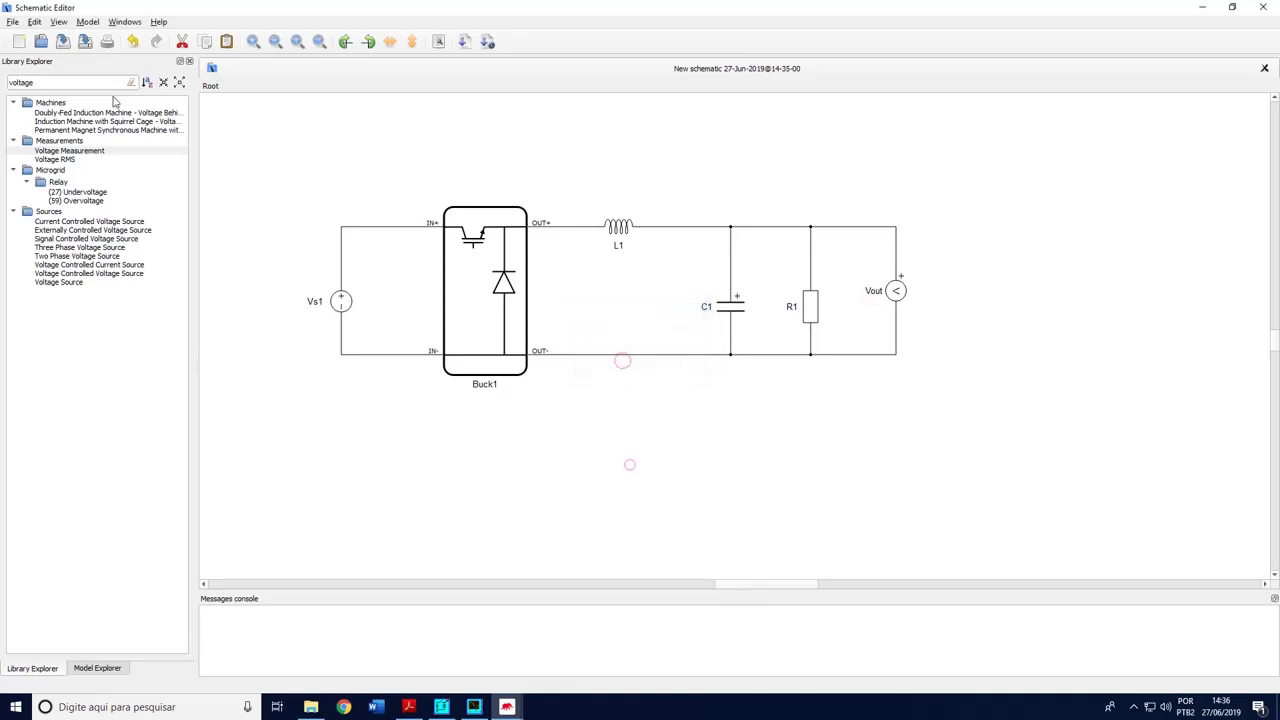
# Insert a current measurement after L1 named Iind, then return to PSIM
pyautogui.doubleClick(20, 82)
pyautogui.write('curre')
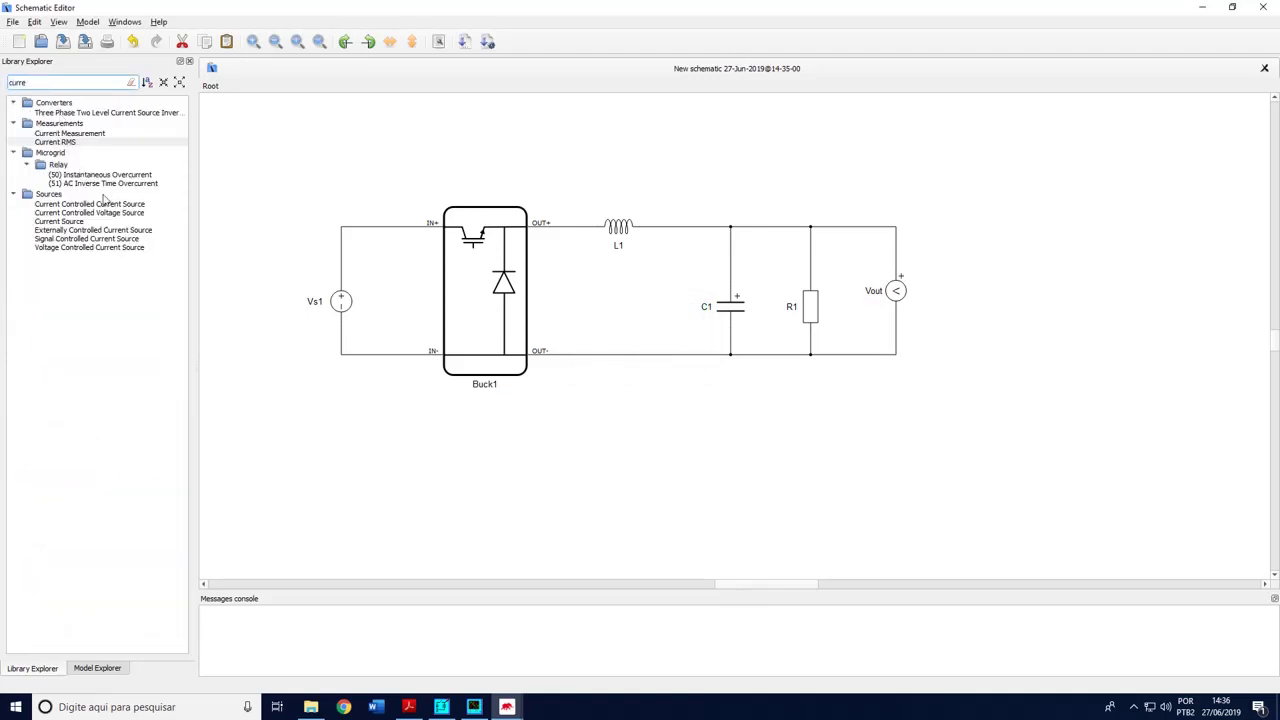
pyautogui.moveTo(62, 133); pyautogui.dragTo(688, 228)
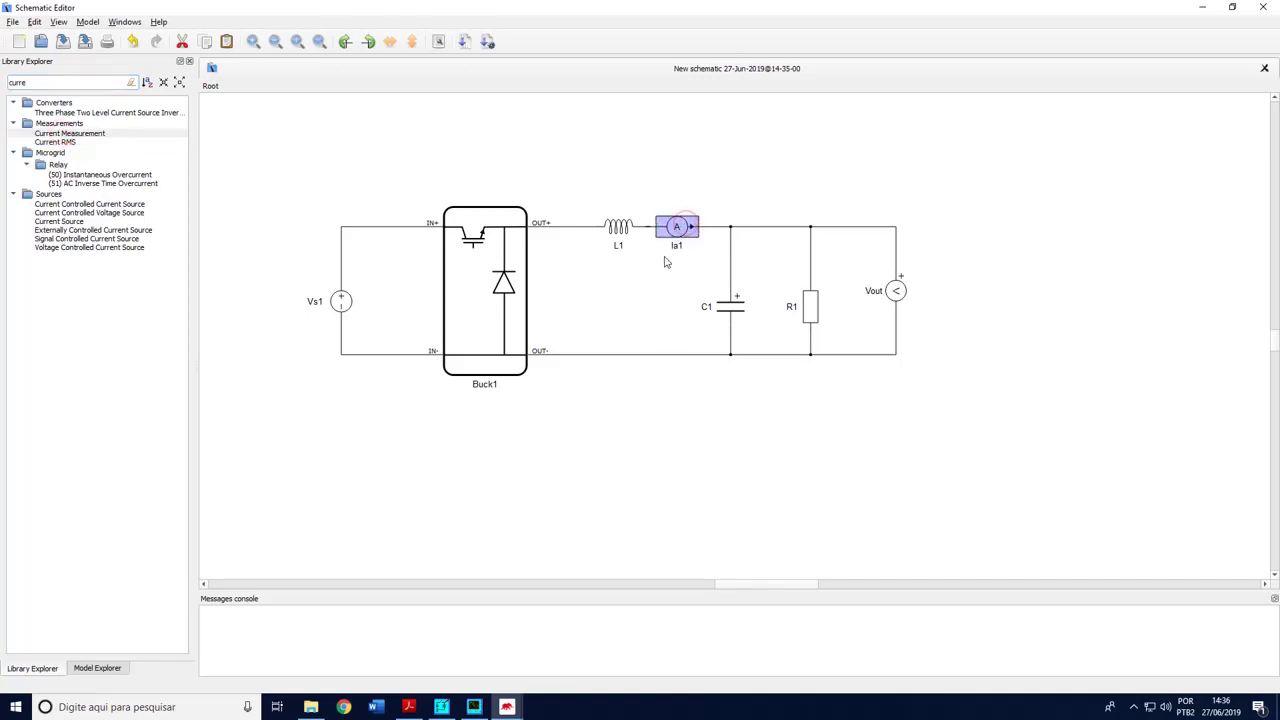
pyautogui.click(666, 256)
pyautogui.doubleClick(666, 254)
pyautogui.press('BackSpace')
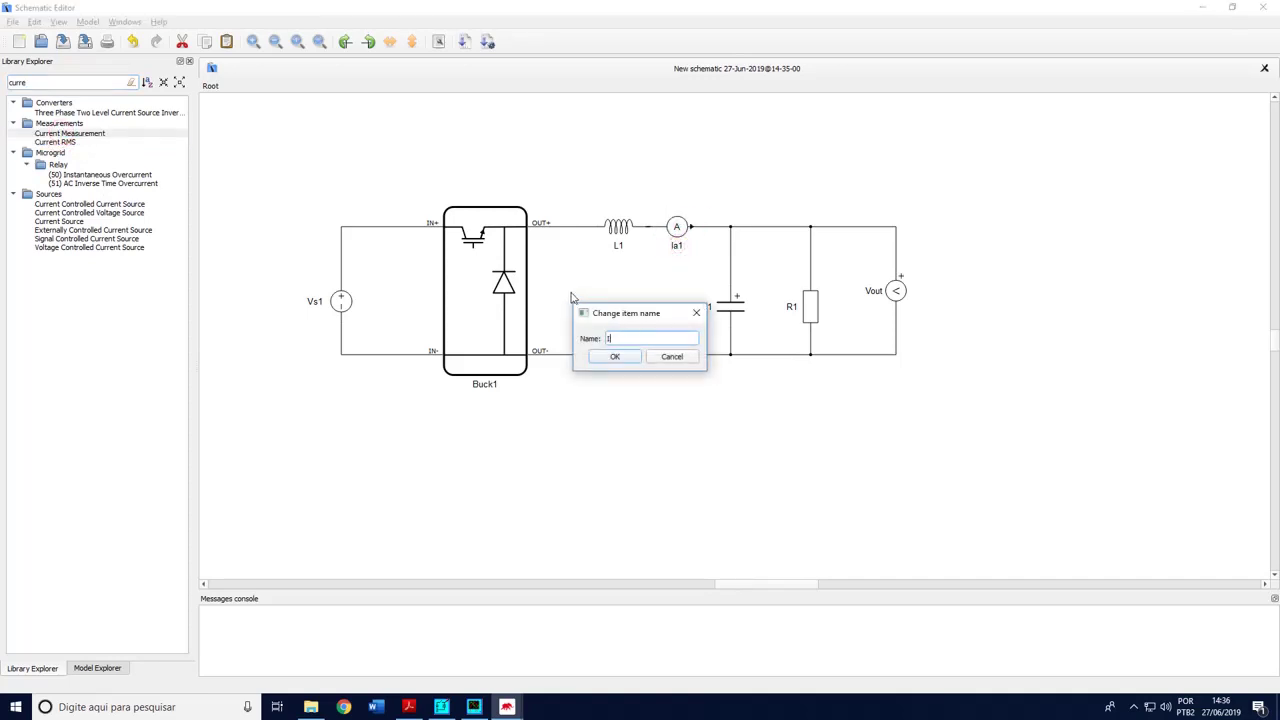
pyautogui.write('ind')
pyautogui.click(615, 356)
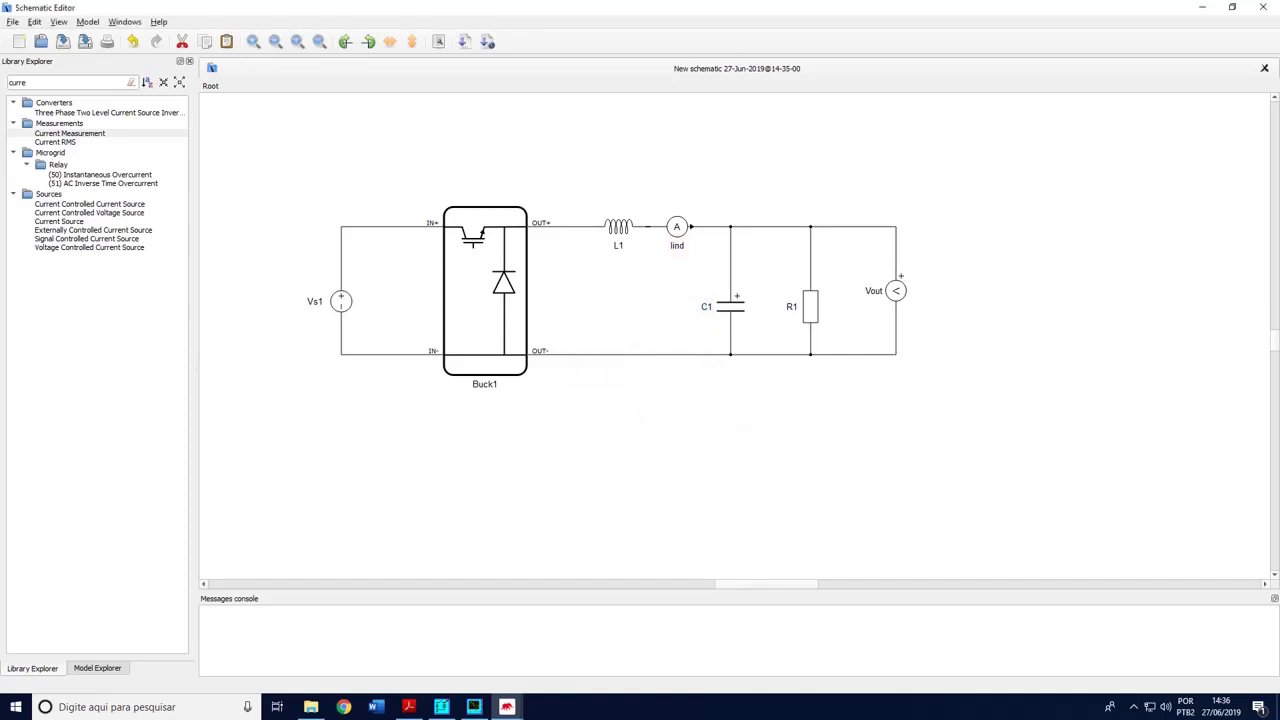
pyautogui.click(441, 707)
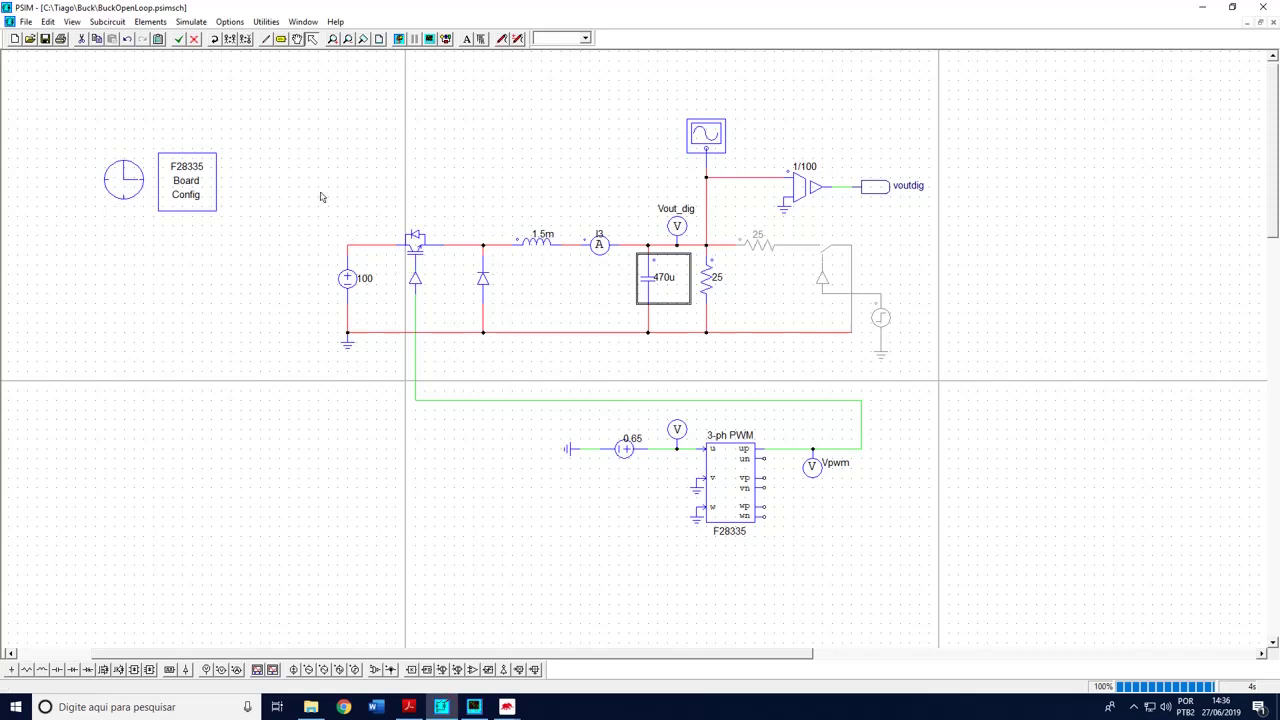
# Select PSIM's BuckOpenLoop power stage for comparison, then return to the Typhoon schematic
pyautogui.moveTo(300, 204); pyautogui.dragTo(900, 366)
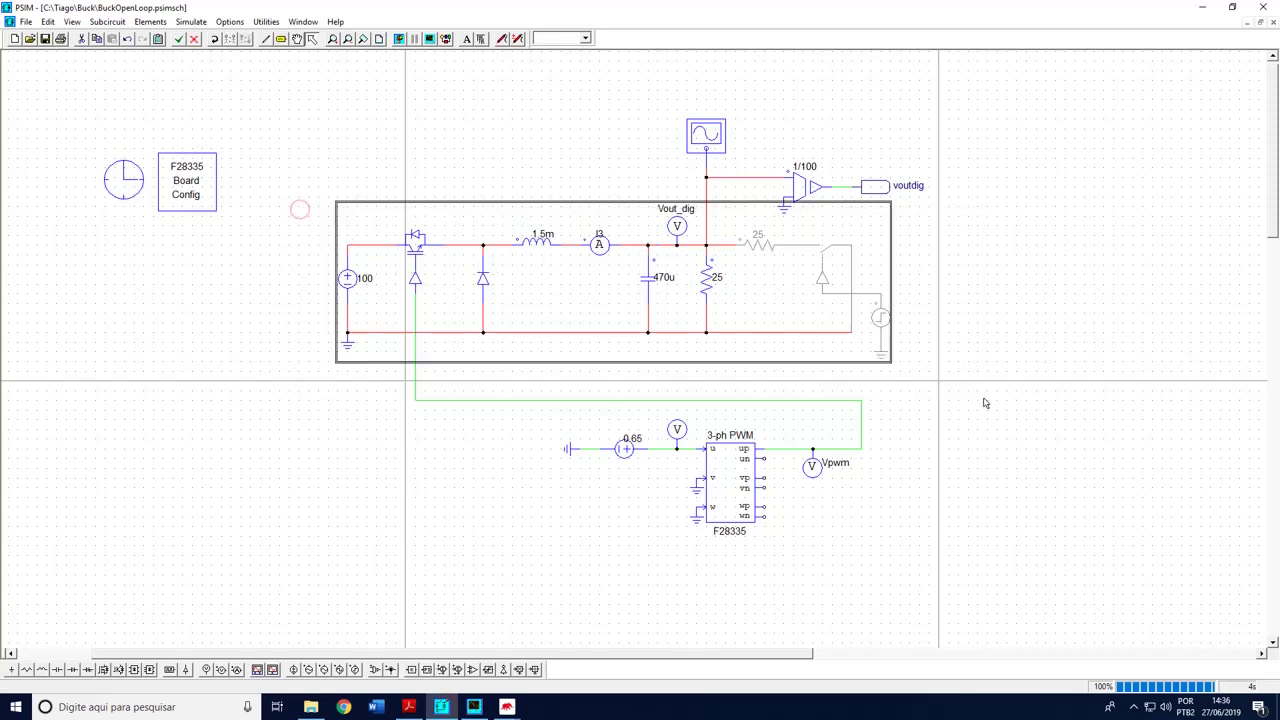
pyautogui.click(474, 707)
pyautogui.click(560, 651)
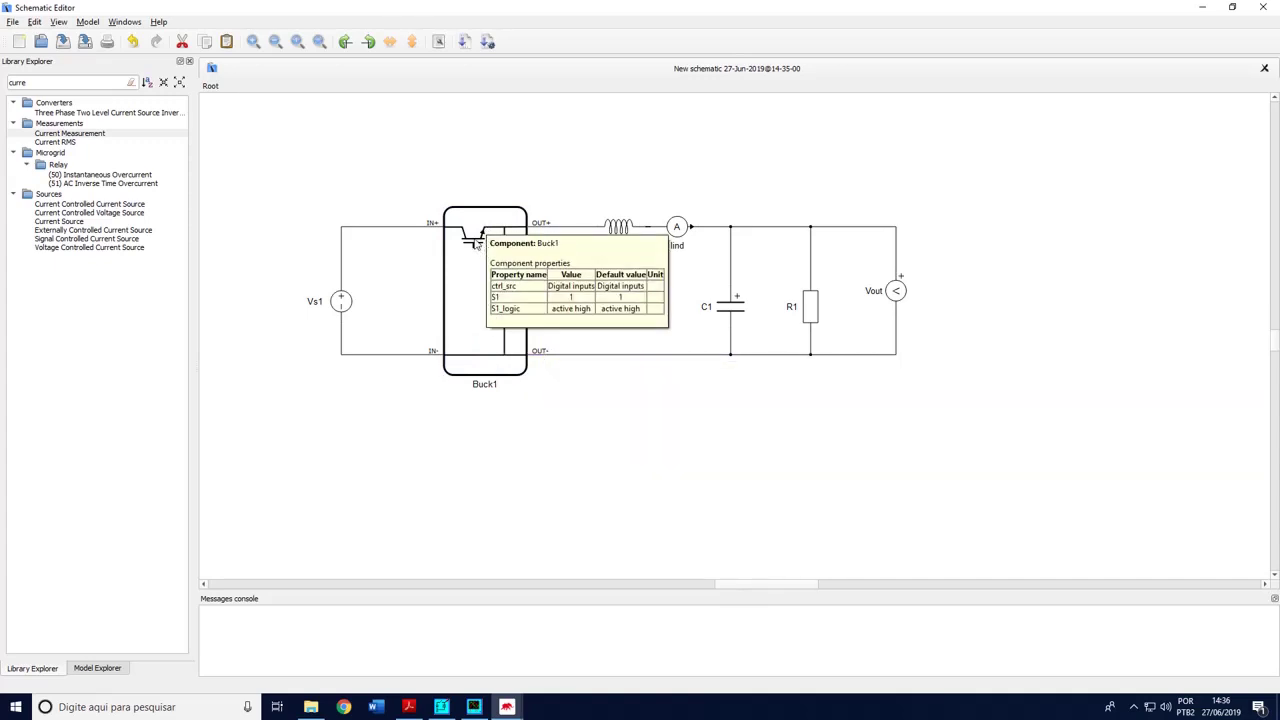
# Set Buck1's control to Digital inputs with S1 on channel 1, then bring PSIM forward
pyautogui.doubleClick(483, 291)
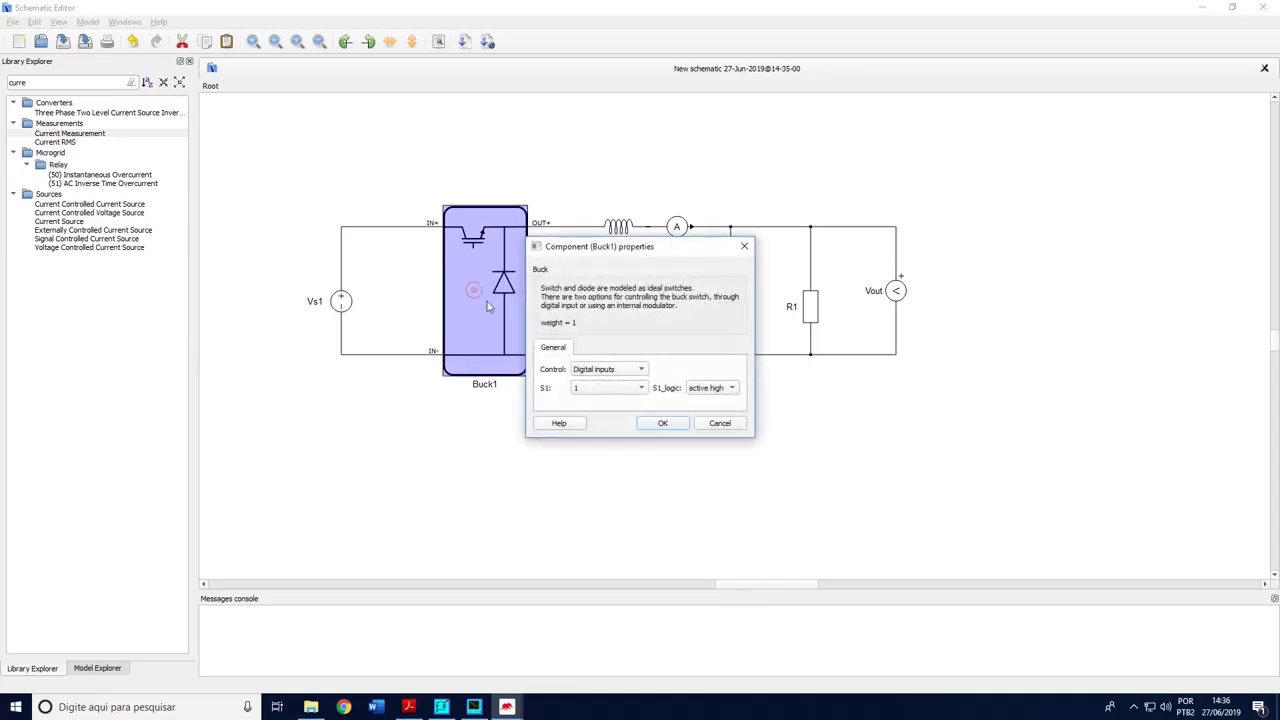
pyautogui.click(605, 370)
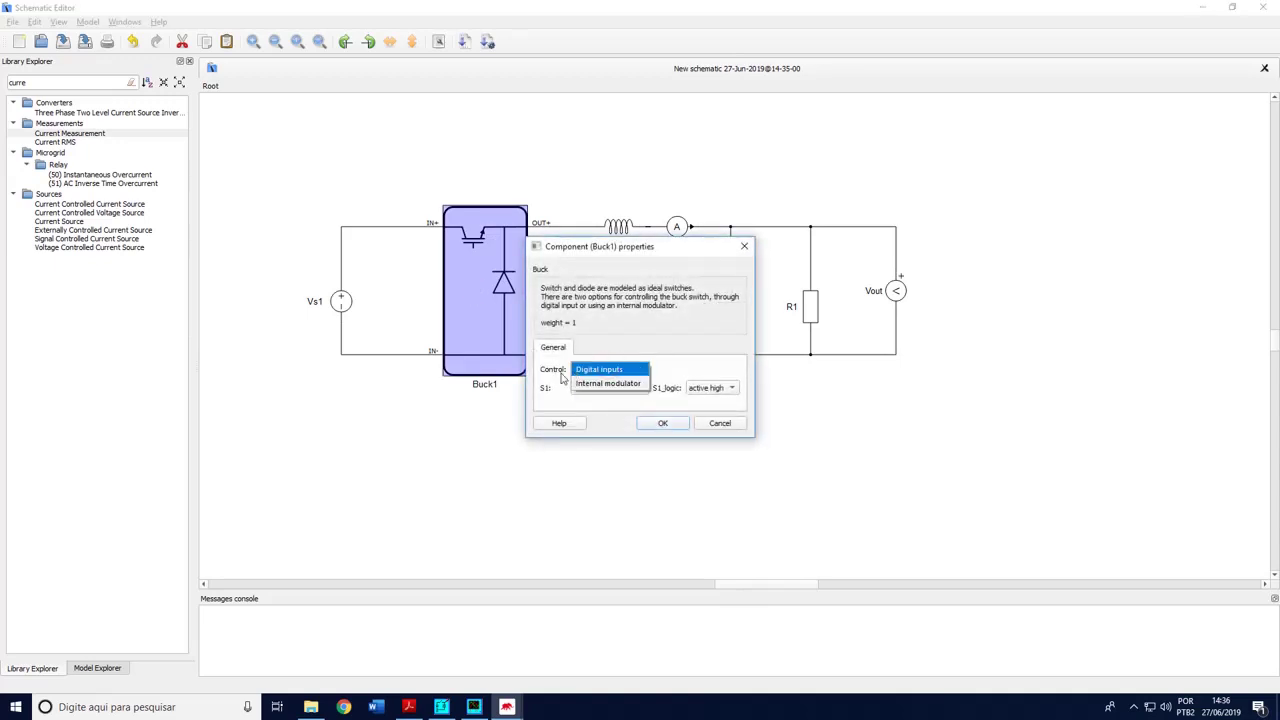
pyautogui.click(602, 384)
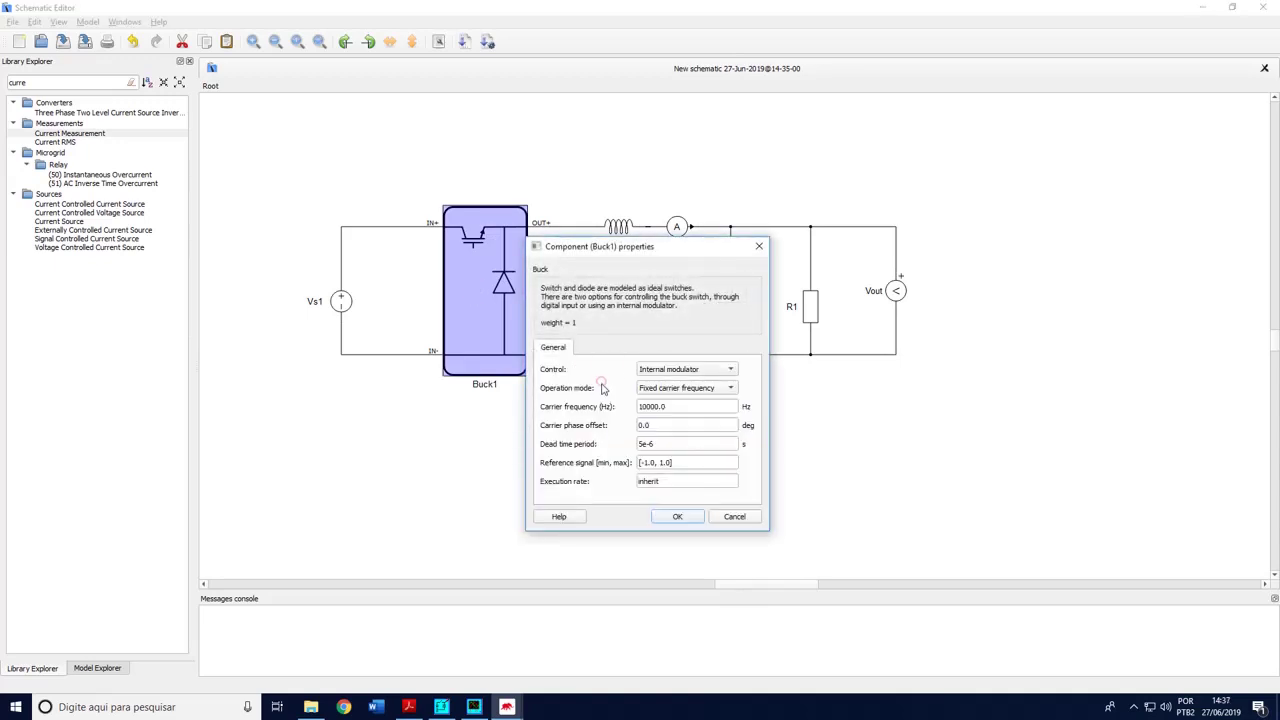
pyautogui.click(668, 370)
pyautogui.click(665, 352)
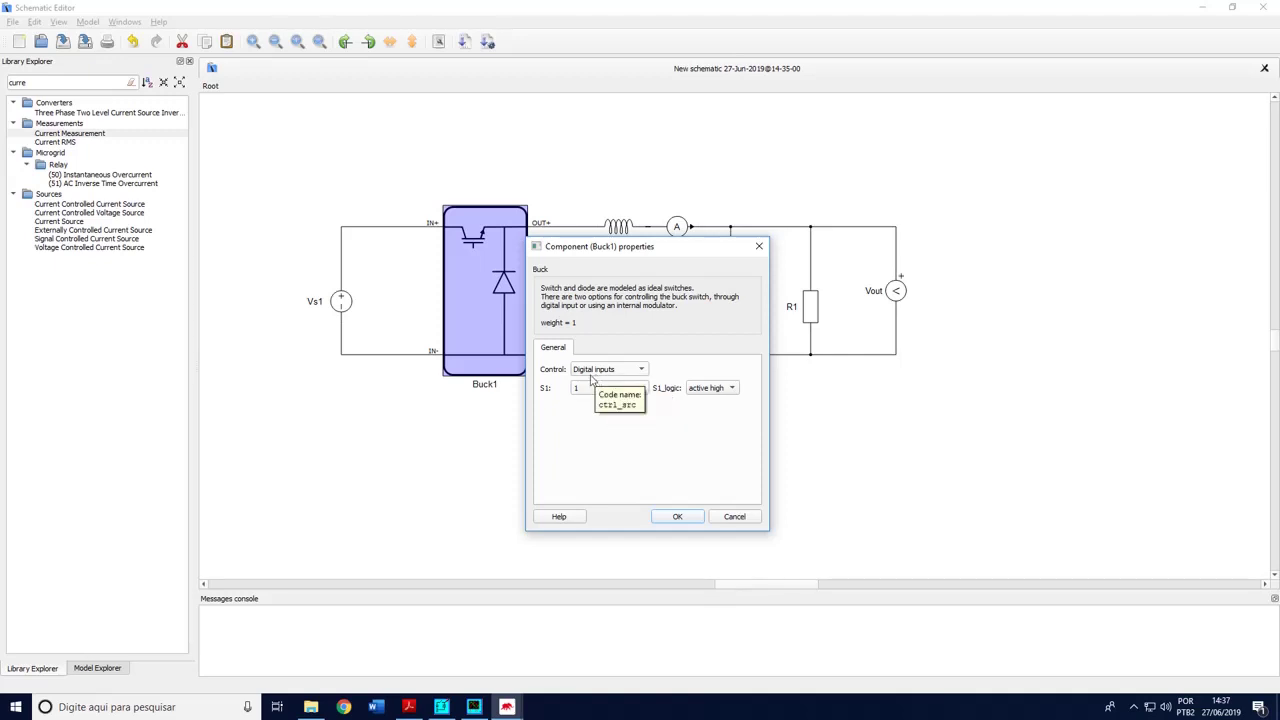
pyautogui.click(580, 390)
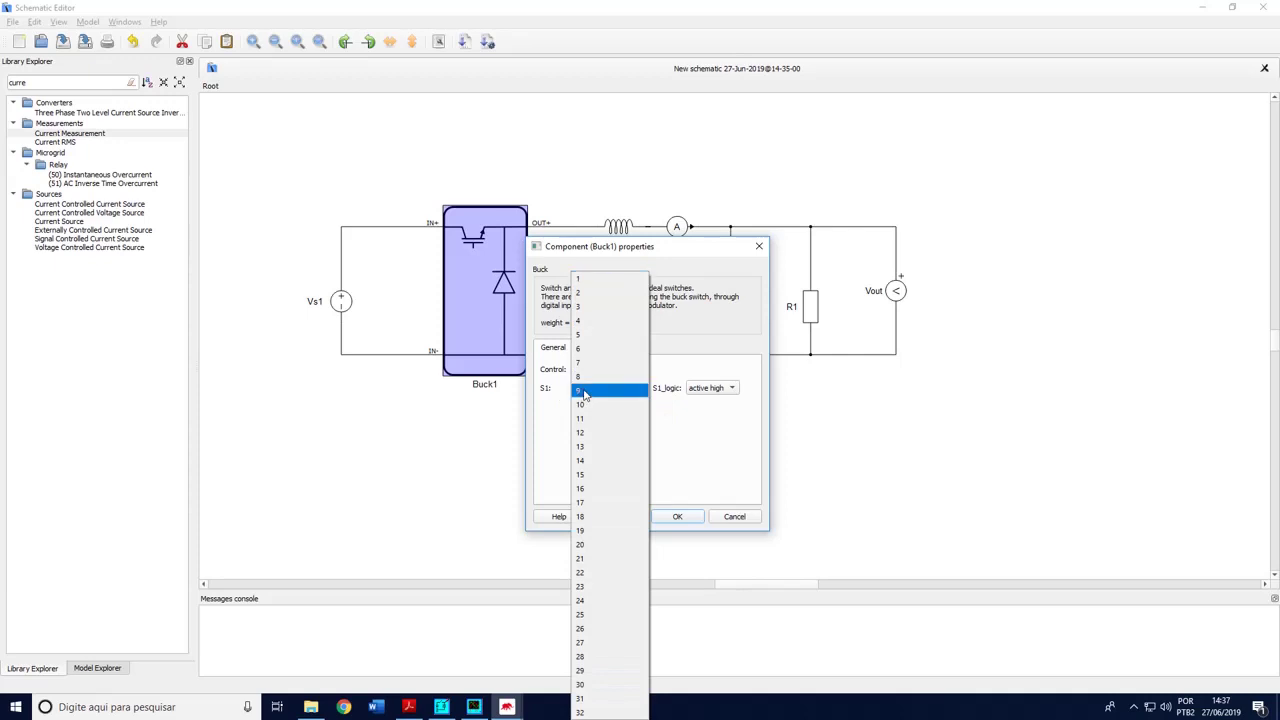
pyautogui.click(591, 289)
pyautogui.click(441, 707)
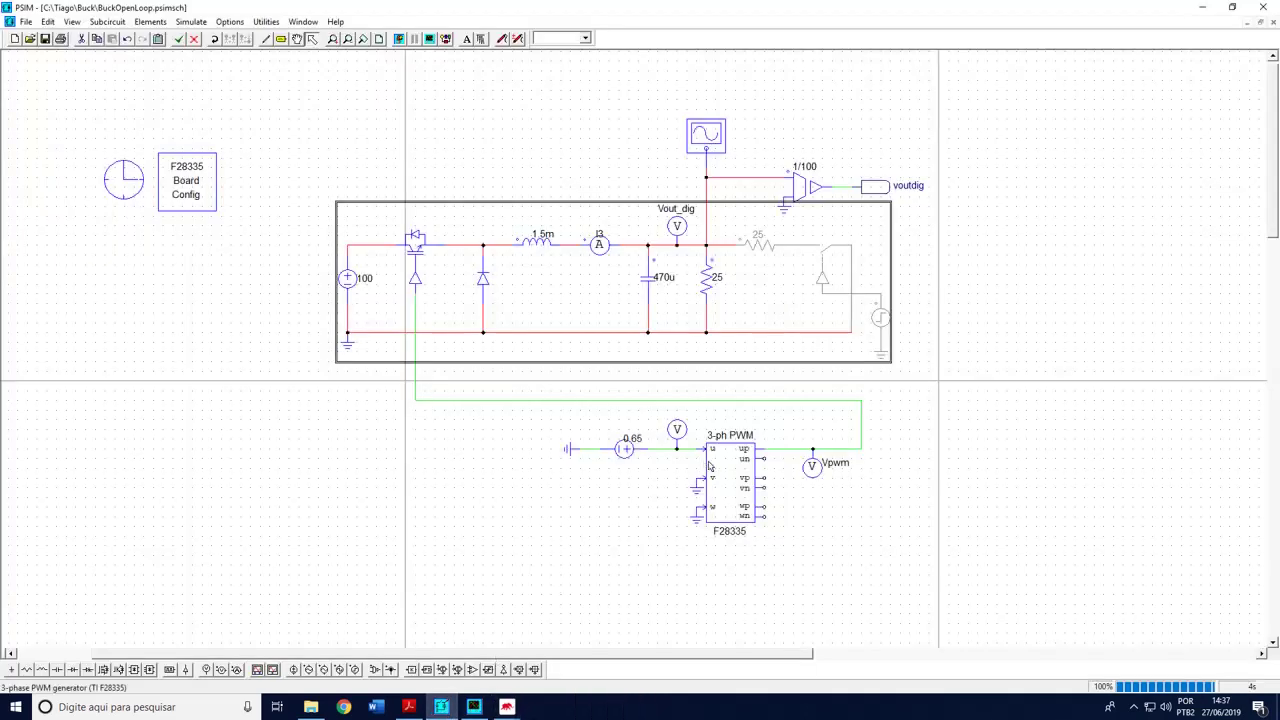
# Check the 3-ph PWM block parameters and the F28335 board configuration in PSIM
pyautogui.doubleClick(709, 467)
pyautogui.click(500, 94)
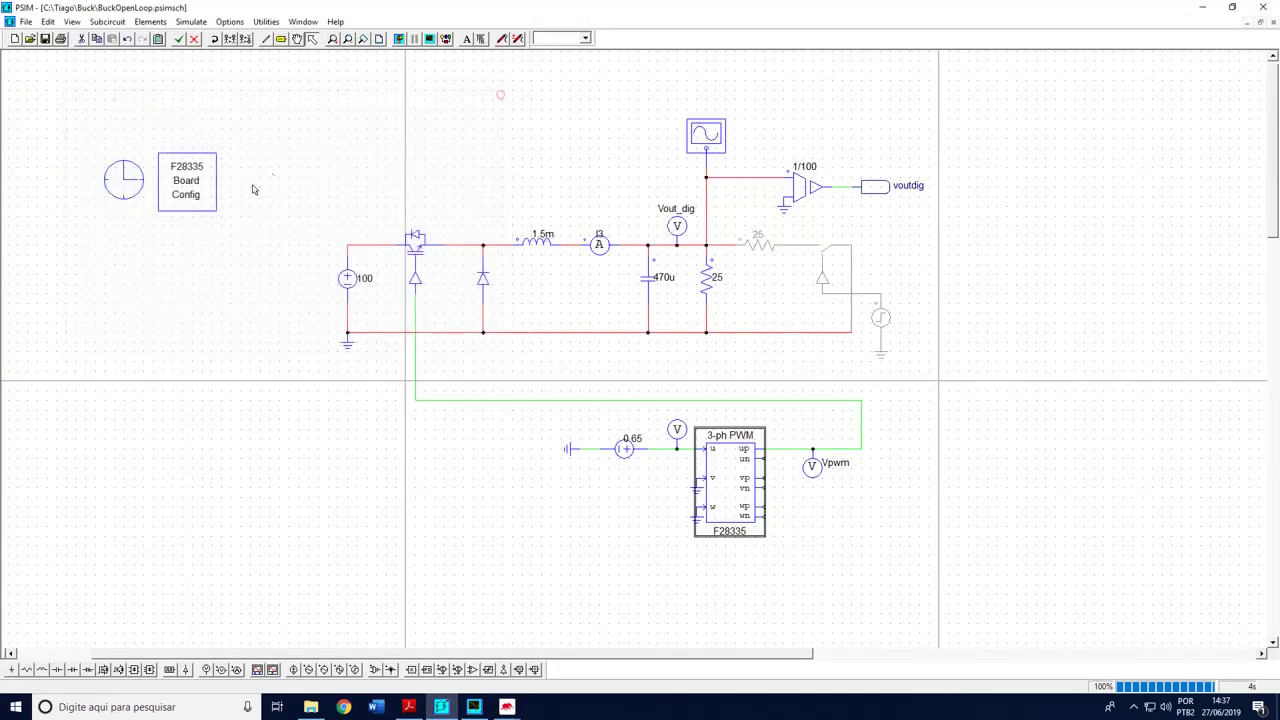
pyautogui.doubleClick(187, 190)
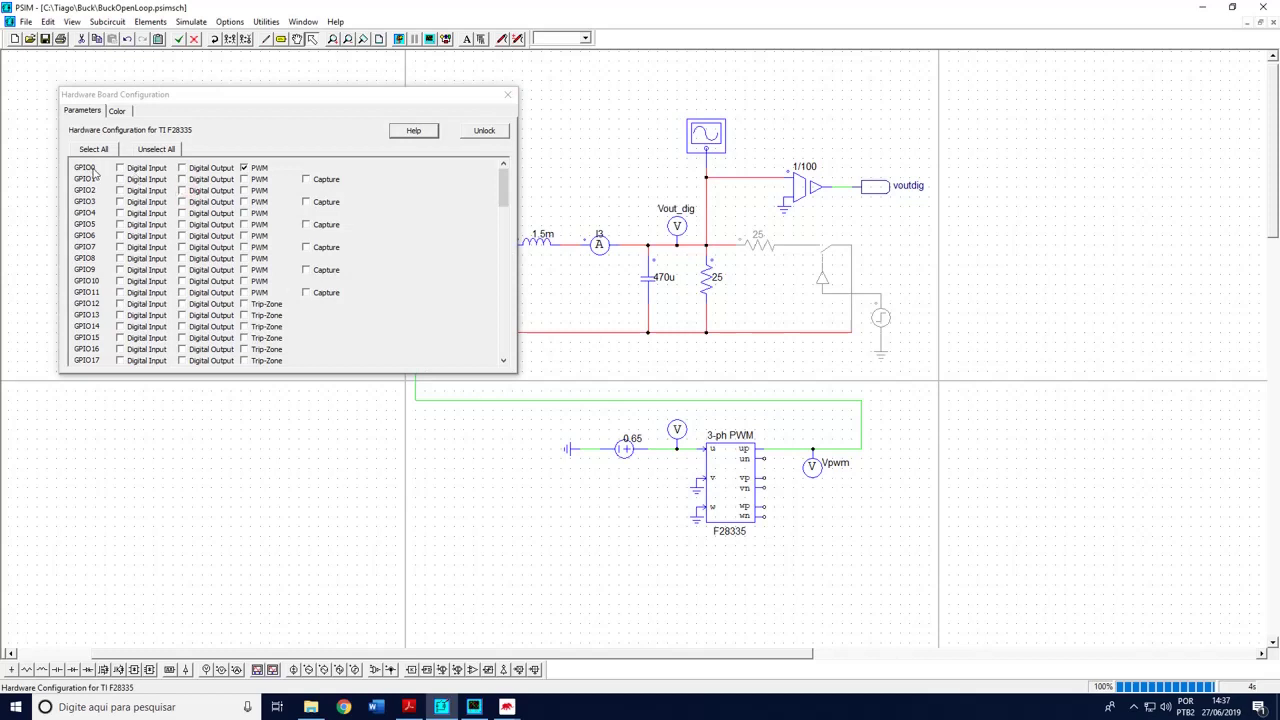
pyautogui.click(506, 95)
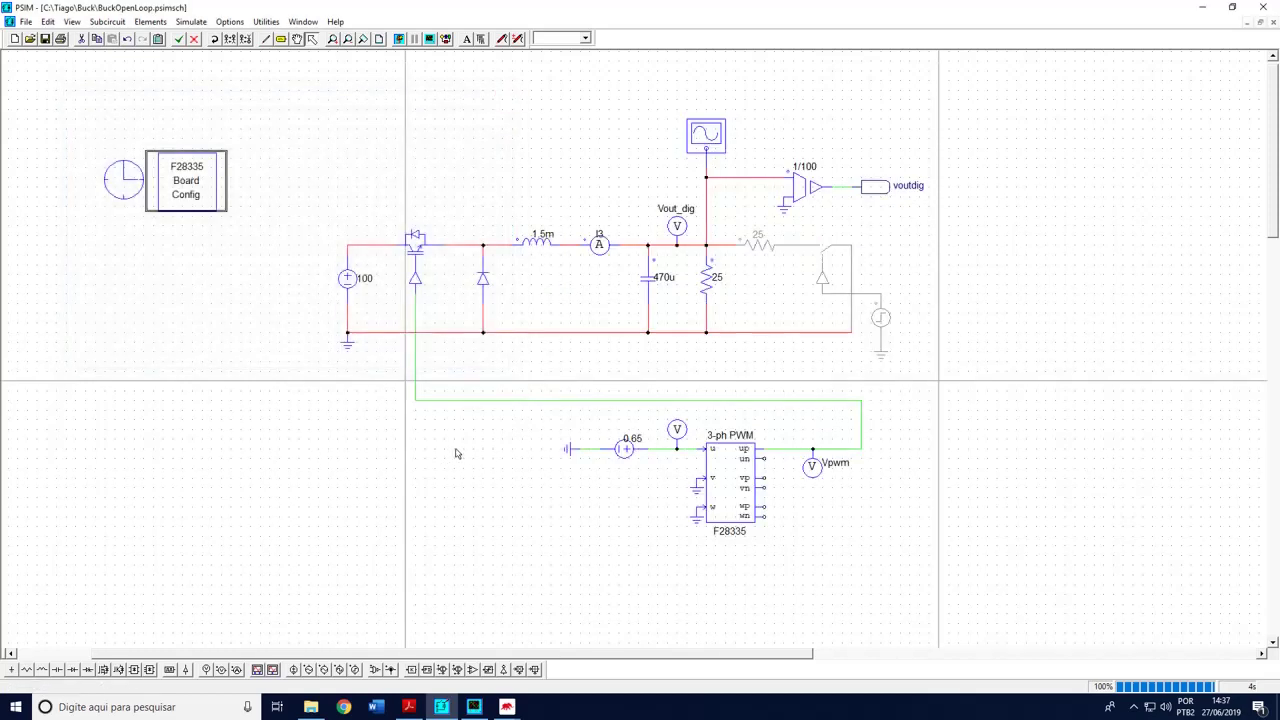
# Confirm Buck1's properties with OK and select the whole Typhoon buck circuit
pyautogui.moveTo(507, 706)
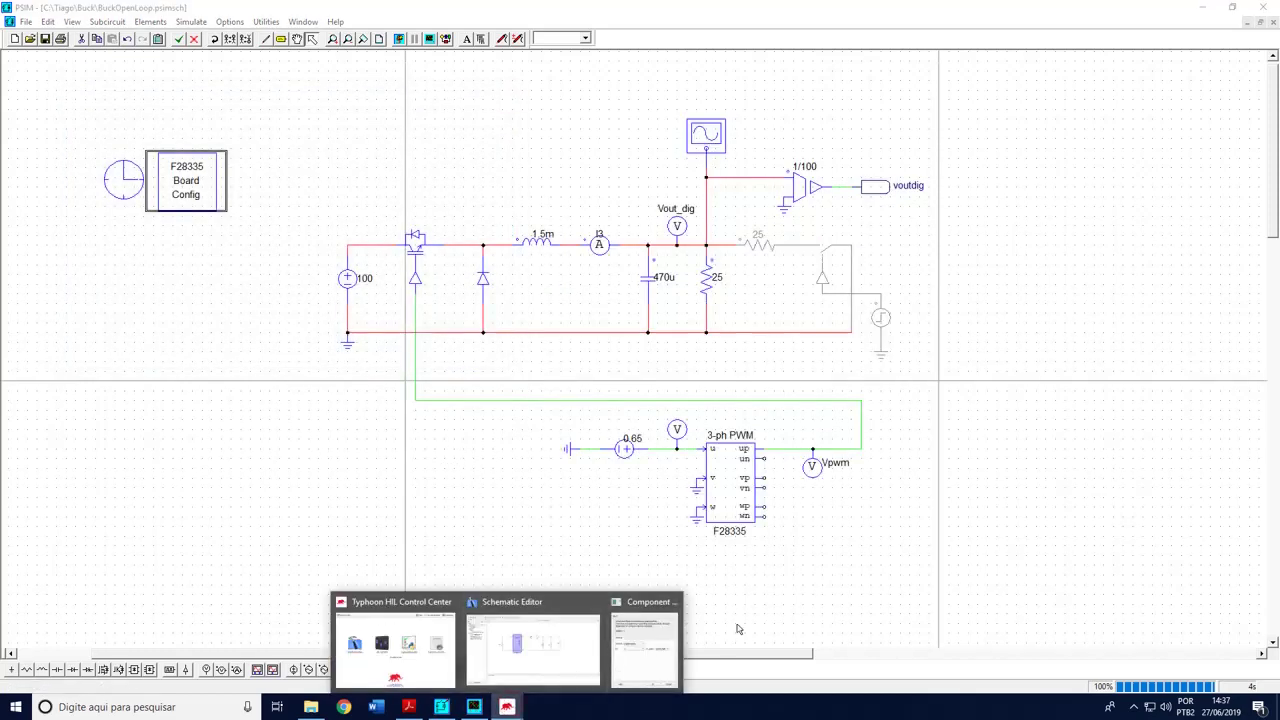
pyautogui.click(645, 640)
pyautogui.click(694, 516)
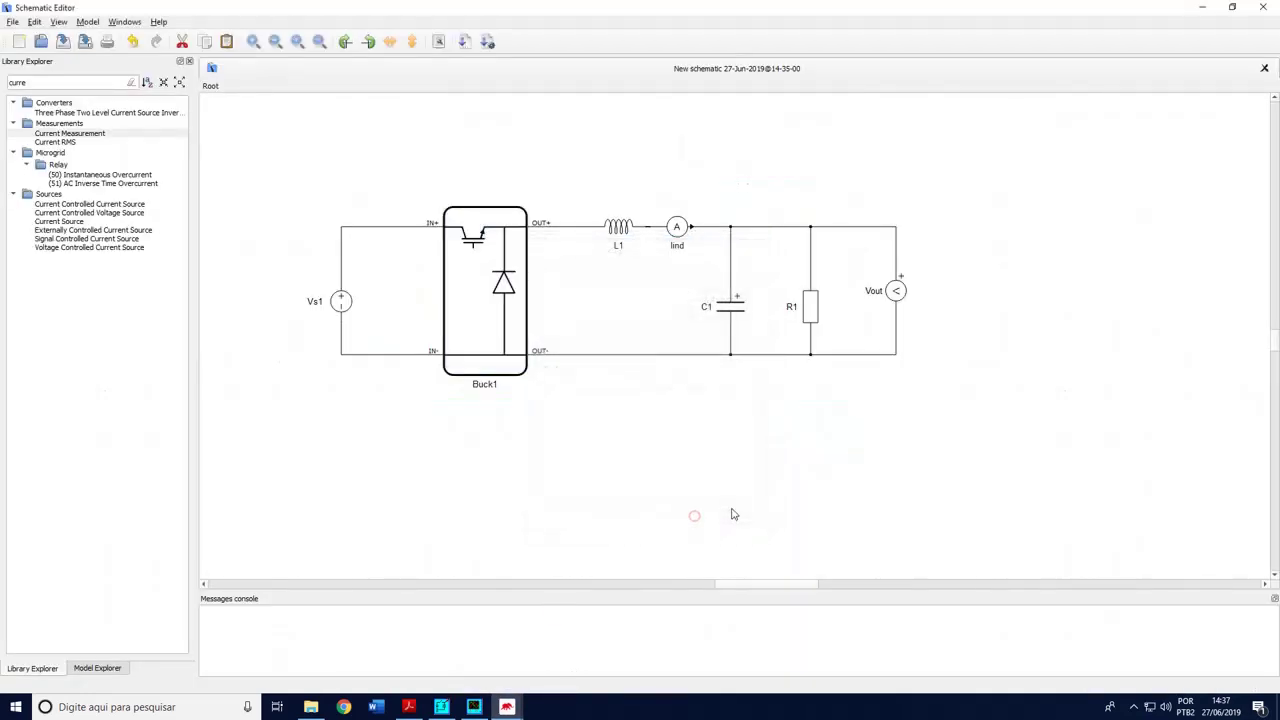
pyautogui.click(731, 514)
pyautogui.moveTo(293, 183); pyautogui.dragTo(953, 418)
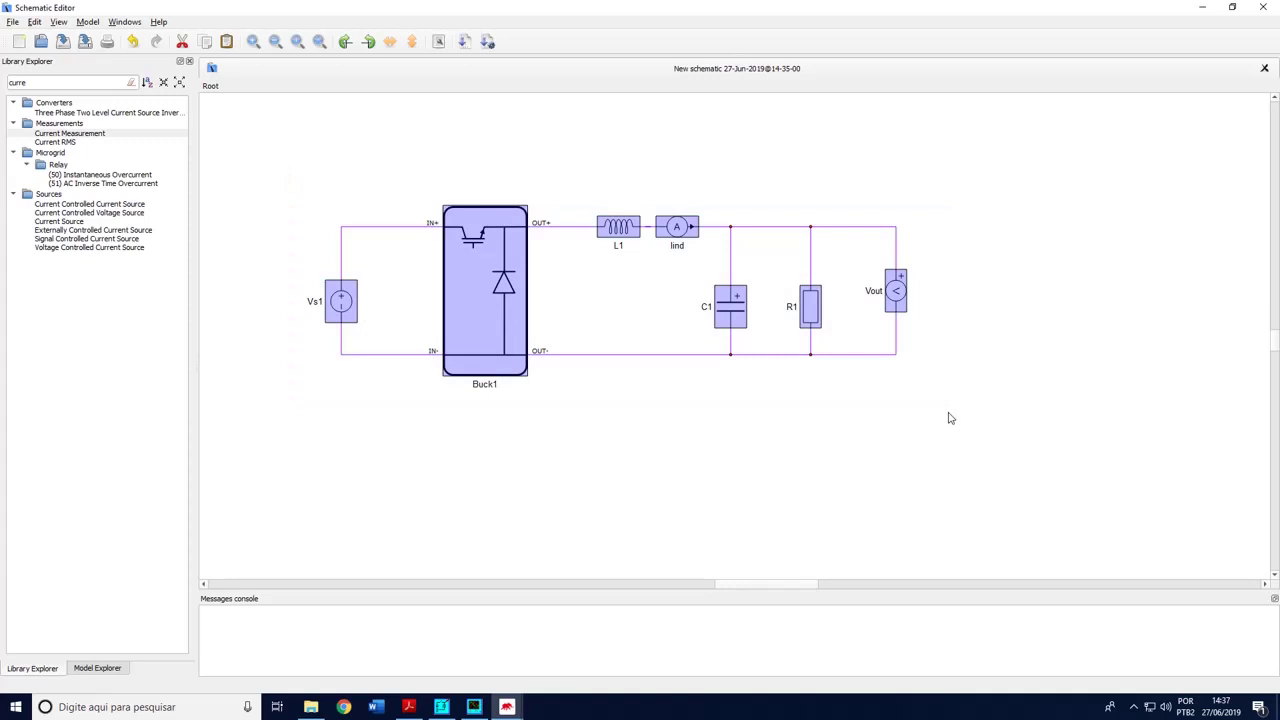
pyautogui.click(454, 707)
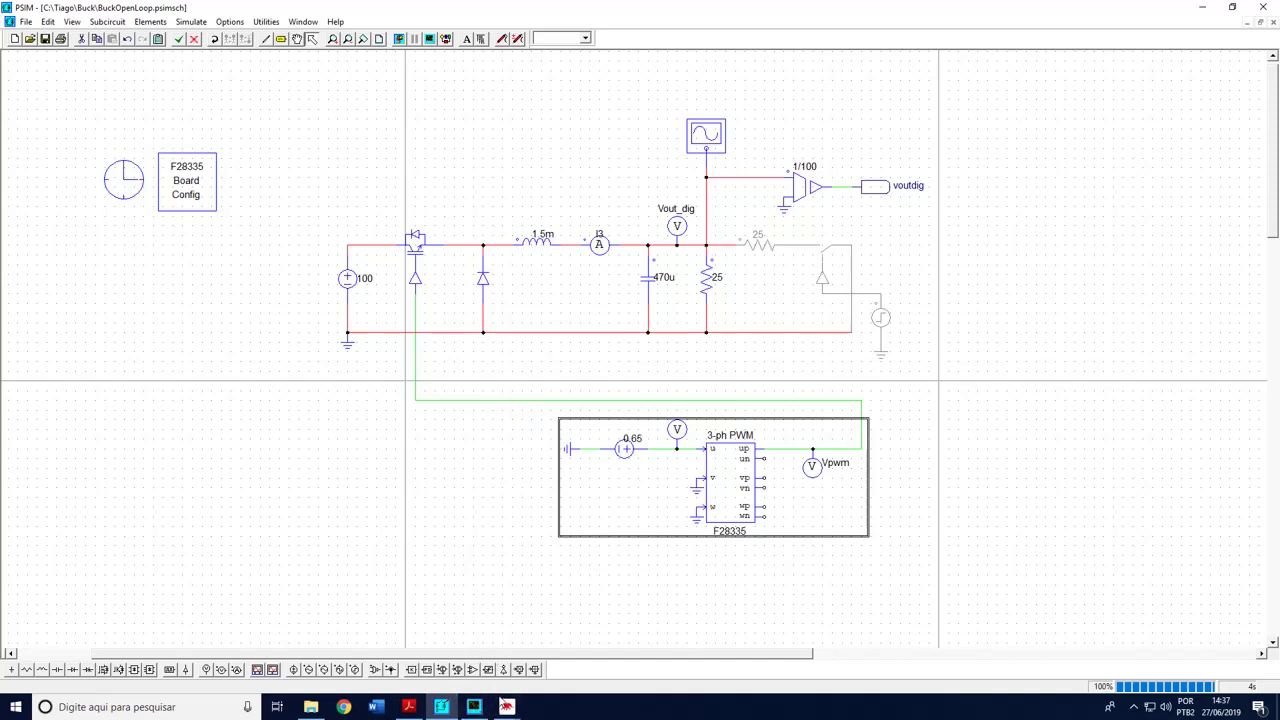
# Save the Typhoon schematic as 'Buck' in the Buck folder
pyautogui.moveTo(507, 707)
pyautogui.click(596, 662)
pyautogui.click(342, 207)
pyautogui.click(487, 43)
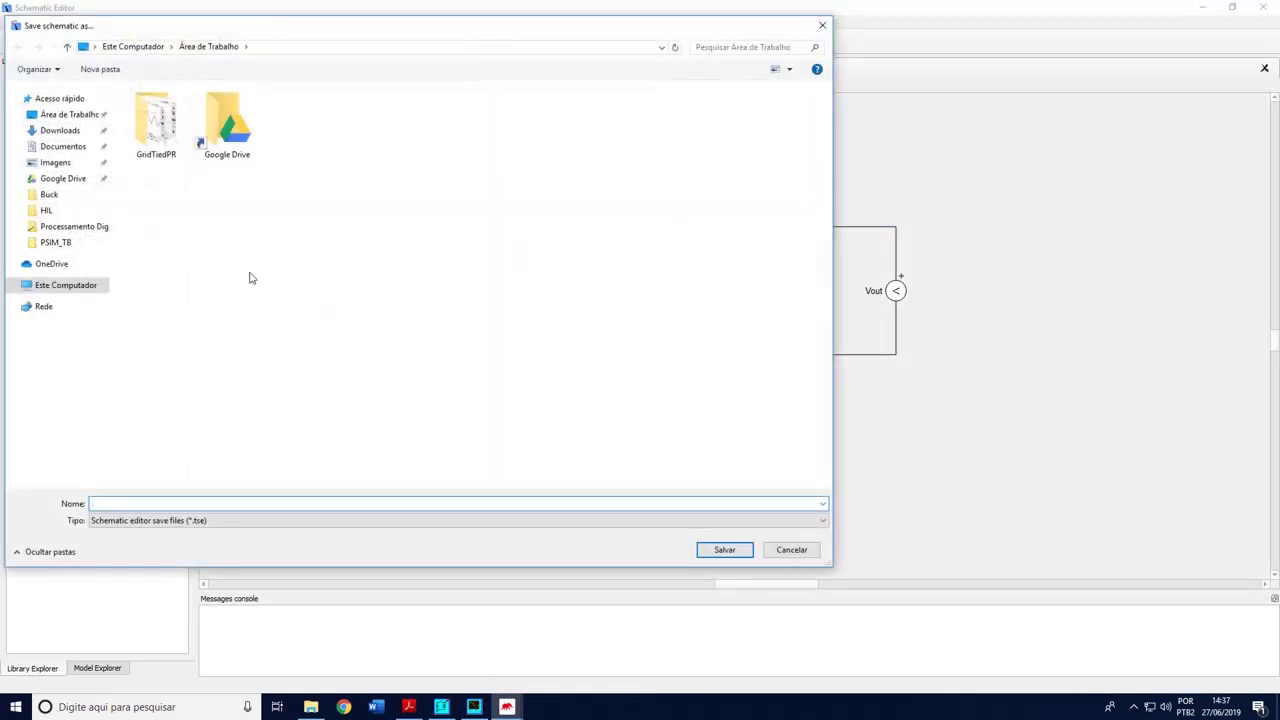
pyautogui.click(48, 194)
pyautogui.click(155, 505)
pyautogui.write('Buck')
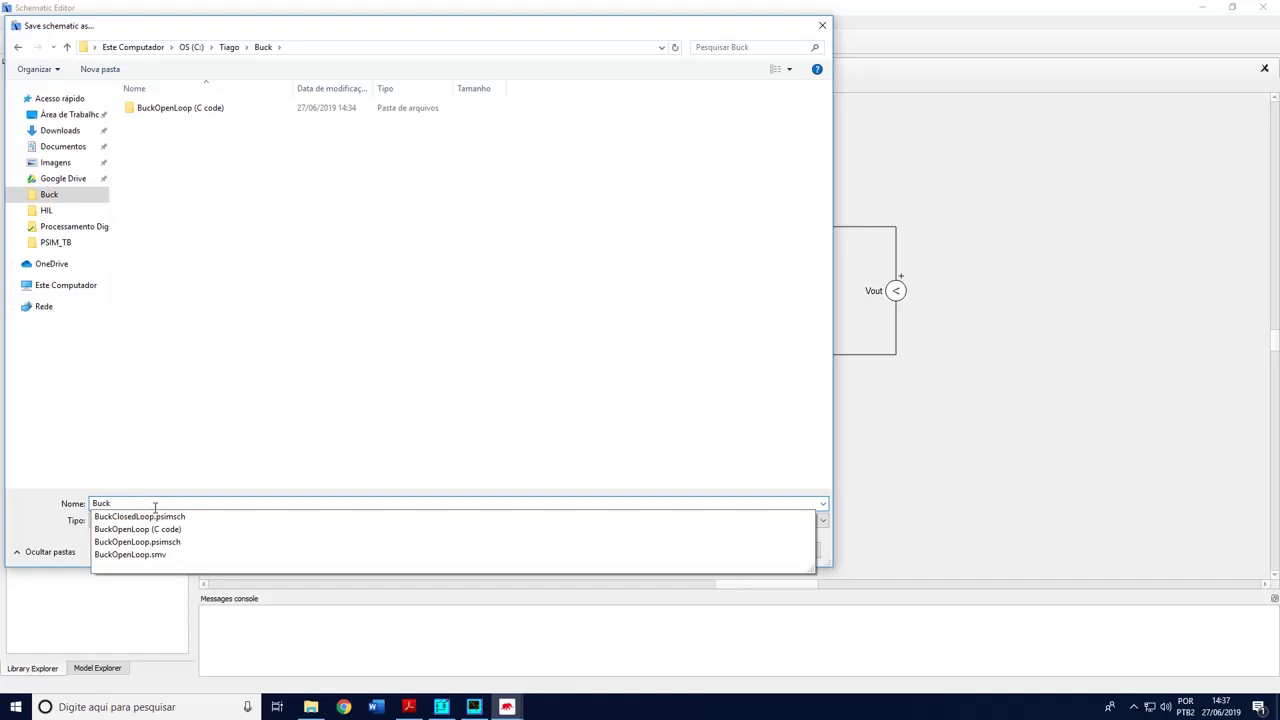
pyautogui.press('Return')
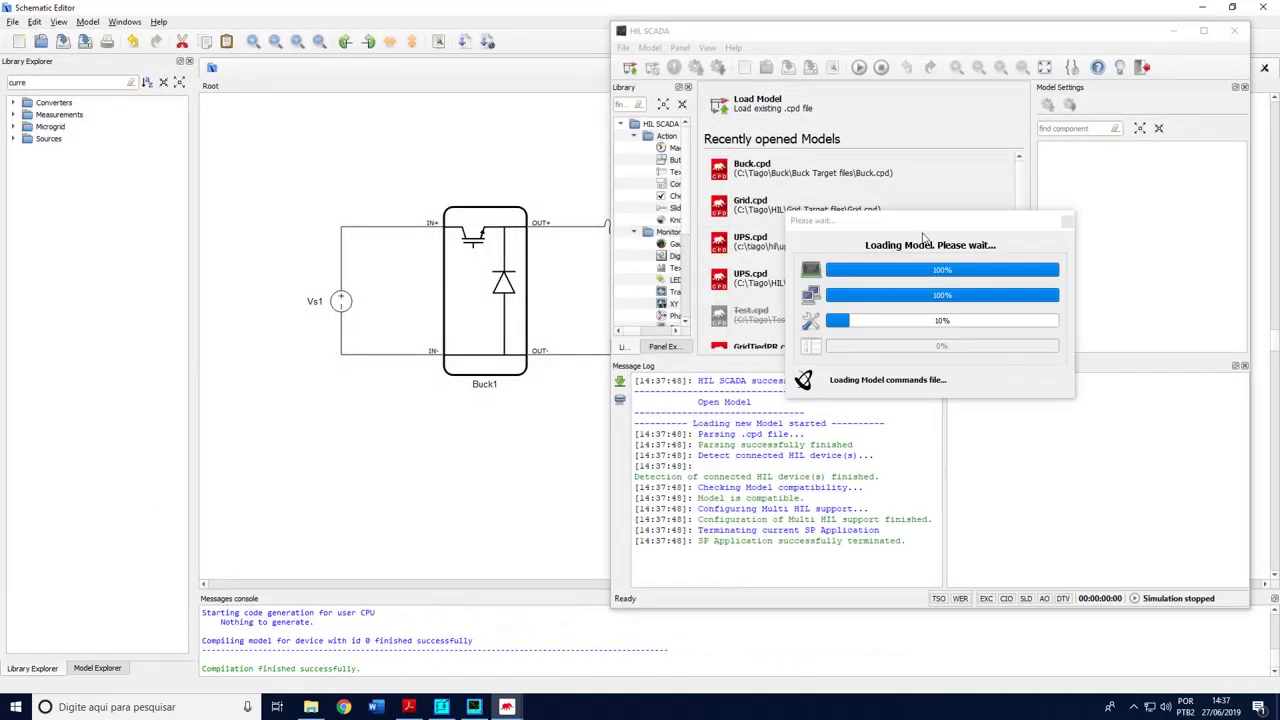
# Create a new HIL SCADA panel with a Capture/Scope widget
pyautogui.click(1204, 34)
pyautogui.click(150, 80)
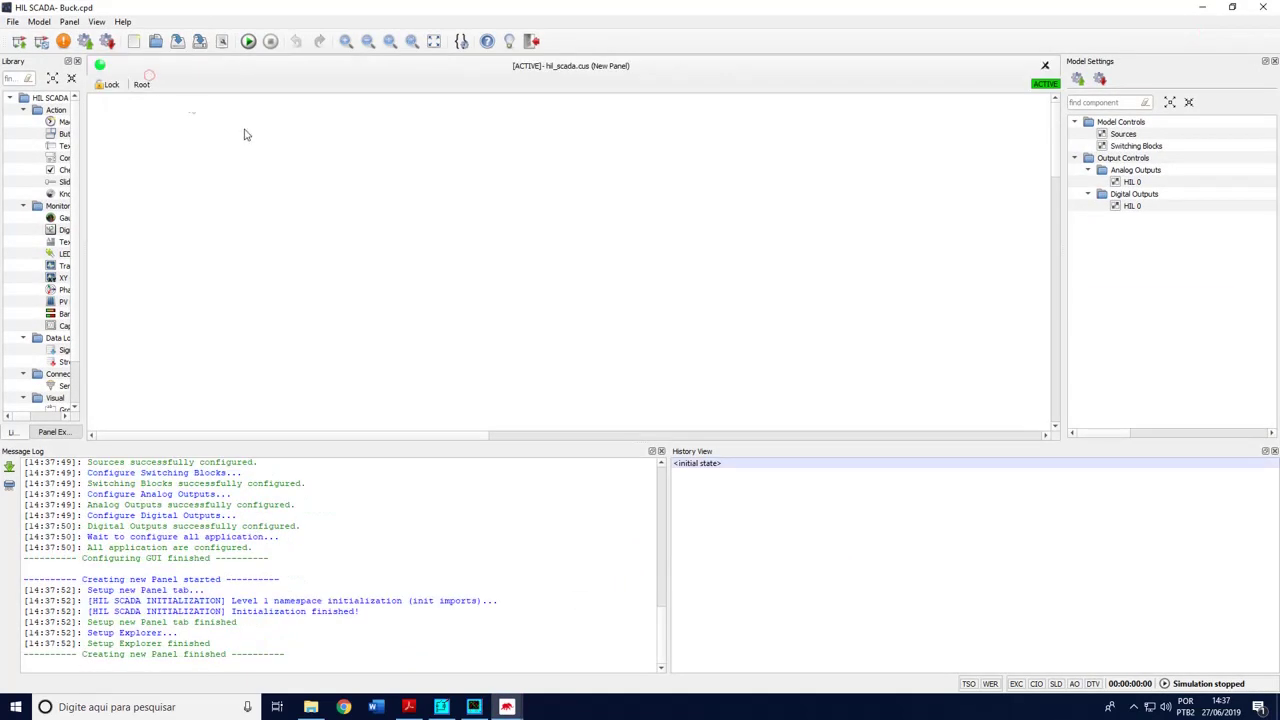
pyautogui.click(58, 325)
pyautogui.moveTo(88, 313); pyautogui.dragTo(352, 305)
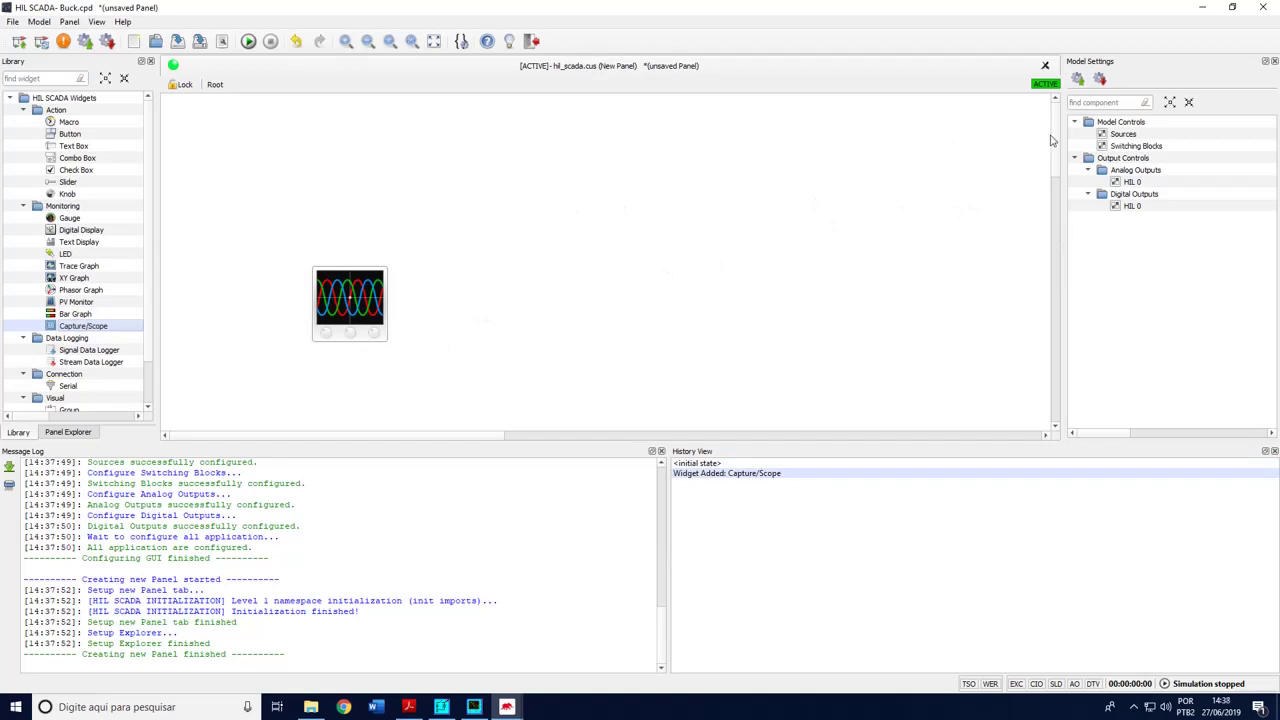
# Try Vs1 at 125 V, set it back to 100 V, and close the source settings
pyautogui.doubleClick(1120, 135)
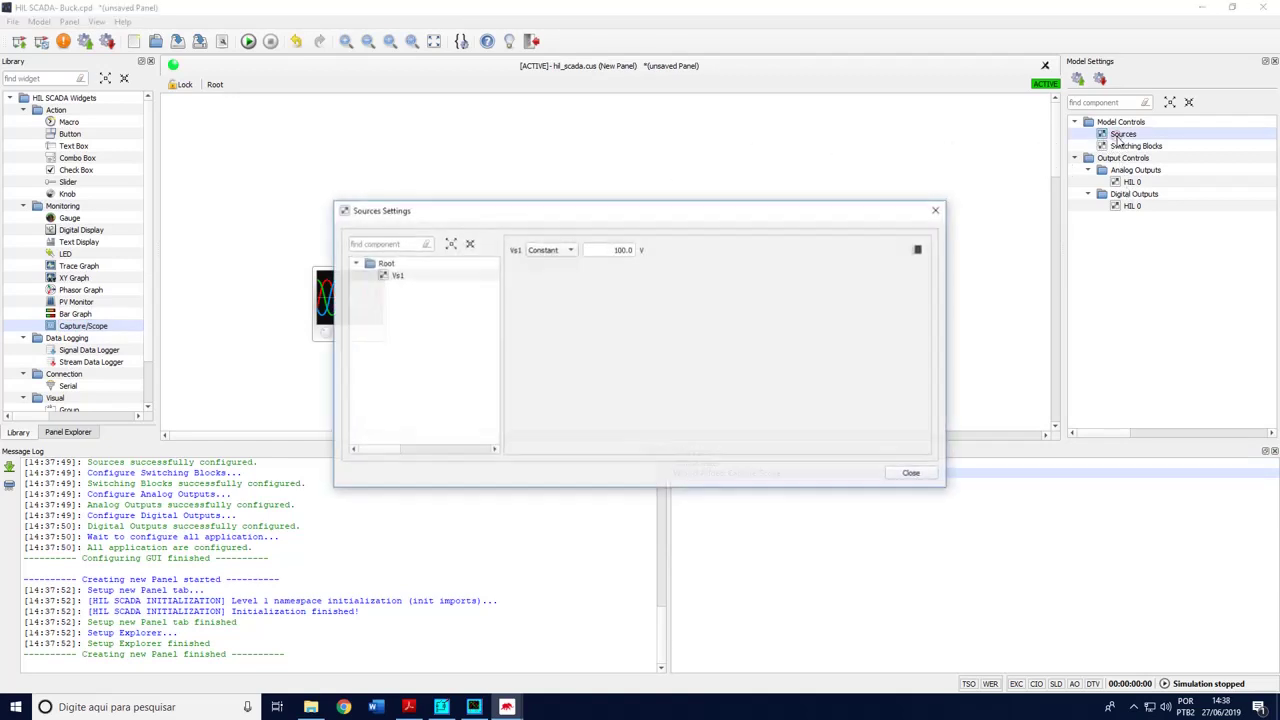
pyautogui.doubleClick(615, 250)
pyautogui.write('125')
pyautogui.press('Return')
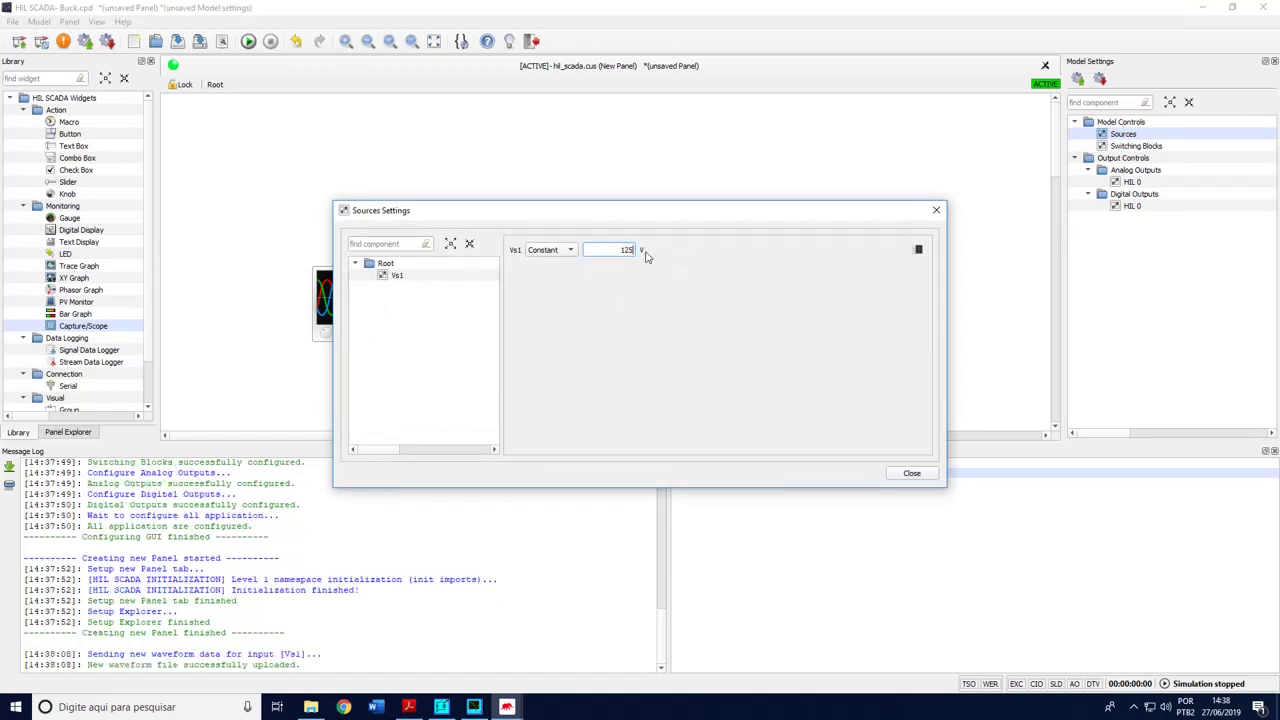
pyautogui.write('100')
pyautogui.press('Return')
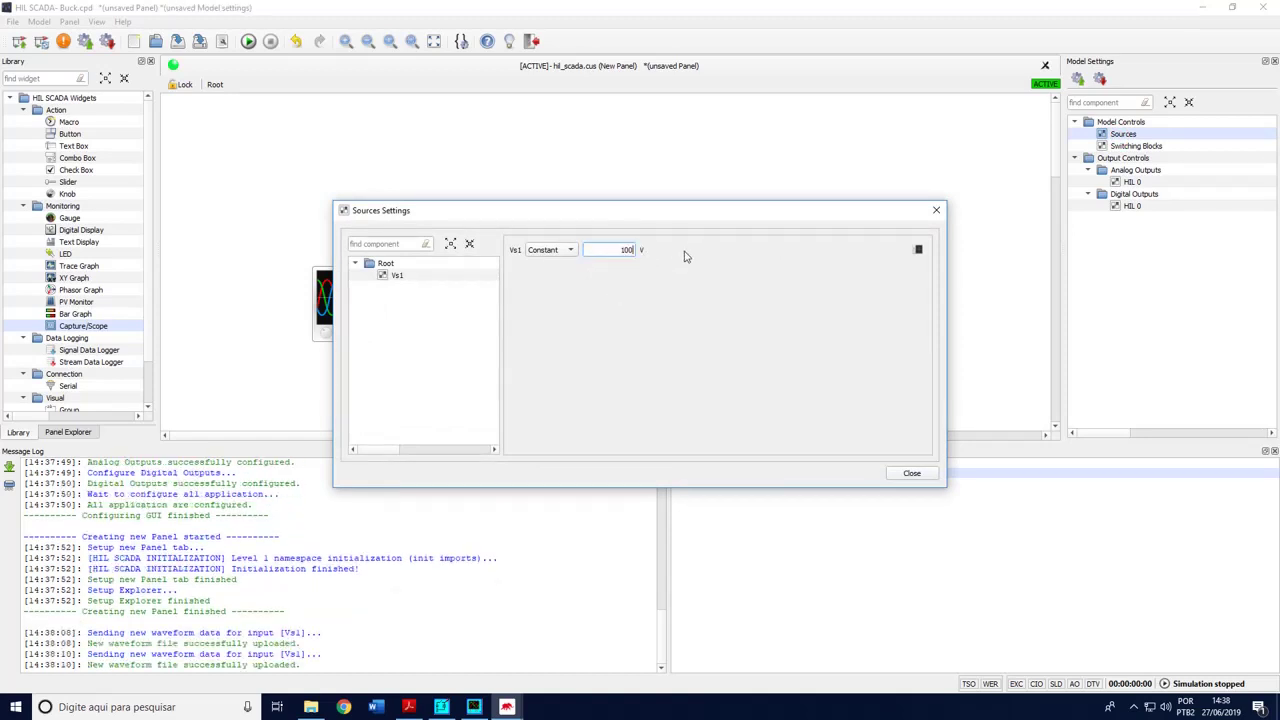
pyautogui.click(911, 474)
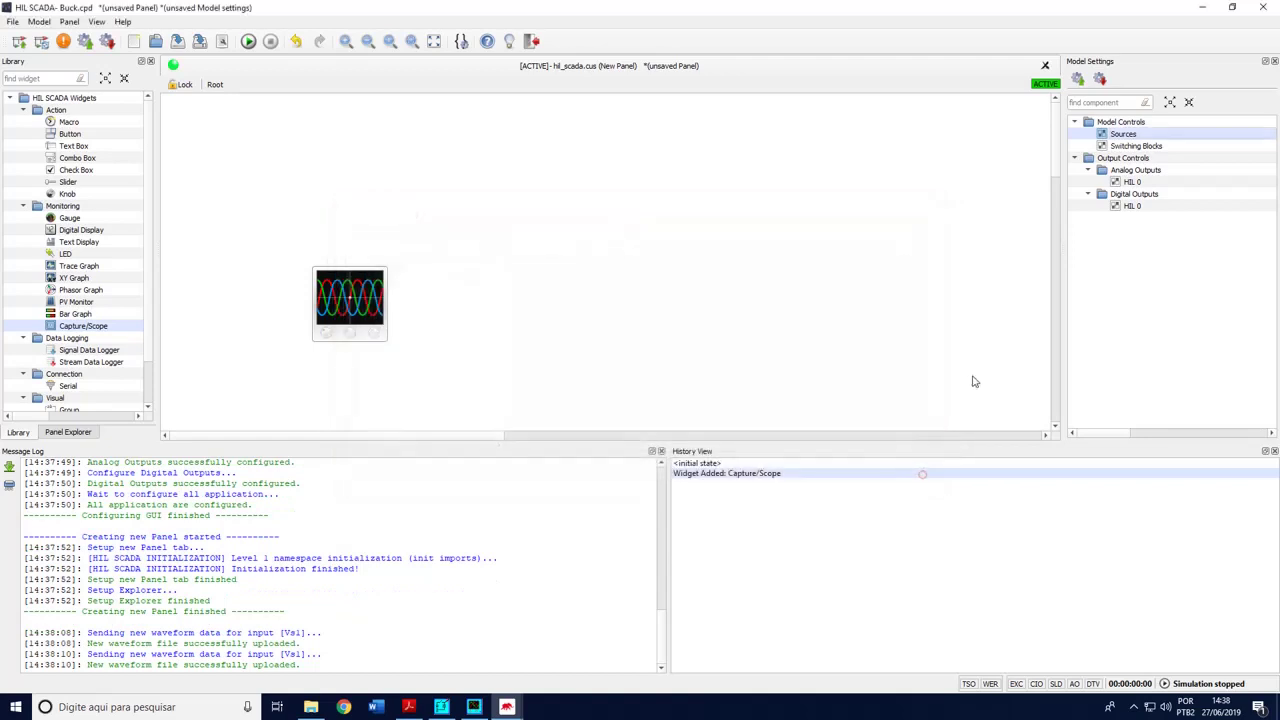
# Route Vout to HIL 0 analog output AO1 with scaling 100
pyautogui.click(1128, 183)
pyautogui.doubleClick(1128, 184)
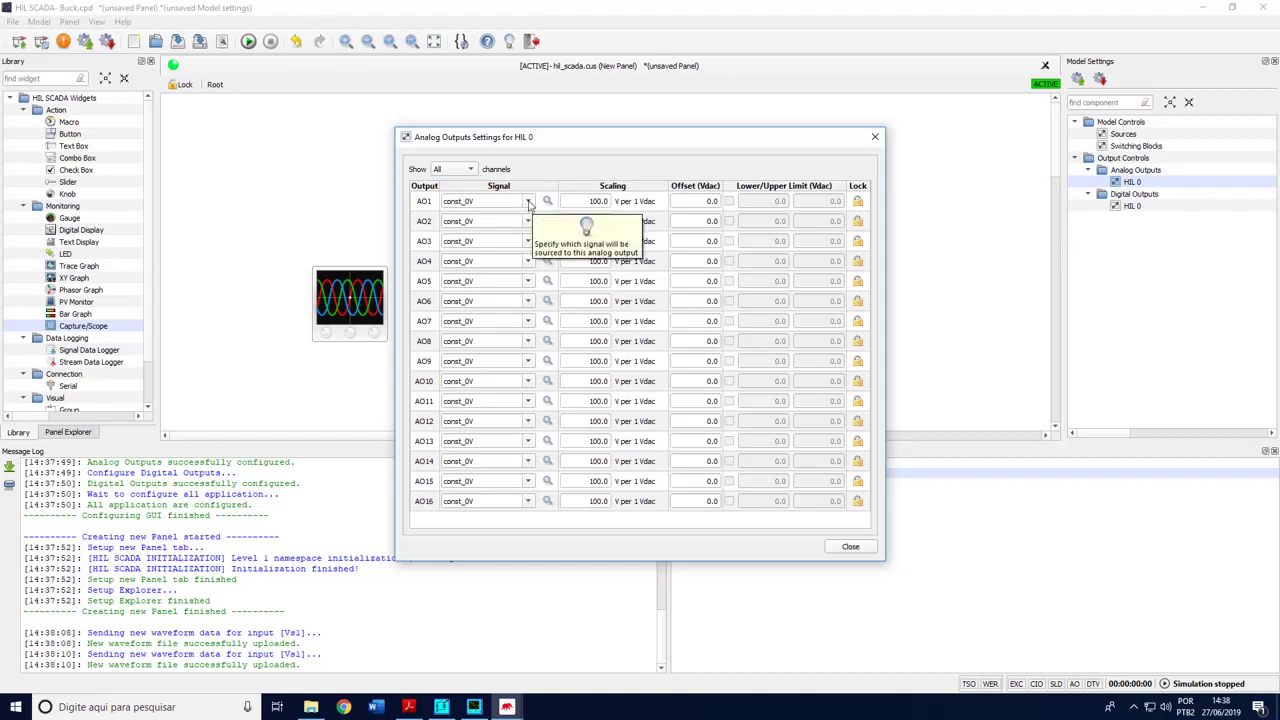
pyautogui.doubleClick(460, 201)
pyautogui.write('Vout')
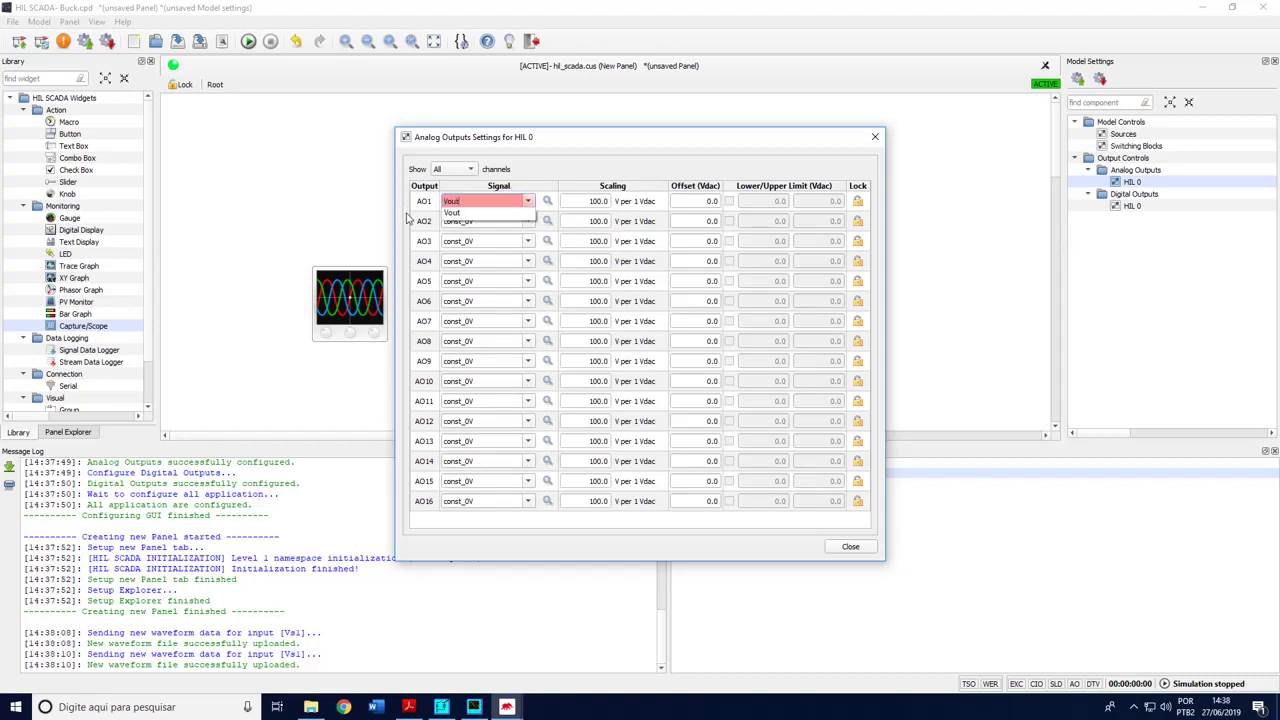
pyautogui.press('Return')
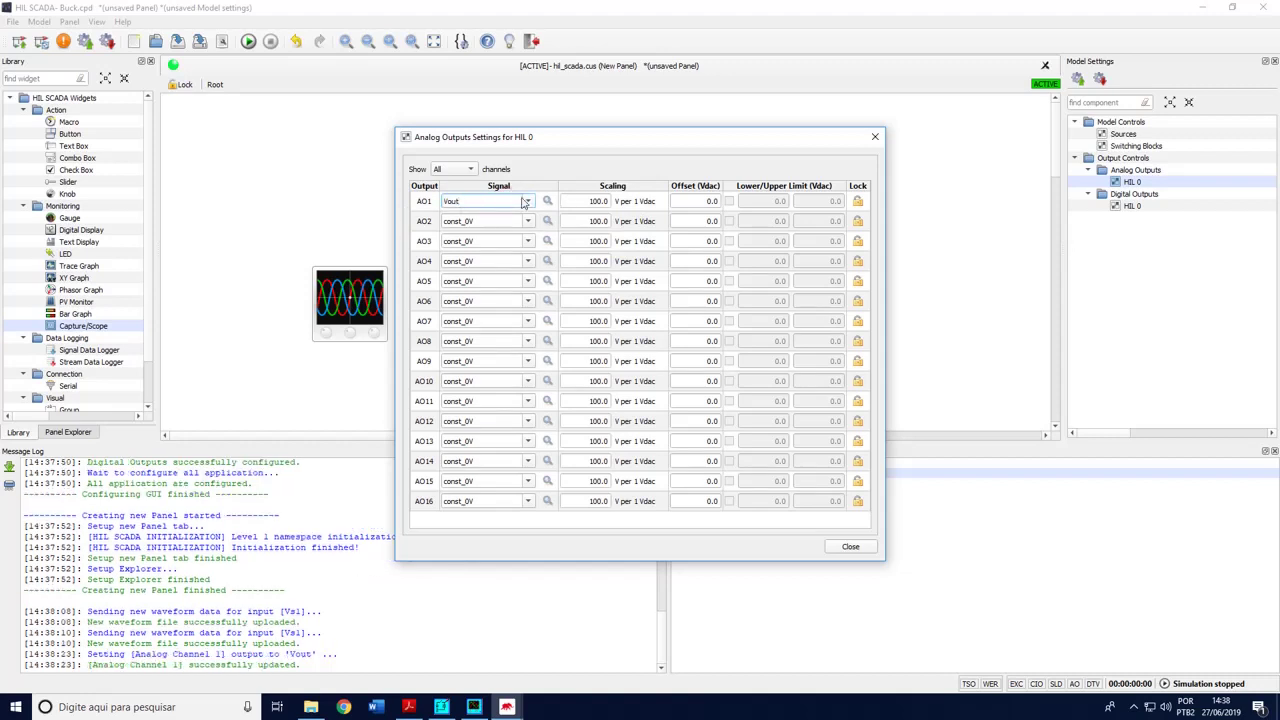
pyautogui.moveTo(608, 201); pyautogui.dragTo(580, 201)
pyautogui.write('100')
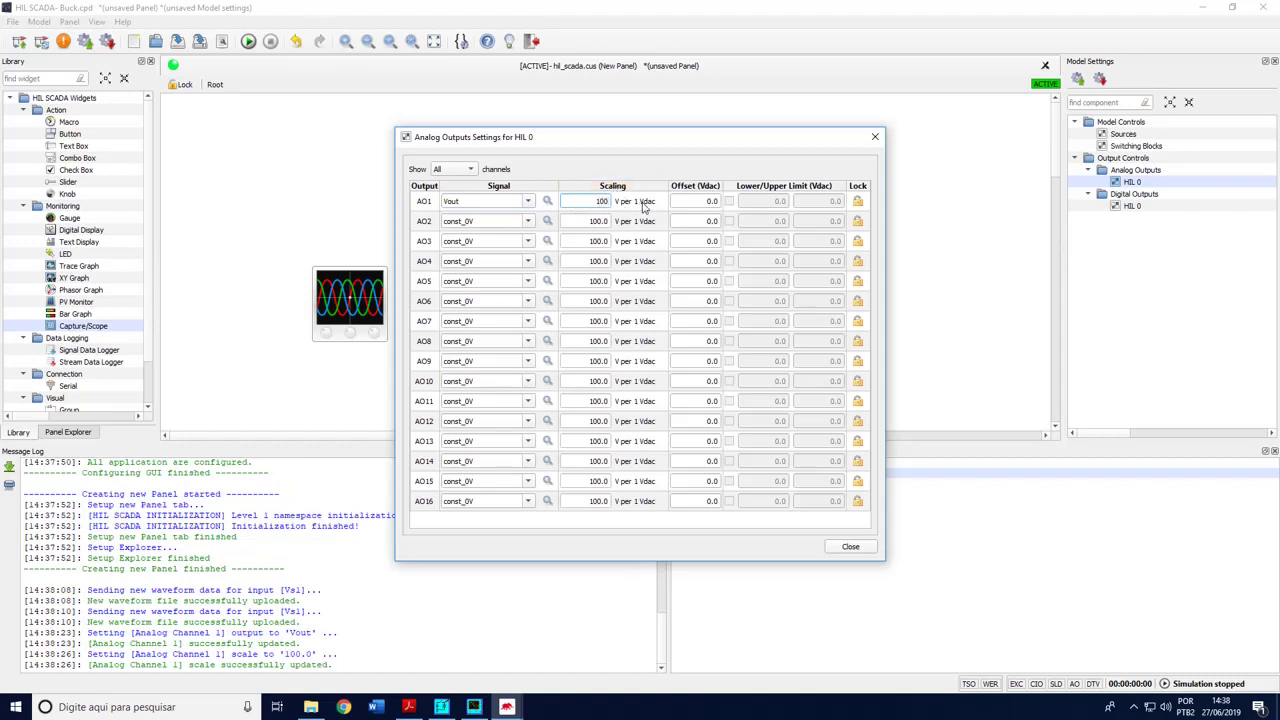
# Route the Ilnd inductor current to AO2 with scaling 10
pyautogui.click(528, 221)
pyautogui.scroll(-3, 488, 292)
pyautogui.click(488, 286)
pyautogui.doubleClick(598, 221)
pyautogui.write('10')
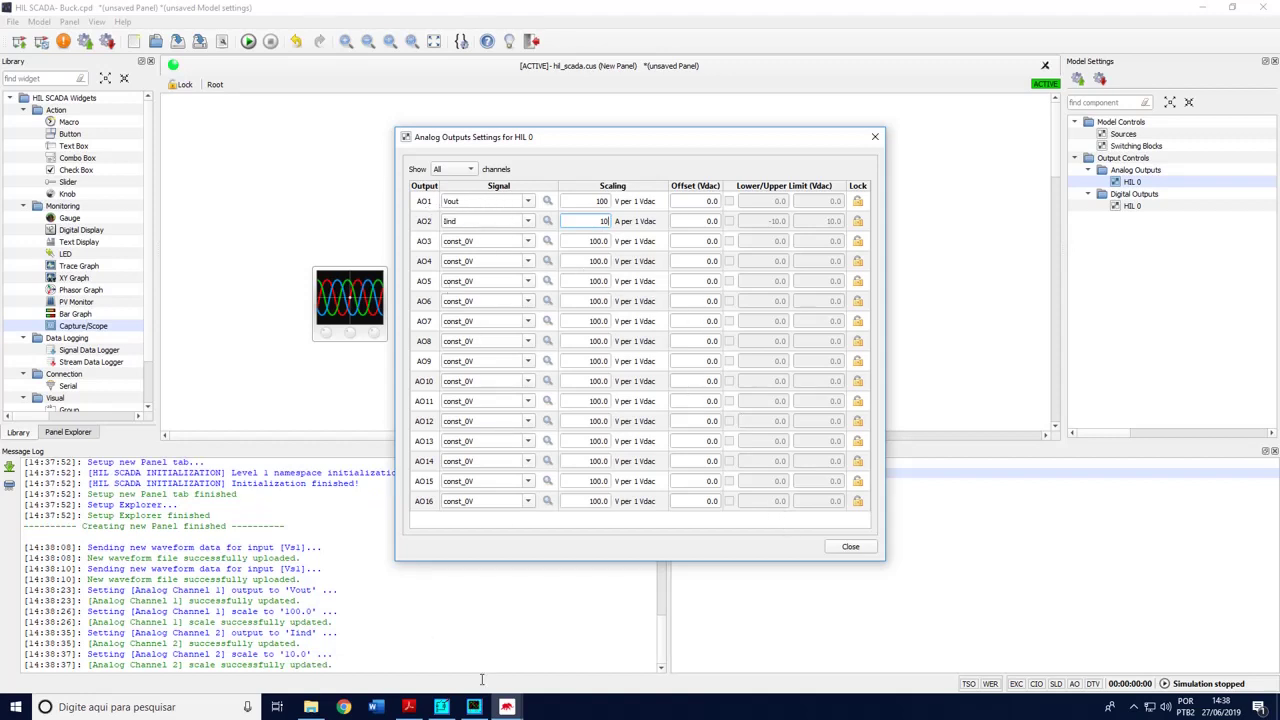
# Zoom into the user guide's Figure 4.1 board layout on page 5 around connector 1
pyautogui.click(507, 707)
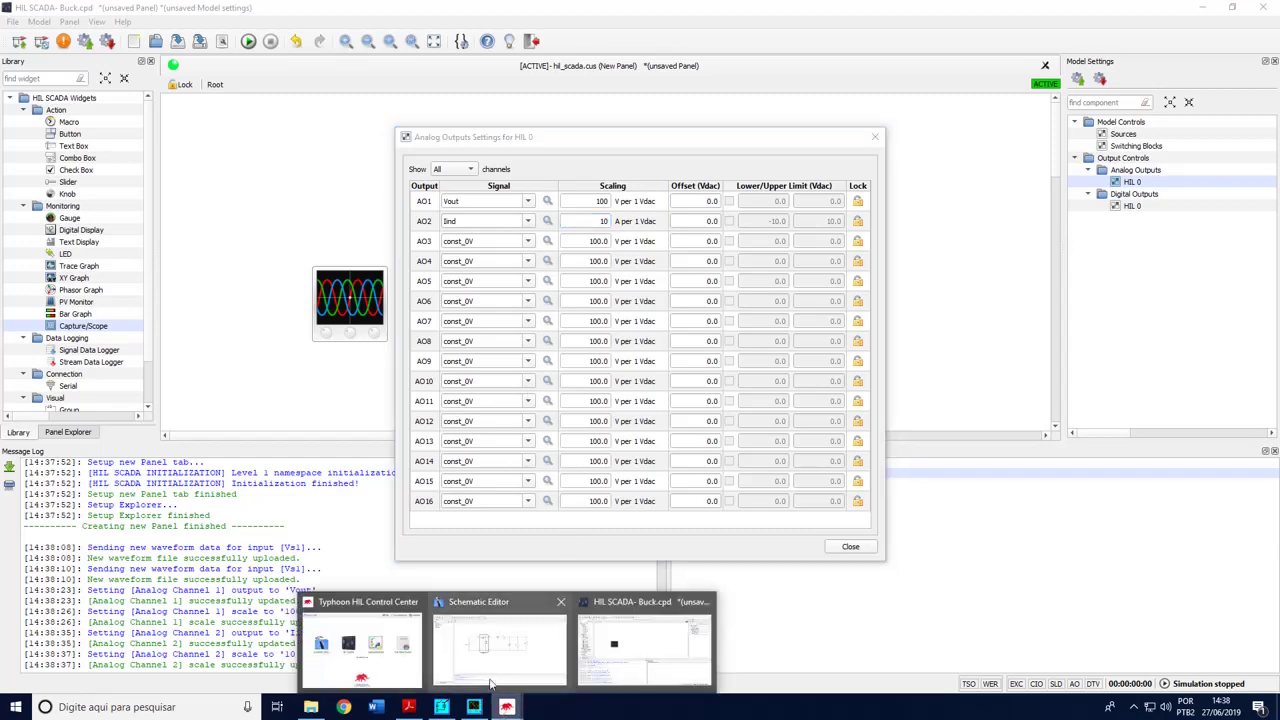
pyautogui.click(408, 707)
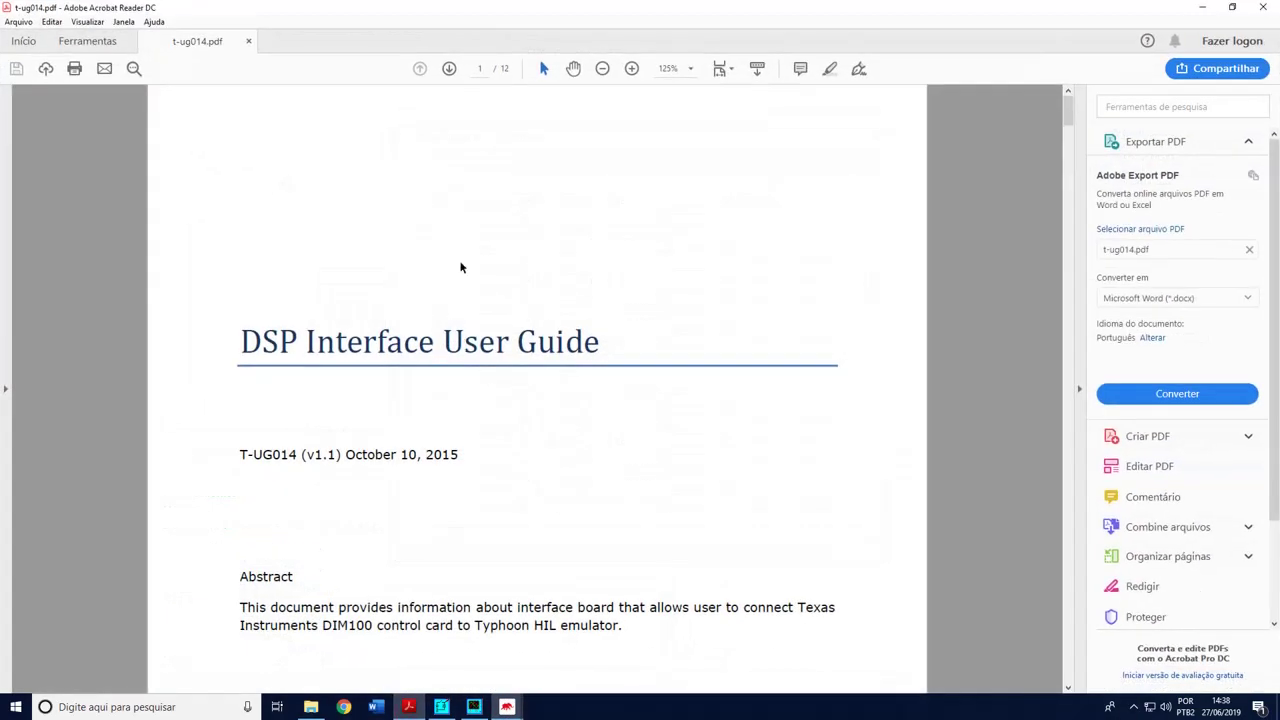
pyautogui.scroll(-10, 463, 275)
pyautogui.scroll(10, 463, 275)
pyautogui.moveTo(306, 342); pyautogui.dragTo(508, 344)
pyautogui.scroll(-10, 498, 412)
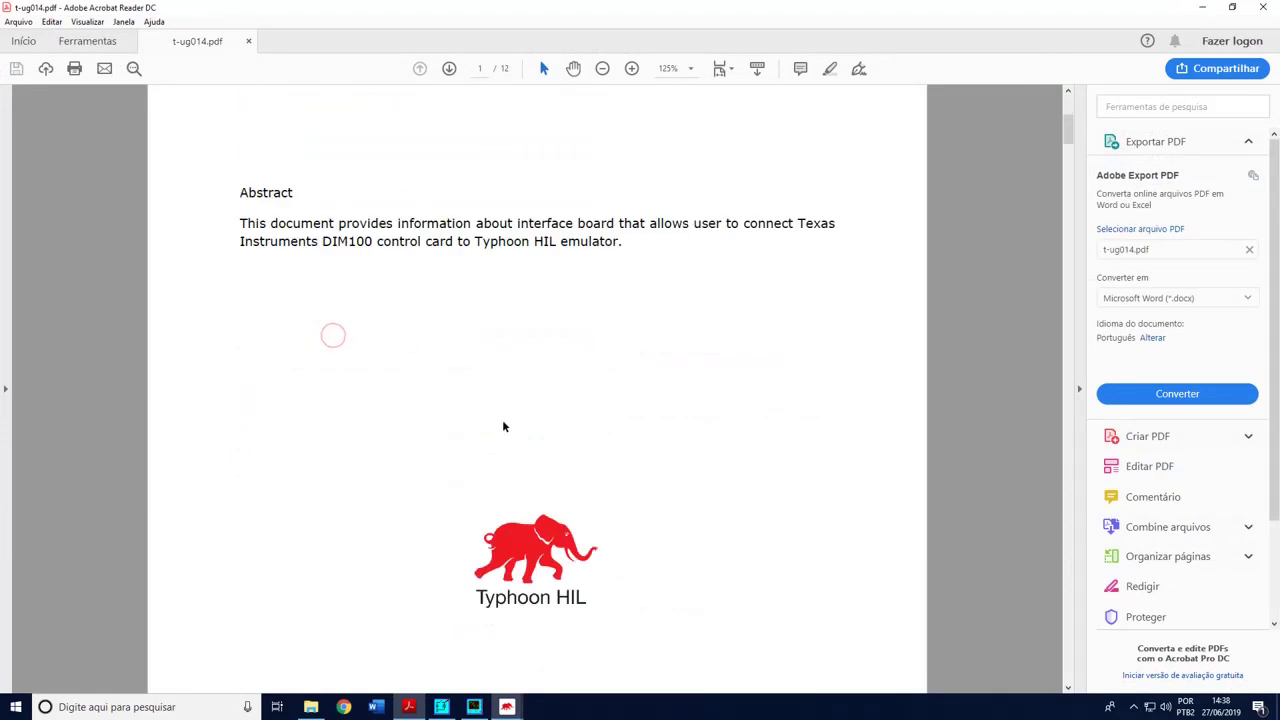
pyautogui.scroll(-20, 505, 428)
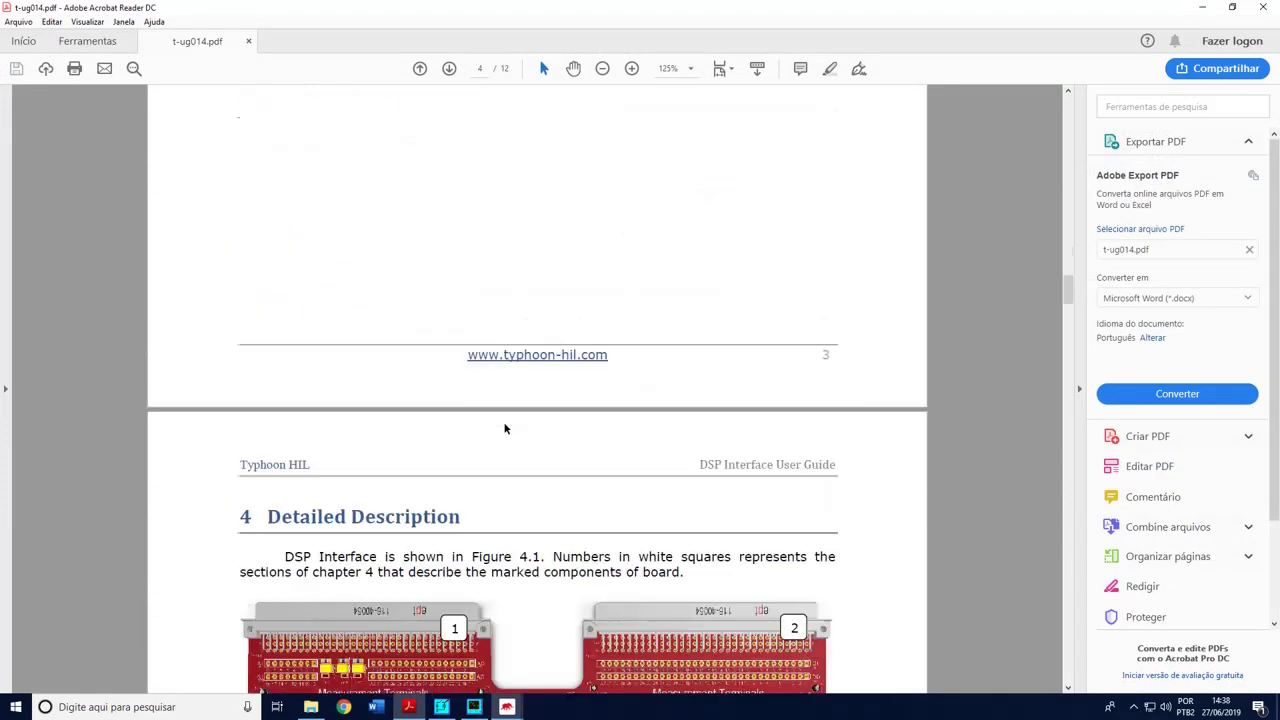
pyautogui.scroll(-10, 505, 428)
pyautogui.scroll(4, 475, 388)
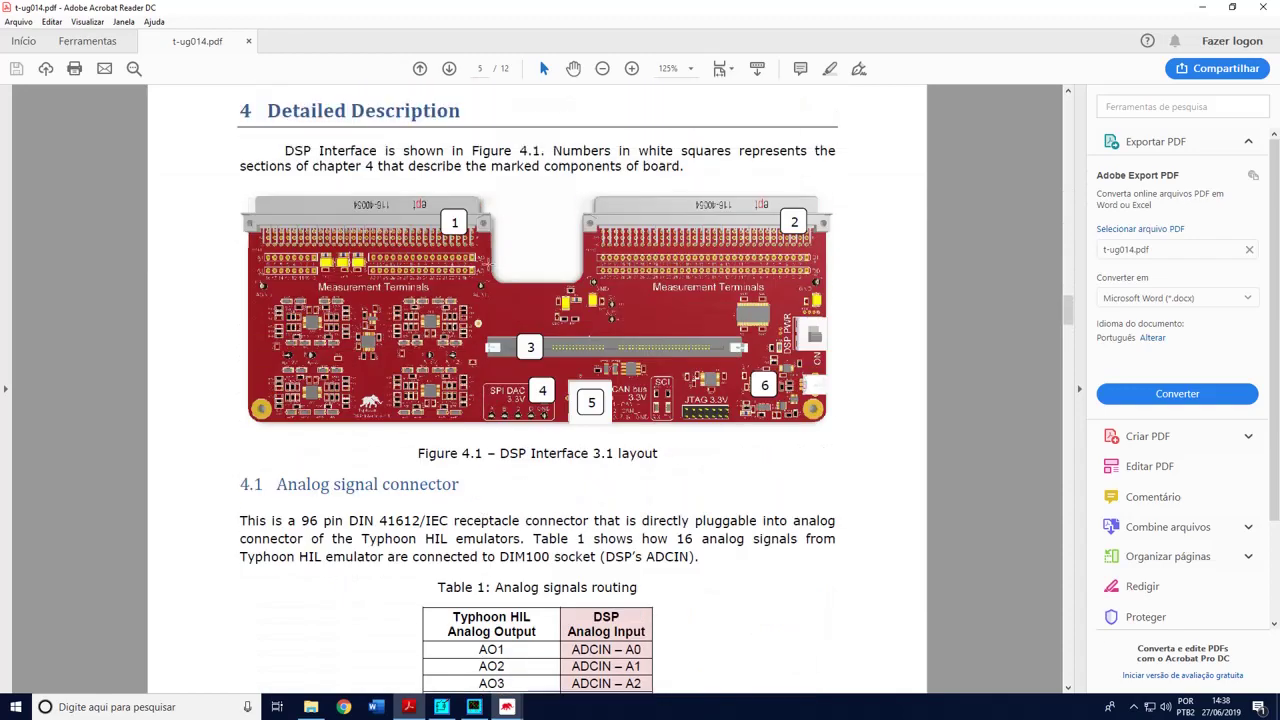
pyautogui.press('ctrl')
pyautogui.scroll(2, 475, 388)
pyautogui.scroll(3, 450, 266)
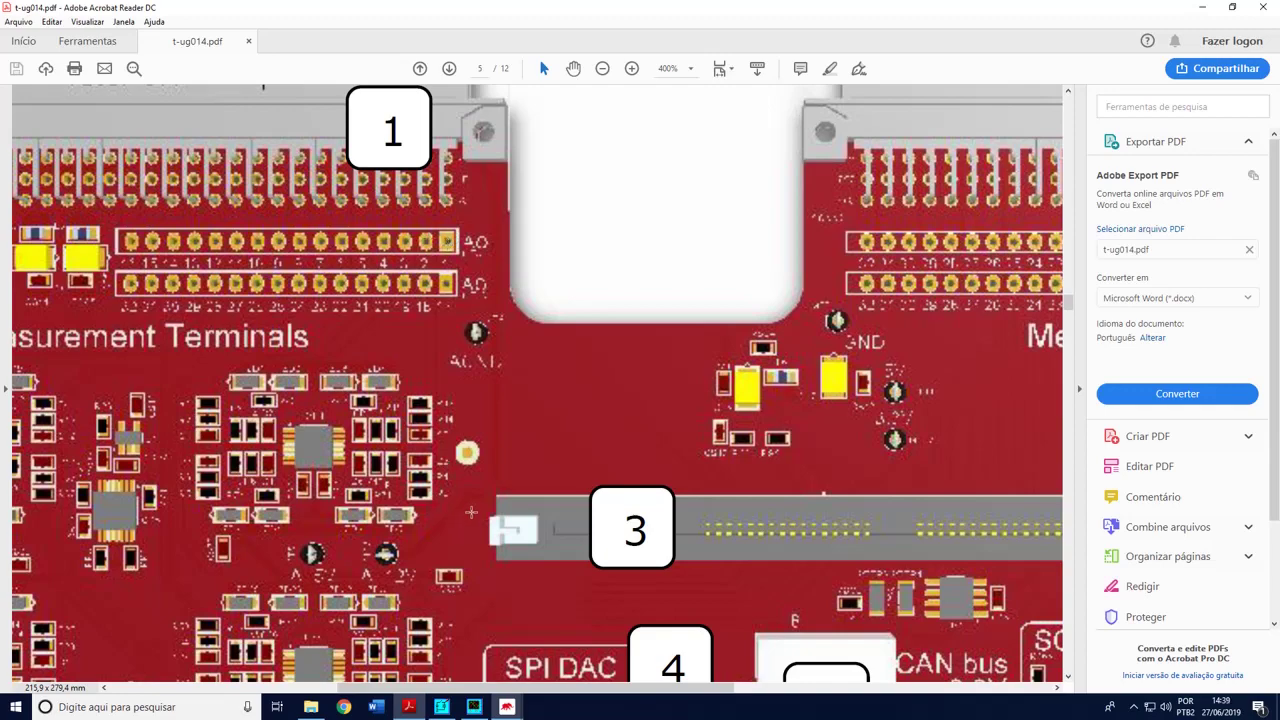
pyautogui.press('super')
# Launch Windows Camera to view the oscilloscope screen, then return to HIL SCADA
pyautogui.write('camera')
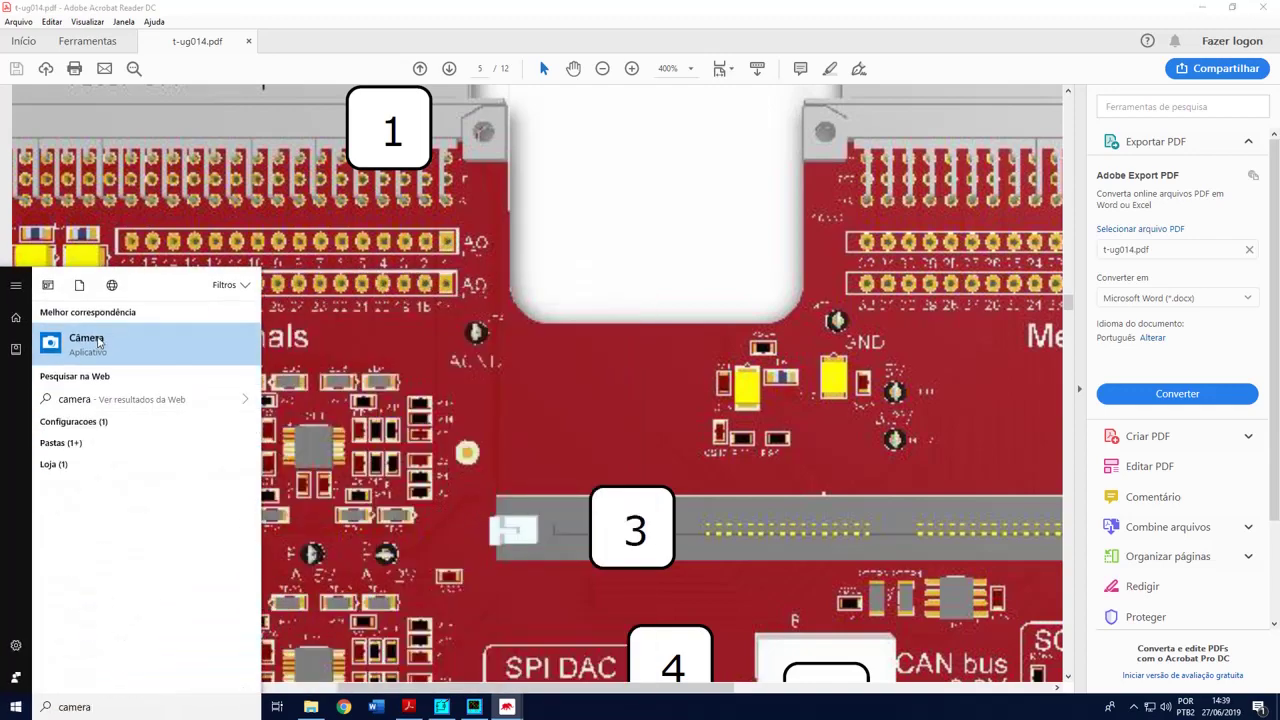
pyautogui.click(98, 342)
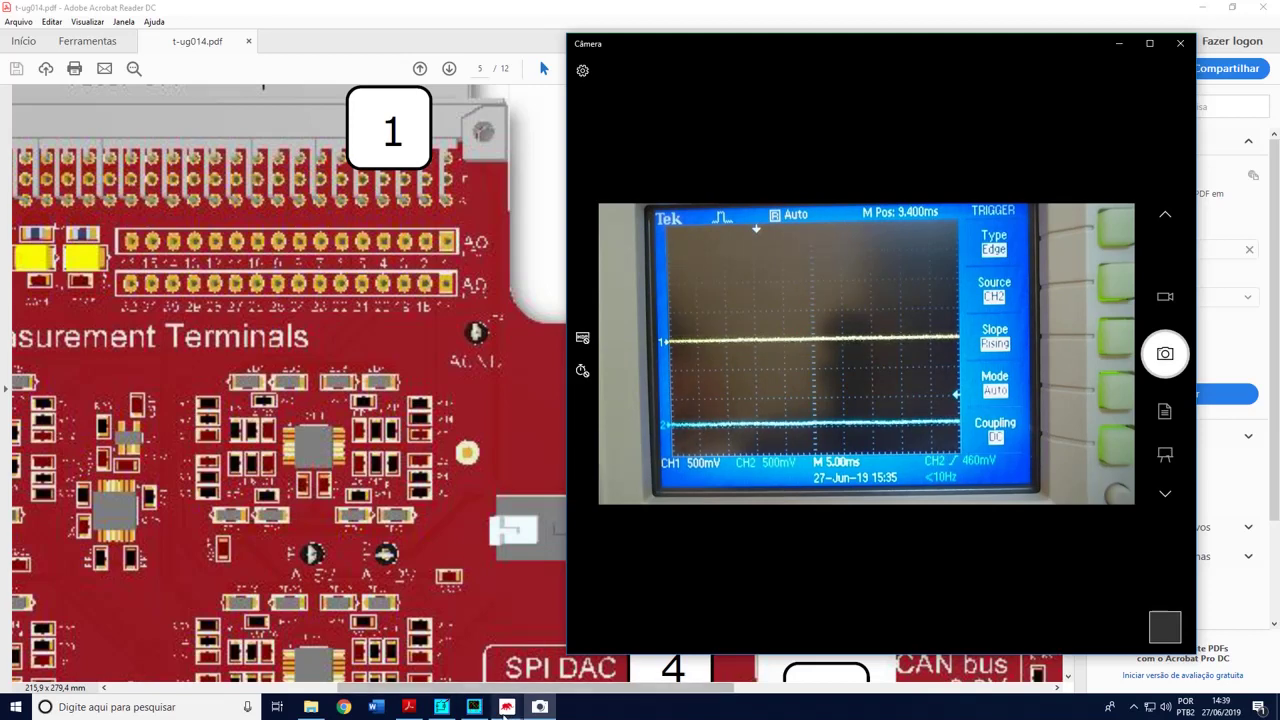
pyautogui.moveTo(507, 707)
pyautogui.click(647, 650)
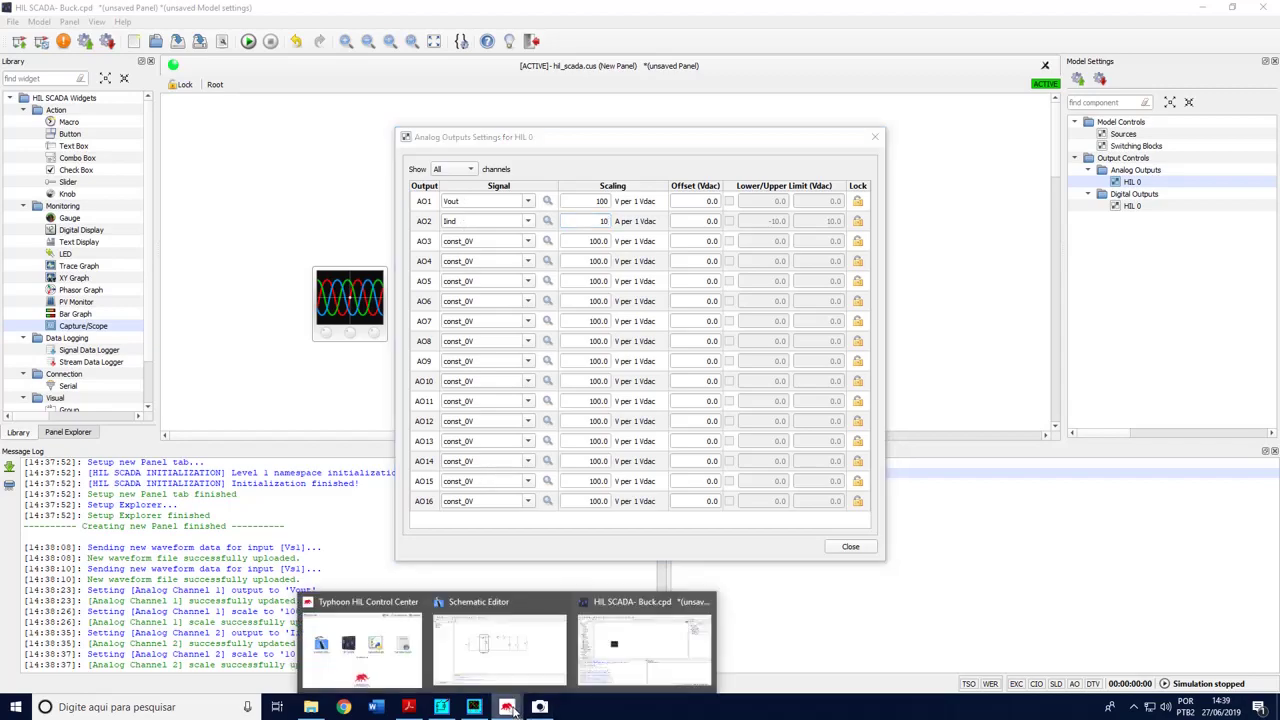
# Shrink the user guide's board figure to full width, then start the simulation and watch the oscilloscope
pyautogui.click(408, 707)
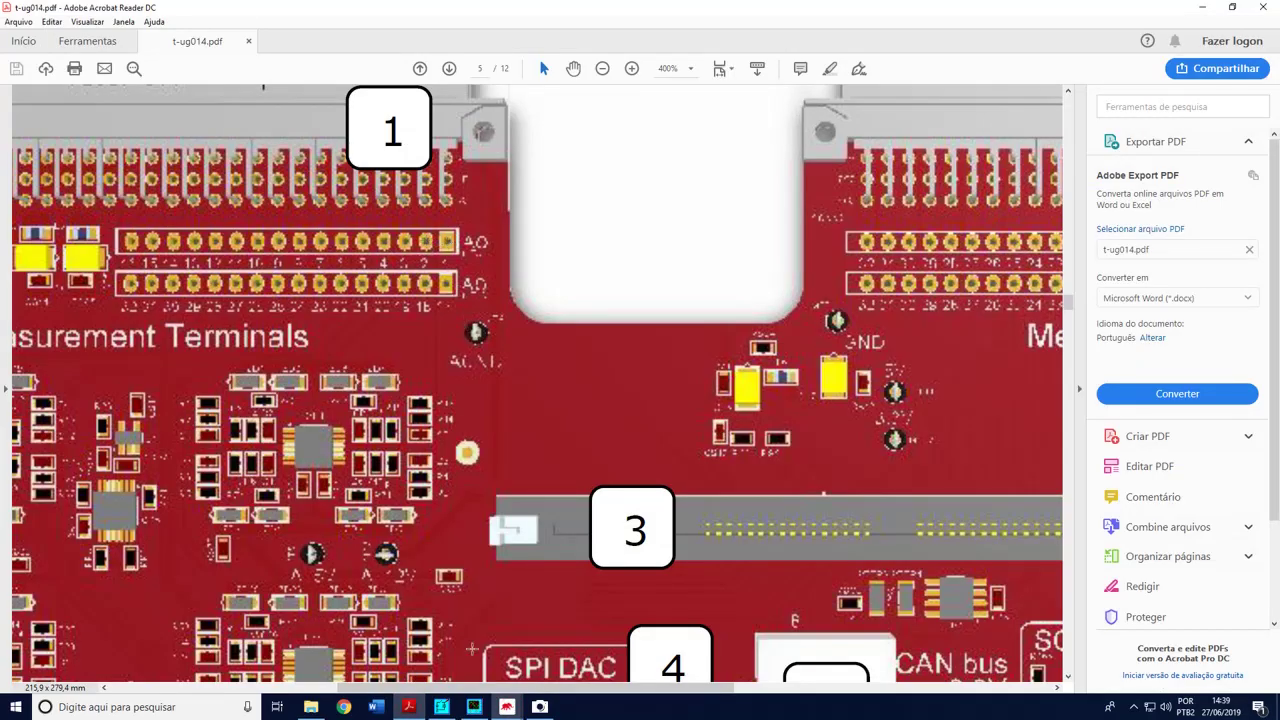
pyautogui.hotkey('ctrl', '2')
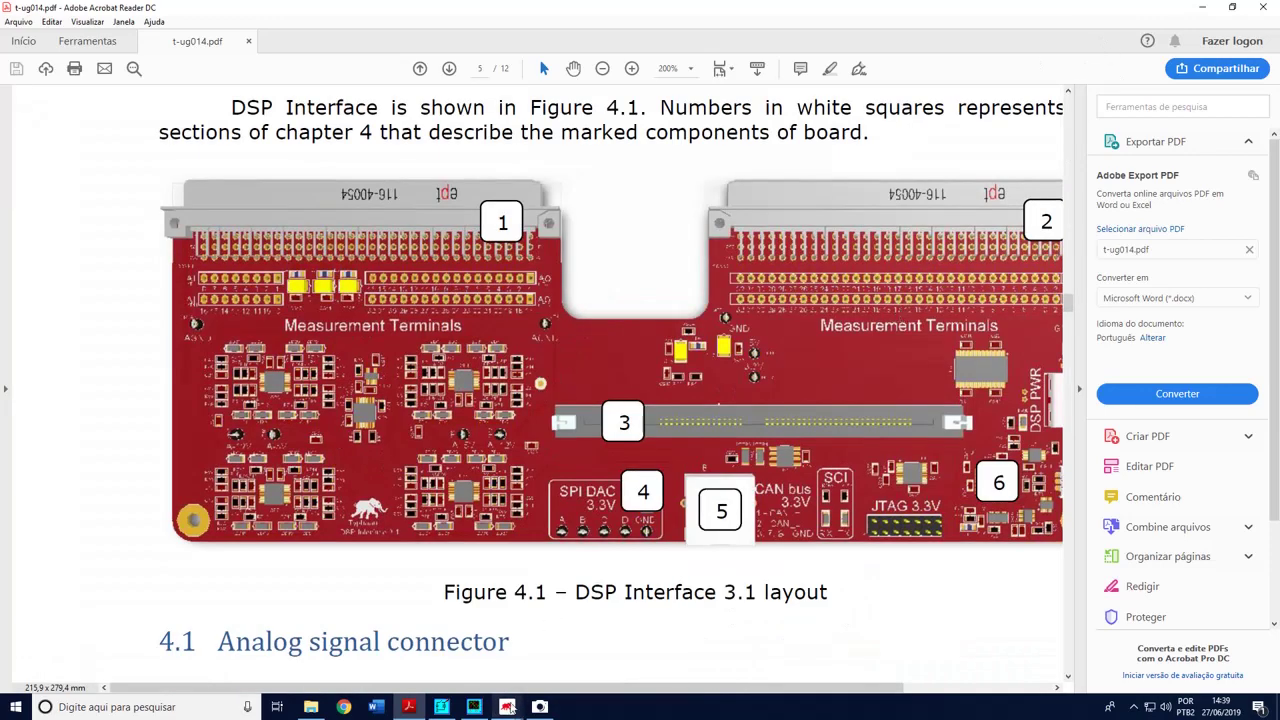
pyautogui.click(600, 657)
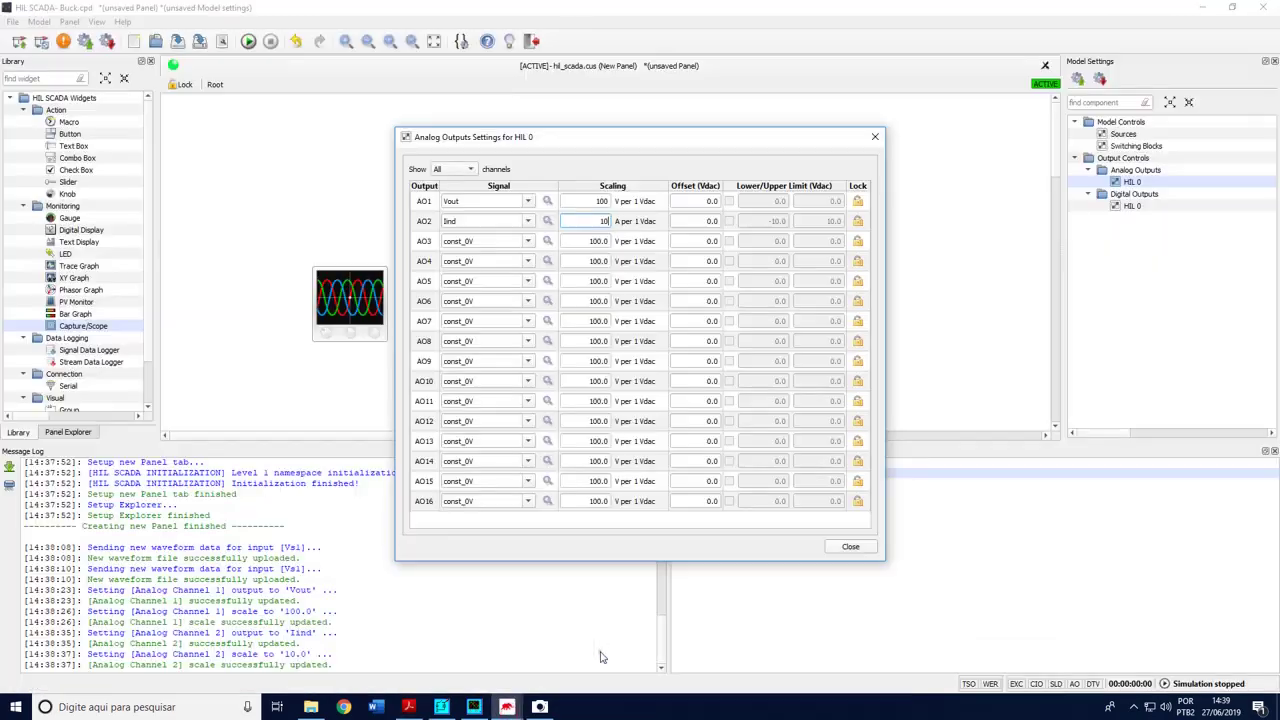
pyautogui.click(248, 41)
pyautogui.click(539, 707)
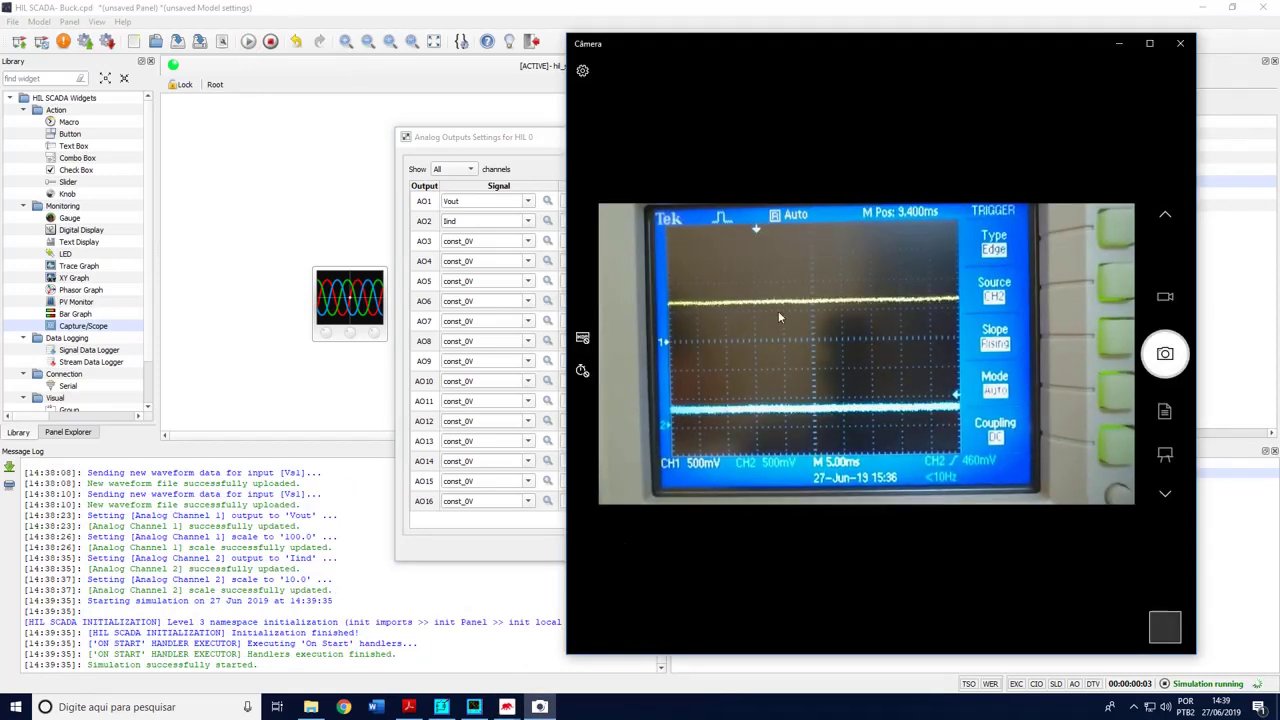
# Stop the simulation, close the analog output settings, and restart it while watching the oscilloscope
pyautogui.click(270, 41)
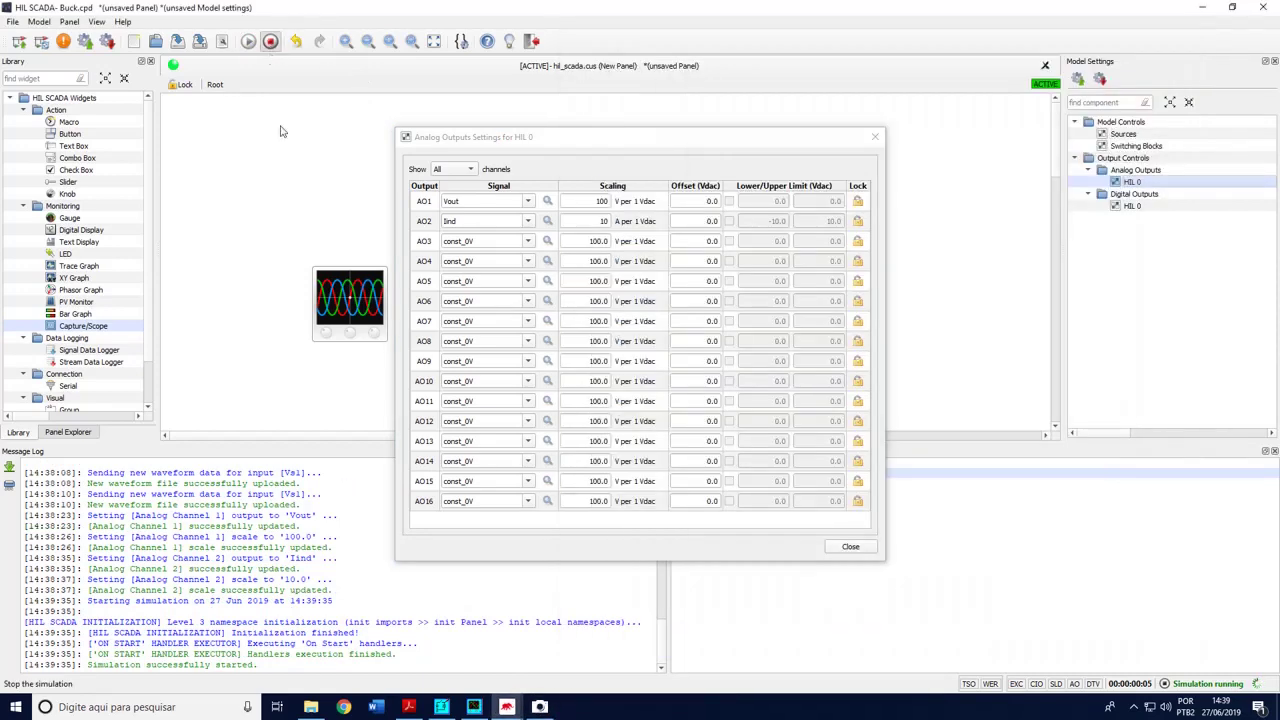
pyautogui.press('super')
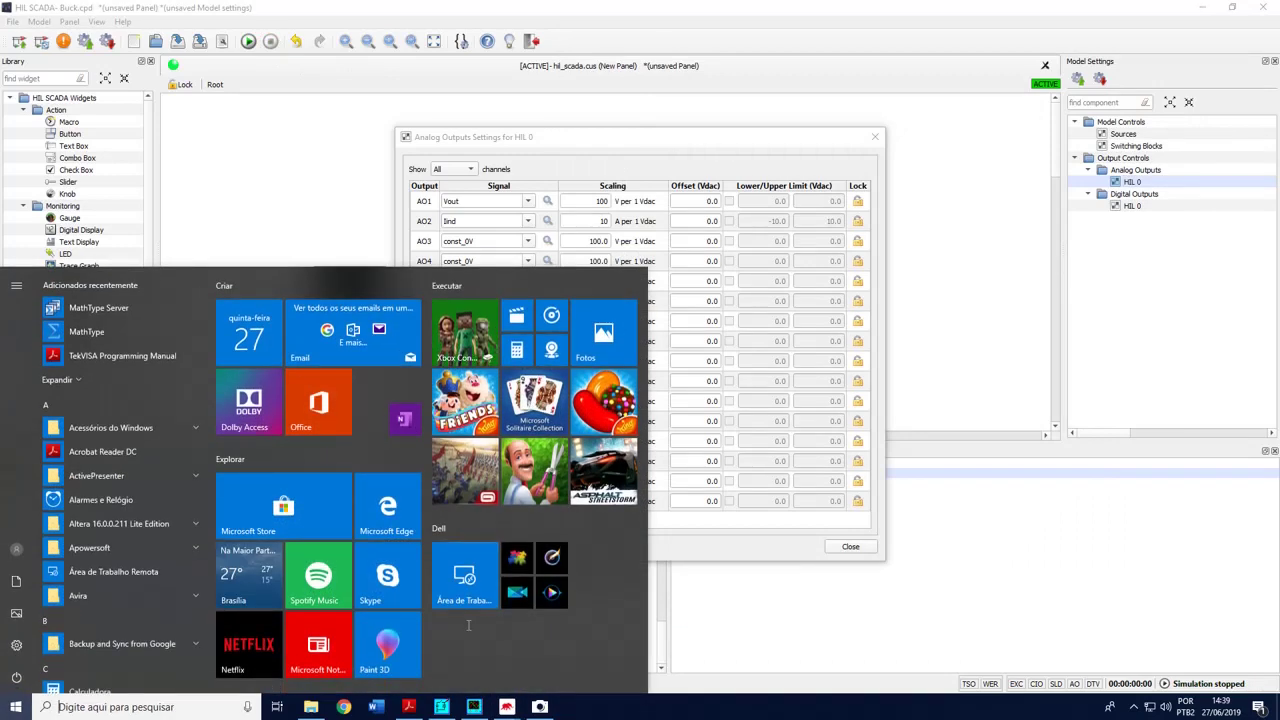
pyautogui.click(274, 177)
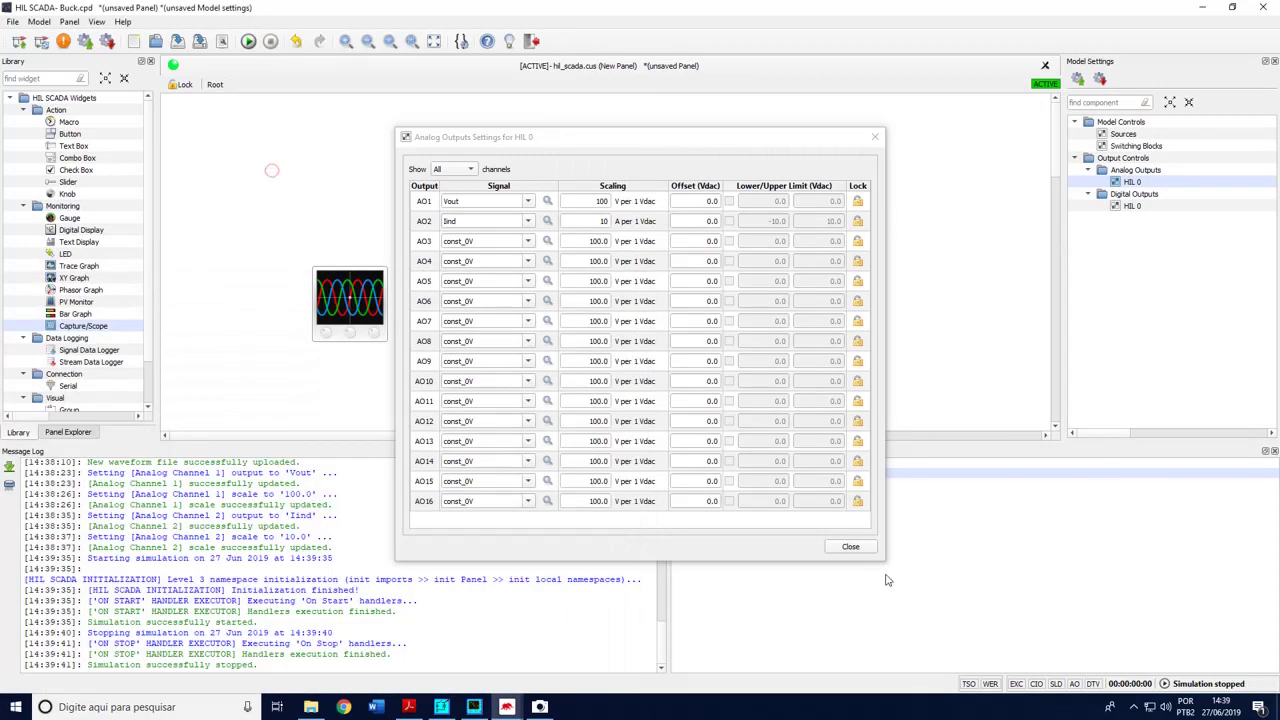
pyautogui.click(848, 545)
pyautogui.click(248, 41)
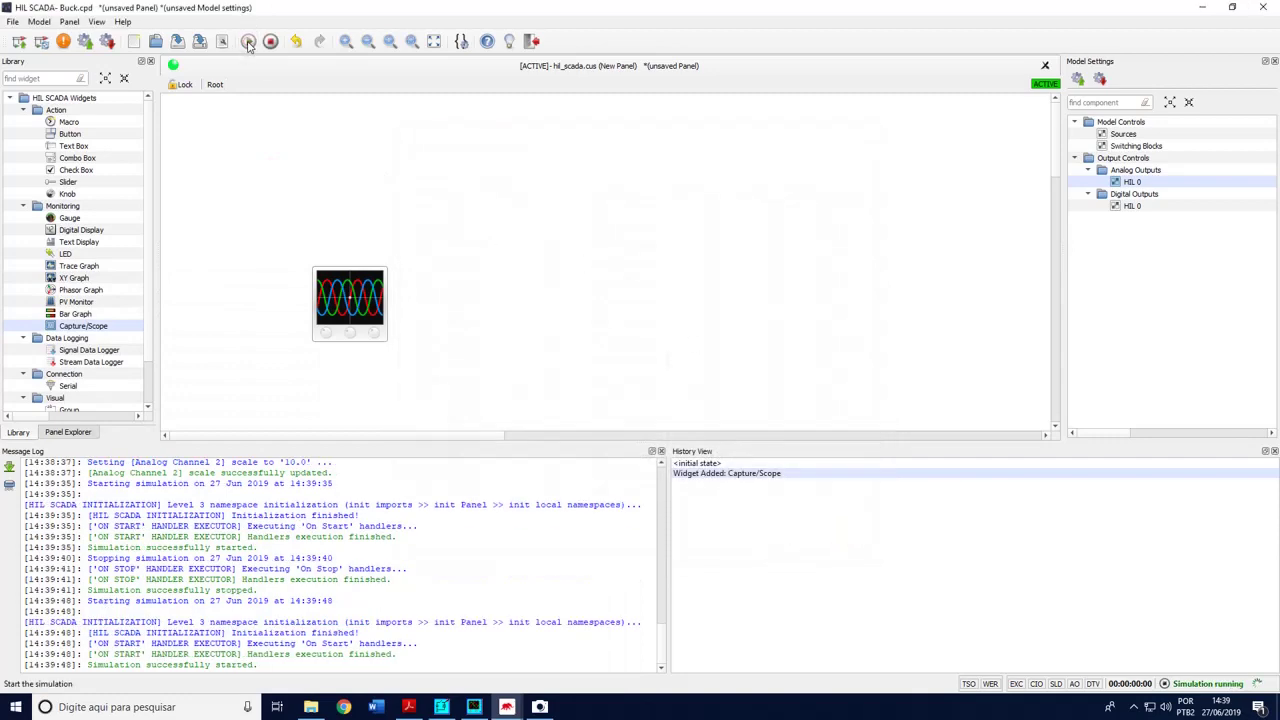
pyautogui.hotkey('alt', 'Tab')
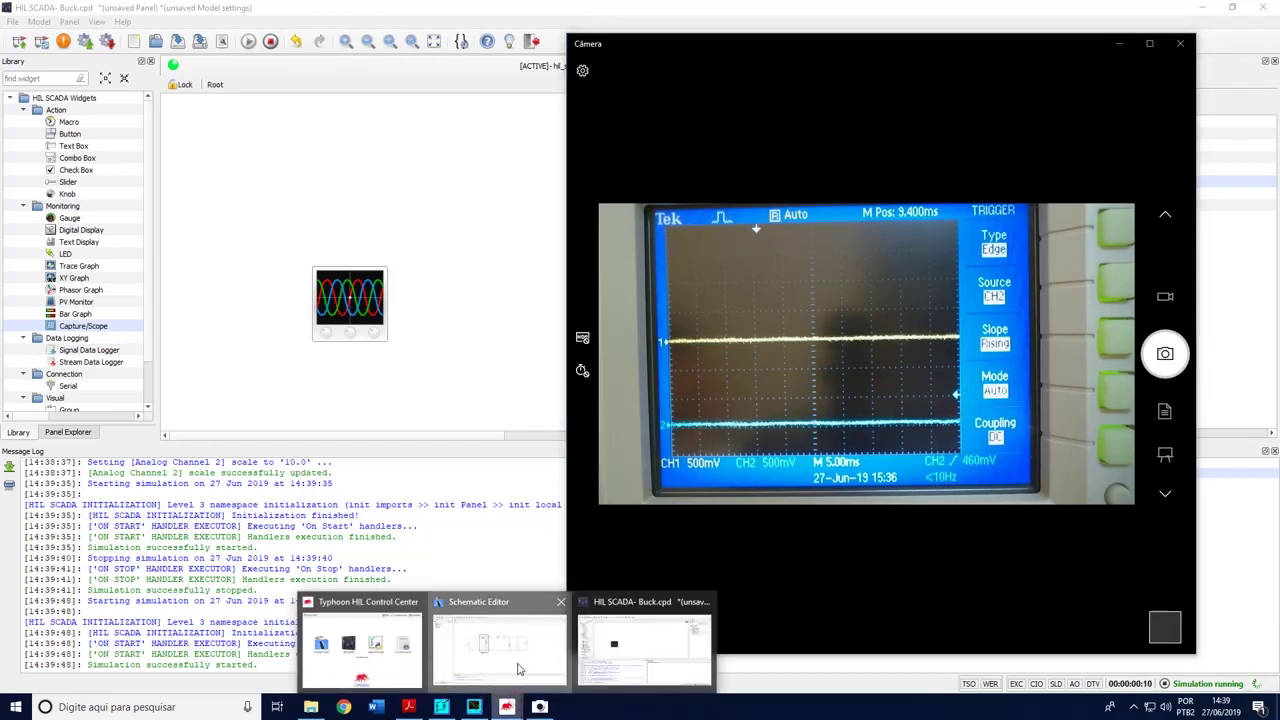
pyautogui.click(507, 707)
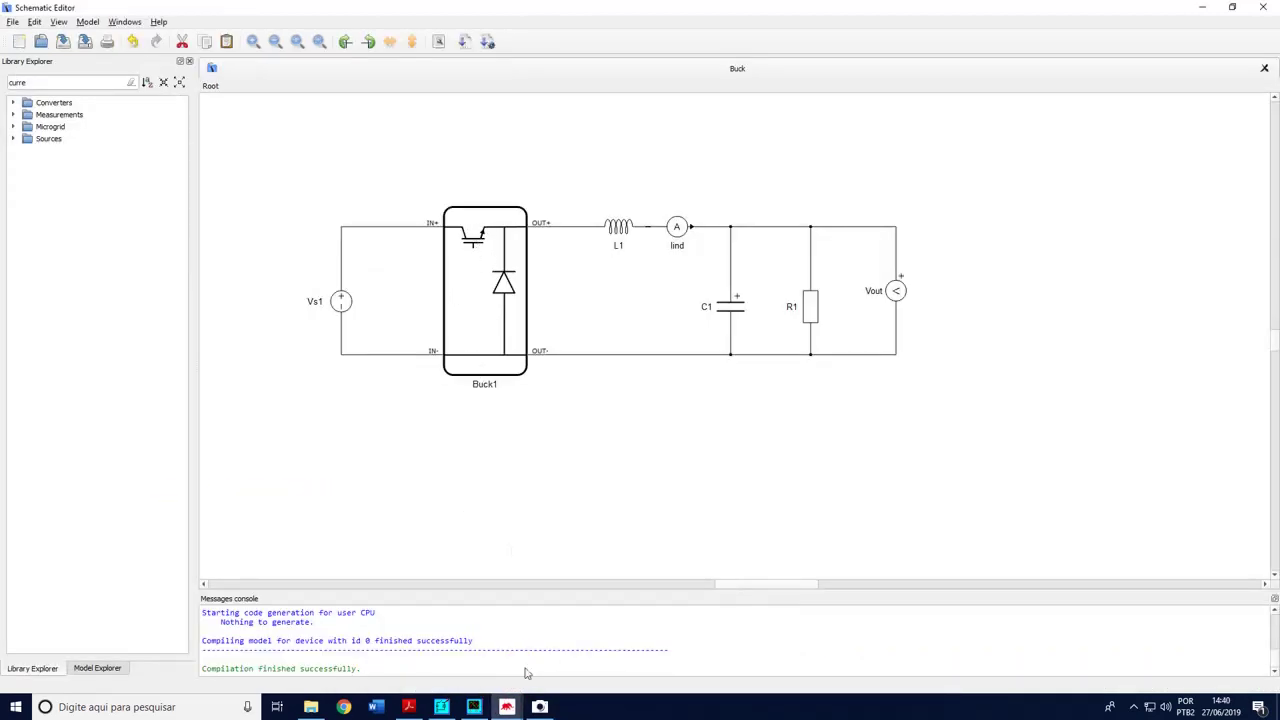
# Bring PSIM's BuckOpenLoop schematic forward and clear the selection around the F28335 PWM block
pyautogui.click(441, 707)
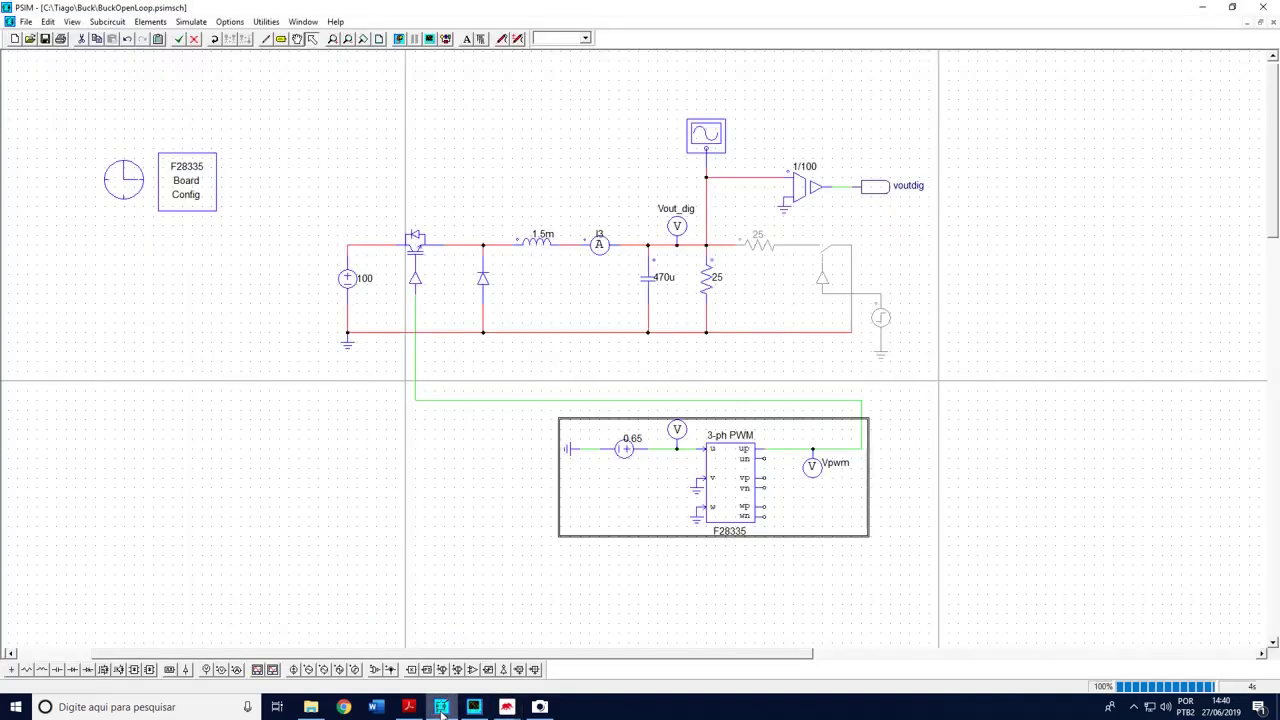
pyautogui.click(535, 417)
# Select the PWM block with its source and meters, then launch Code Composer Studio 9.0.0 in workspace_v9
pyautogui.moveTo(533, 405); pyautogui.dragTo(788, 567)
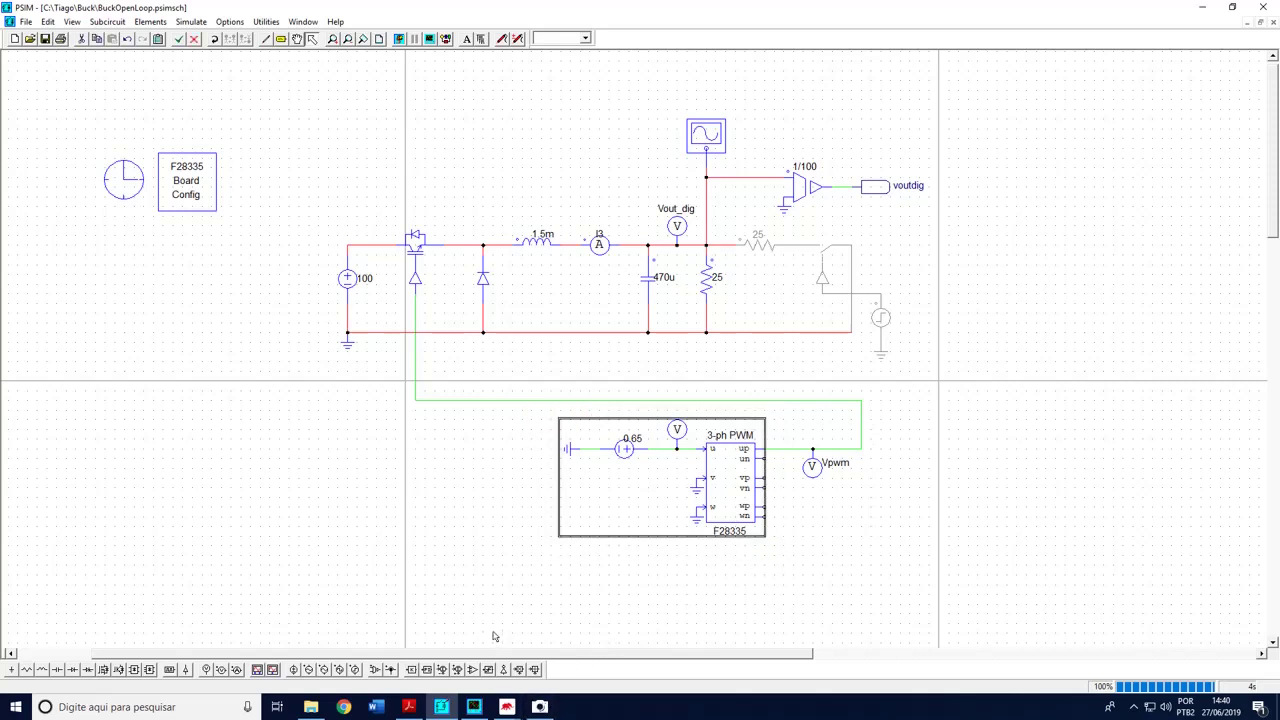
pyautogui.press('super')
pyautogui.write('code')
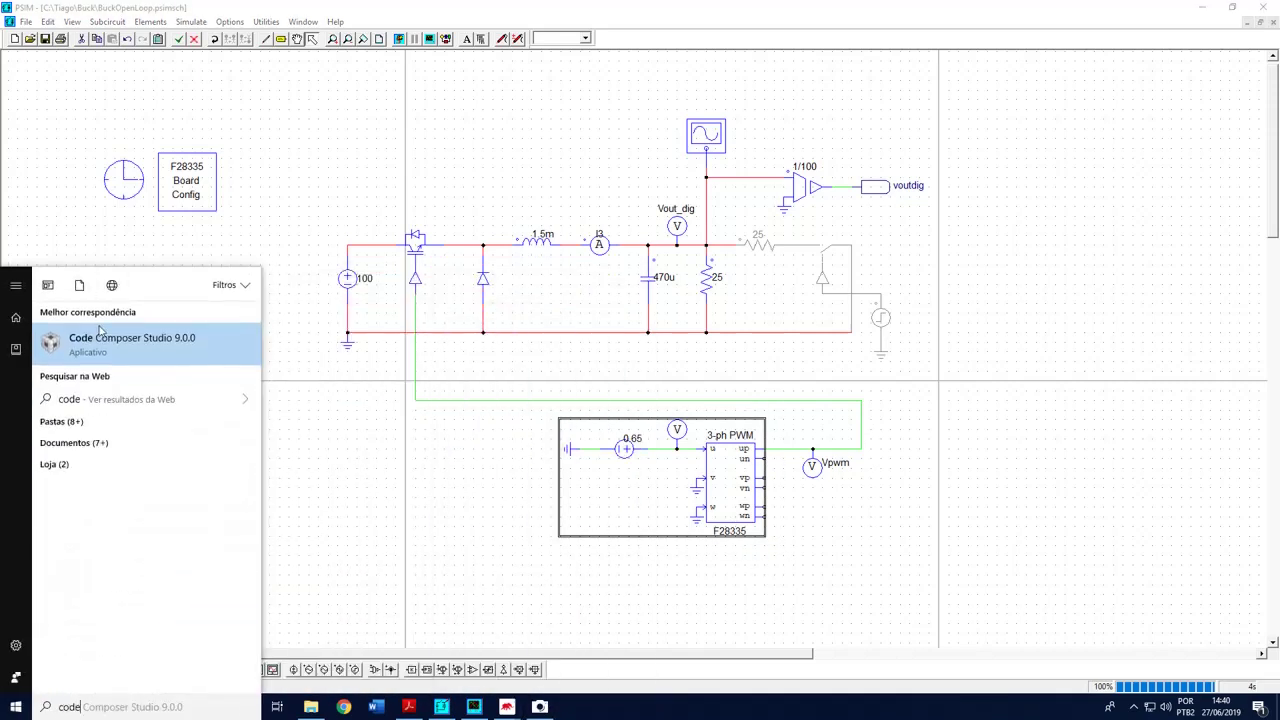
pyautogui.click(115, 350)
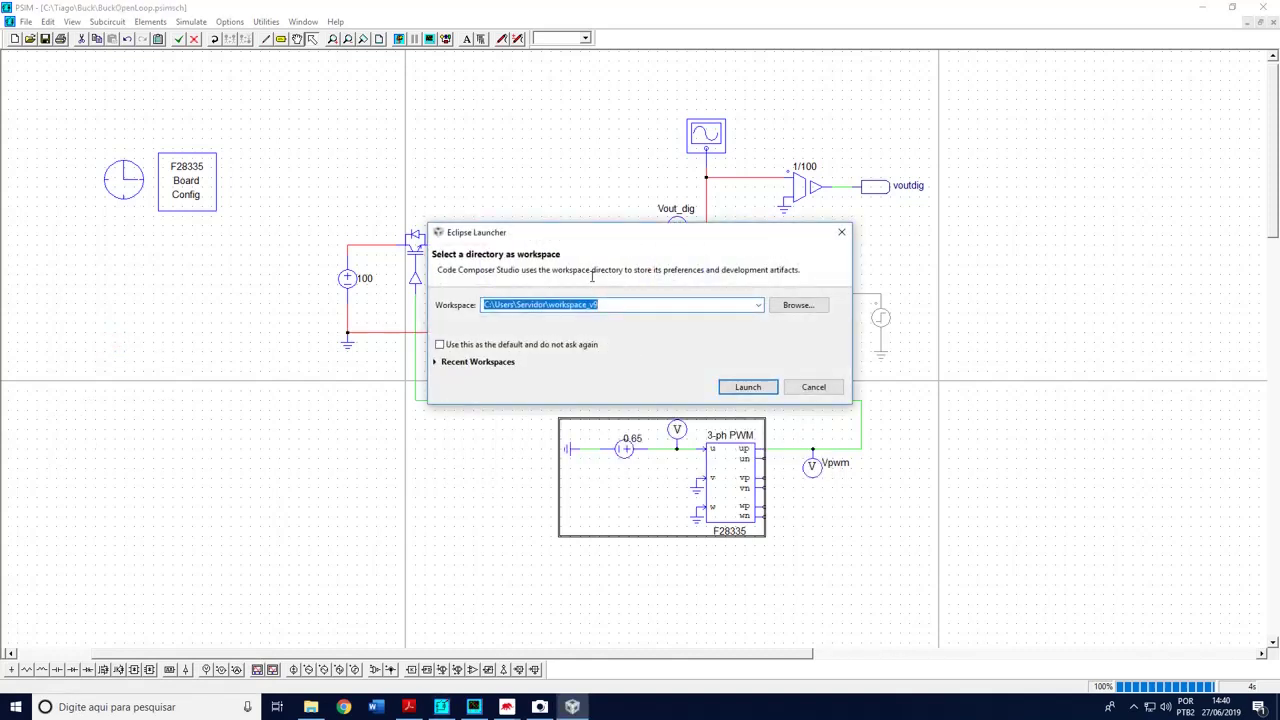
pyautogui.press('Return')
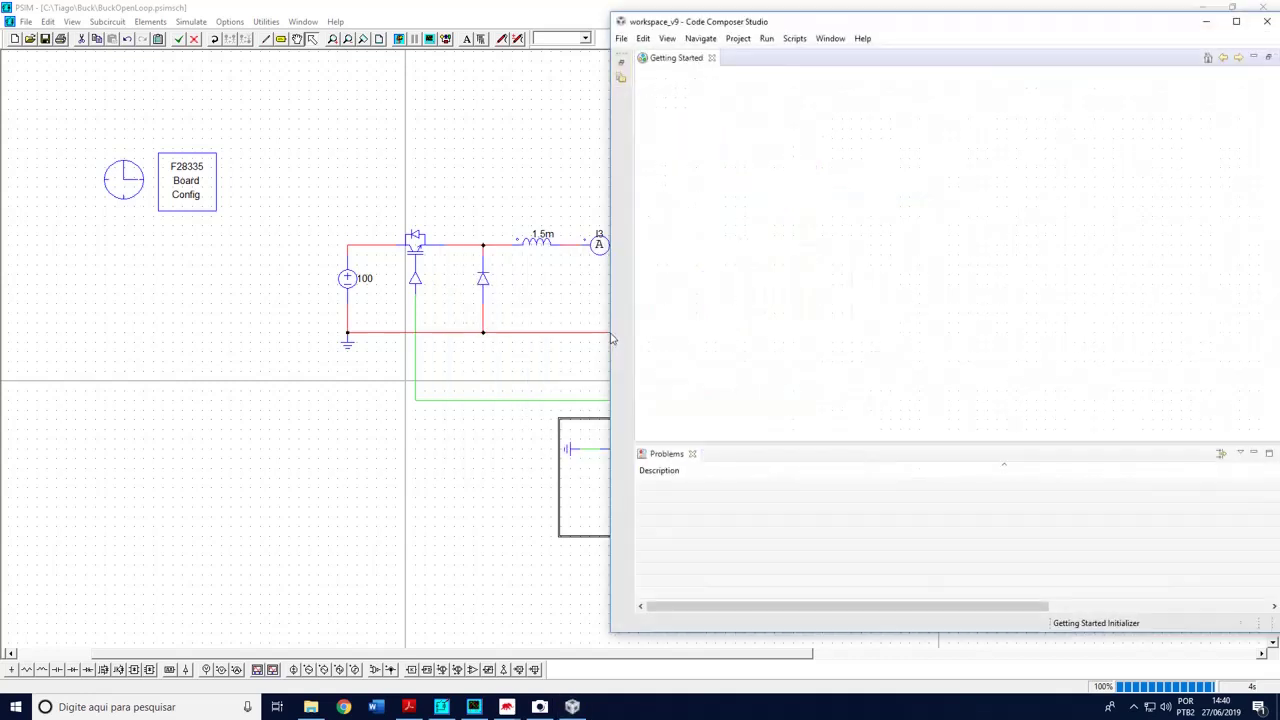
# Maximize CCS and import legacy project BuckOpenLoop.pjt from the BuckOpenLoop (C code) folder
pyautogui.click(1239, 22)
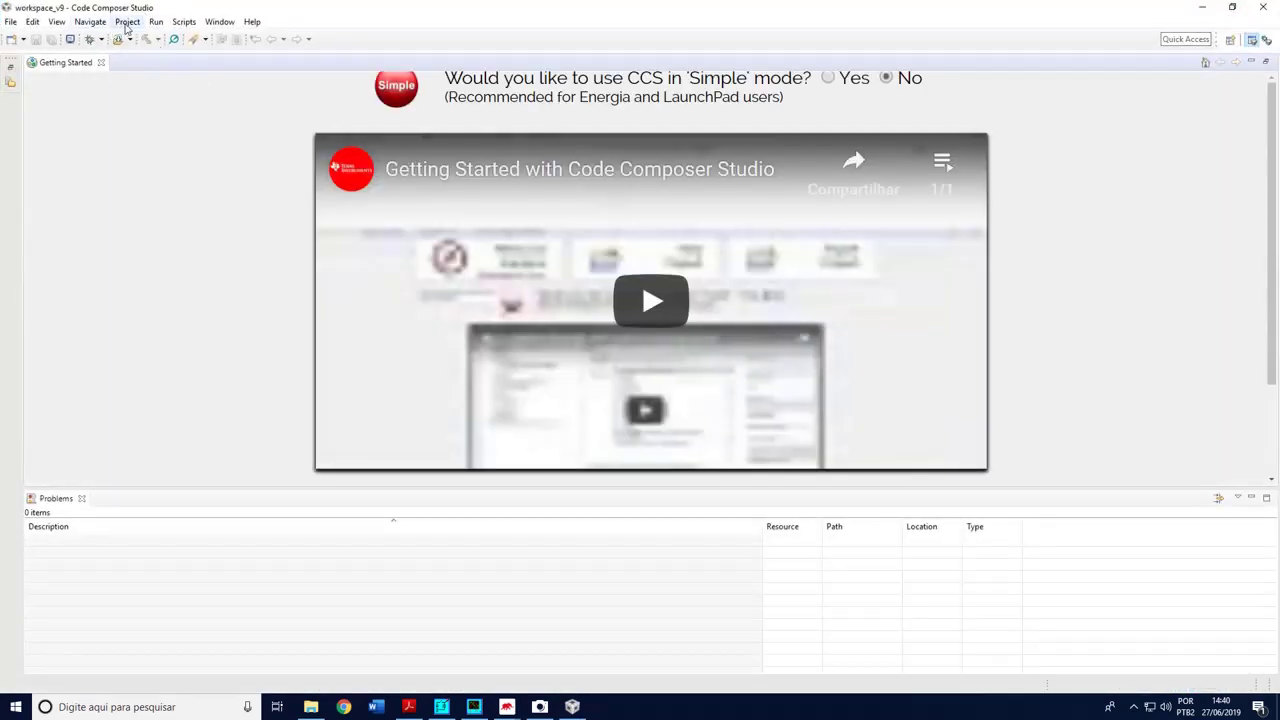
pyautogui.click(127, 21)
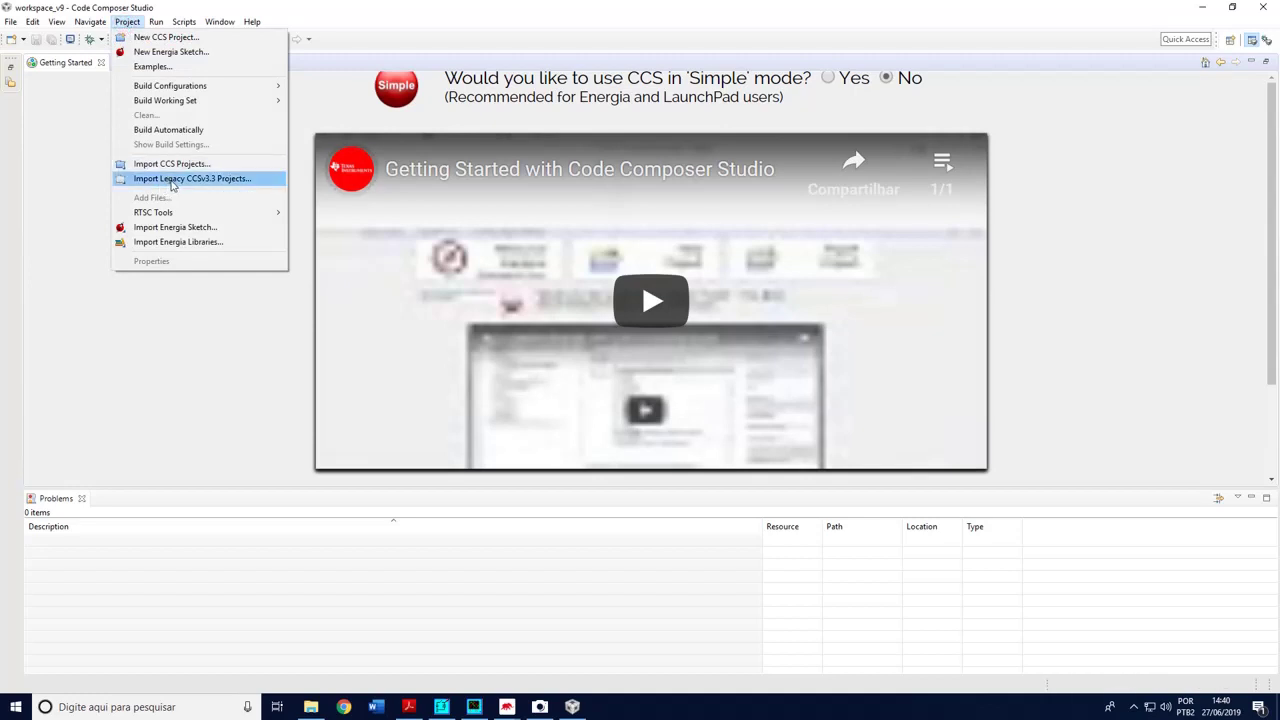
pyautogui.click(212, 181)
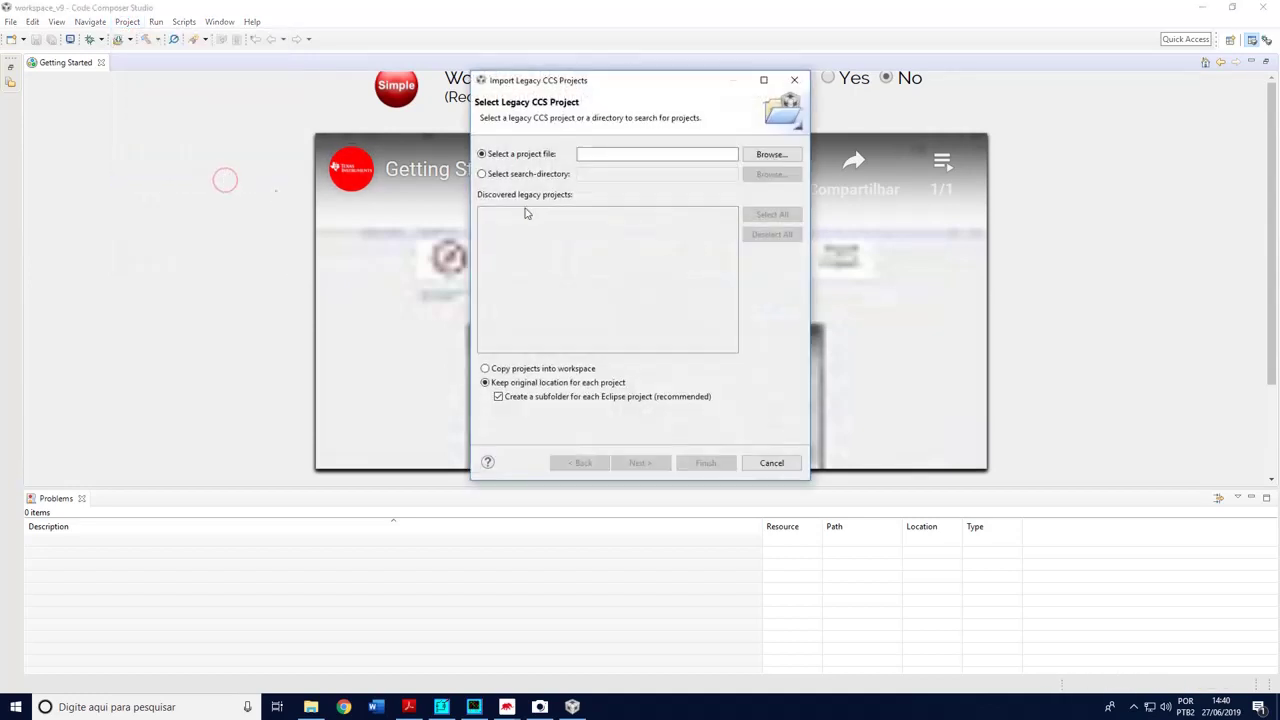
pyautogui.click(773, 156)
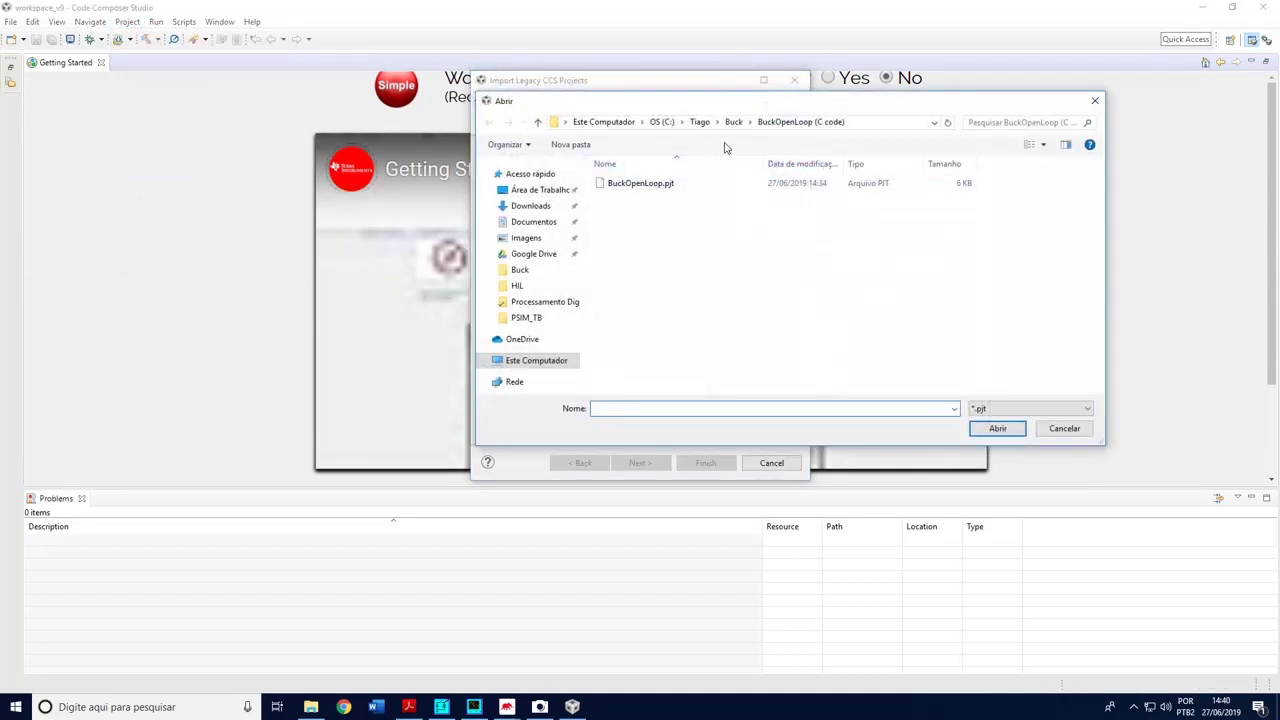
pyautogui.click(733, 122)
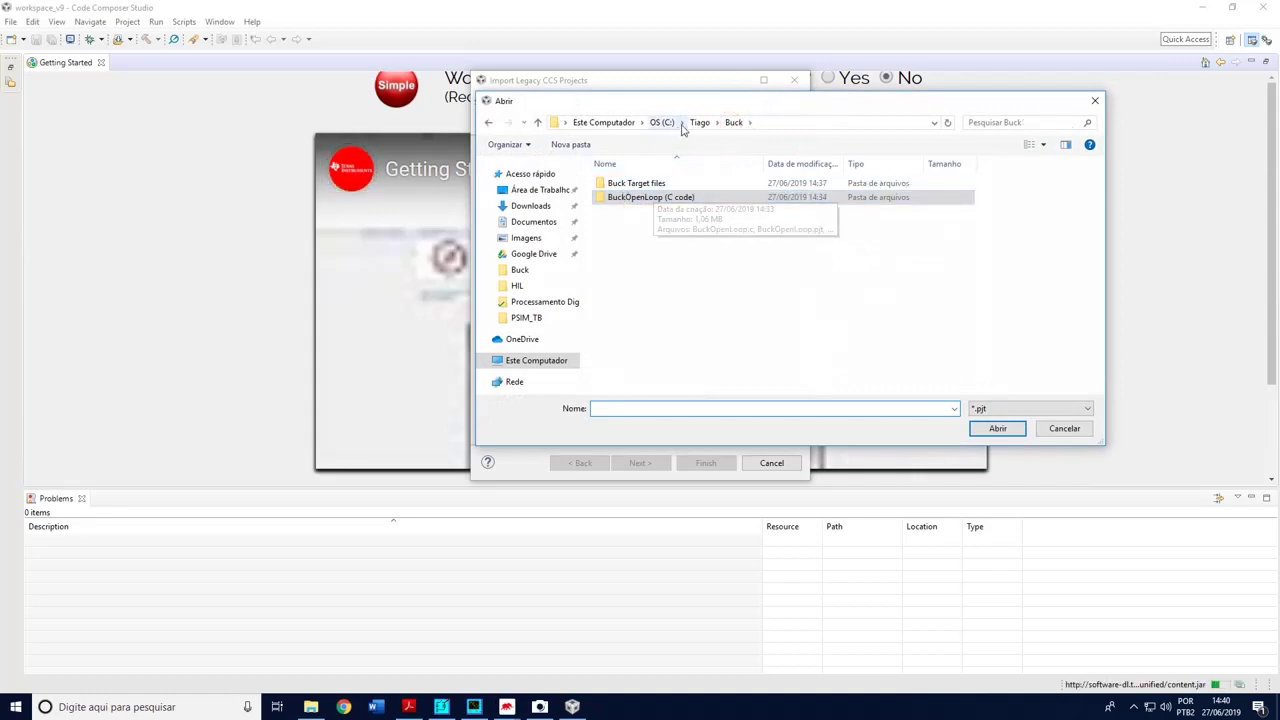
pyautogui.click(632, 199)
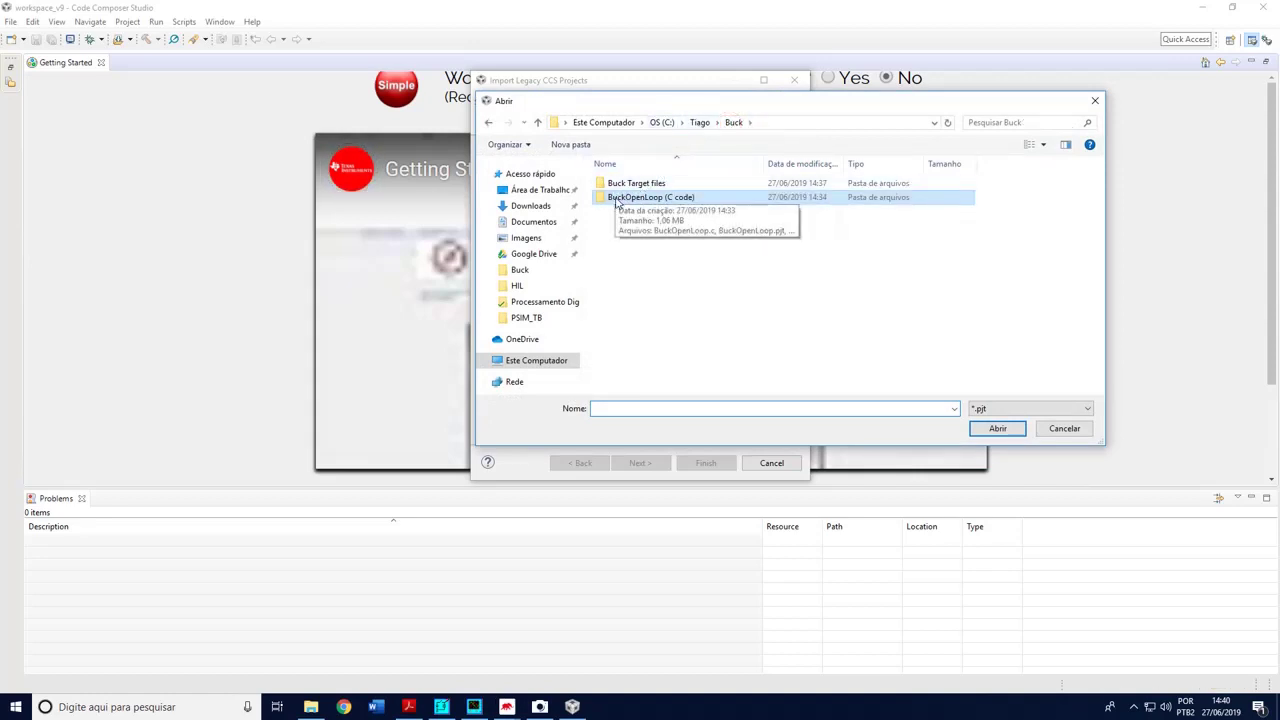
pyautogui.doubleClick(617, 197)
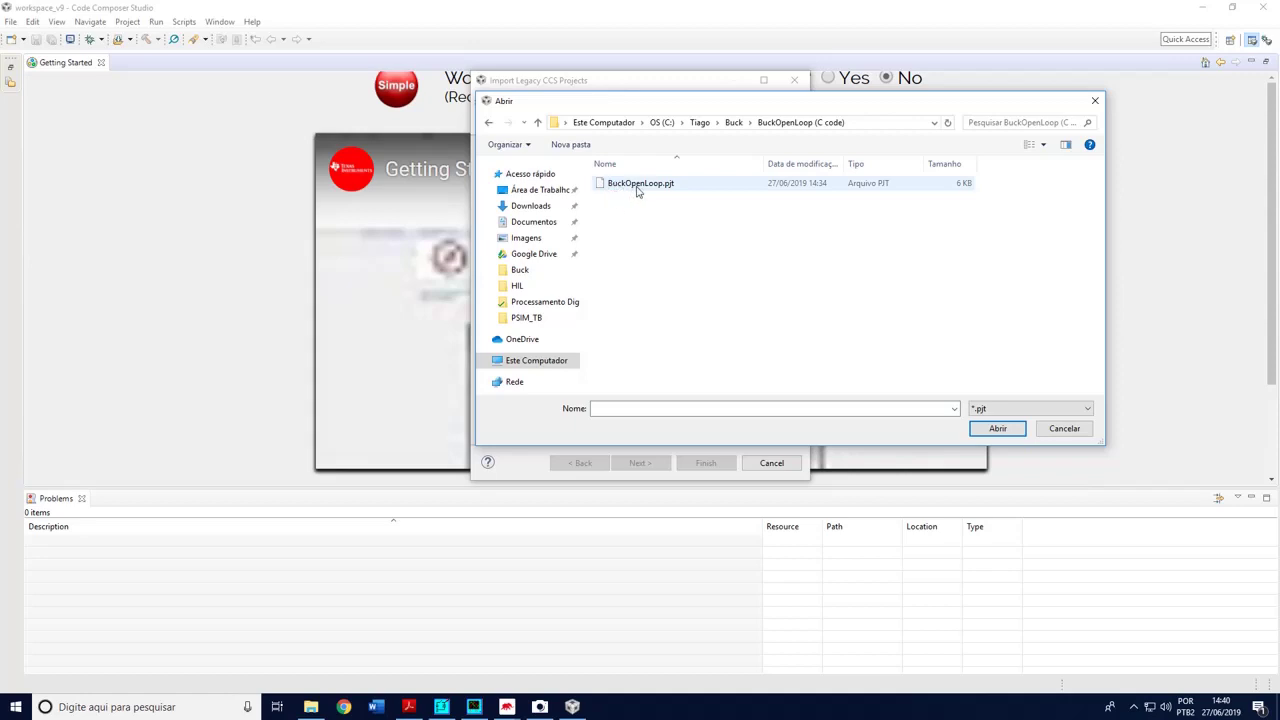
pyautogui.click(664, 189)
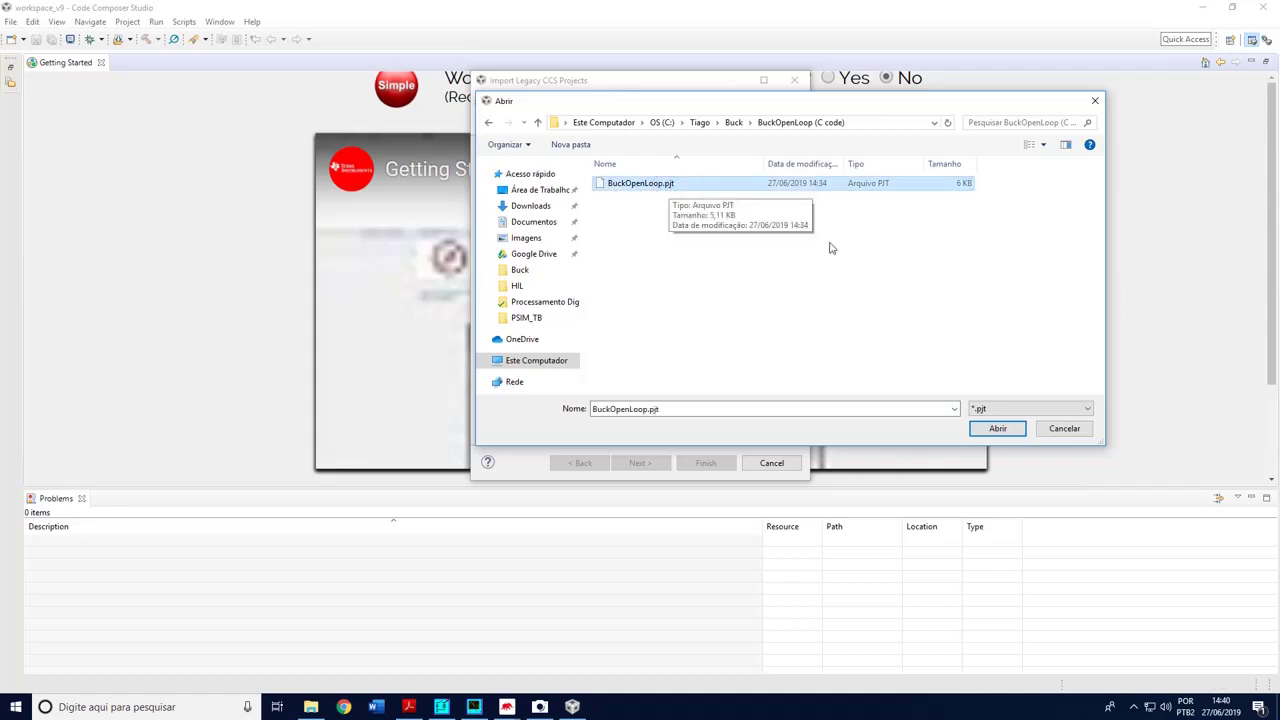
pyautogui.click(998, 429)
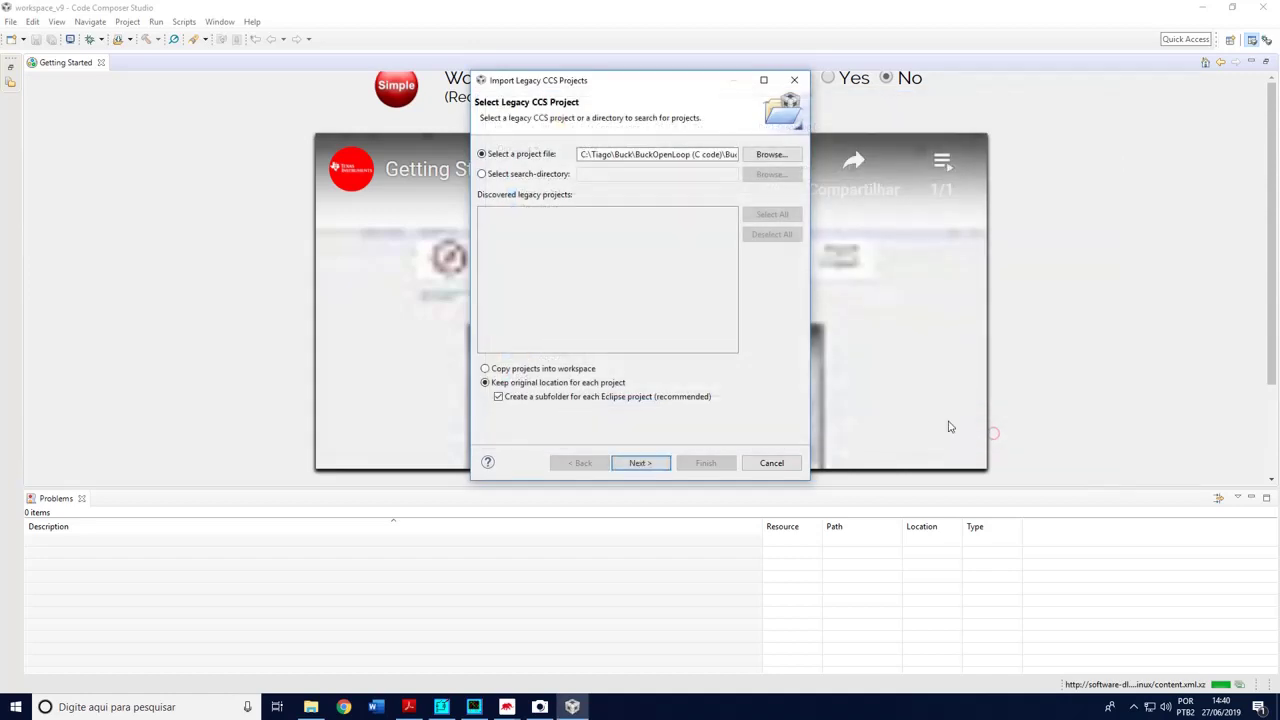
pyautogui.click(641, 463)
pyautogui.click(703, 463)
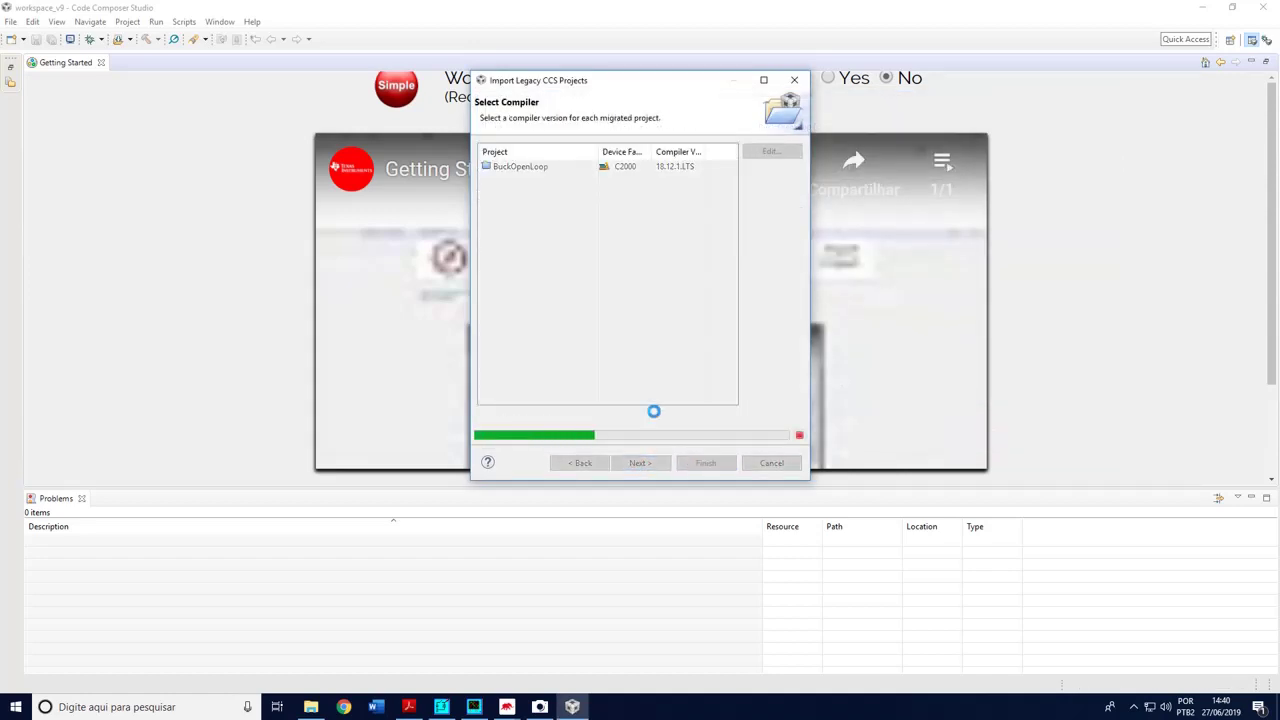
pyautogui.click(773, 290)
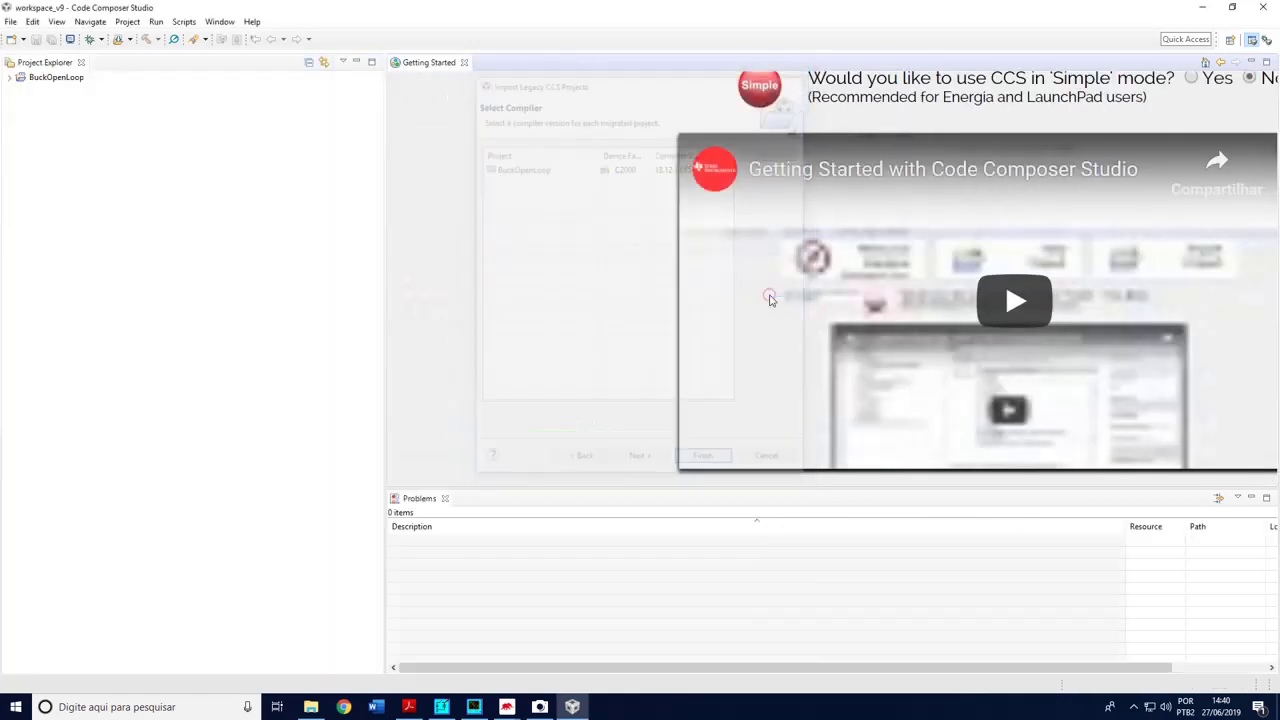
# Review the products used in the BuckOpenLoop project properties and apply them
pyautogui.rightClick(50, 78)
pyautogui.click(134, 488)
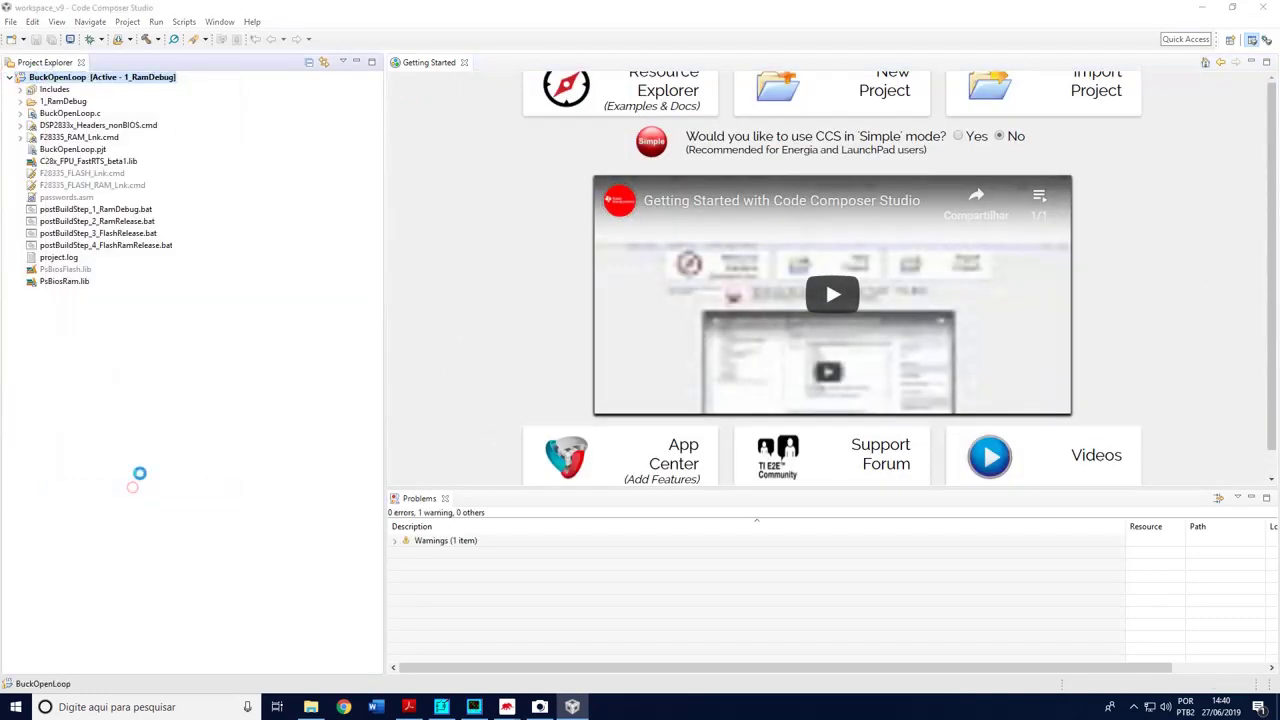
pyautogui.click(603, 210)
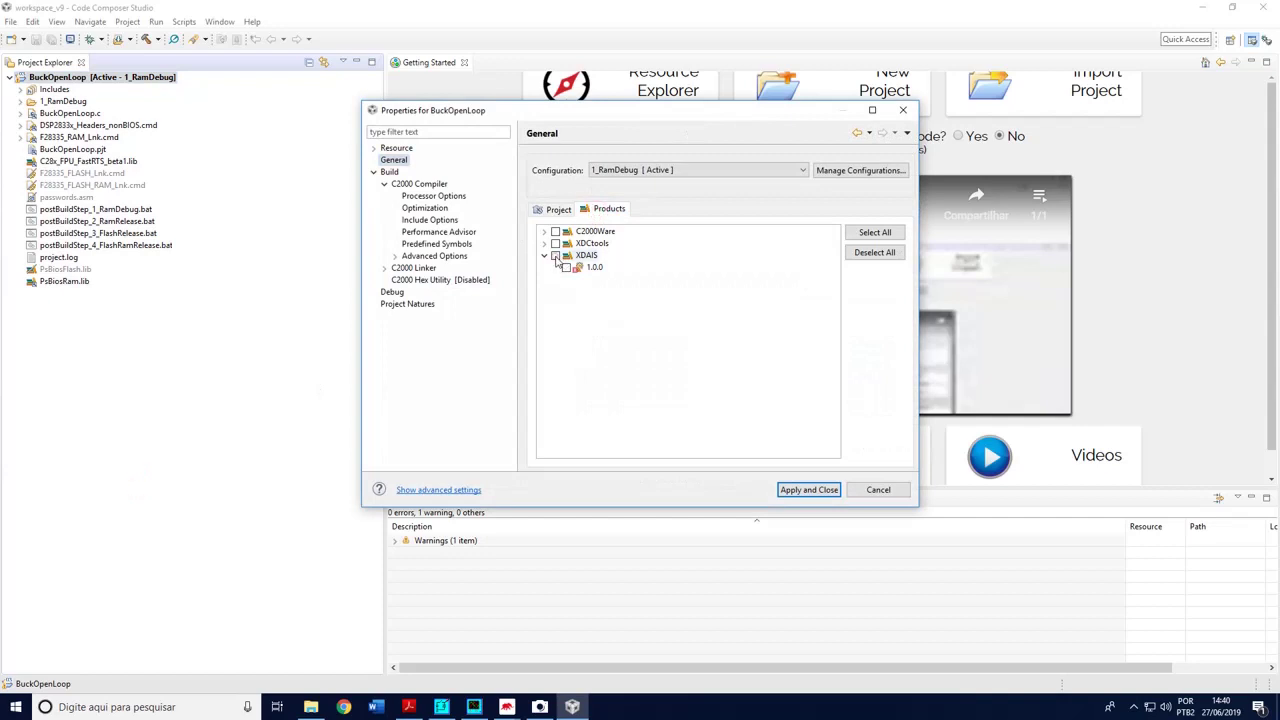
pyautogui.click(790, 489)
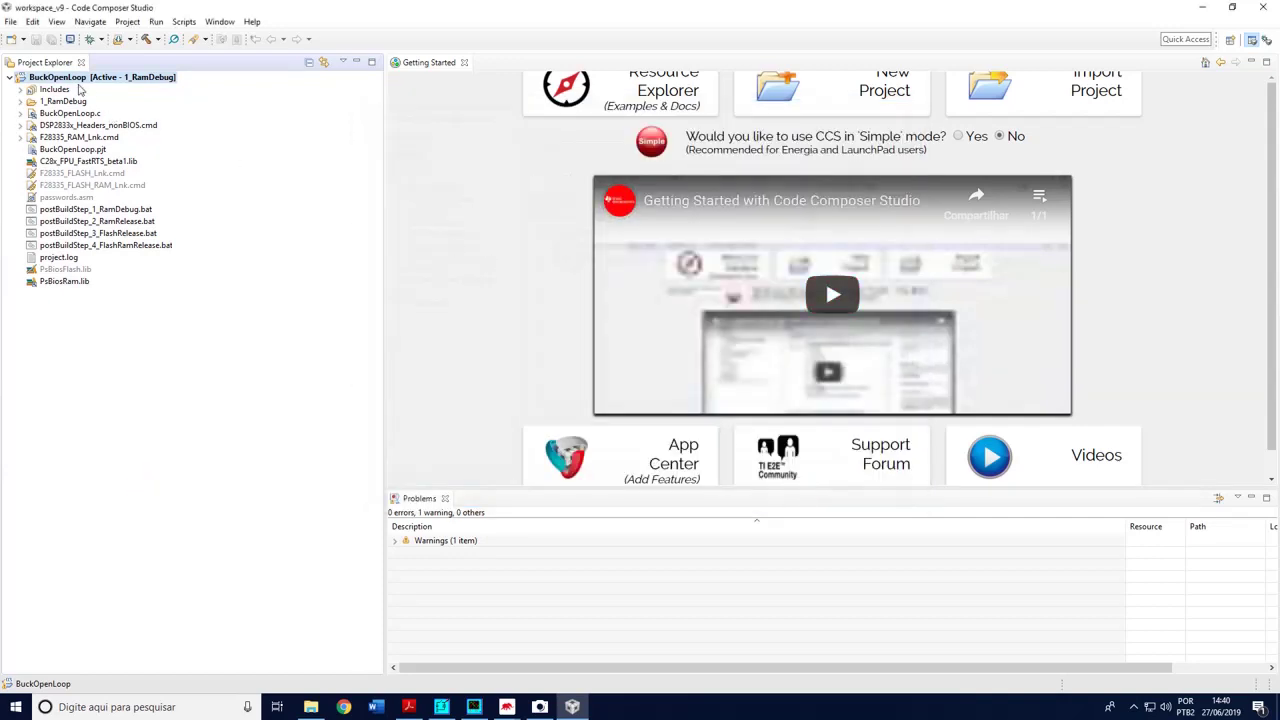
# Create and save a target configuration for TMS320F28335 over the XDS100v1 USB Debug Probe
pyautogui.rightClick(70, 84)
pyautogui.moveTo(163, 91)
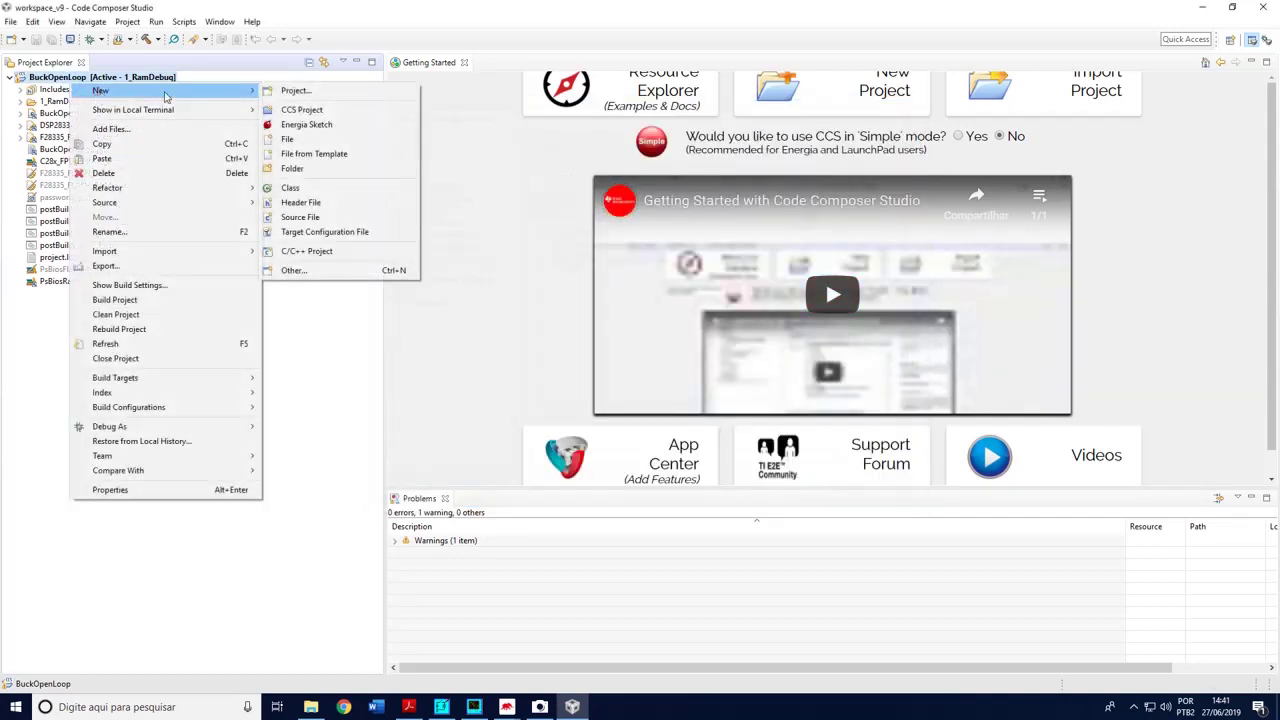
pyautogui.click(350, 232)
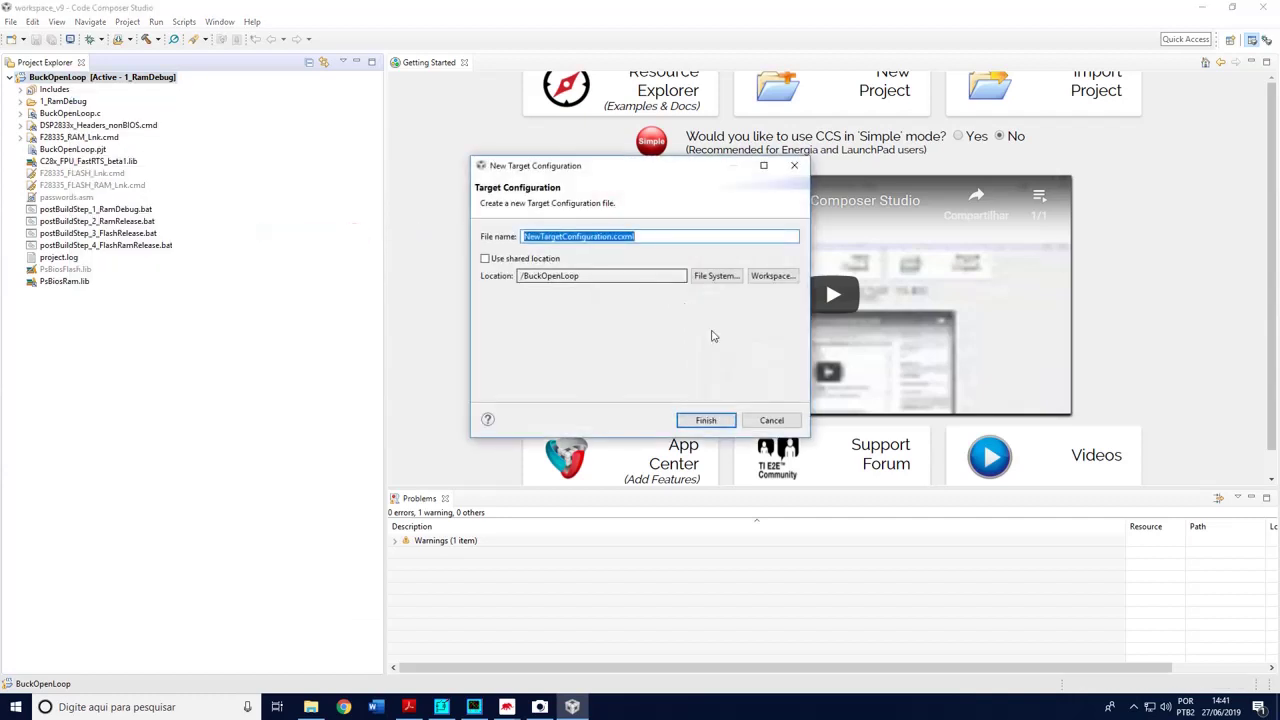
pyautogui.click(703, 421)
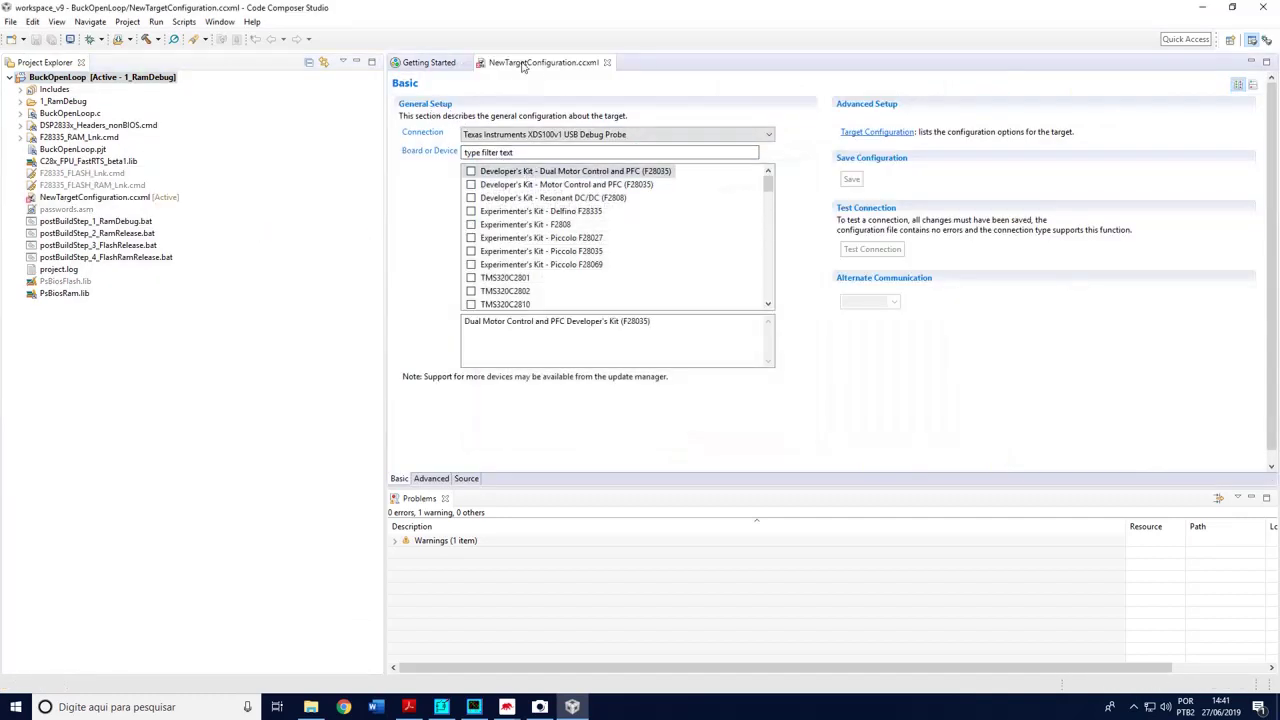
pyautogui.click(555, 138)
pyautogui.click(553, 136)
pyautogui.click(525, 152)
pyautogui.write('28335')
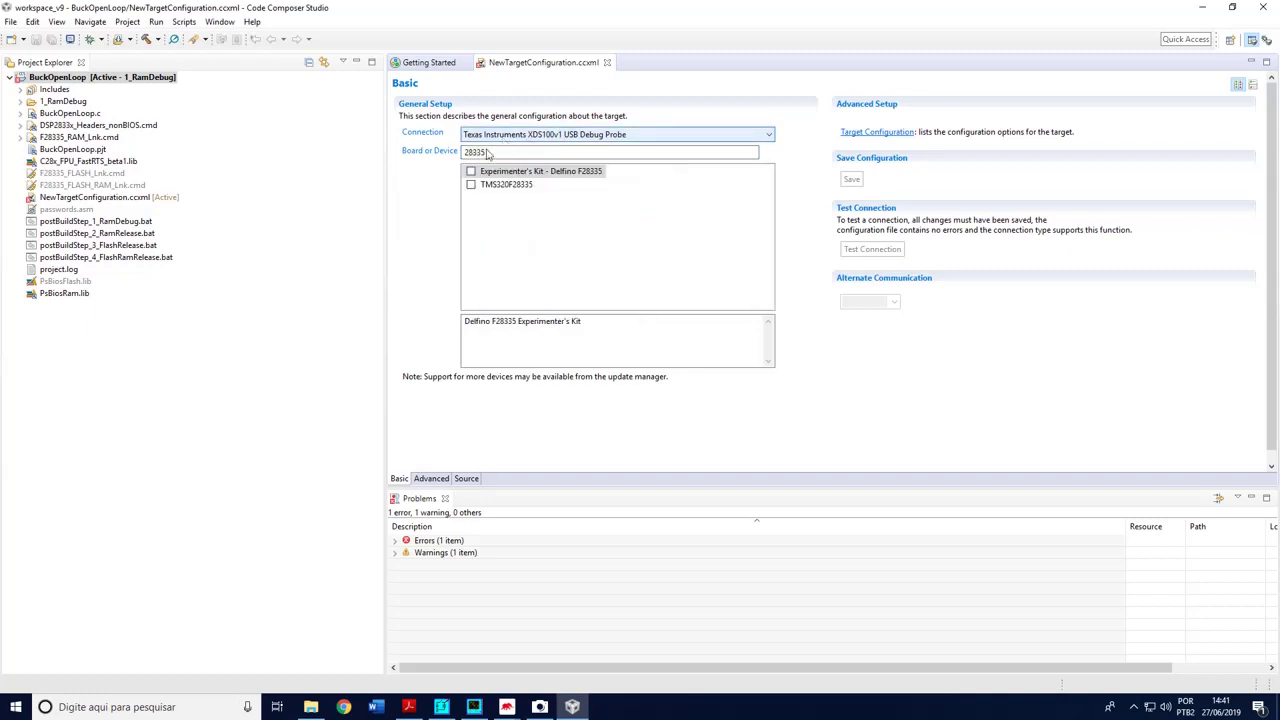
pyautogui.click(506, 185)
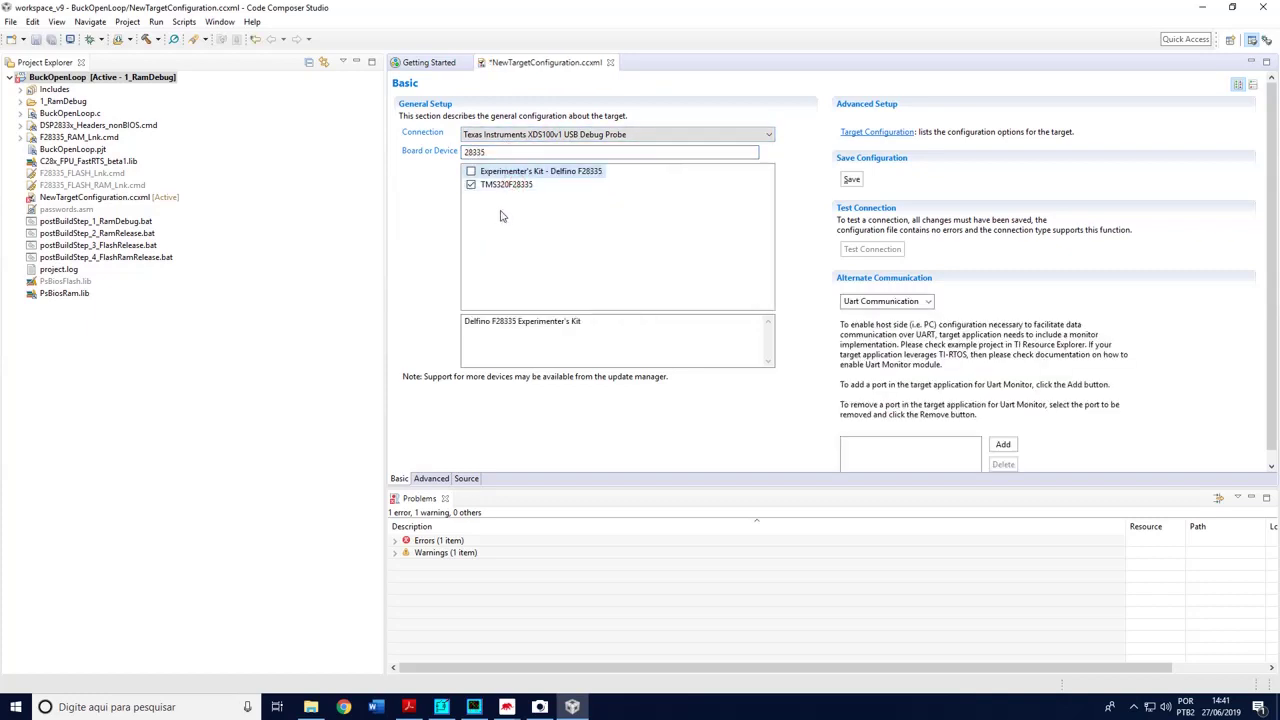
pyautogui.click(851, 180)
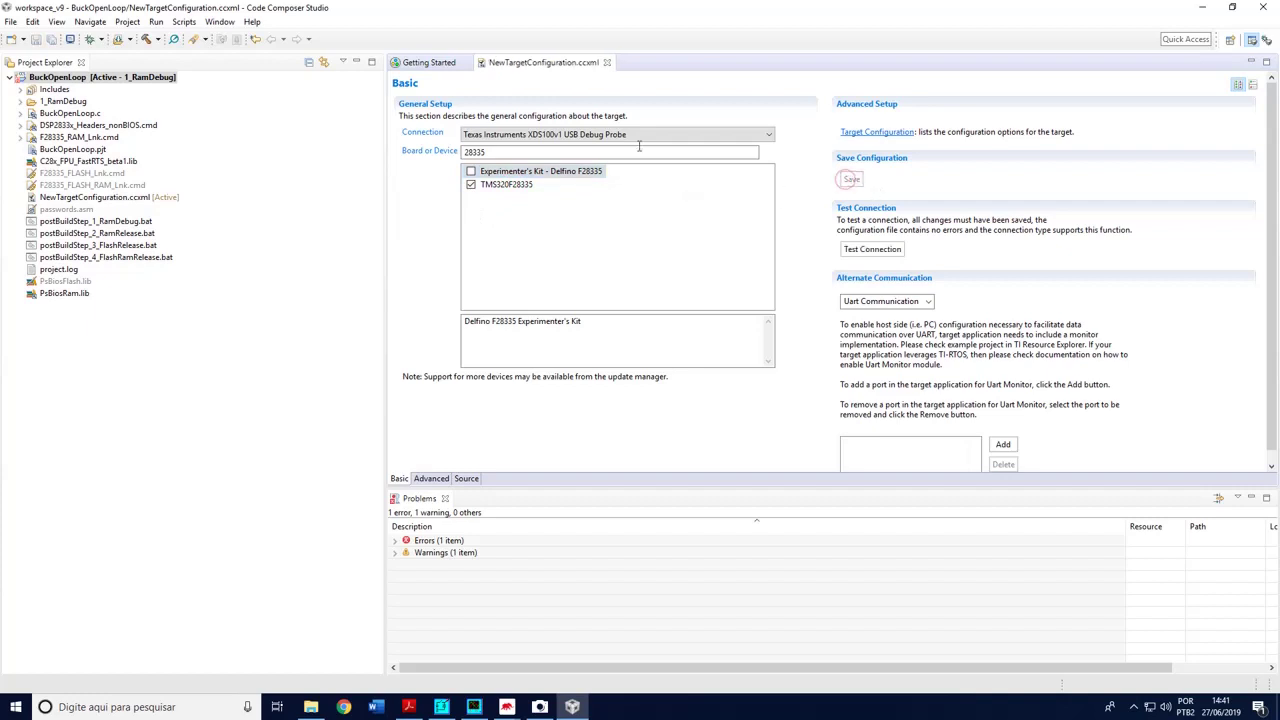
# Test the JTAG connection, confirm the scan test succeeded, and close the results
pyautogui.click(858, 252)
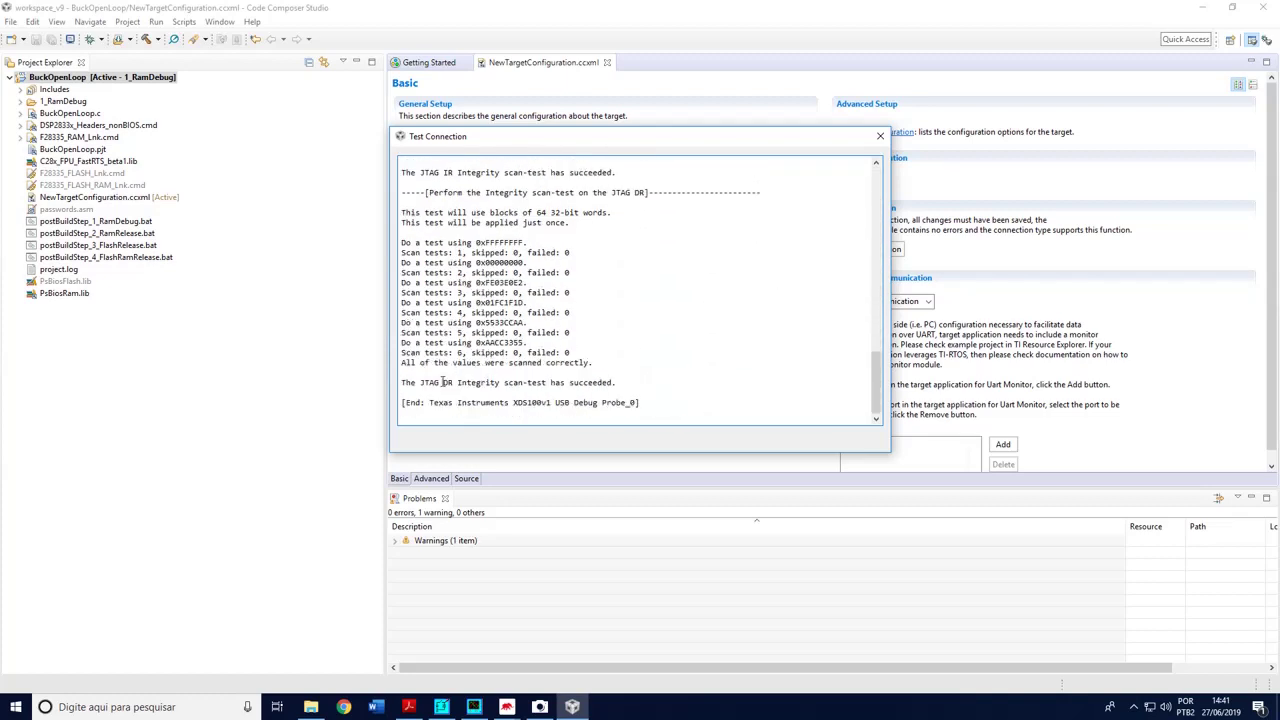
pyautogui.moveTo(432, 382); pyautogui.dragTo(686, 383)
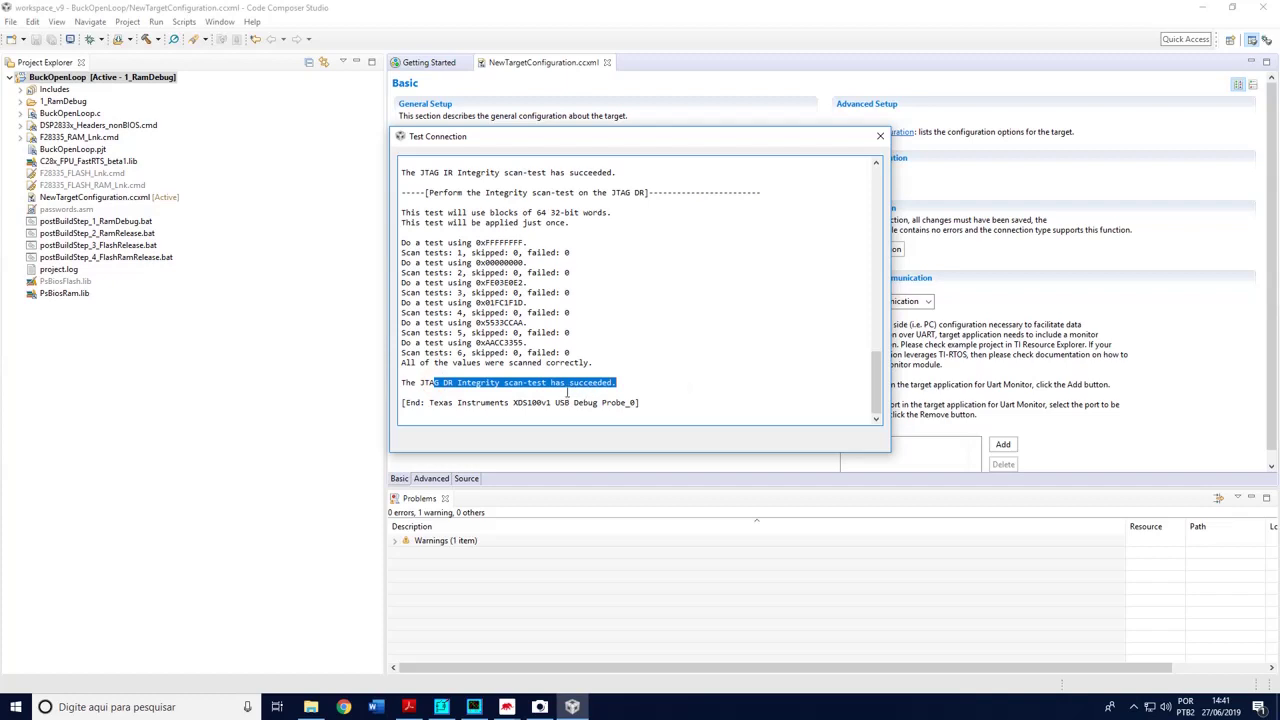
pyautogui.click(880, 136)
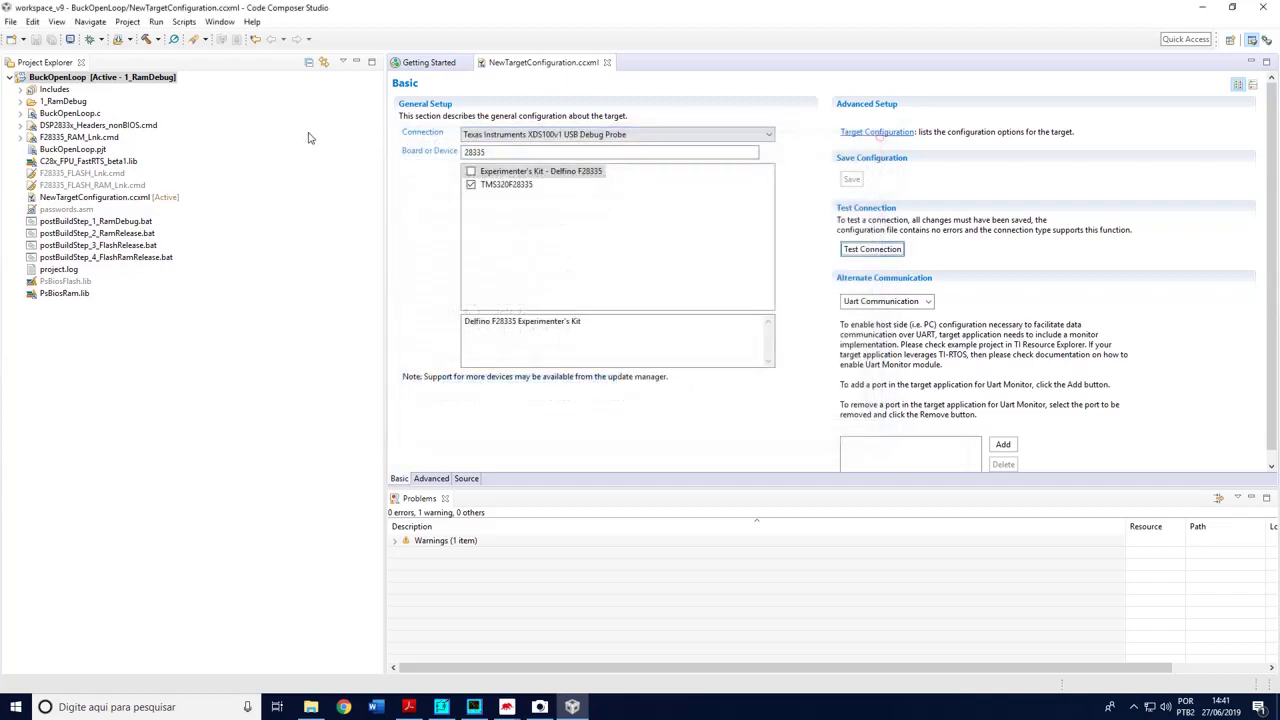
# Start debugging BuckOpenLoop on the F28335, then place a narrowed oscilloscope camera view on the left
pyautogui.click(90, 40)
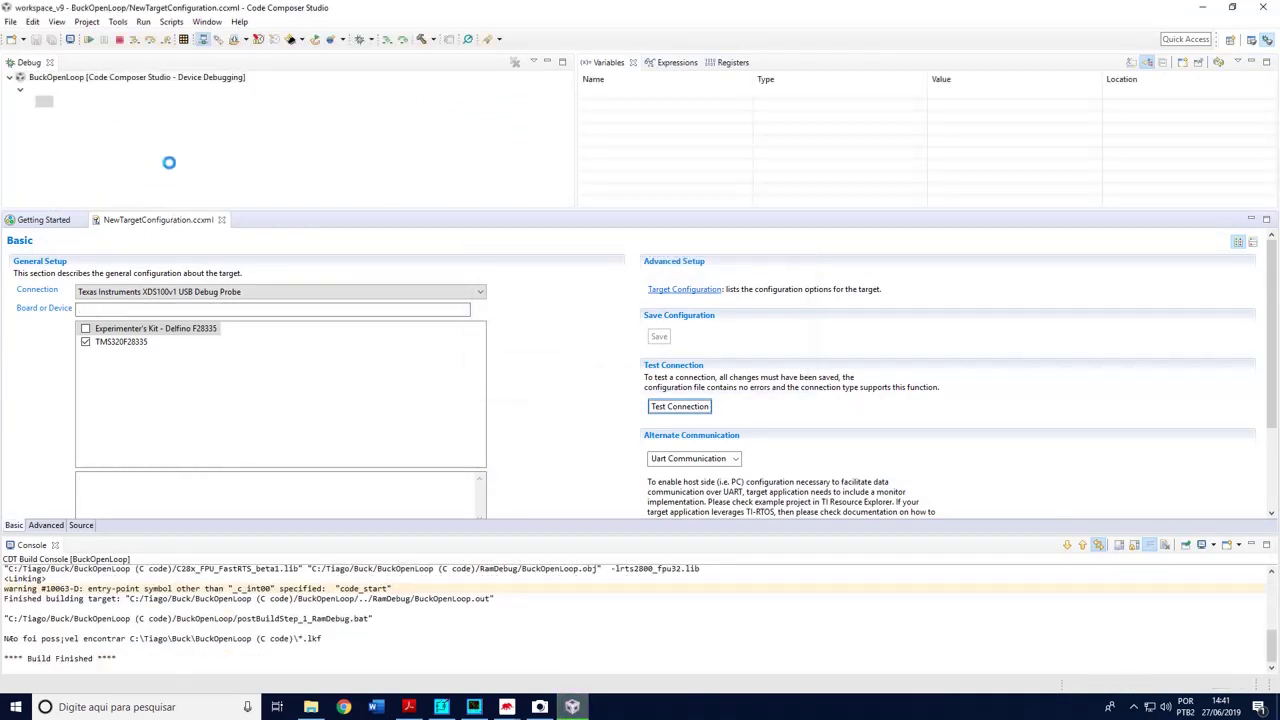
pyautogui.click(1231, 8)
pyautogui.click(540, 707)
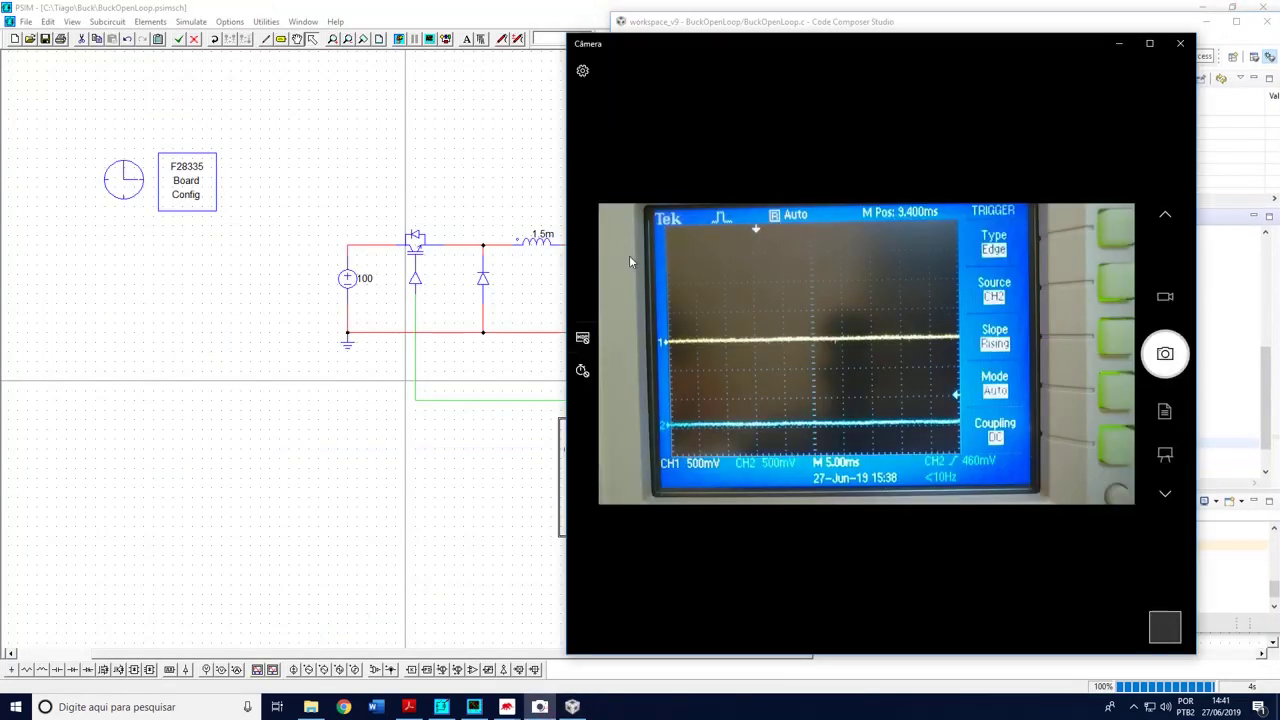
pyautogui.moveTo(1020, 38); pyautogui.dragTo(462, 33)
pyautogui.moveTo(645, 333); pyautogui.dragTo(598, 333)
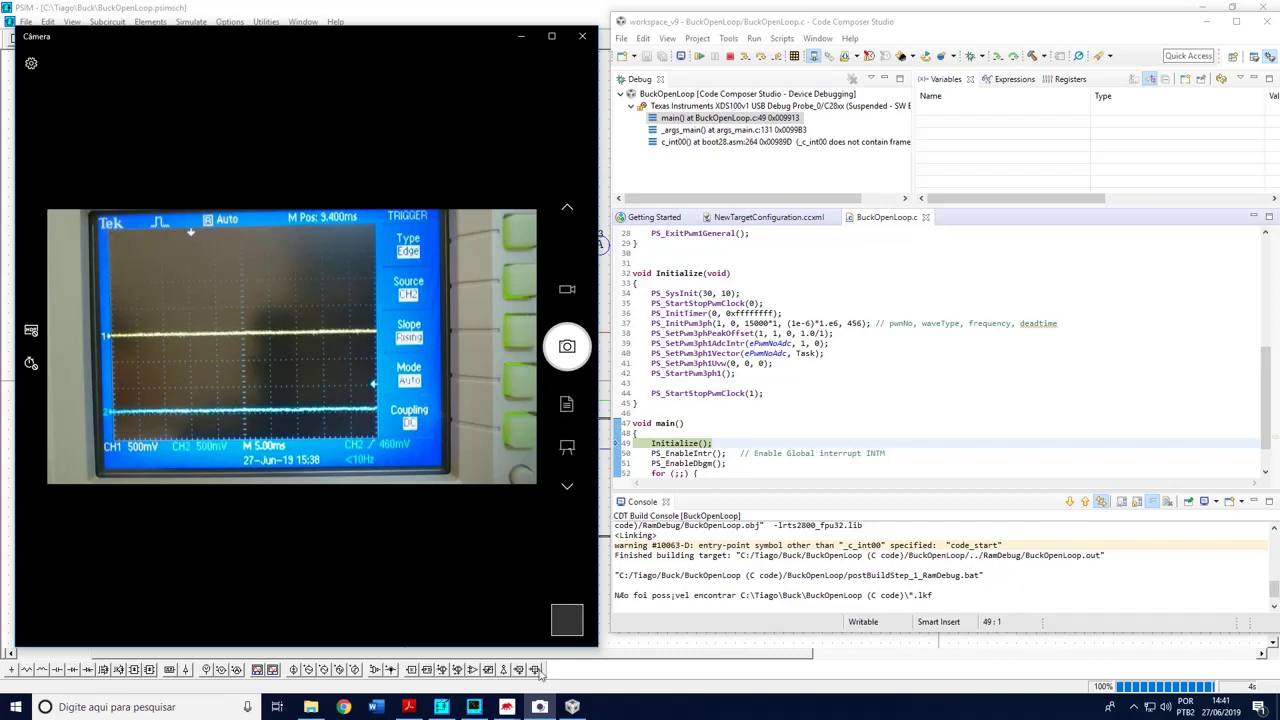
# In HIL SCADA, check the settings of analog output HIL 0
pyautogui.moveTo(506, 707)
pyautogui.click(630, 655)
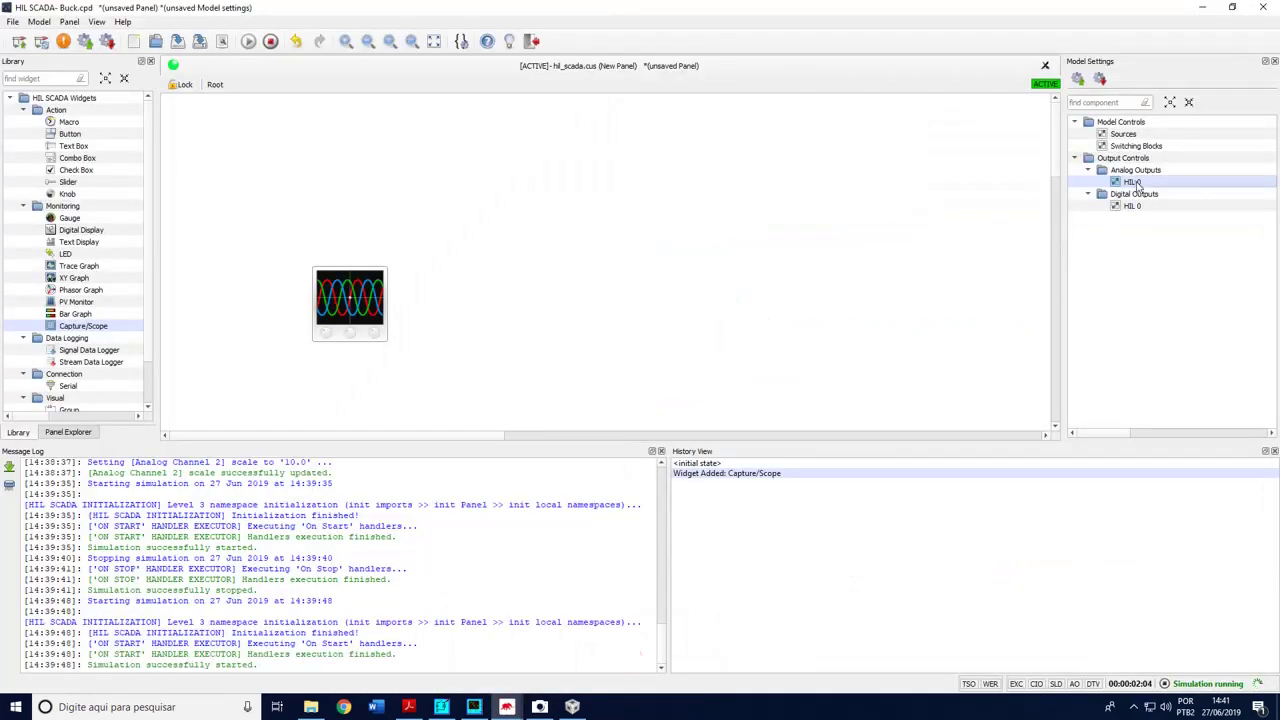
pyautogui.doubleClick(1133, 182)
pyautogui.click(877, 140)
# Put Code Composer Studio beside the camera view and resume the buck program on the target
pyautogui.hotkey('alt', 'Tab')
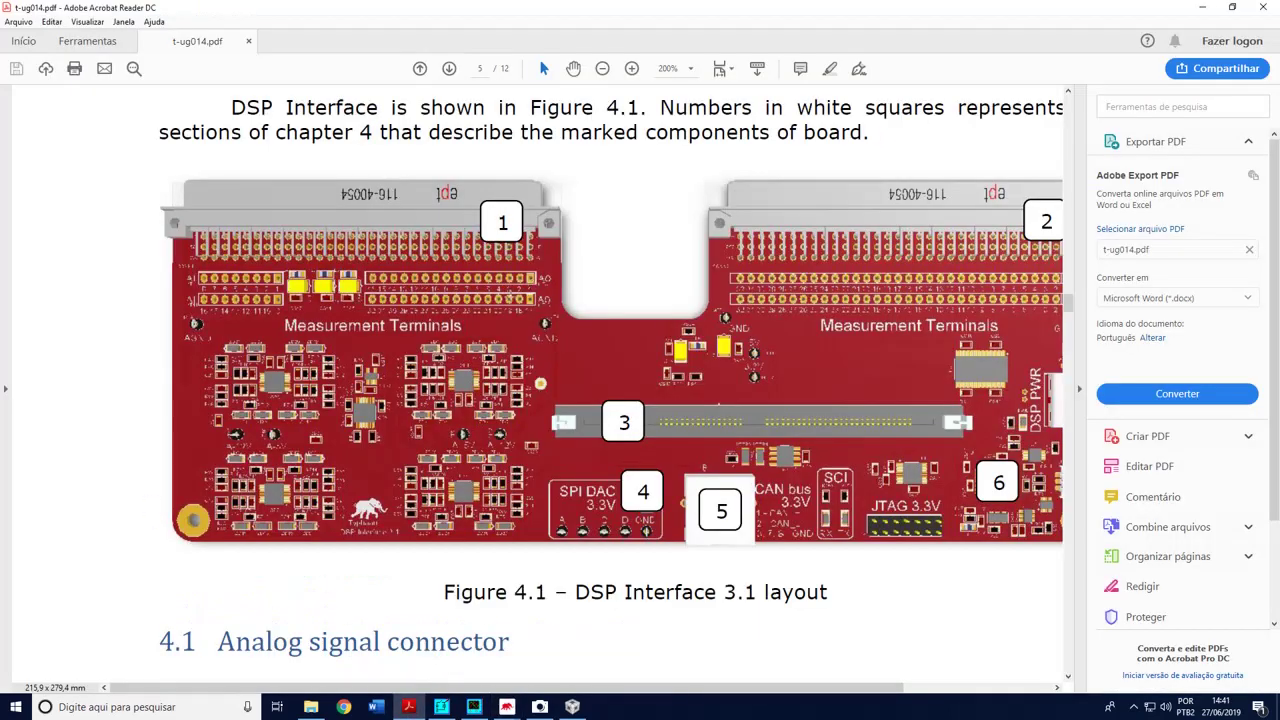
pyautogui.click(539, 707)
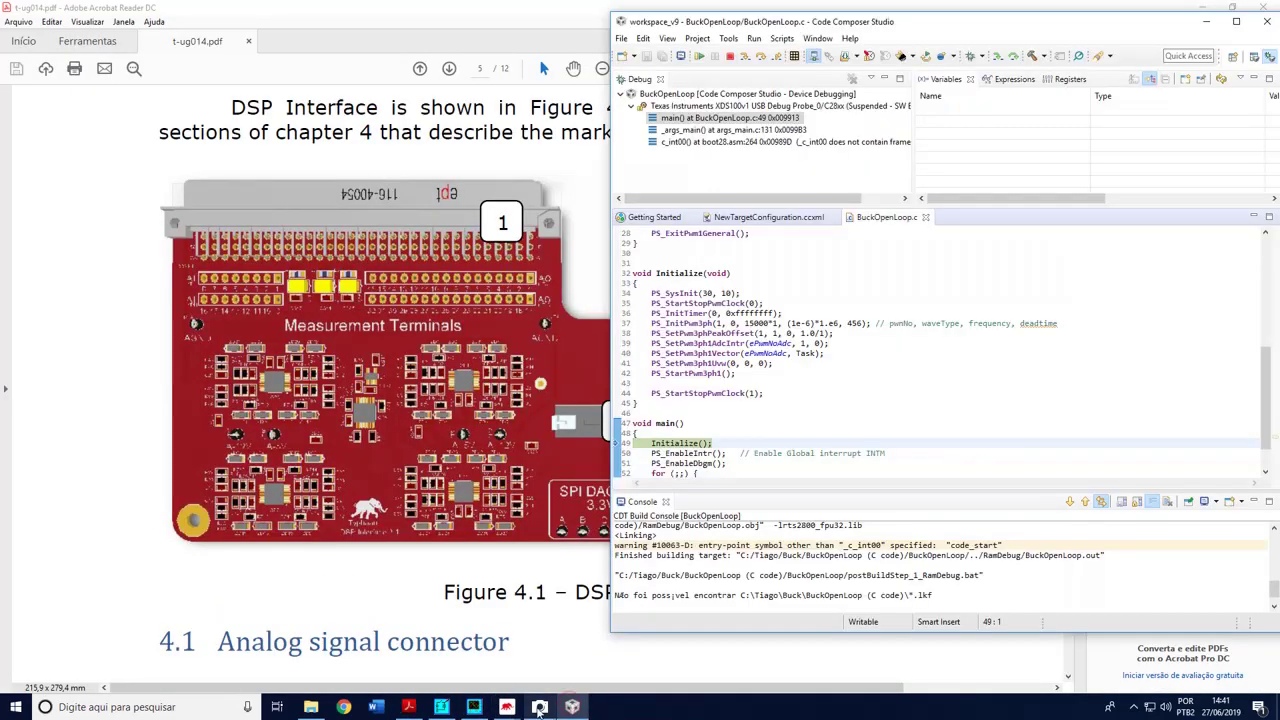
pyautogui.moveTo(539, 707)
pyautogui.click(487, 666)
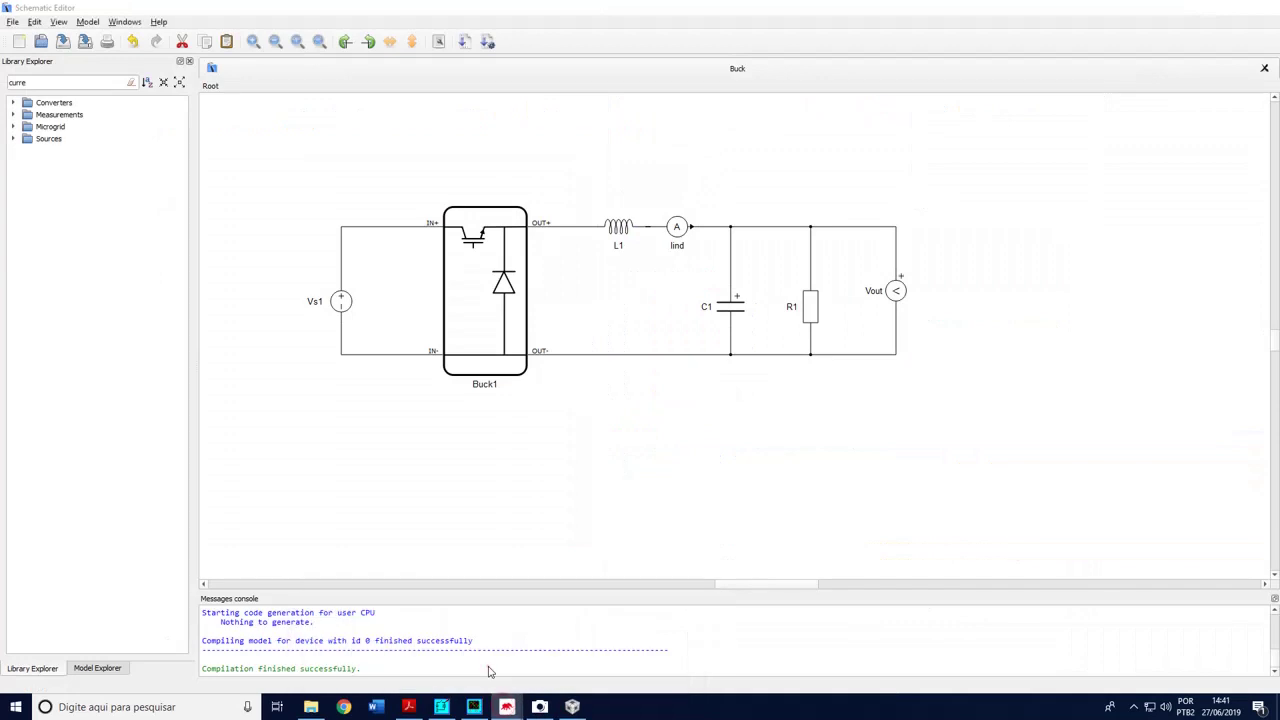
pyautogui.click(539, 707)
pyautogui.click(572, 707)
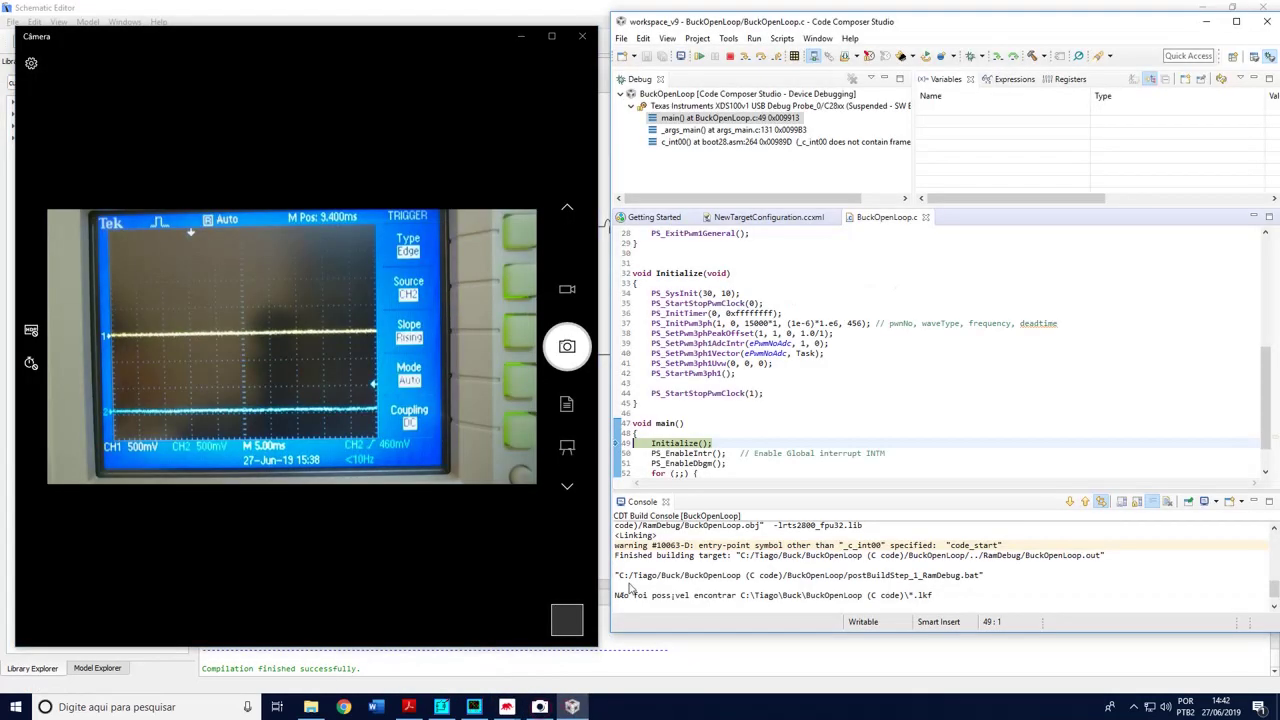
pyautogui.click(699, 57)
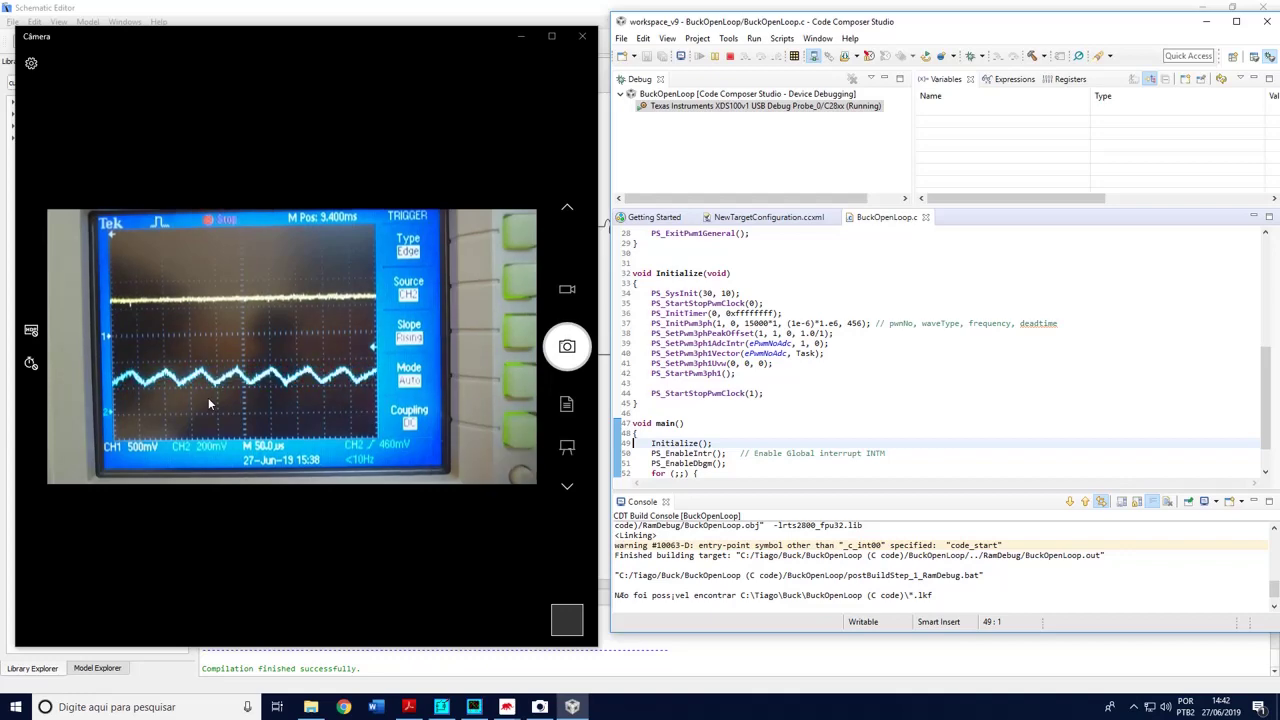
# Zoom into a few cycles of the simulated I3 ripple in Simview, then restore the full range
pyautogui.click(474, 707)
pyautogui.moveTo(709, 447); pyautogui.dragTo(731, 457)
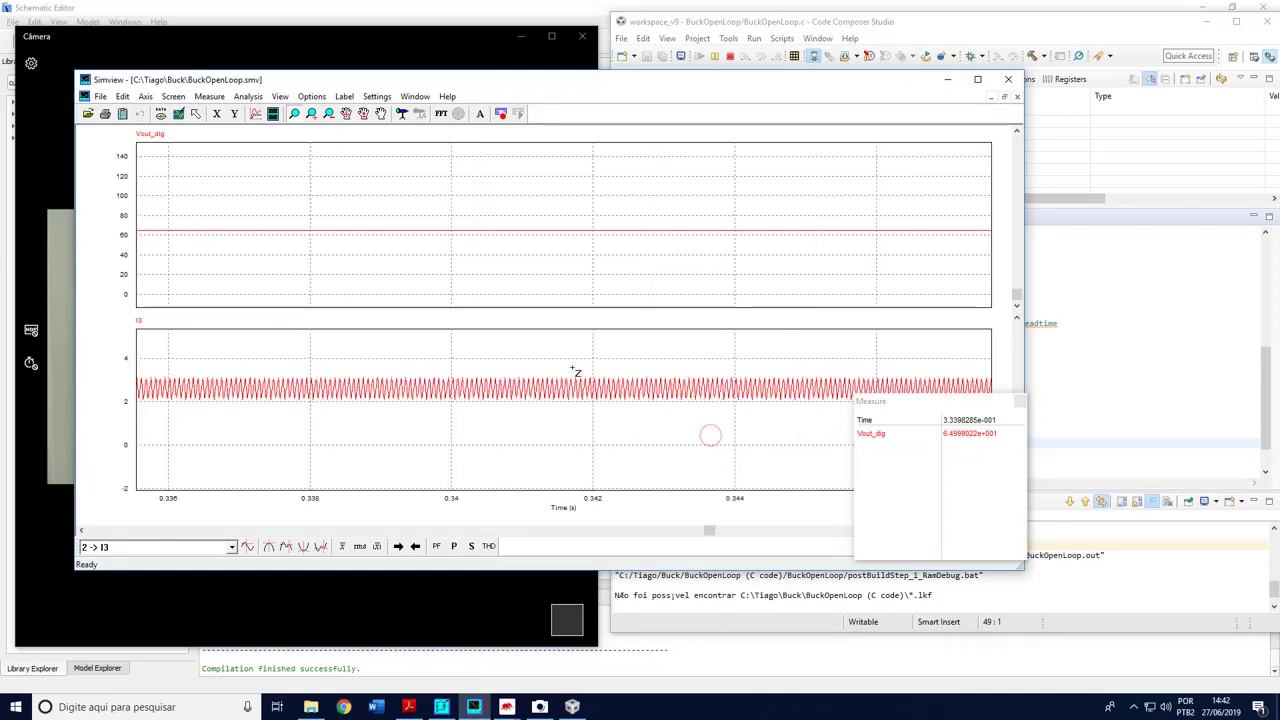
pyautogui.moveTo(569, 363); pyautogui.dragTo(612, 422)
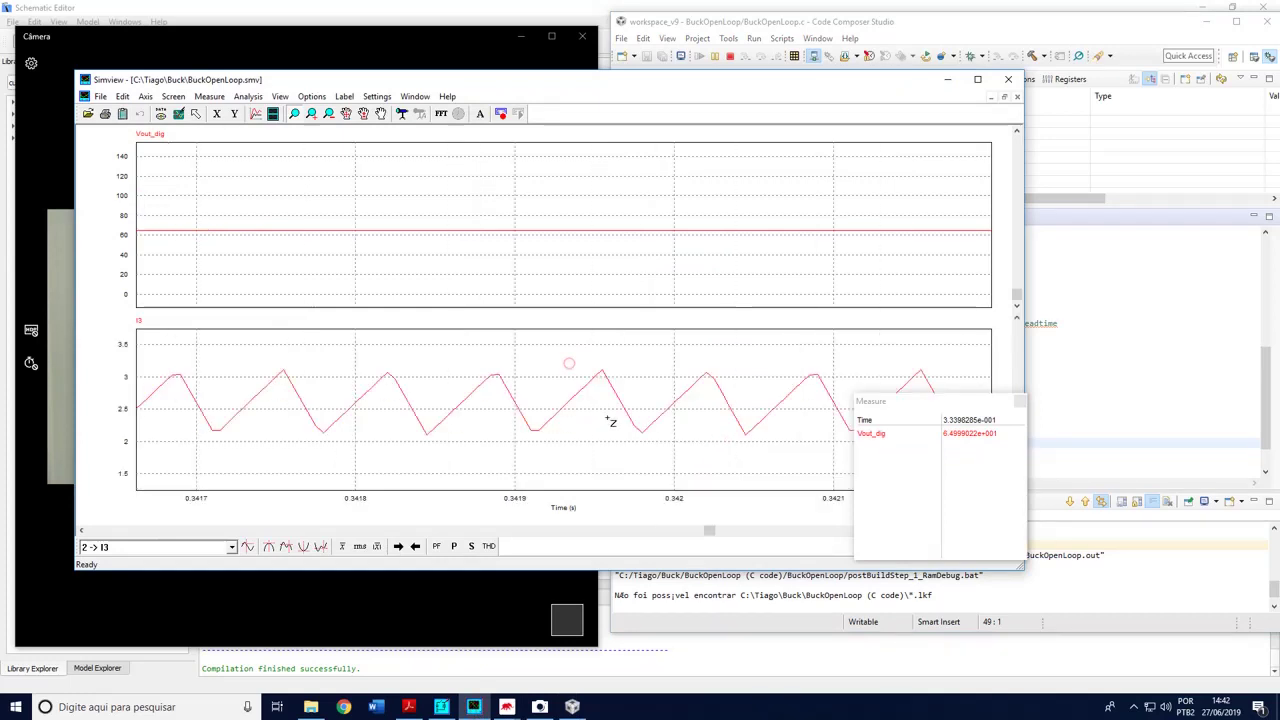
pyautogui.click(186, 118)
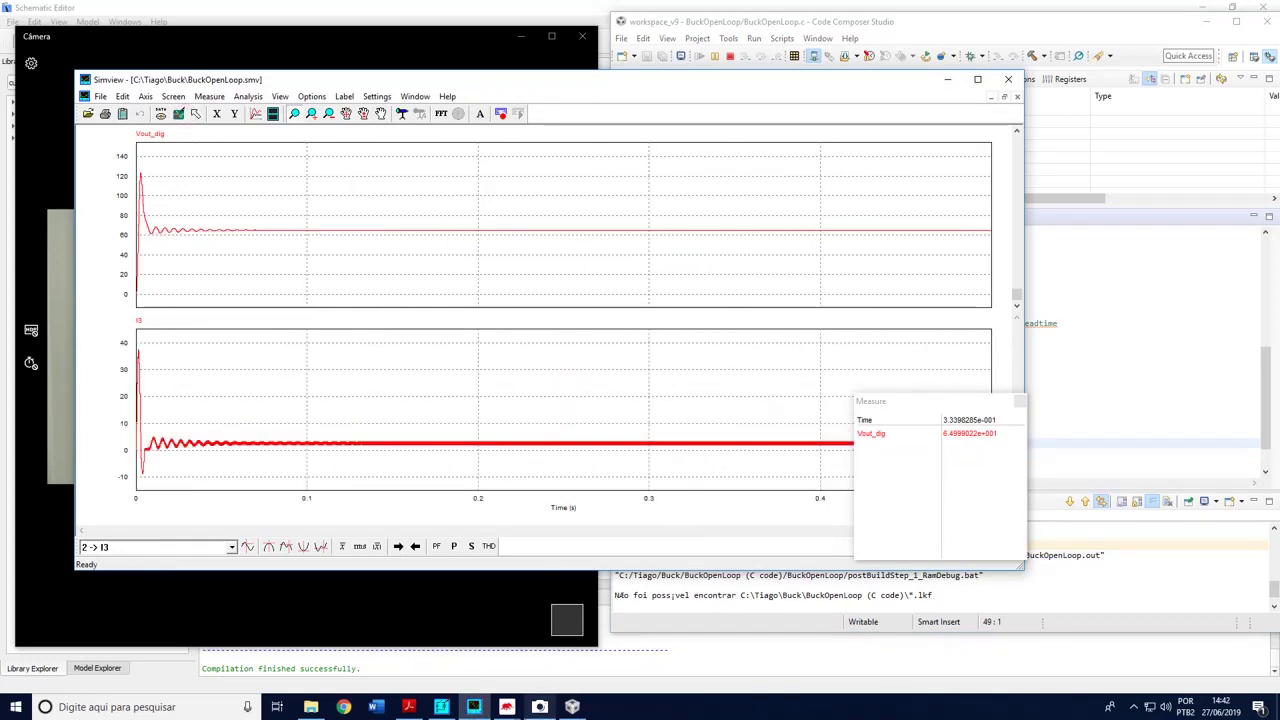
# Bring PSIM's buck schematic forward together with the oscilloscope camera view
pyautogui.moveTo(507, 707)
pyautogui.click(543, 614)
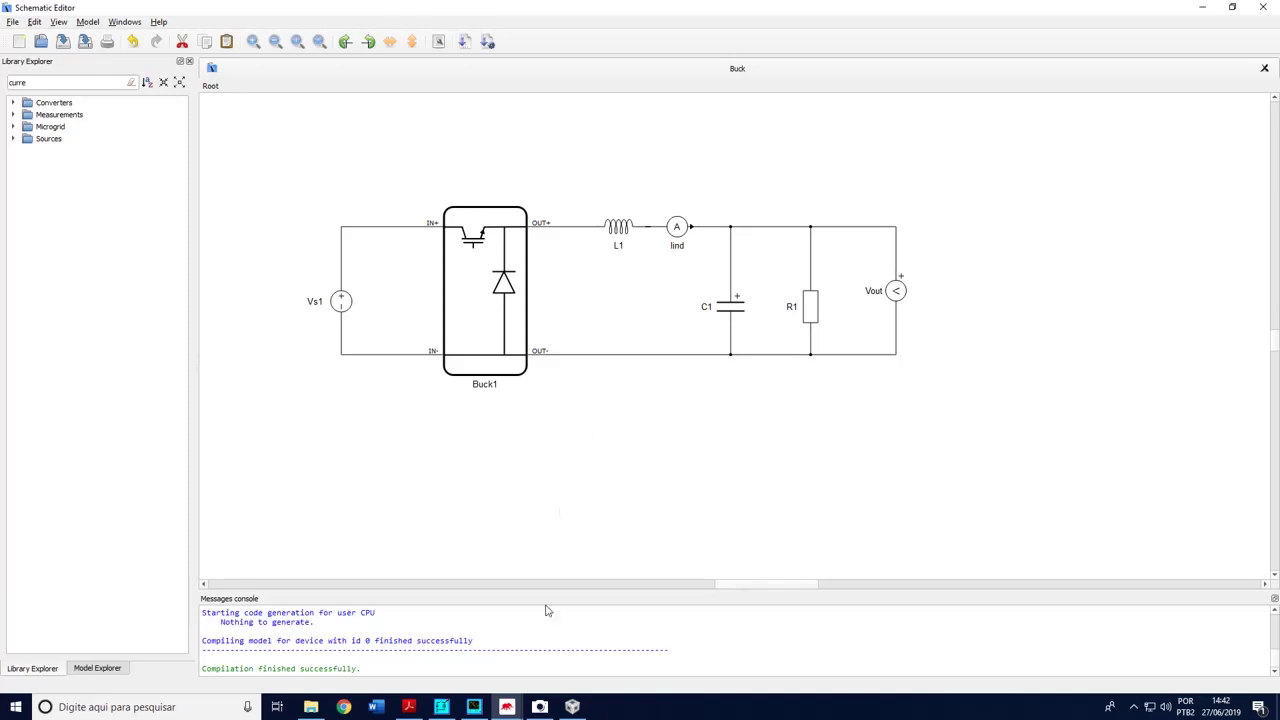
pyautogui.click(443, 707)
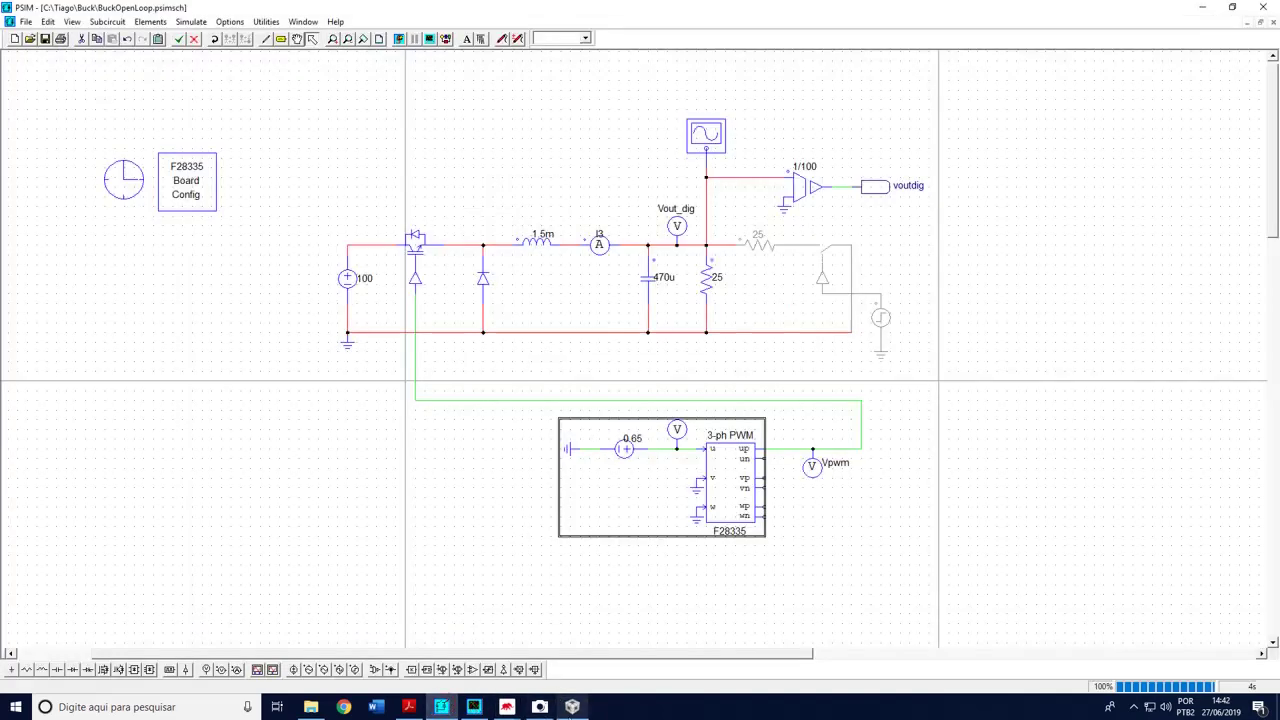
pyautogui.click(540, 707)
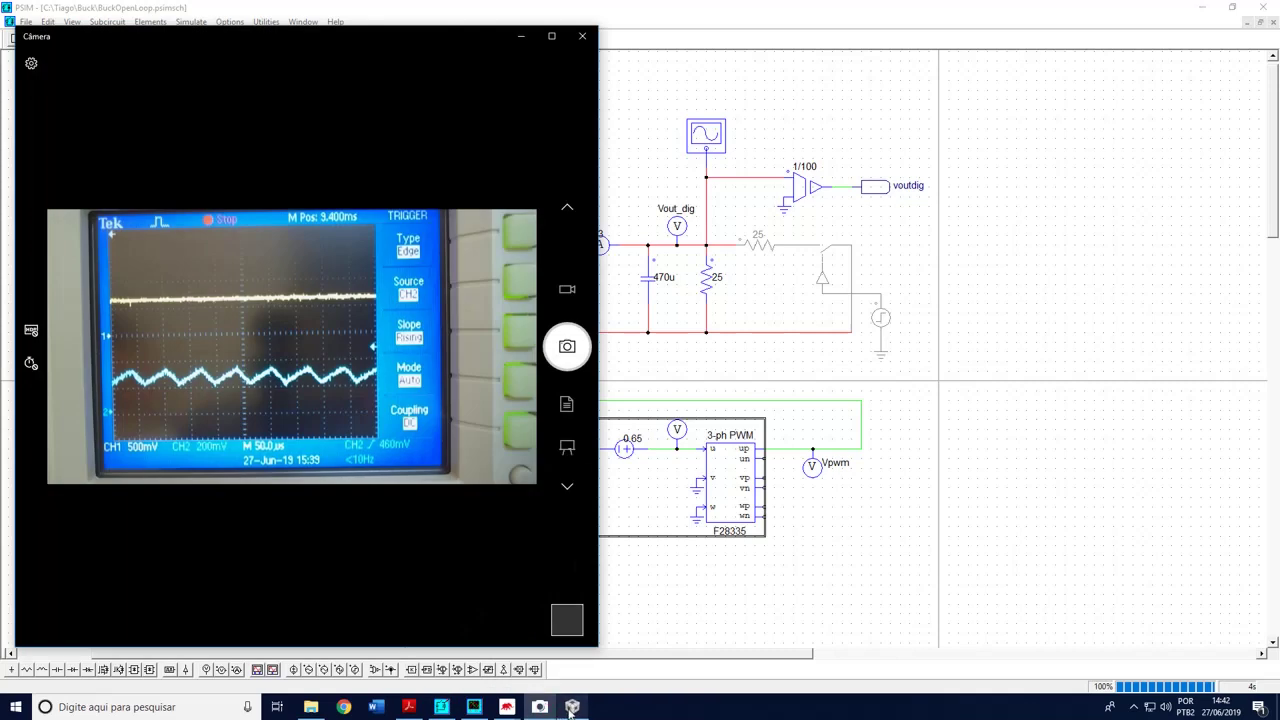
# Watch the scope's steady traces at 5.00 ms per division, then bring Code Composer Studio back
pyautogui.moveTo(572, 710)
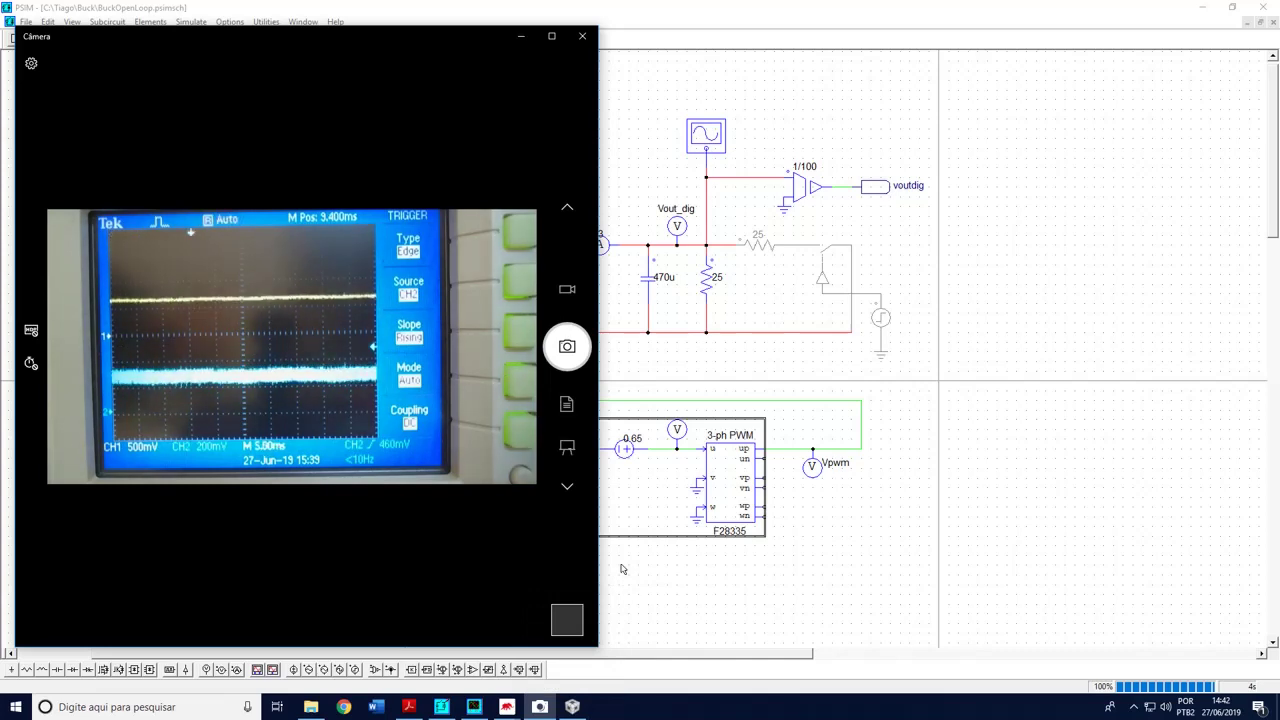
pyautogui.click(572, 706)
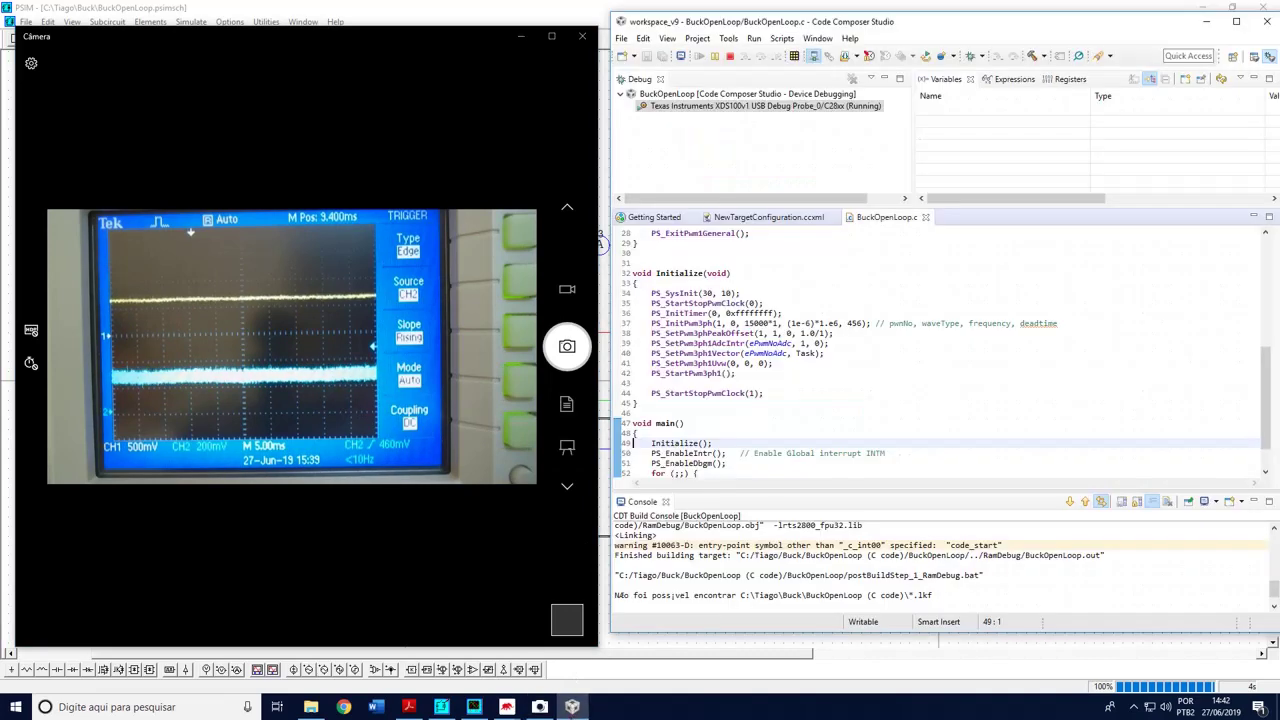
# Terminate and relaunch the debug session to rebuild and reload BuckOpenLoop, then open HIL SCADA
pyautogui.click(730, 57)
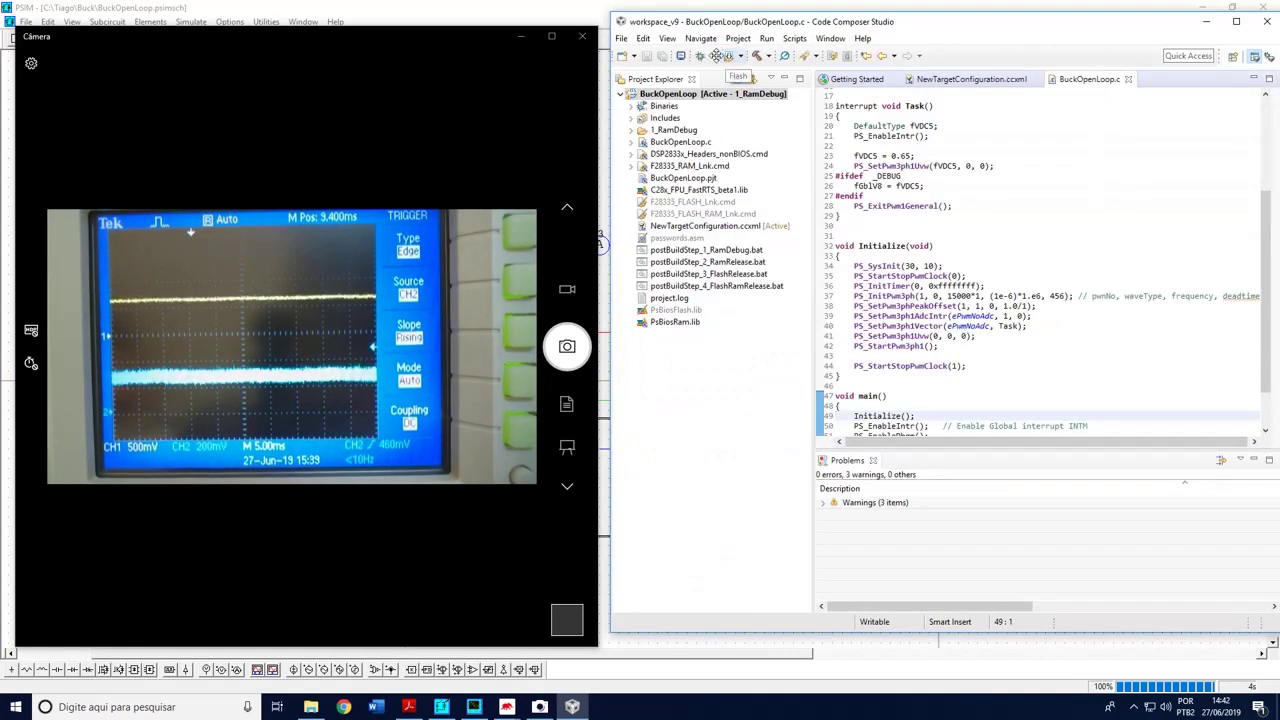
pyautogui.click(718, 56)
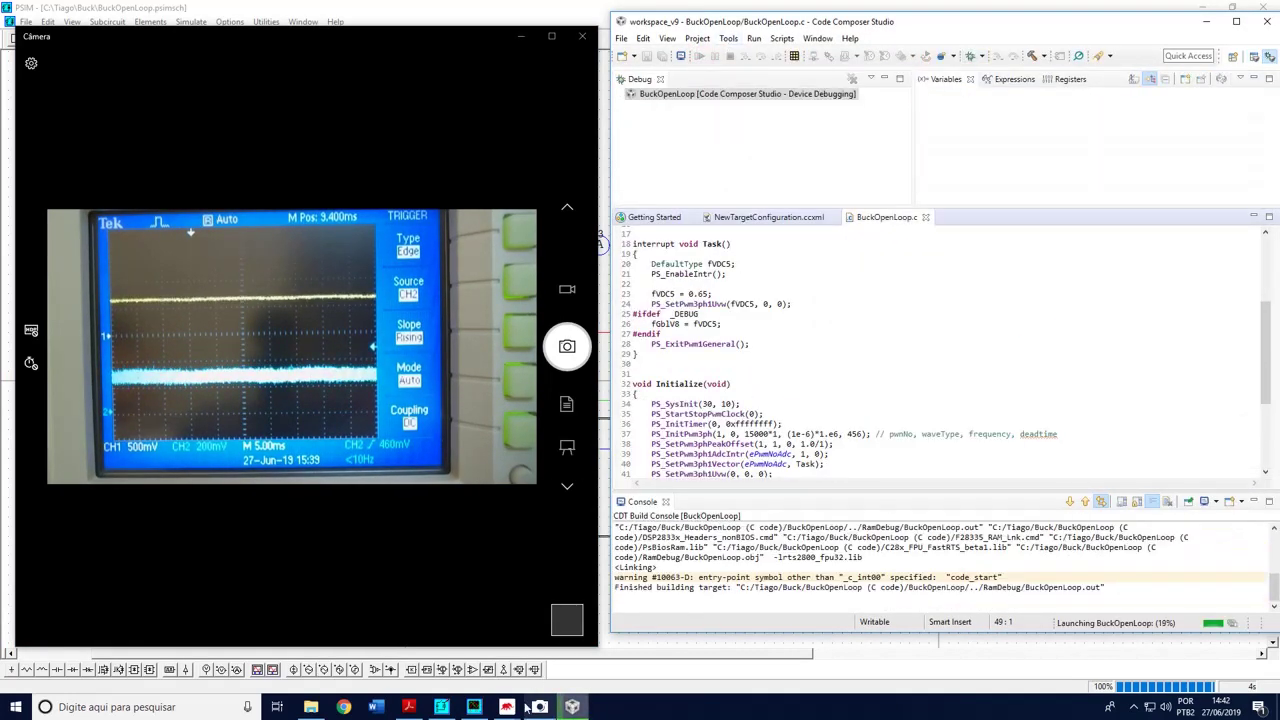
pyautogui.moveTo(510, 706)
pyautogui.click(500, 660)
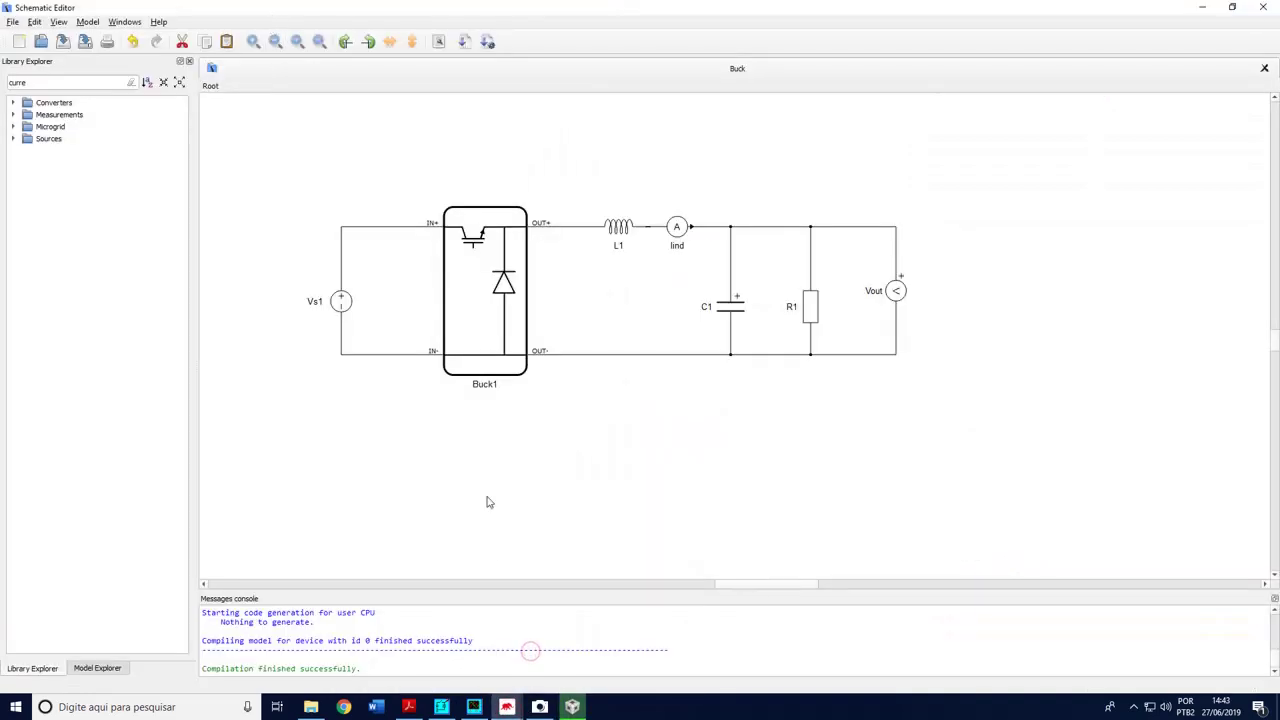
pyautogui.click(598, 657)
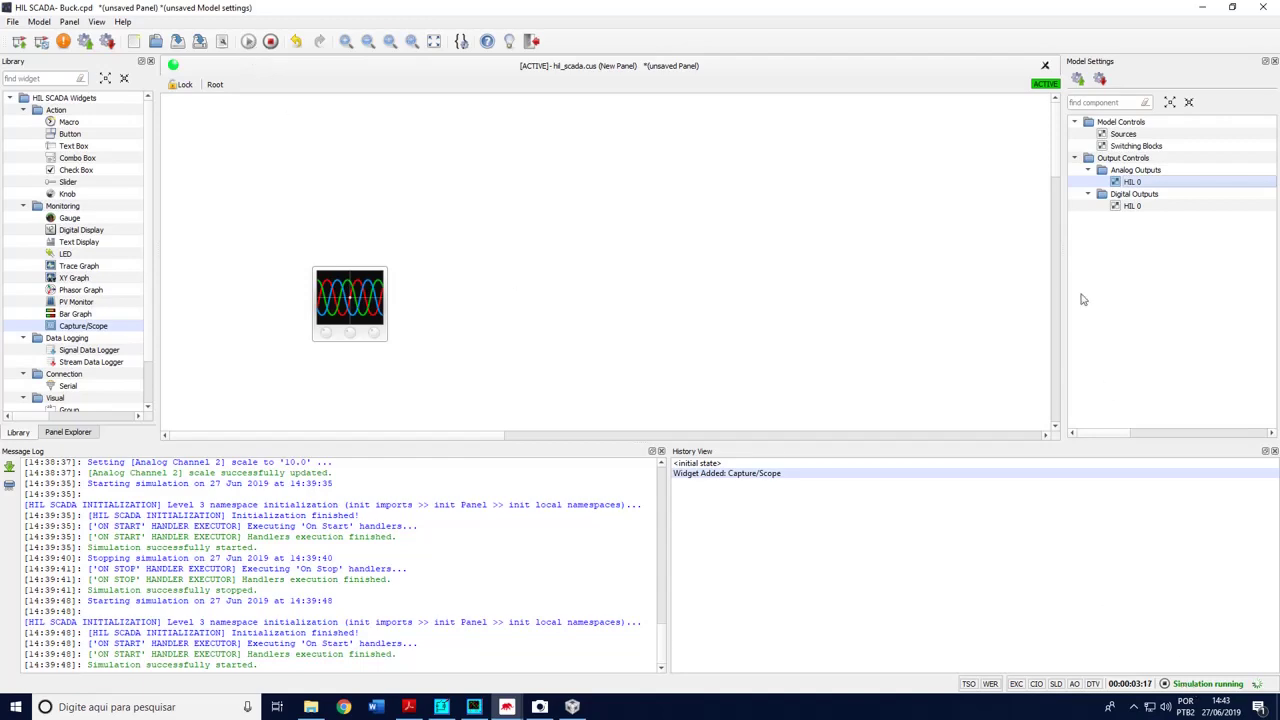
# Minimize HIL SCADA and bring Code Composer Studio and the camera view forward
pyautogui.click(1207, 9)
pyautogui.click(571, 706)
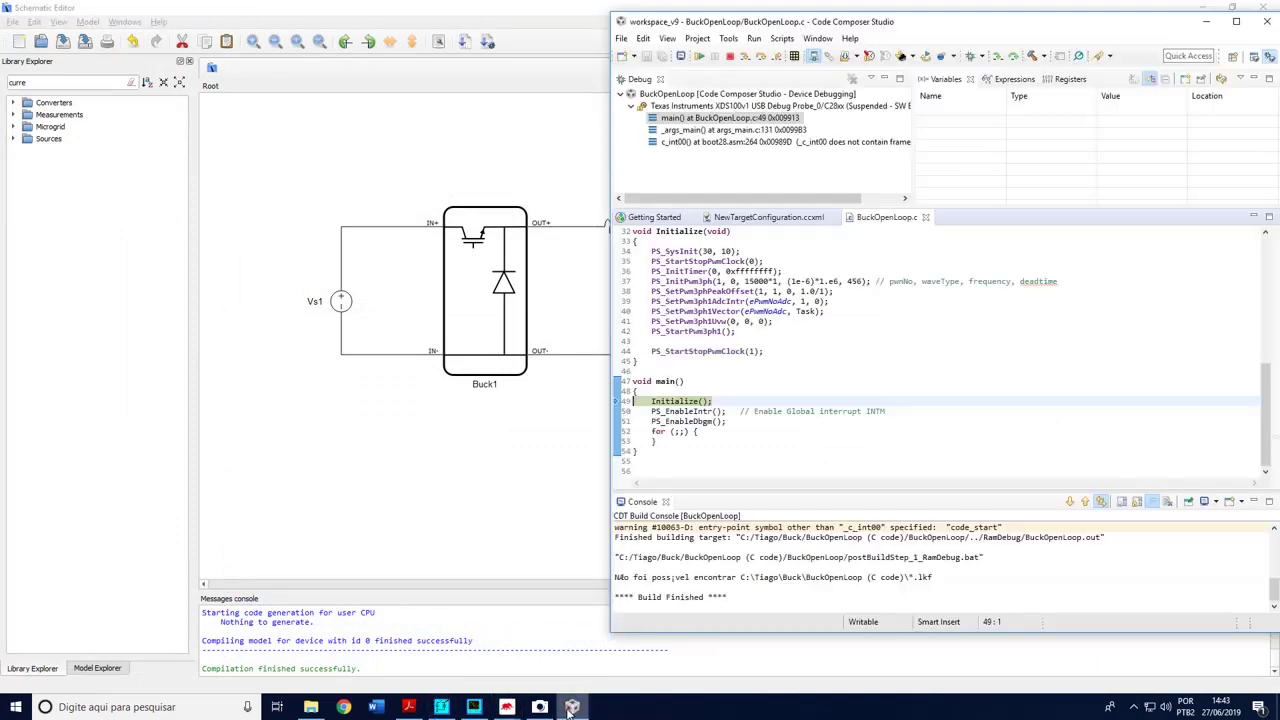
pyautogui.click(539, 706)
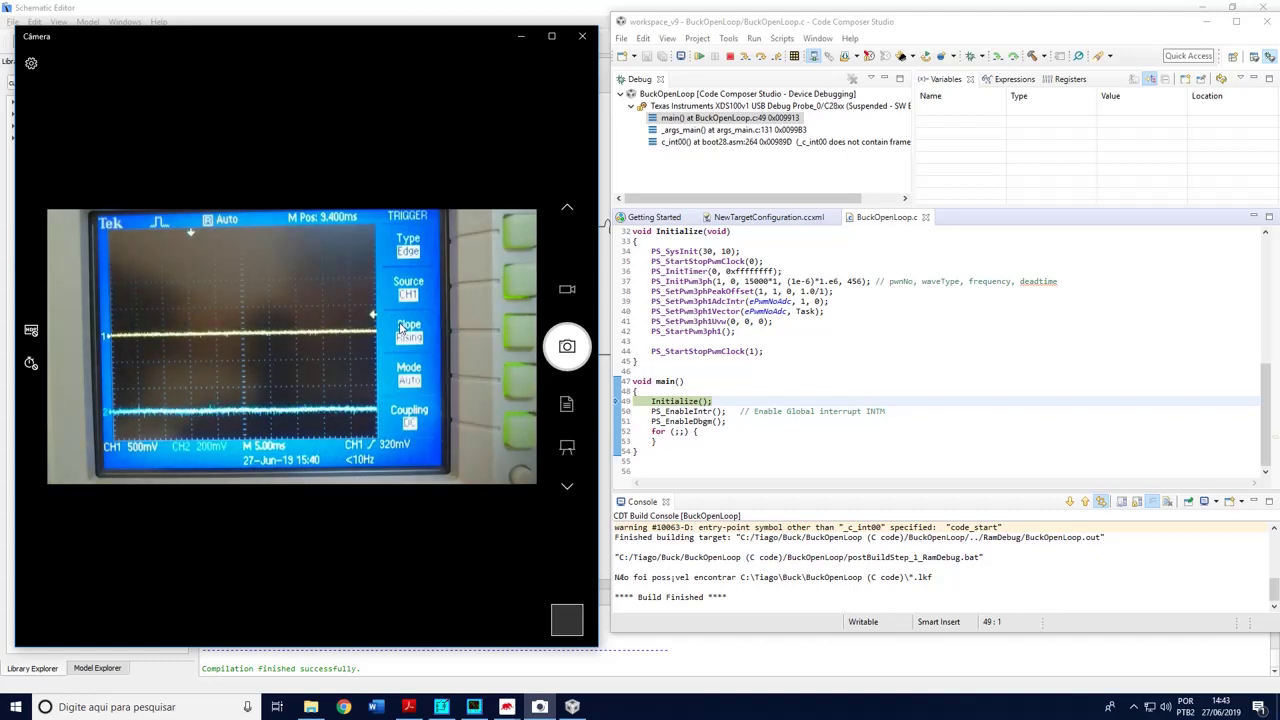
# Resume to capture the startup transient, then terminate, relaunch debugging and resume again to recapture it
pyautogui.click(701, 59)
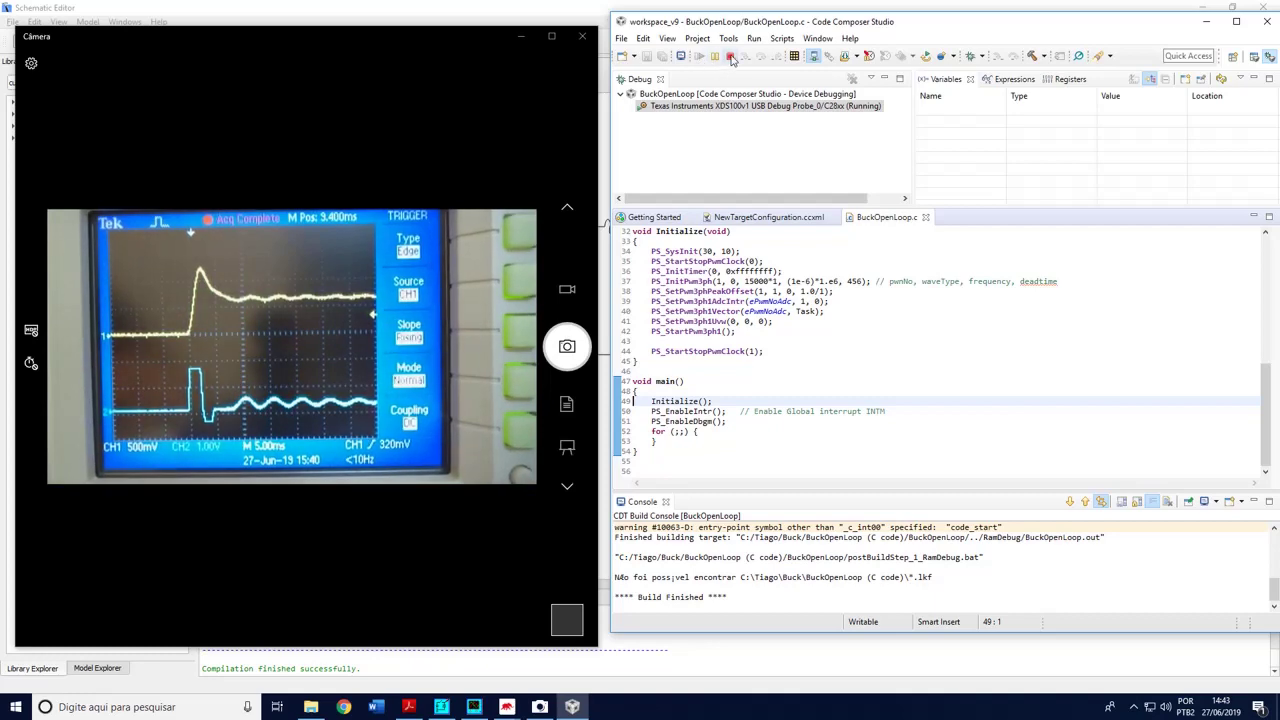
pyautogui.click(731, 58)
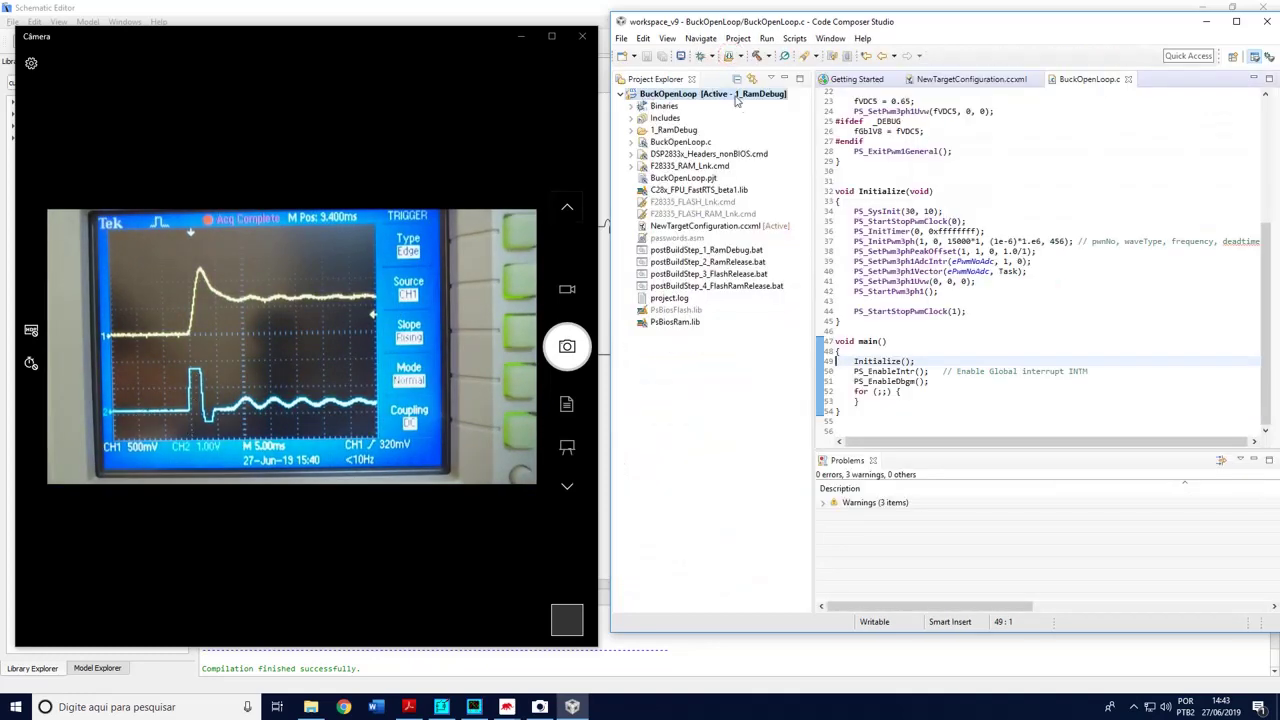
pyautogui.click(702, 59)
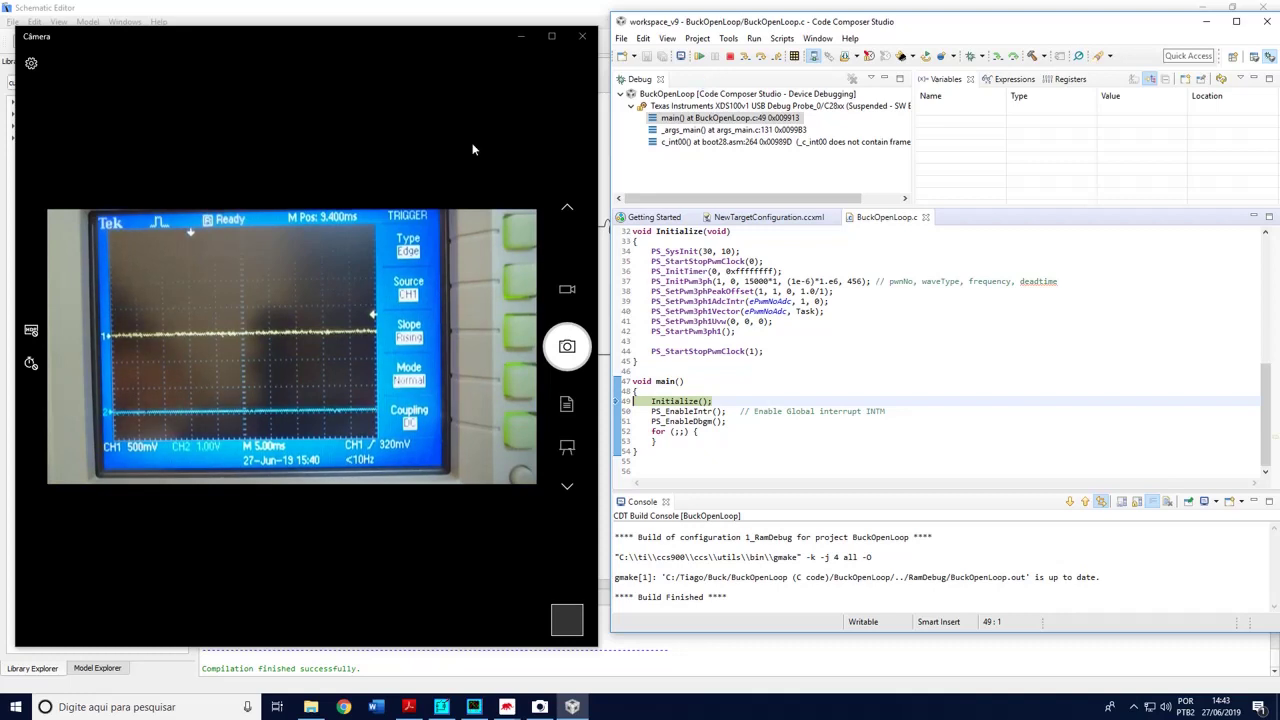
pyautogui.click(699, 56)
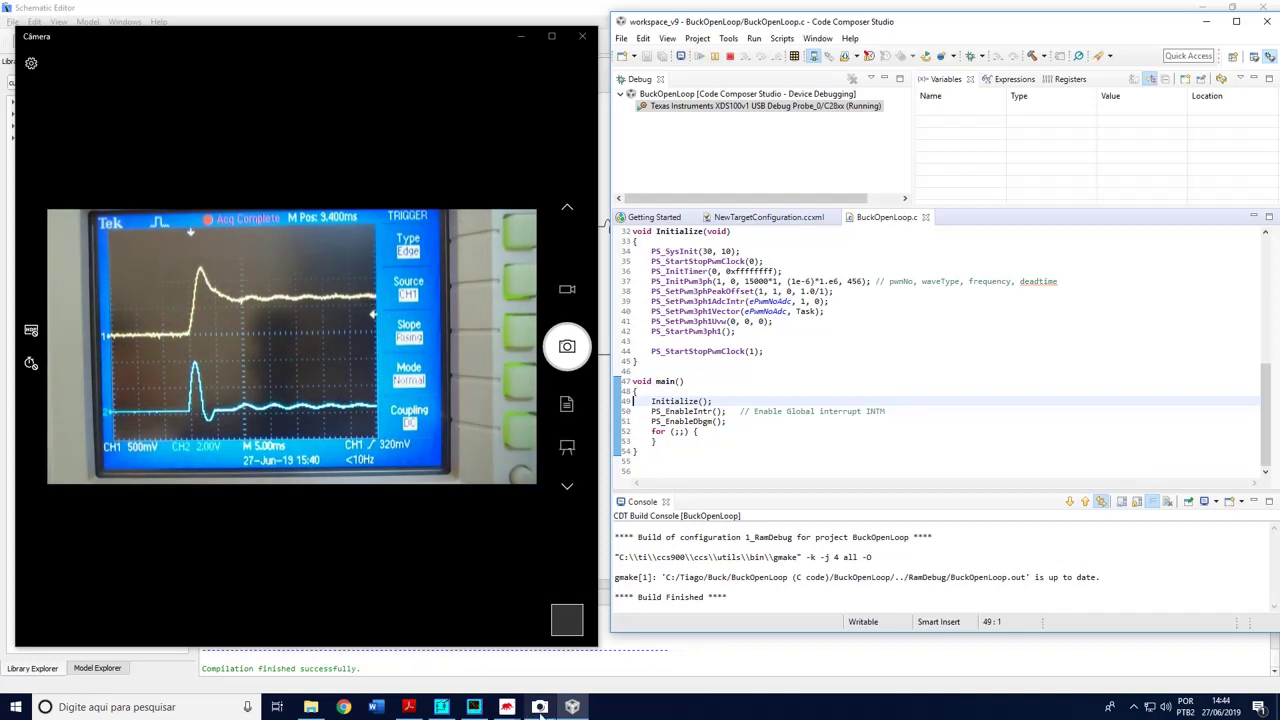
# Zoom Simview's Vout_dig to the first 0.07 s and place the scope camera feed beside it
pyautogui.click(476, 707)
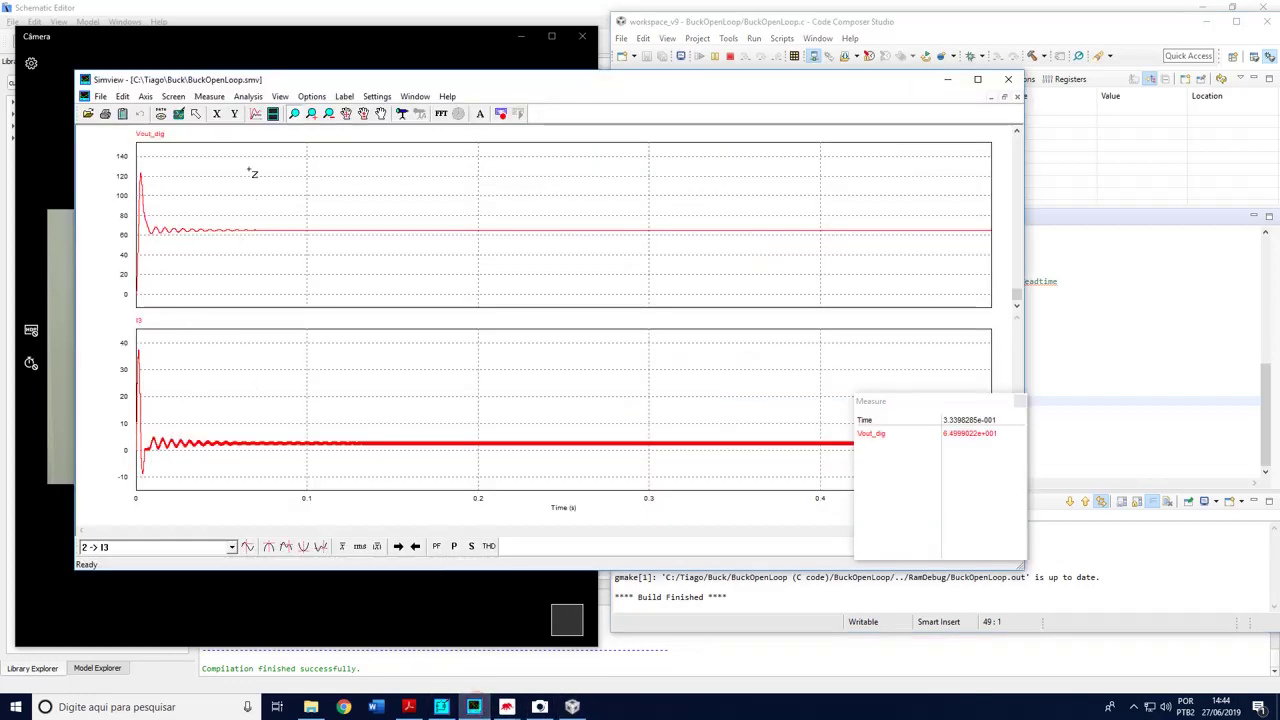
pyautogui.click(217, 295)
pyautogui.moveTo(246, 297); pyautogui.dragTo(124, 163)
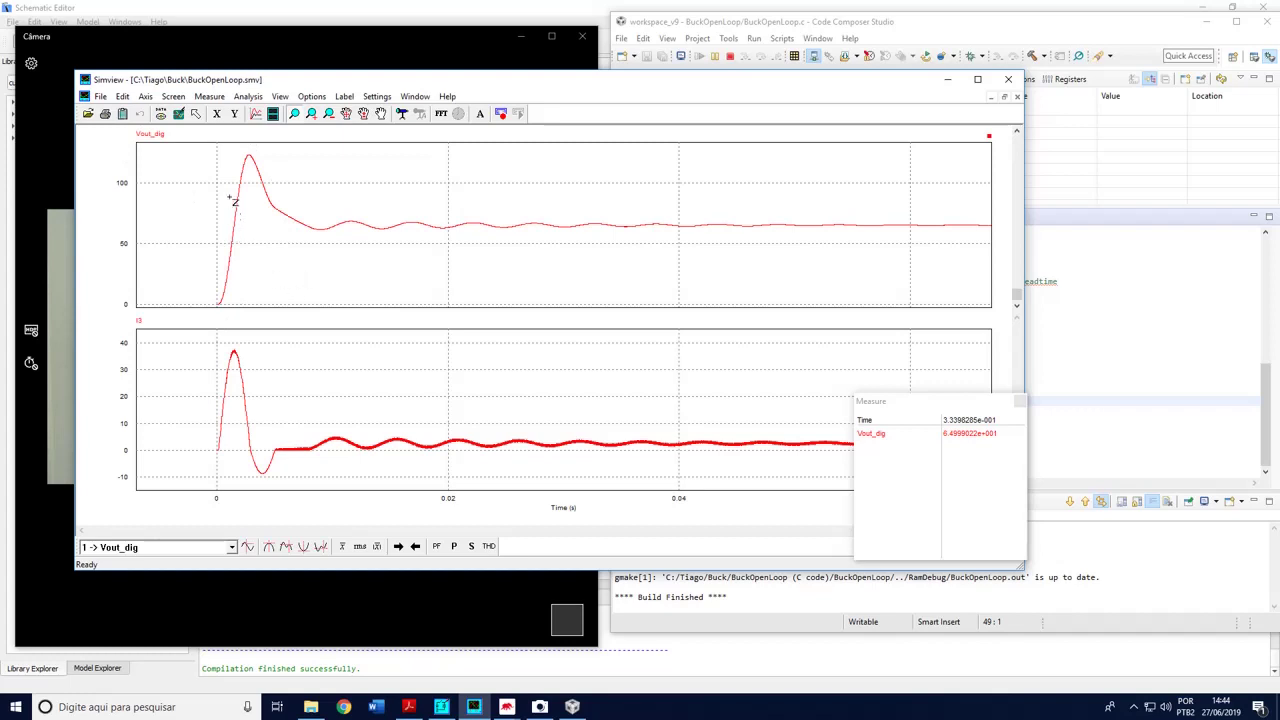
pyautogui.click(540, 707)
pyautogui.moveTo(425, 31); pyautogui.dragTo(1015, 35)
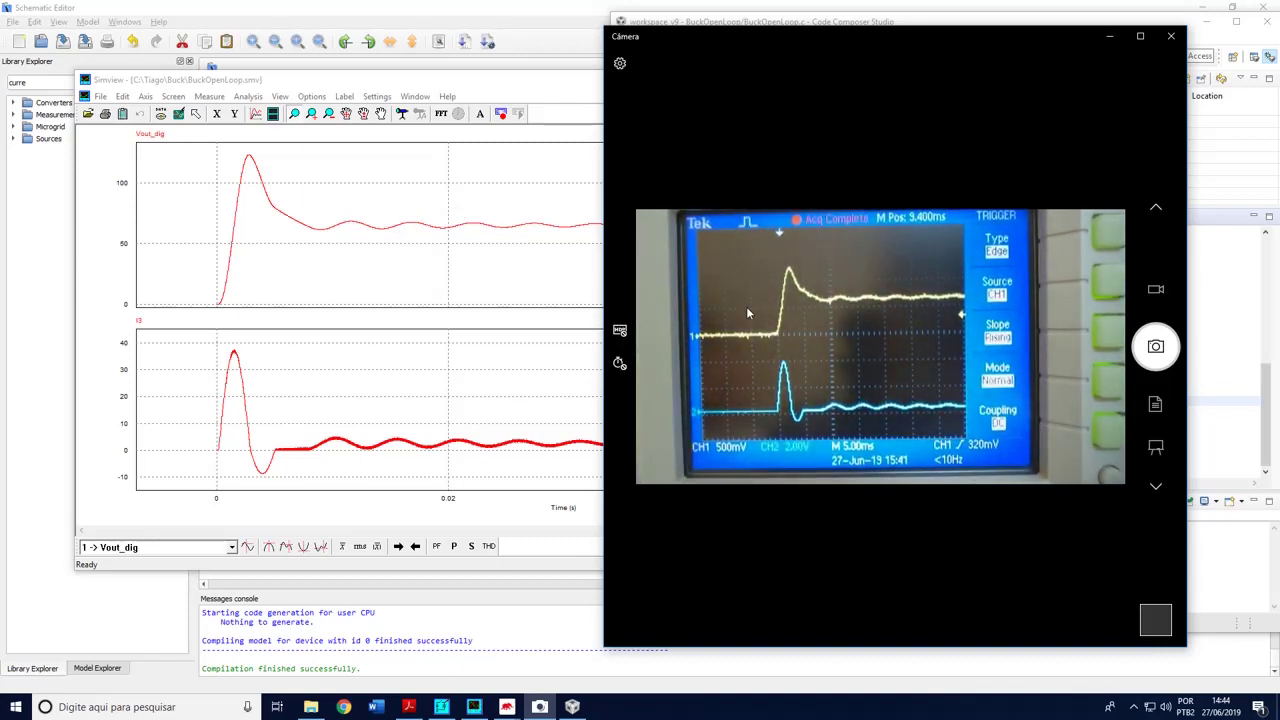
# Restore Simview's full time range and delete the 100 V DC input source in PSIM
pyautogui.click(178, 113)
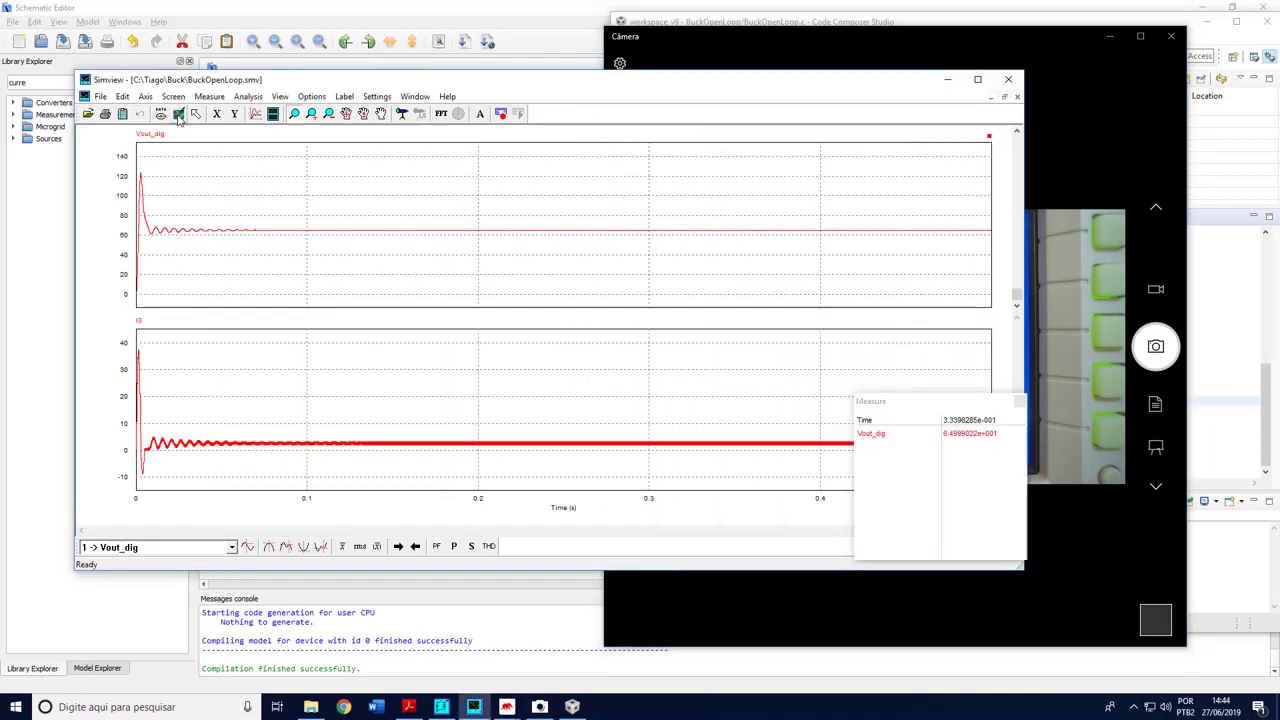
pyautogui.hotkey('alt', 'Tab')
pyautogui.click(347, 278)
pyautogui.press('Delete')
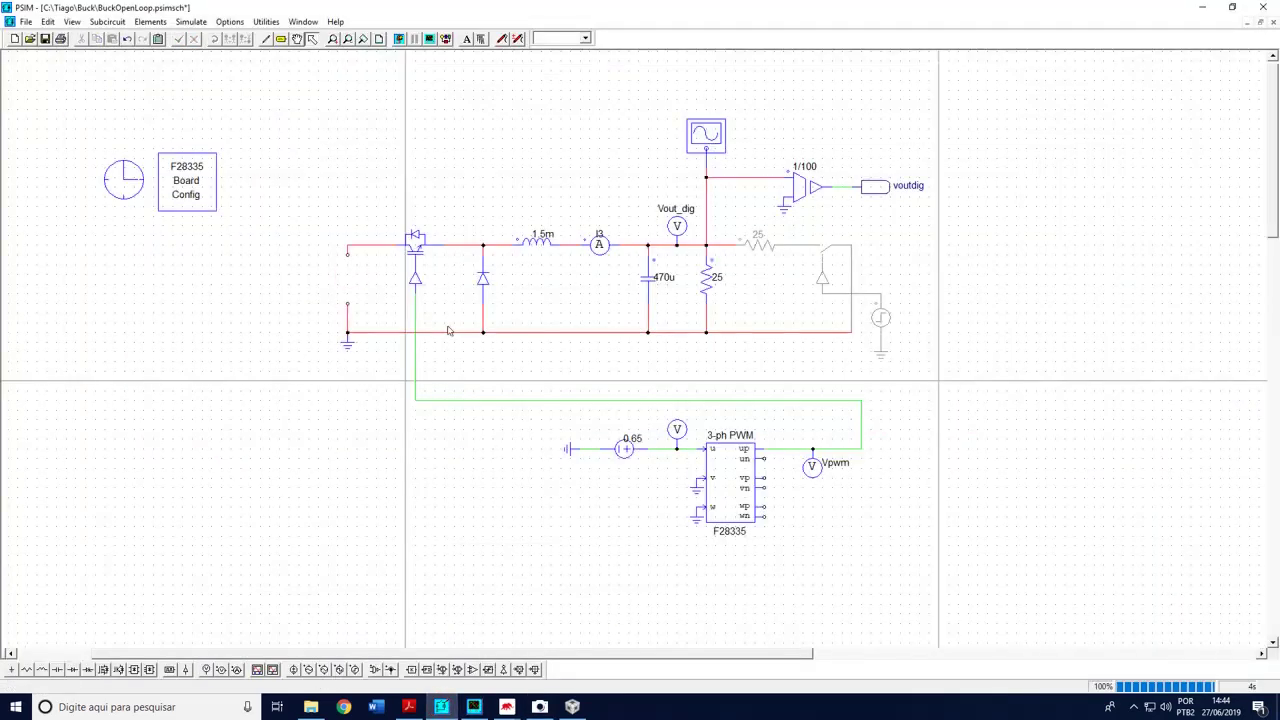
# Insert a Step (2-level) source on the left input wire
pyautogui.click(480, 40)
pyautogui.write('step')
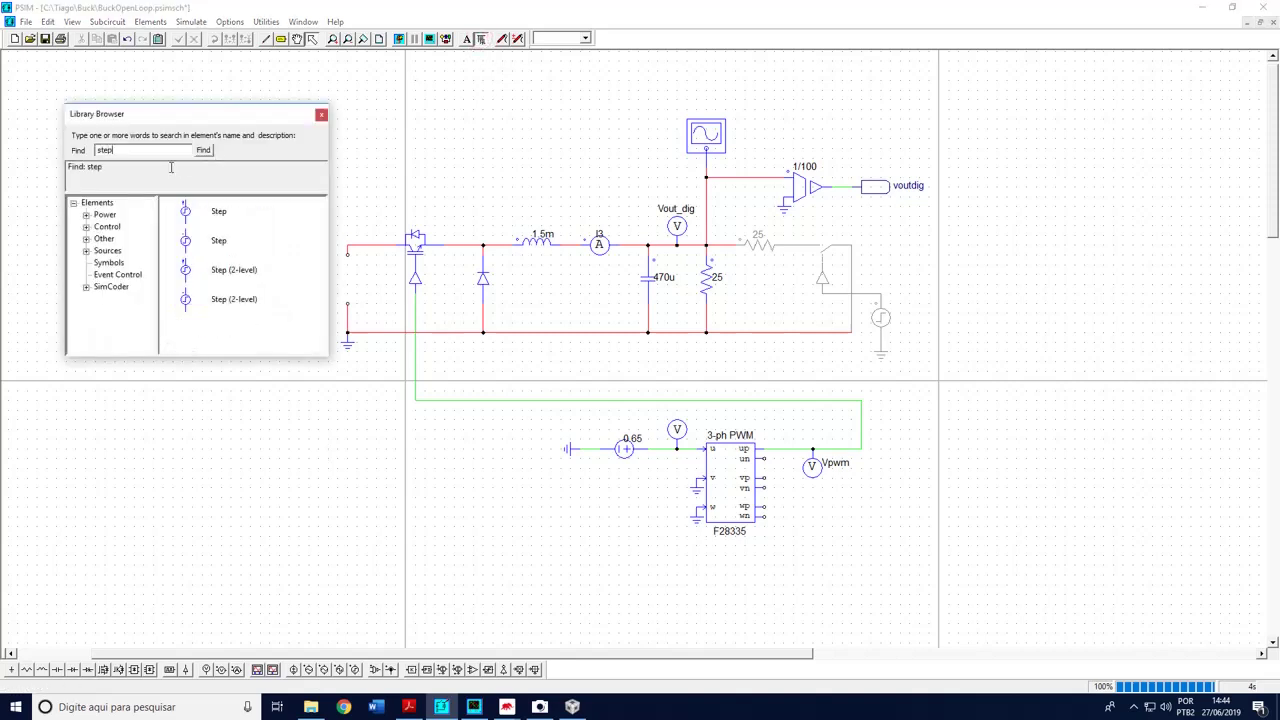
pyautogui.click(234, 299)
pyautogui.moveTo(195, 298); pyautogui.dragTo(349, 285)
# Make the source step from 100 to 125 at 0.25 s and rerun the simulation
pyautogui.doubleClick(347, 280)
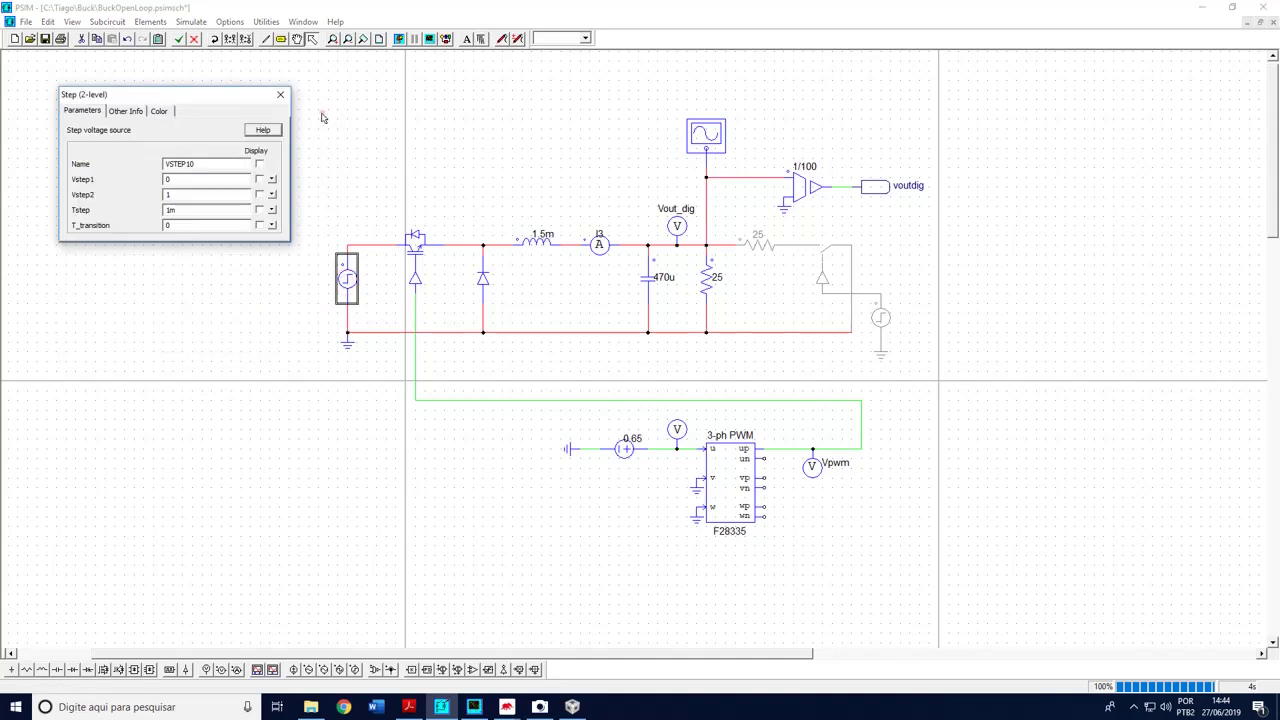
pyautogui.doubleClick(186, 178)
pyautogui.write('100')
pyautogui.click(280, 94)
pyautogui.click(398, 39)
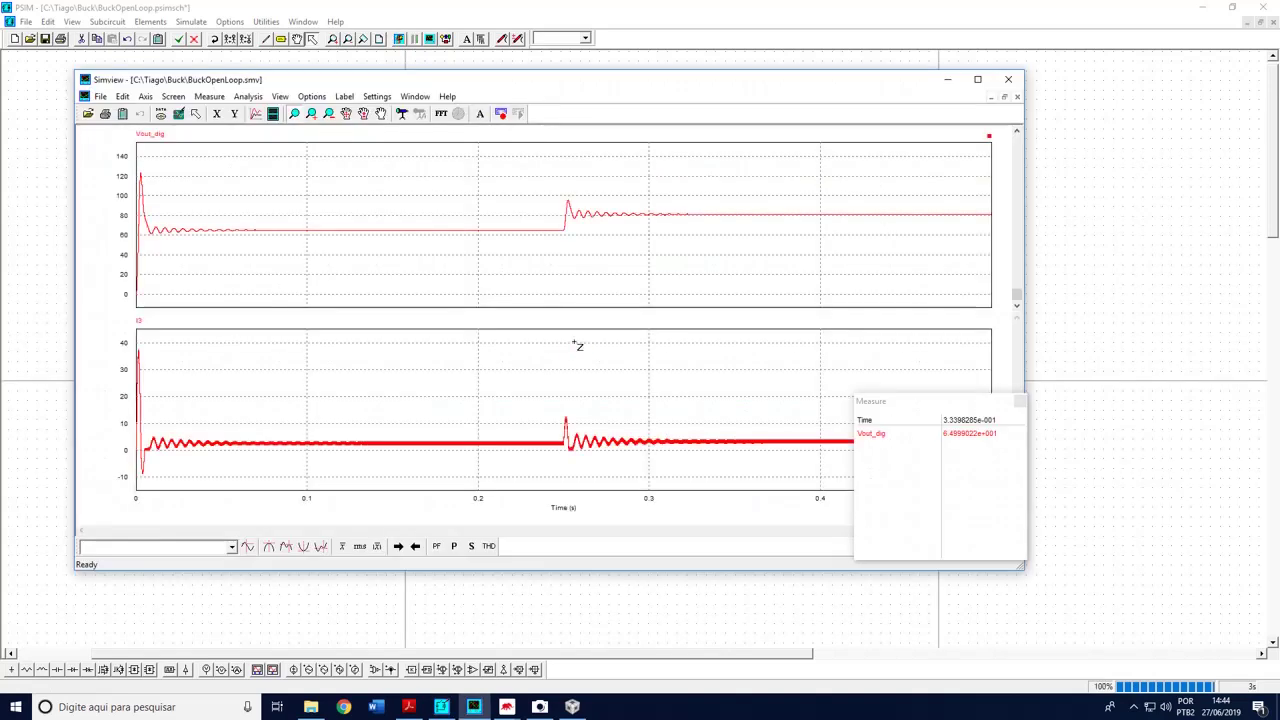
# Zoom into the Vout_dig step response, then bring the Buck schematic and HIL SCADA forward
pyautogui.moveTo(531, 177); pyautogui.dragTo(770, 287)
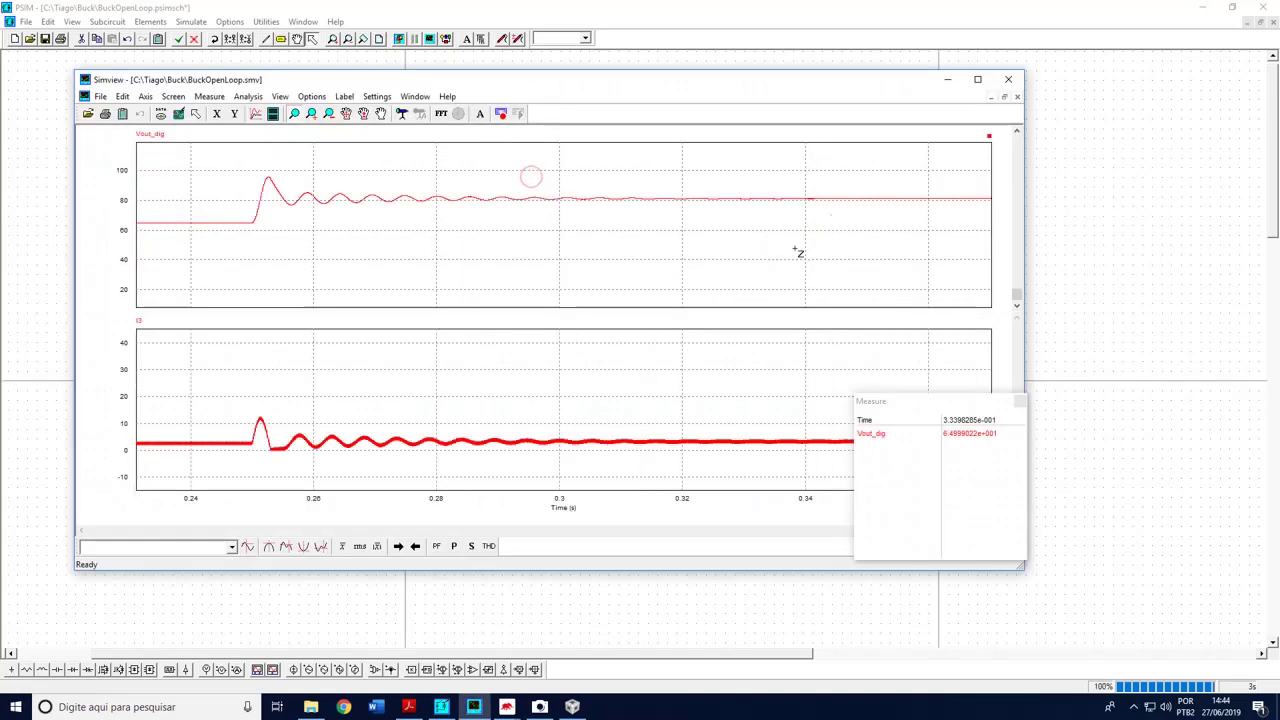
pyautogui.click(512, 708)
pyautogui.click(553, 664)
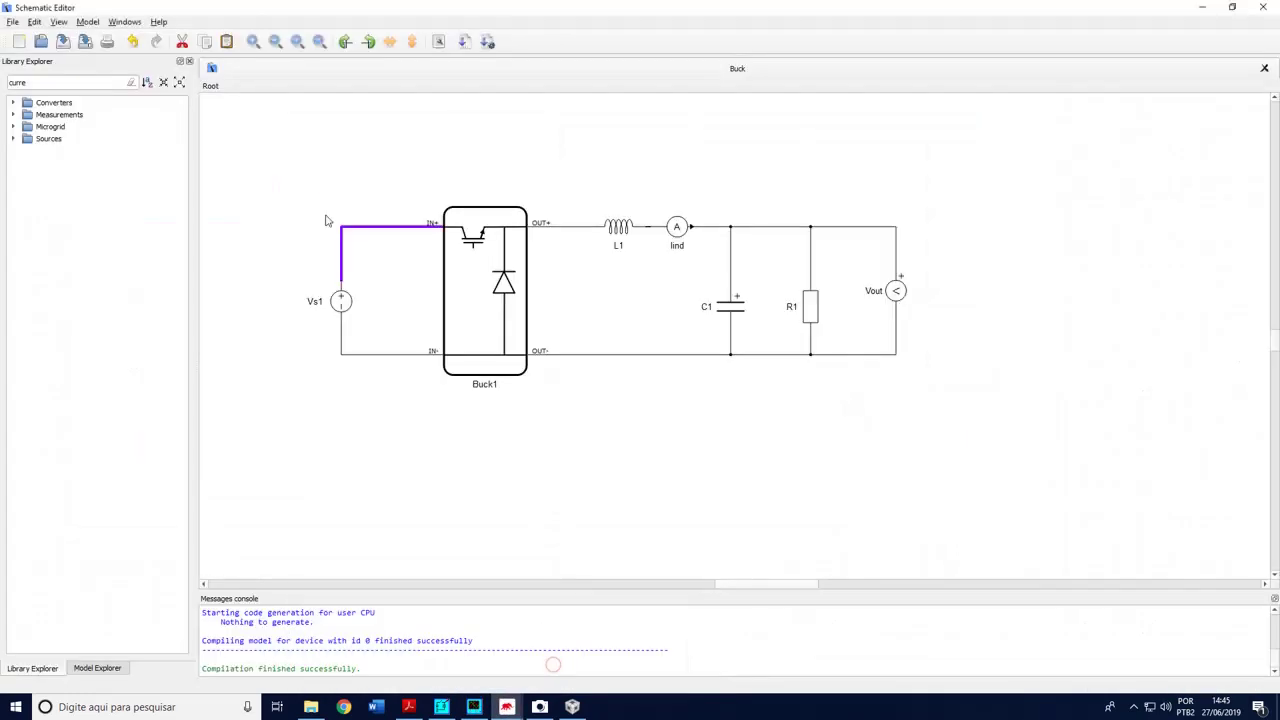
pyautogui.click(507, 708)
pyautogui.click(663, 655)
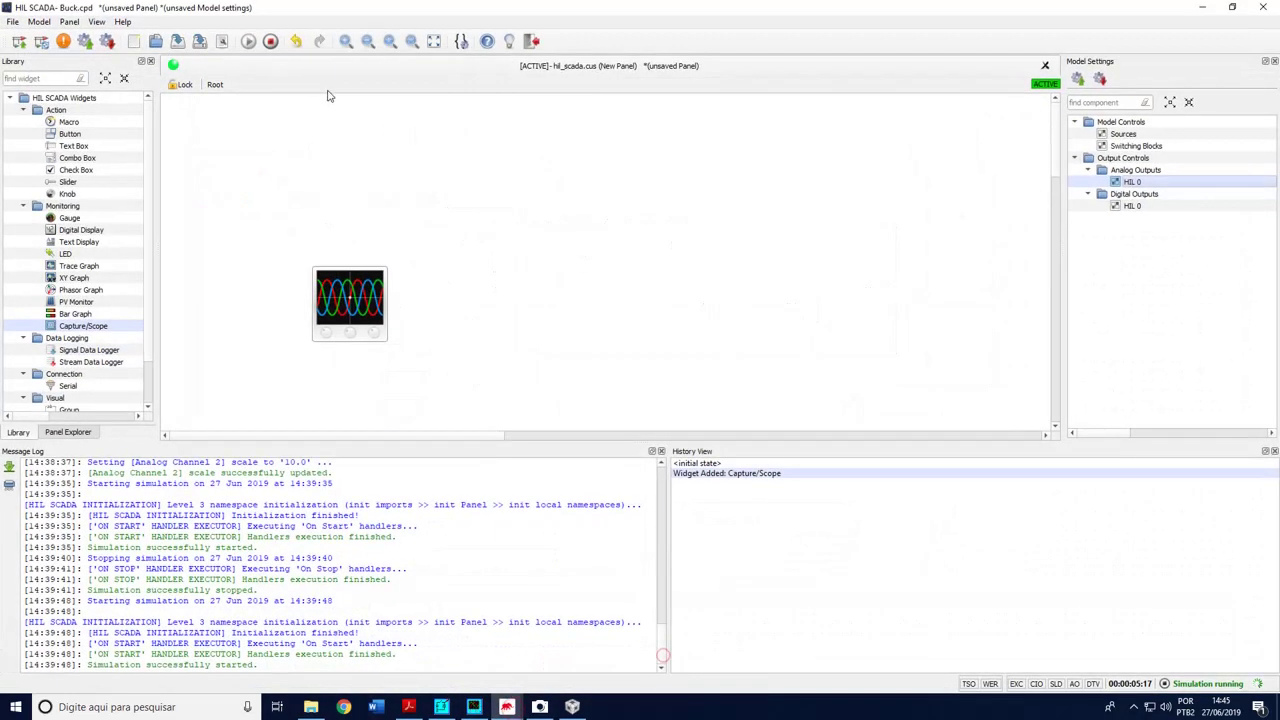
# Move the camera's scope view aside and bring HIL SCADA in front of it
pyautogui.click(571, 707)
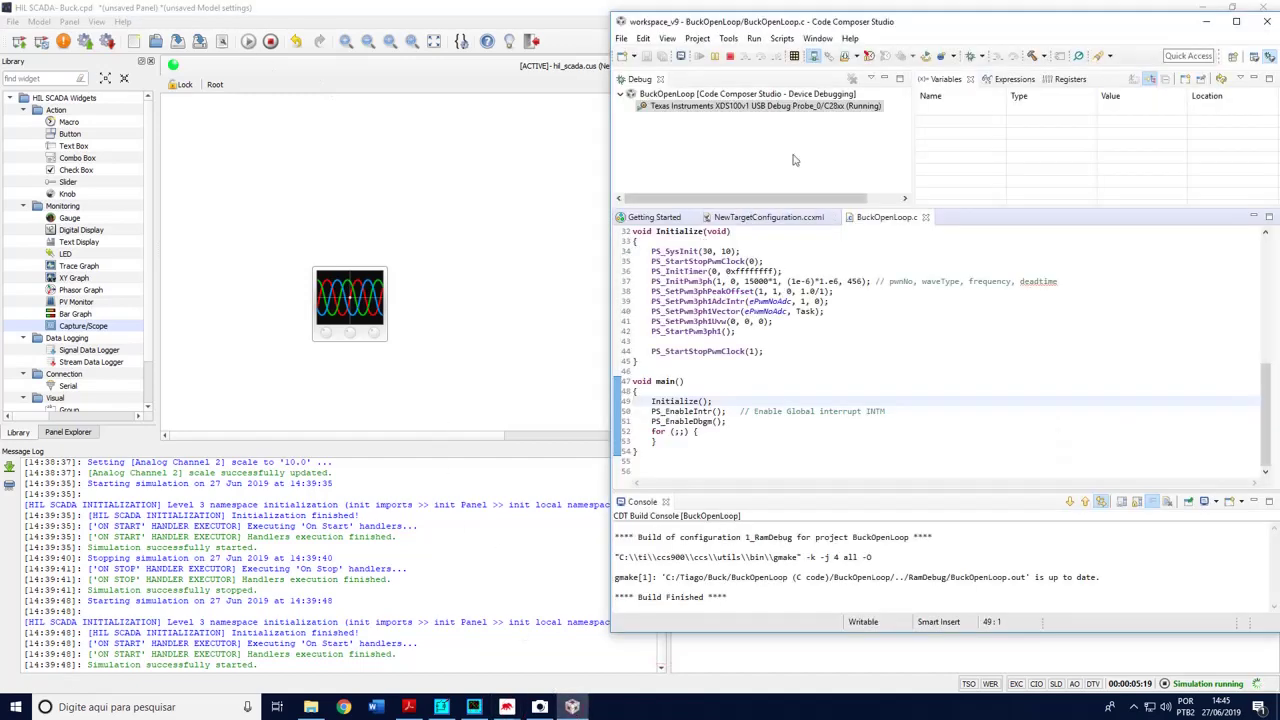
pyautogui.click(540, 707)
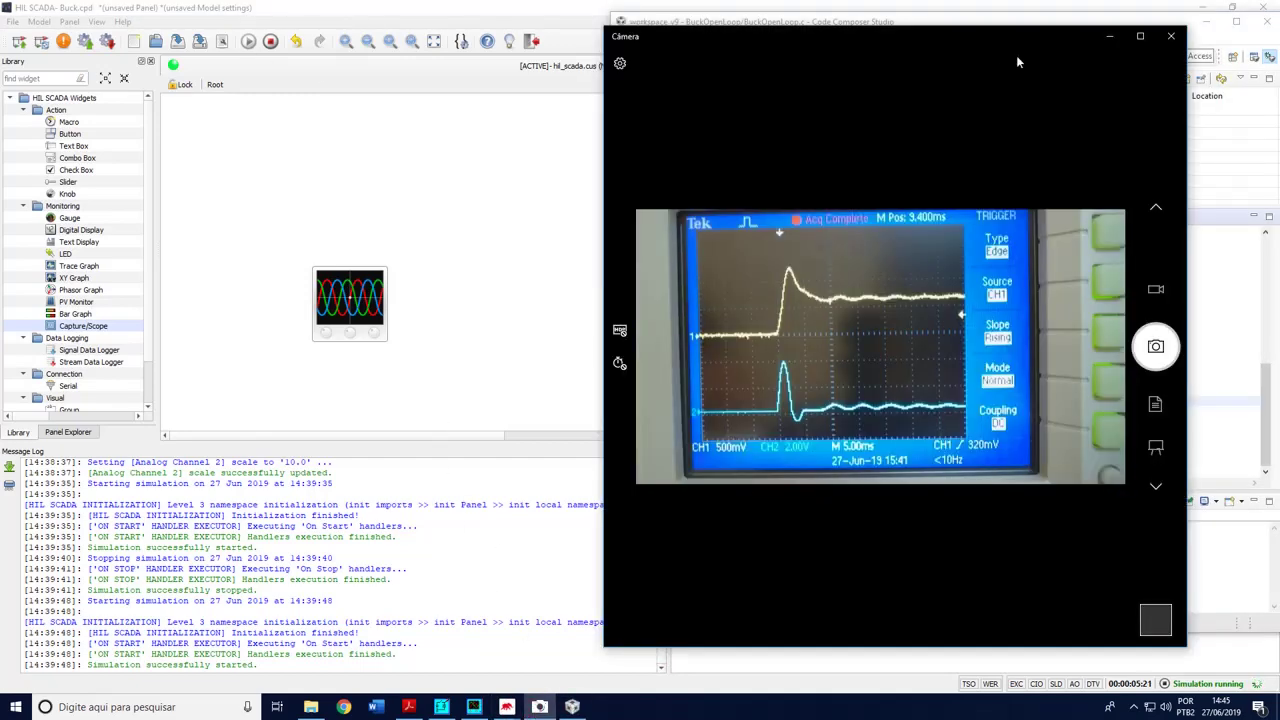
pyautogui.moveTo(1006, 40); pyautogui.dragTo(614, 88)
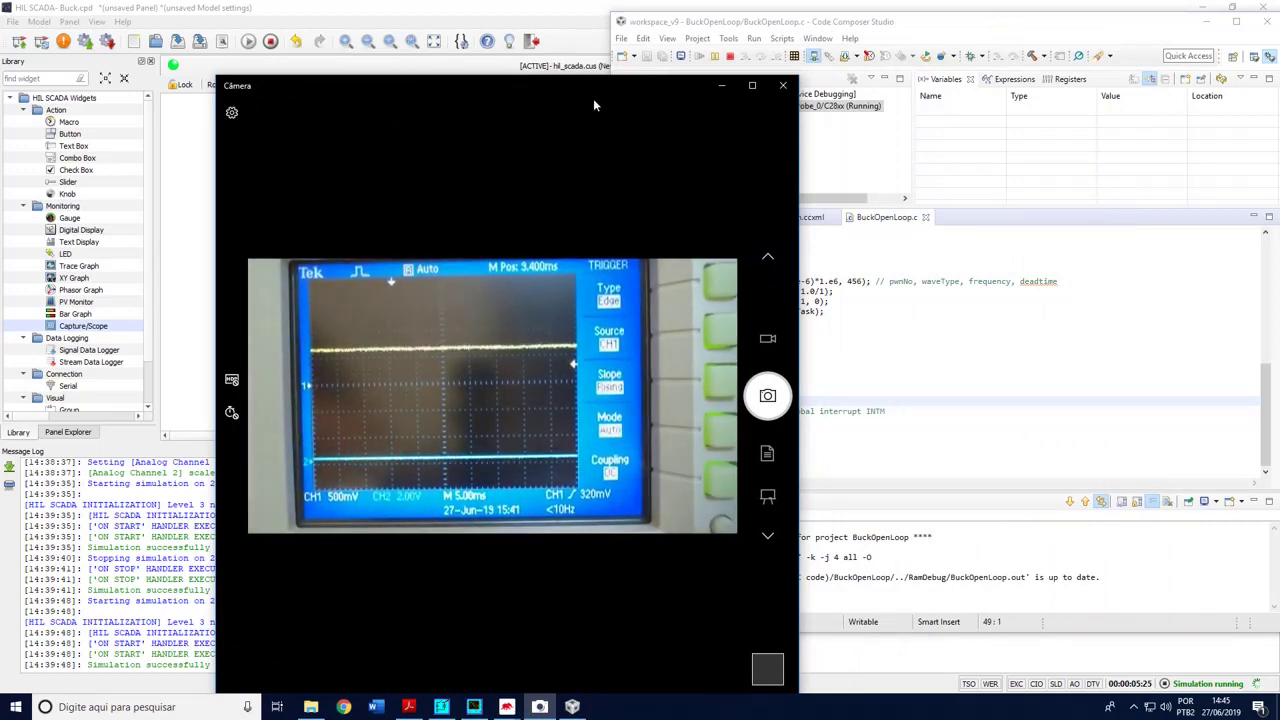
pyautogui.click(520, 10)
# Restore HIL SCADA to a smaller window beside the camera view and open the Sources settings
pyautogui.doubleClick(525, 8)
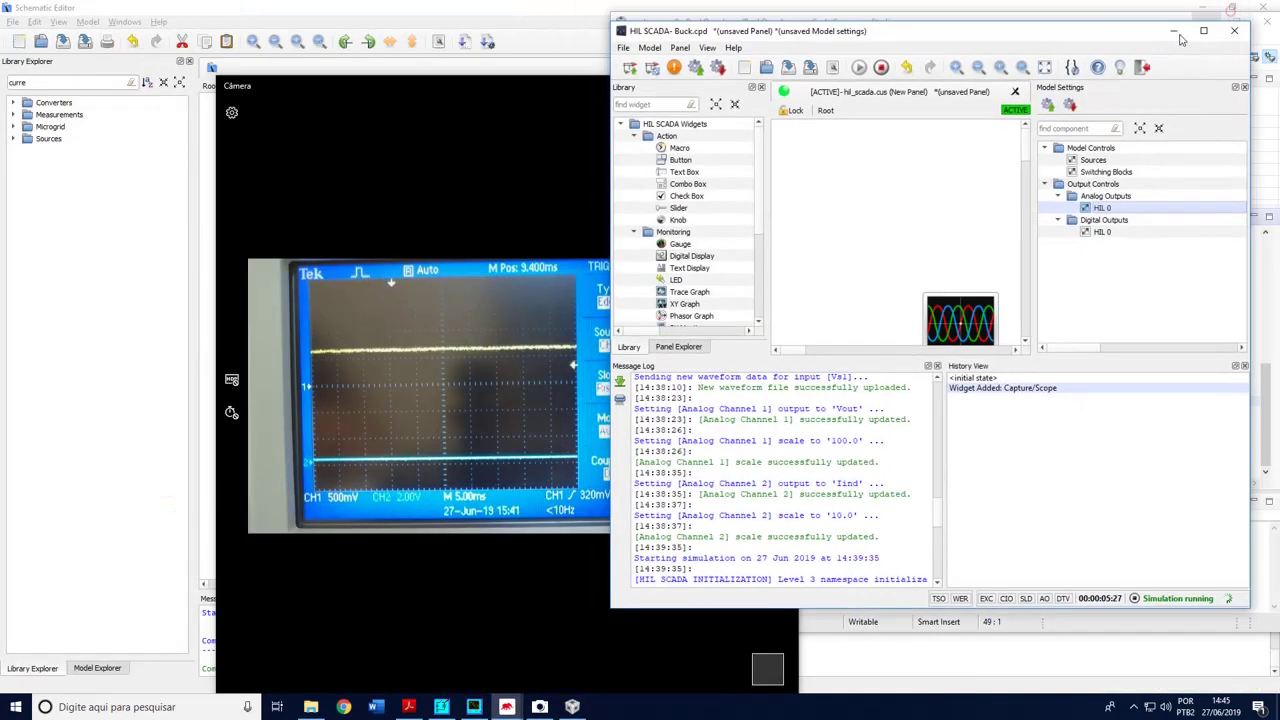
pyautogui.moveTo(982, 30); pyautogui.dragTo(1028, 32)
pyautogui.moveTo(610, 88); pyautogui.dragTo(444, 53)
pyautogui.doubleClick(1138, 161)
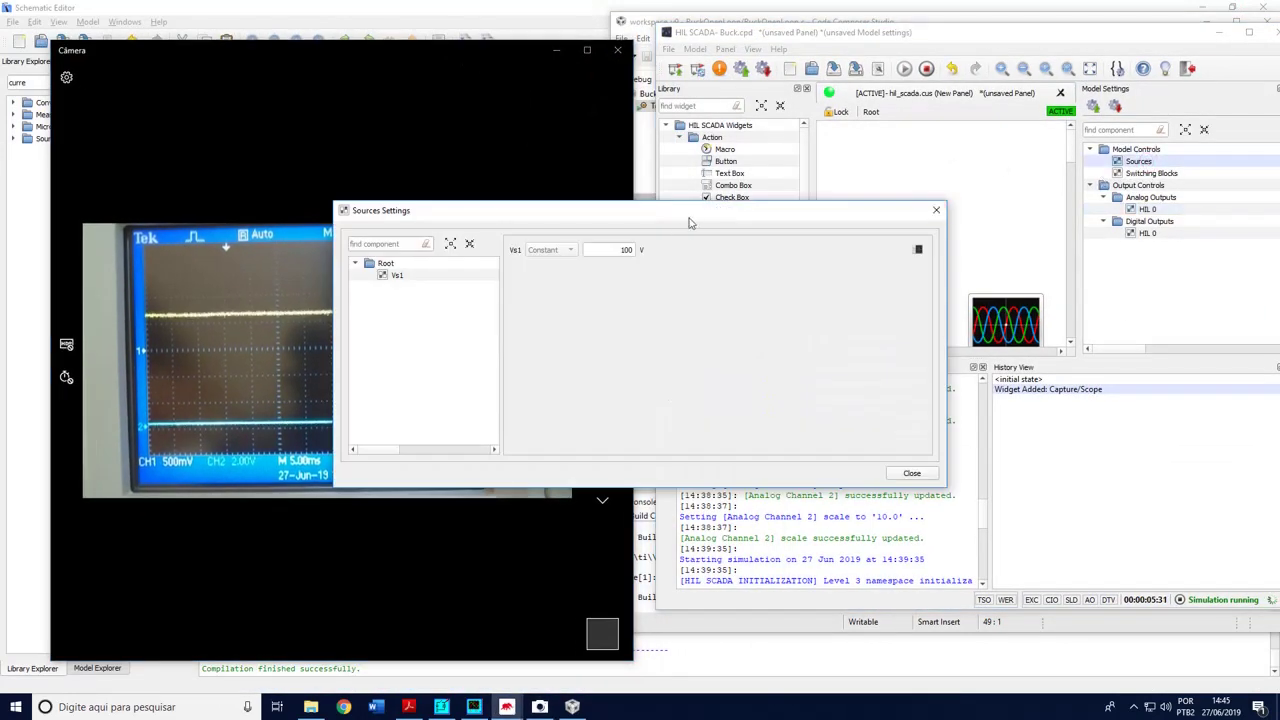
pyautogui.moveTo(696, 216); pyautogui.dragTo(976, 192)
# Toggle Vs1 between 125 V and 100 V, finishing at 125 V for the scope capture
pyautogui.doubleClick(903, 224)
pyautogui.write('125')
pyautogui.press('Return')
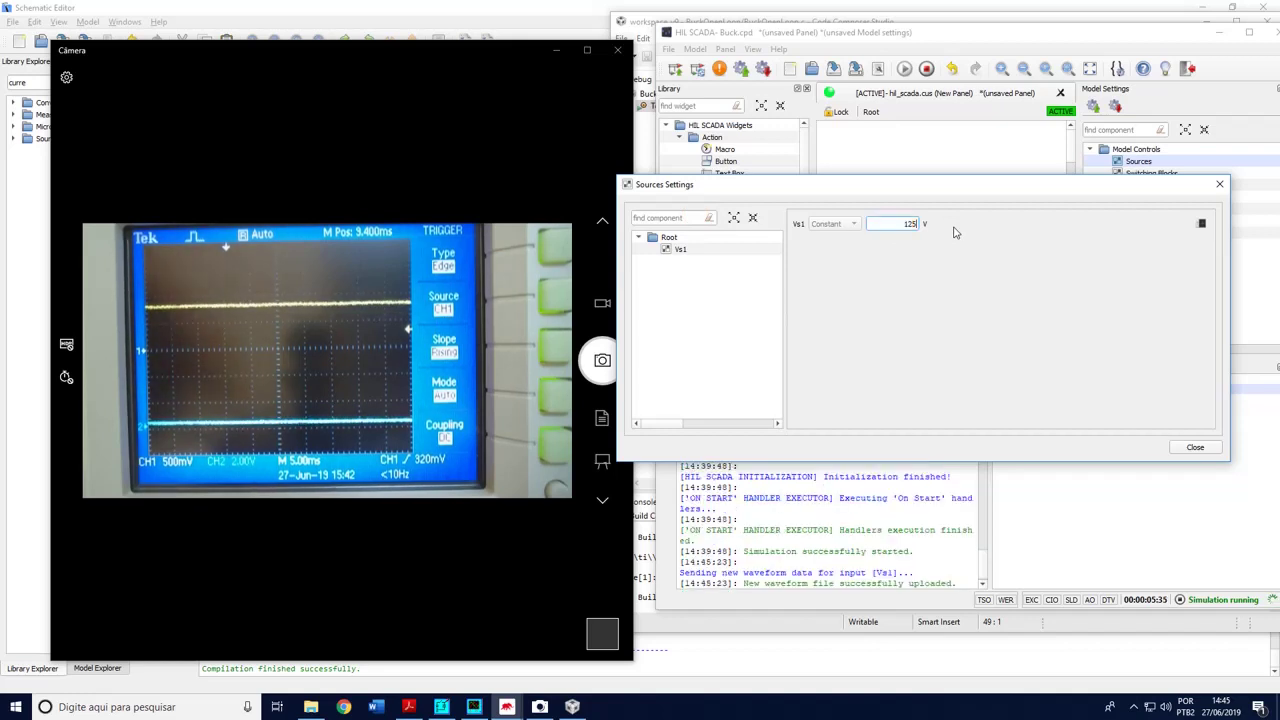
pyautogui.write('1')
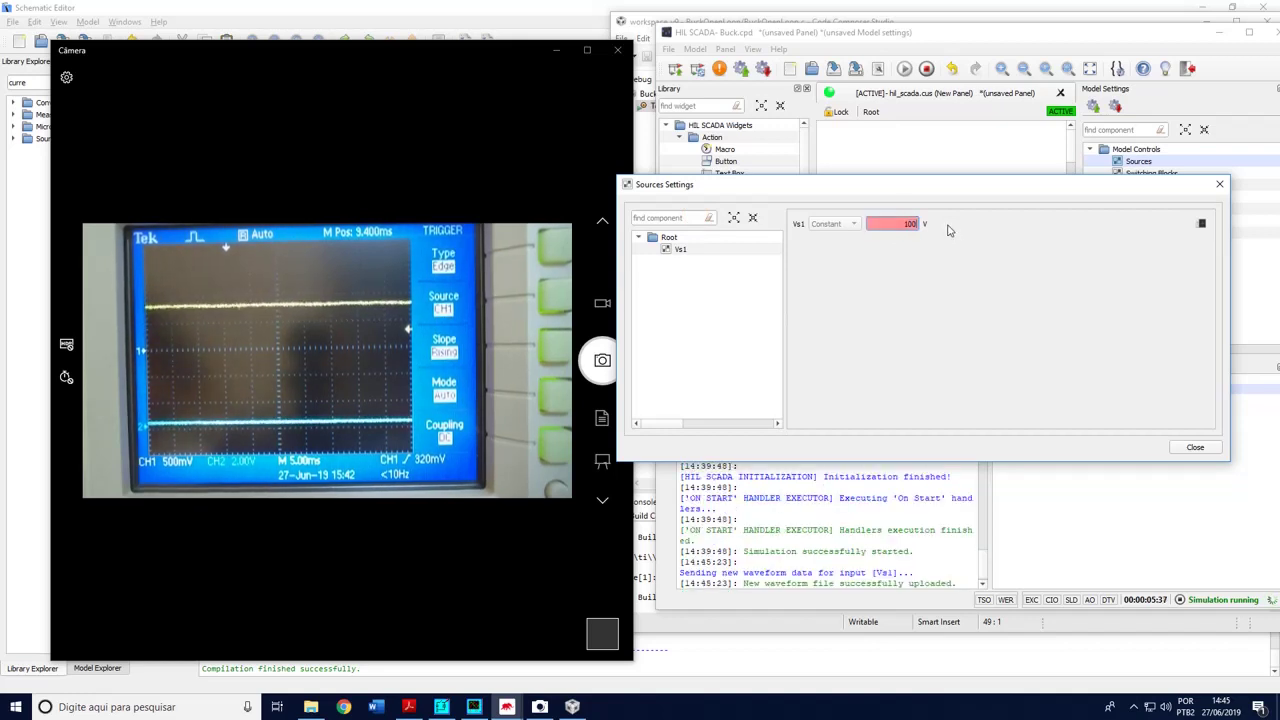
pyautogui.write('00')
pyautogui.press('Return')
pyautogui.write('125')
pyautogui.press('Return')
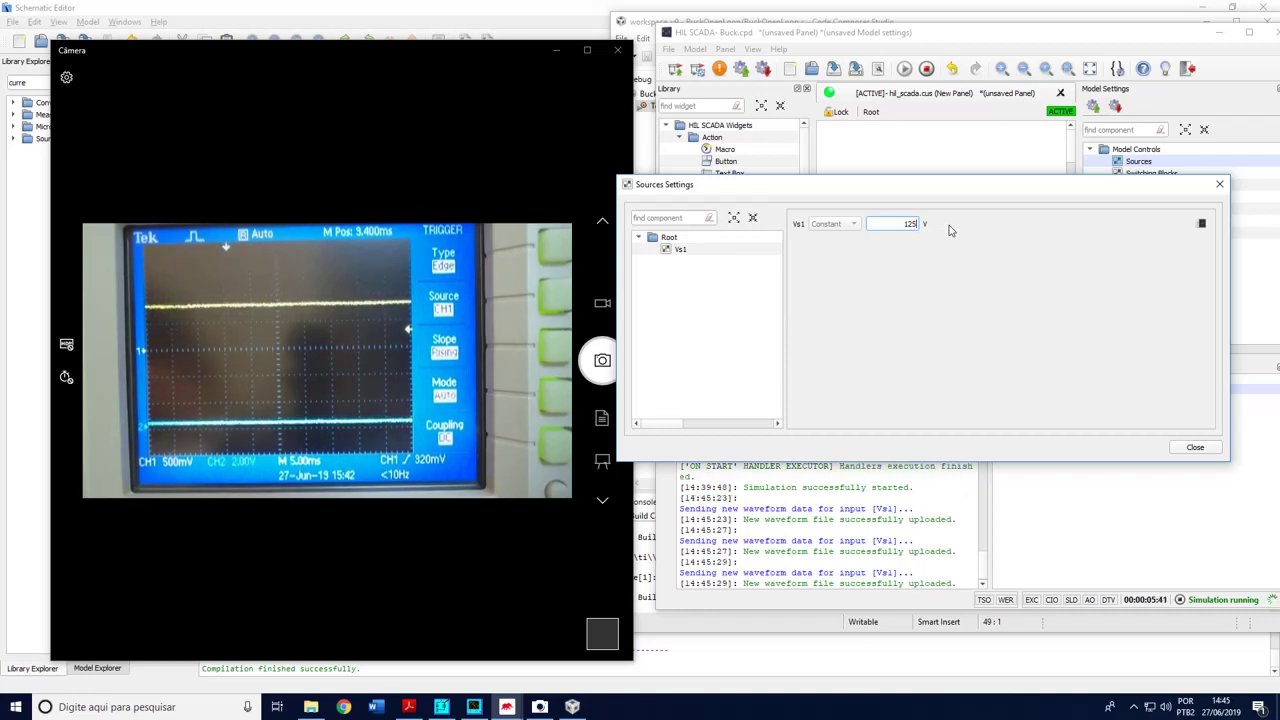
pyautogui.write('100')
pyautogui.press('Return')
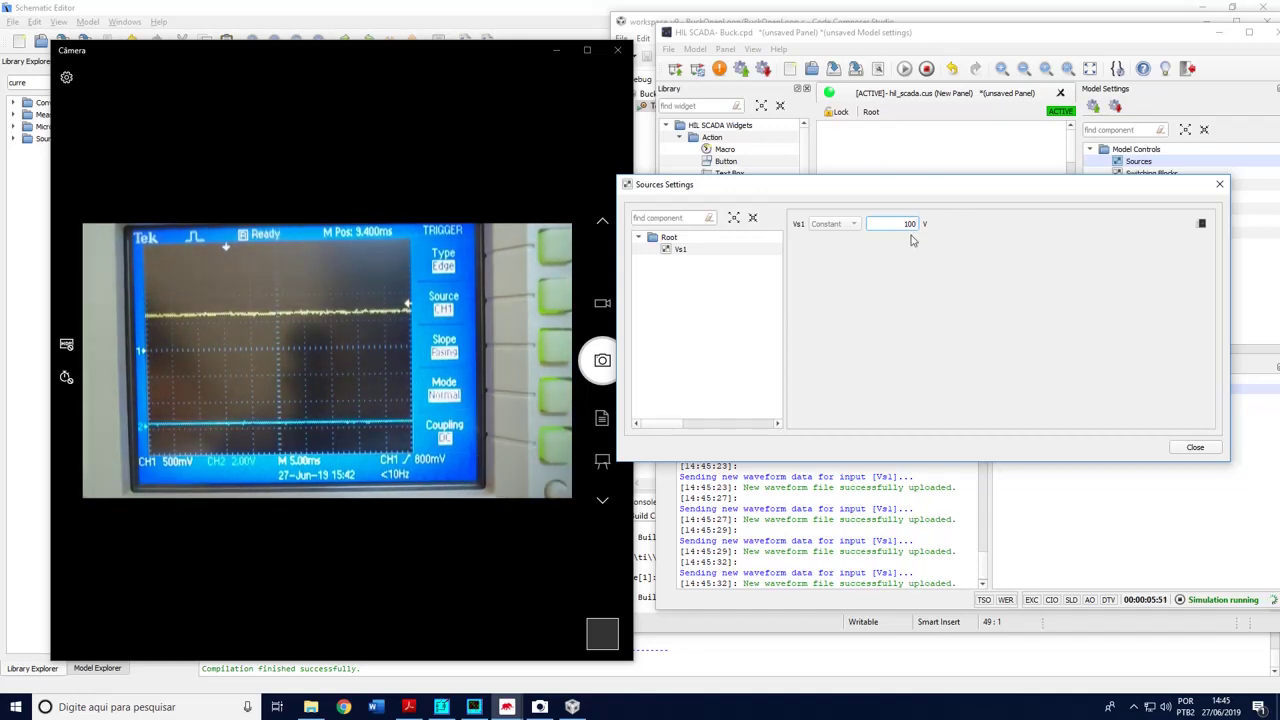
pyautogui.write('125')
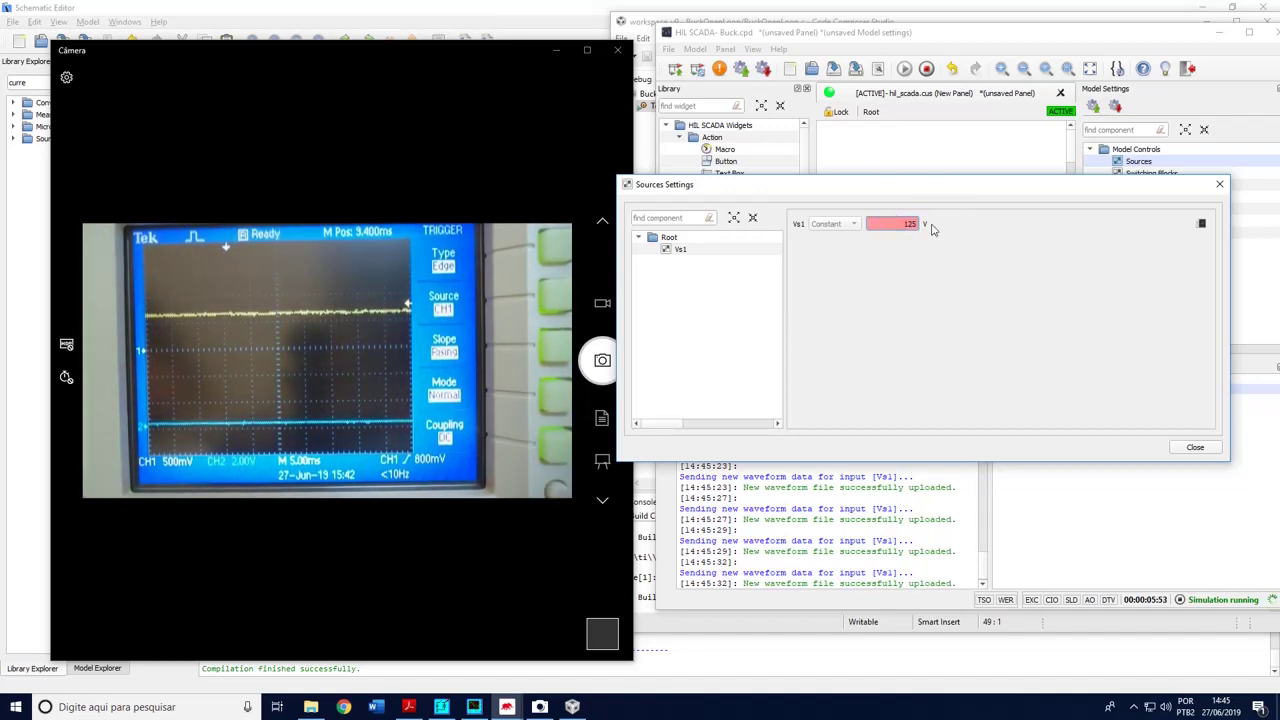
pyautogui.press('Return')
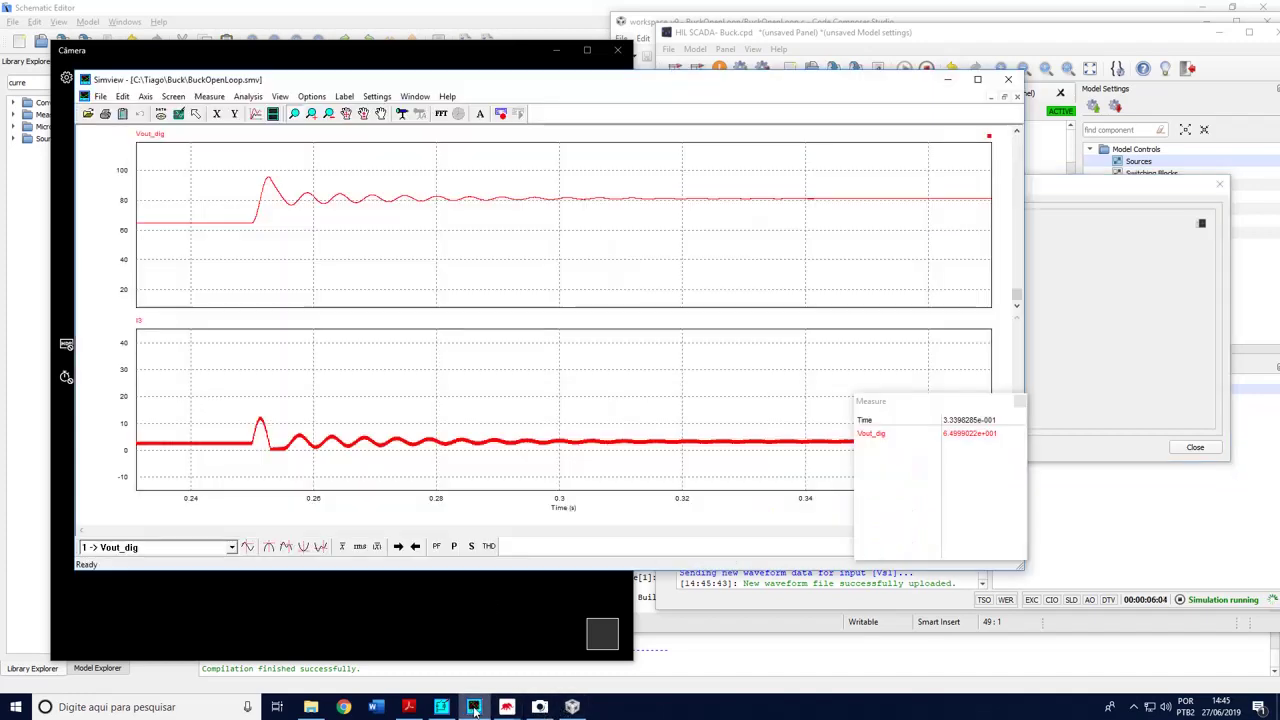
# Narrow the Simview input-step waveforms and place them beside the oscilloscope image
pyautogui.click(474, 707)
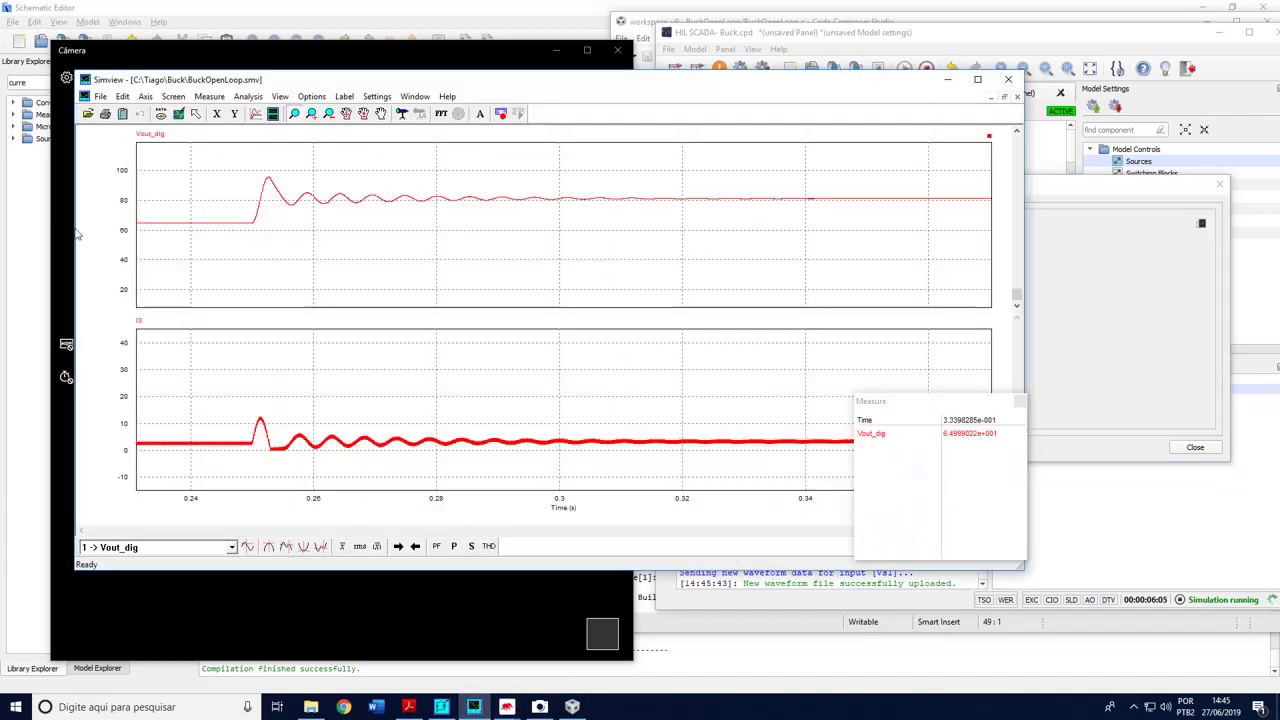
pyautogui.moveTo(77, 236); pyautogui.dragTo(437, 236)
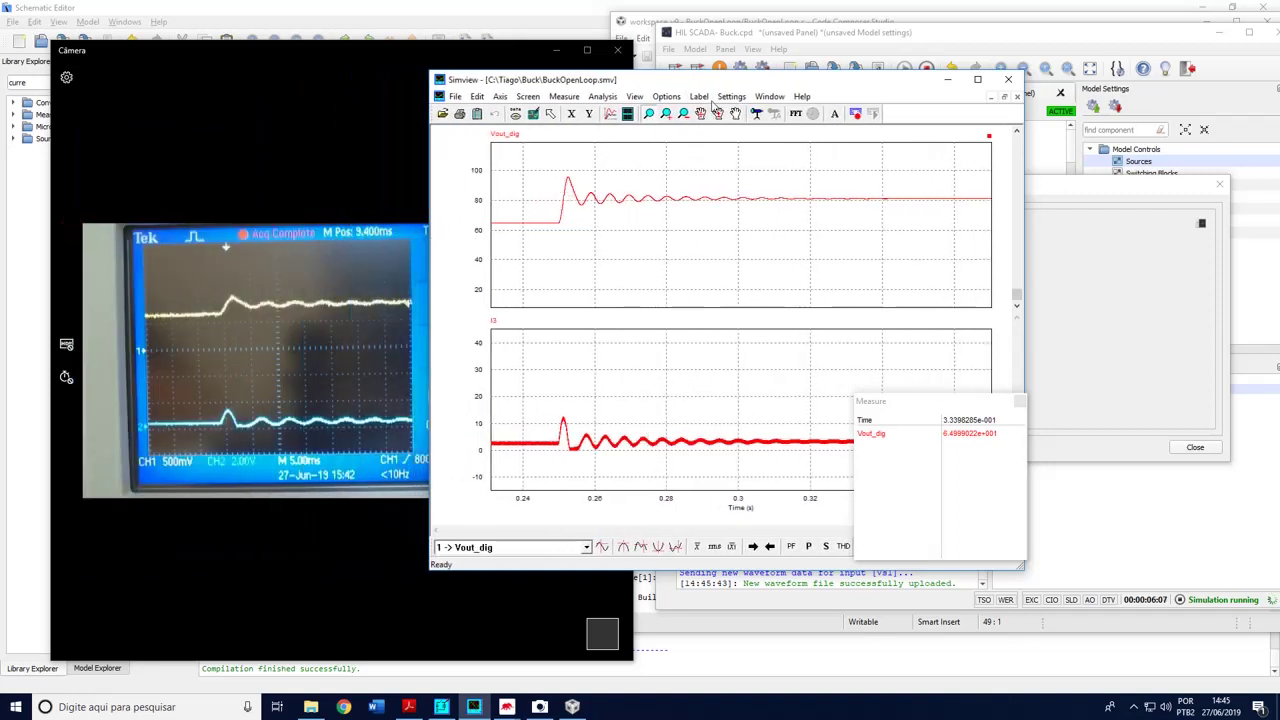
pyautogui.moveTo(722, 80); pyautogui.dragTo(835, 80)
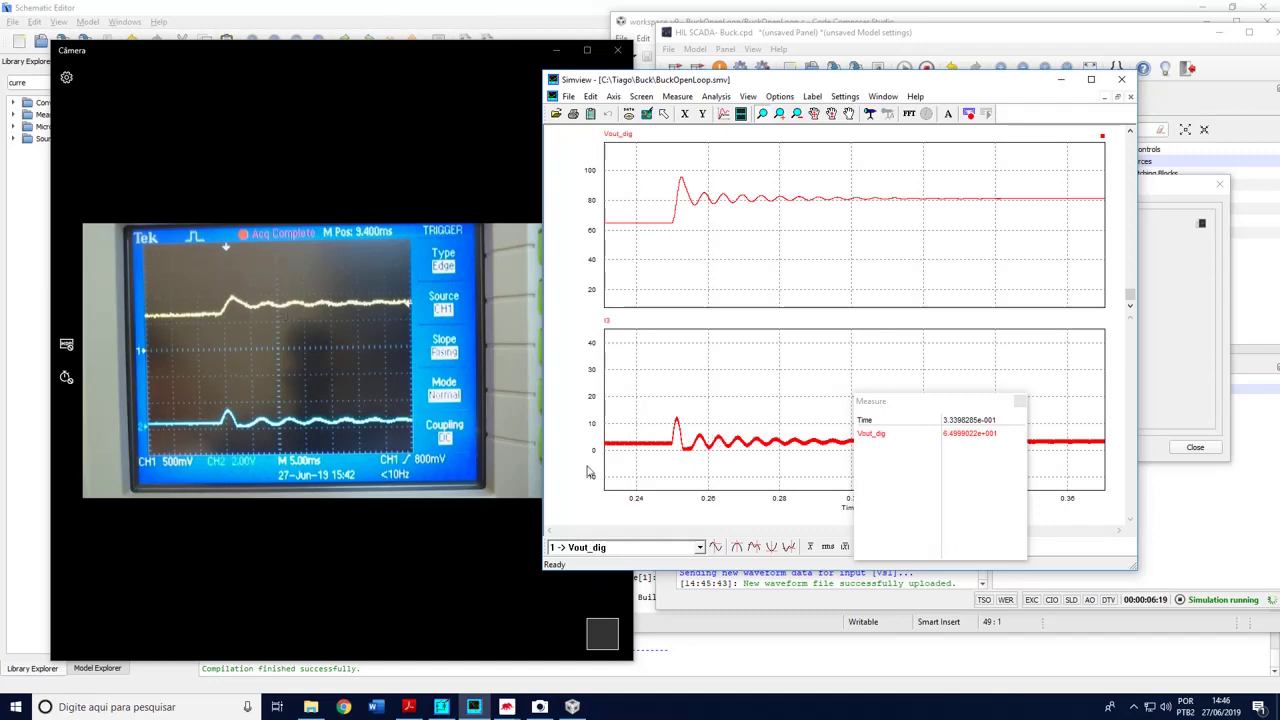
# Rerun the PSIM simulation with the 25 Ω load-step switch group in place
pyautogui.click(441, 706)
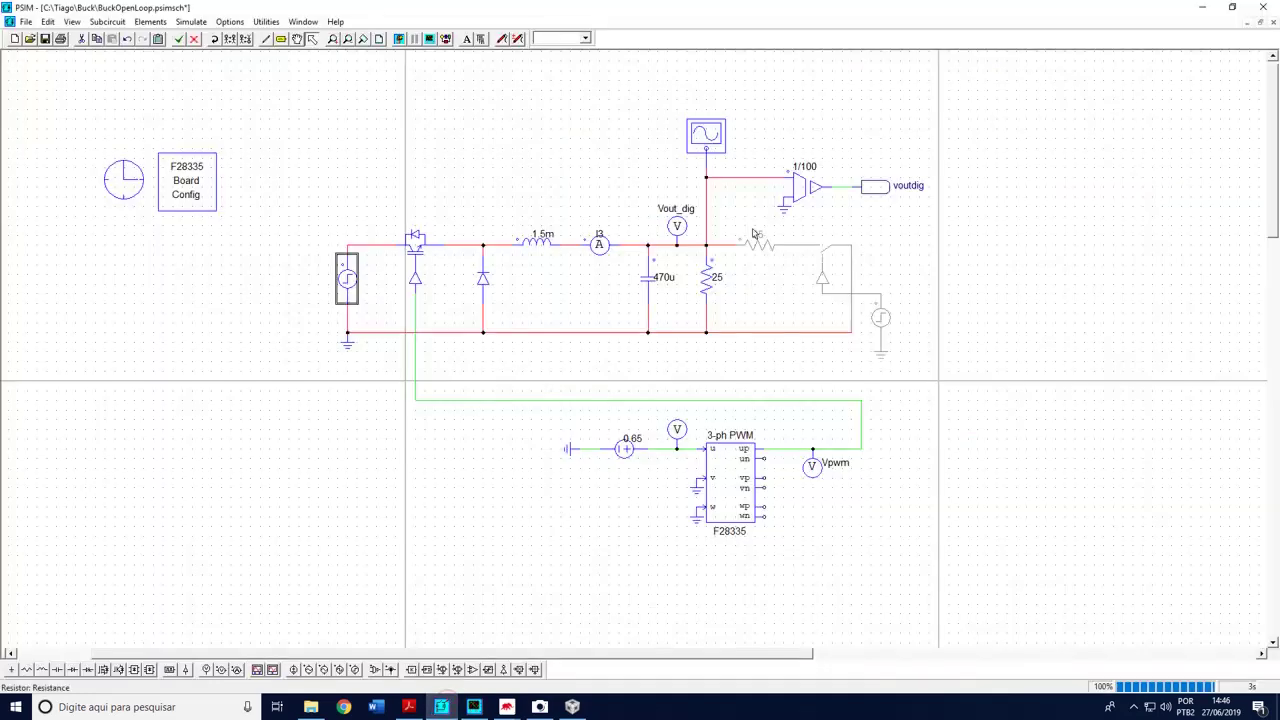
pyautogui.moveTo(932, 358); pyautogui.dragTo(966, 371)
pyautogui.click(1031, 398)
pyautogui.click(399, 38)
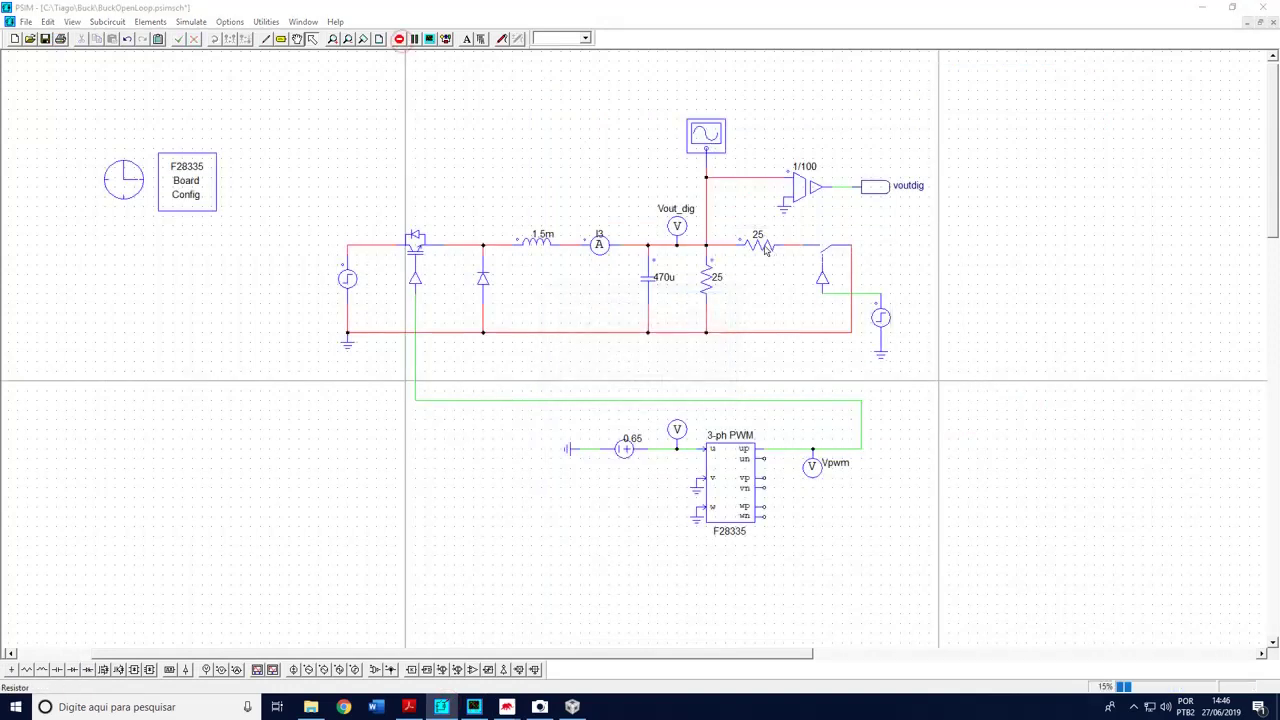
# Confirm the step source's Tstep of 400m, then maximize Simview and zoom to 0.39–0.47 s
pyautogui.doubleClick(881, 318)
pyautogui.click(180, 195)
pyautogui.click(280, 95)
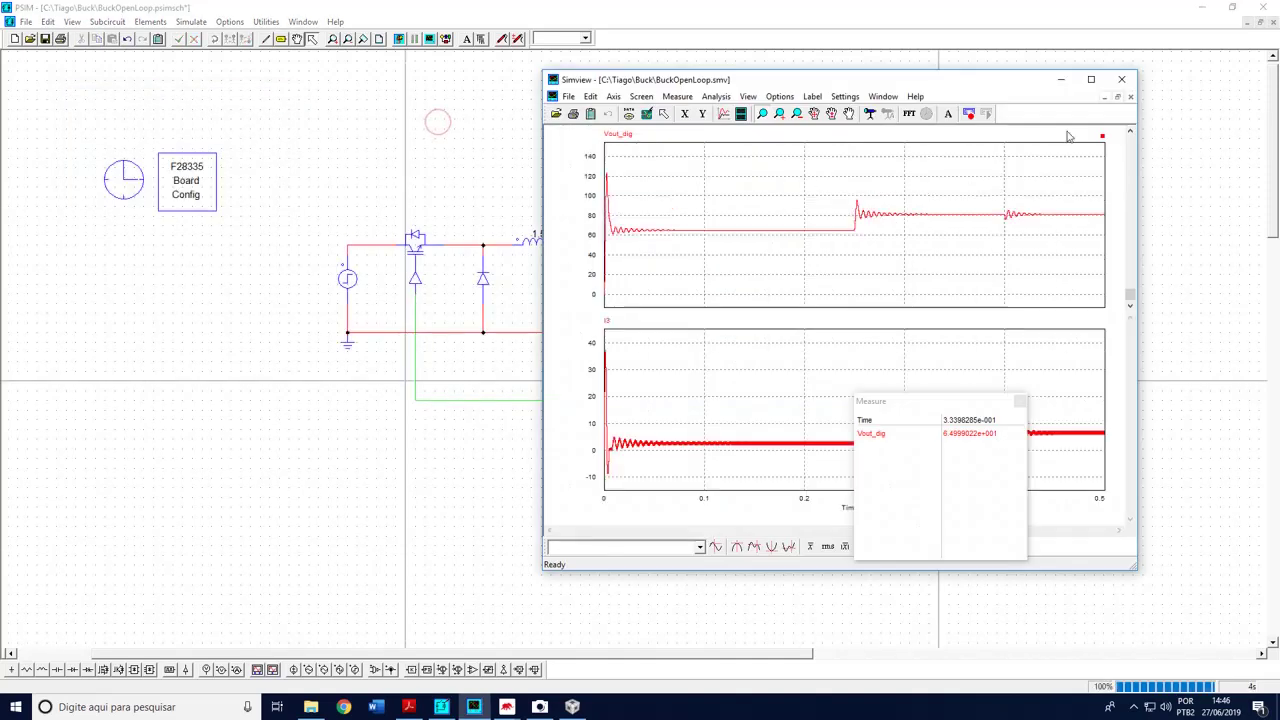
pyautogui.click(1091, 80)
pyautogui.moveTo(983, 160); pyautogui.dragTo(1157, 214)
# Close the Measure box and rezoom Simview from 0–0.5 s to the 0.39–0.47 s load step
pyautogui.click(1018, 398)
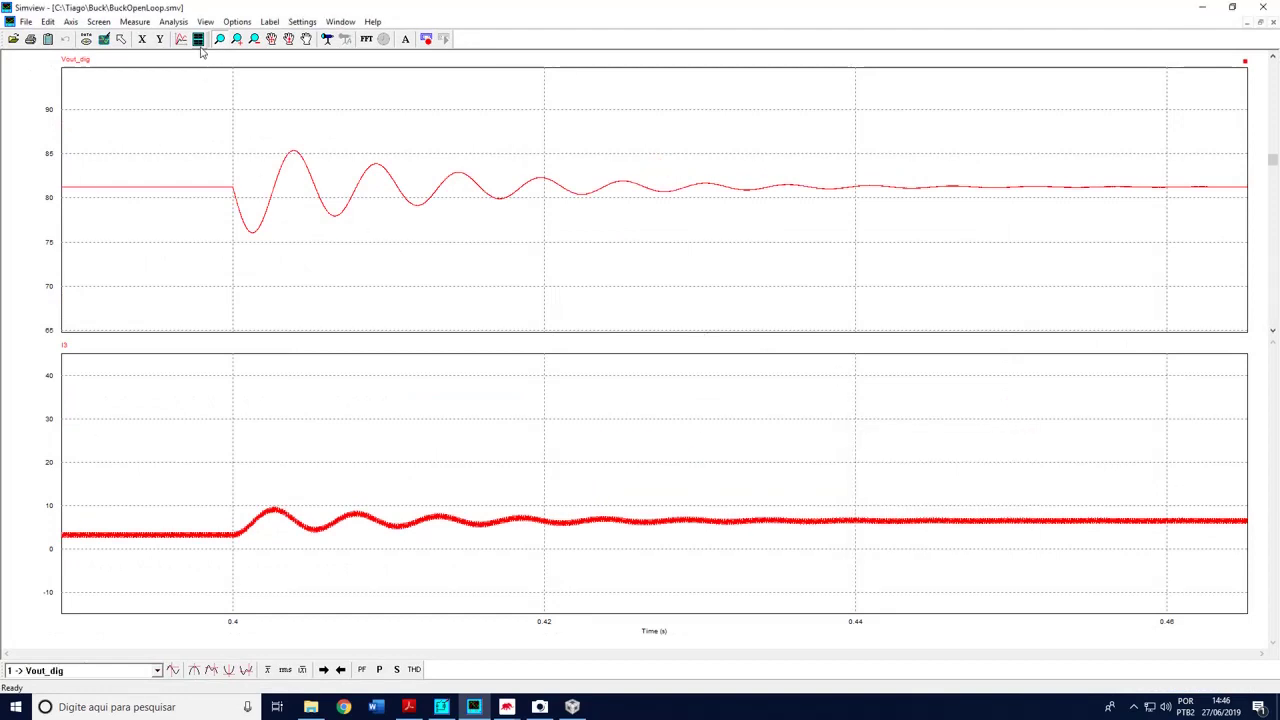
pyautogui.click(120, 39)
pyautogui.click(103, 39)
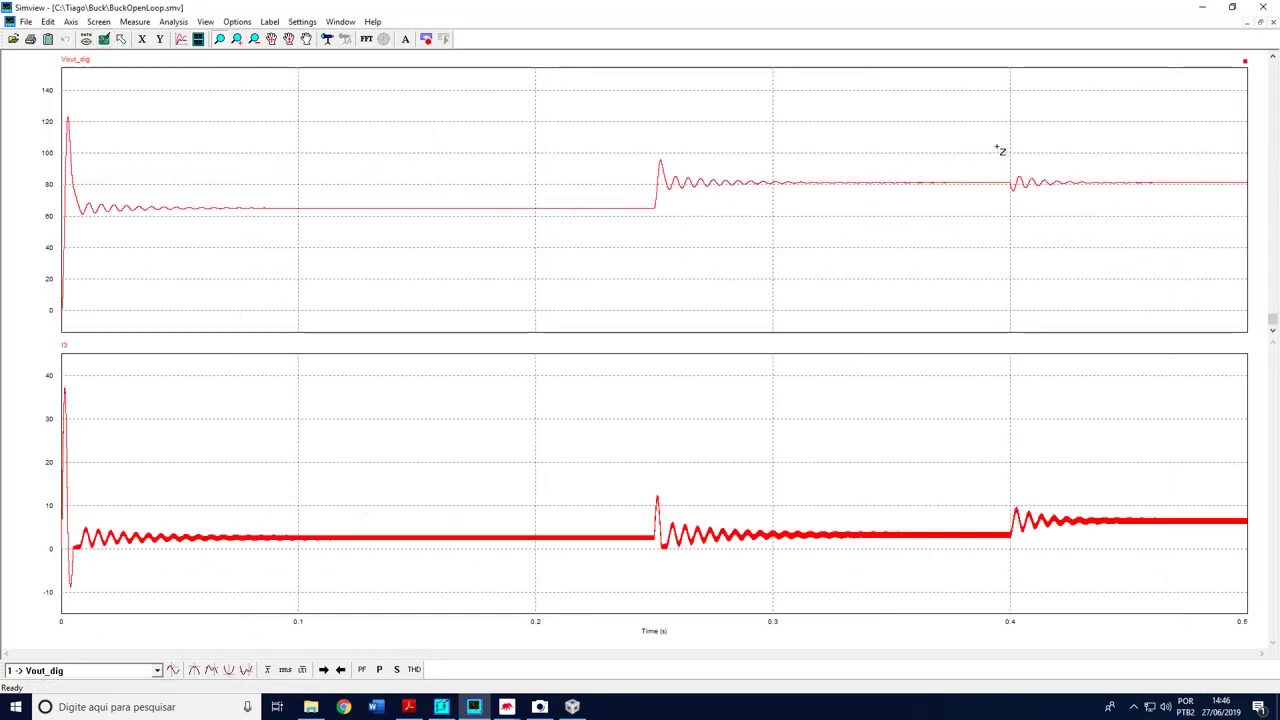
pyautogui.moveTo(985, 145); pyautogui.dragTo(1186, 240)
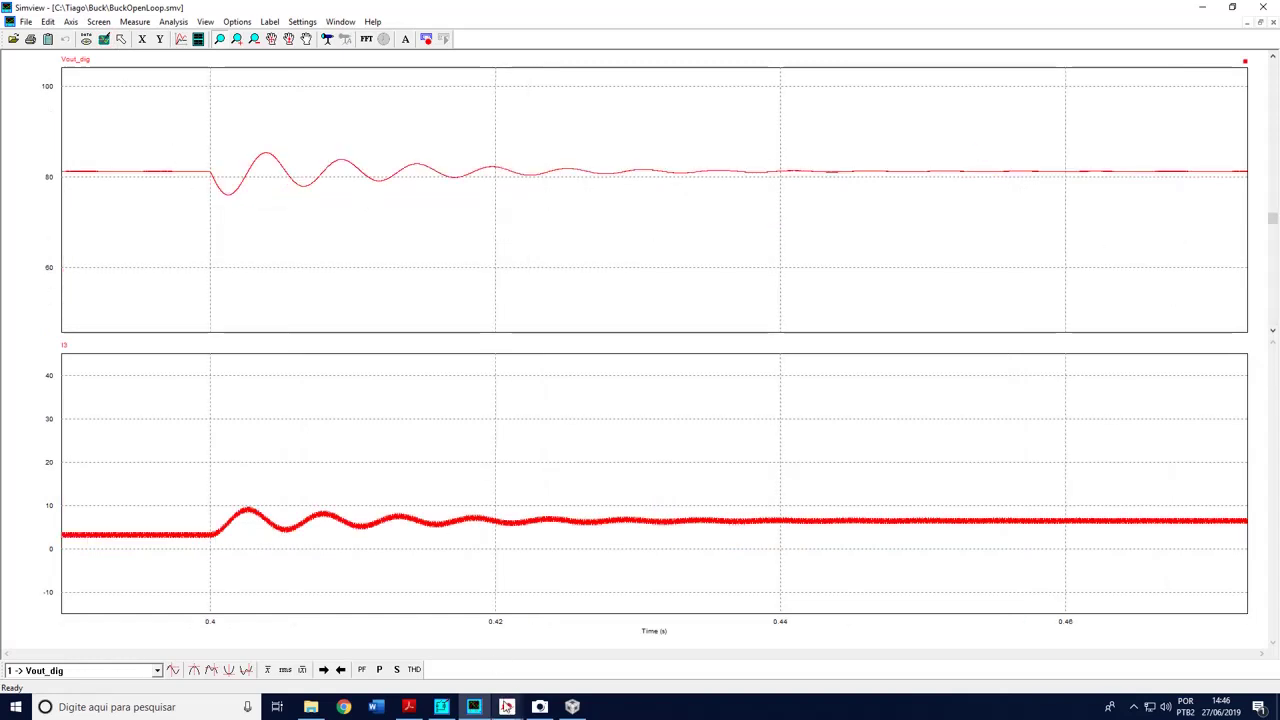
# Terminate and relaunch the BuckOpenLoop debug session in Code Composer Studio
pyautogui.click(650, 650)
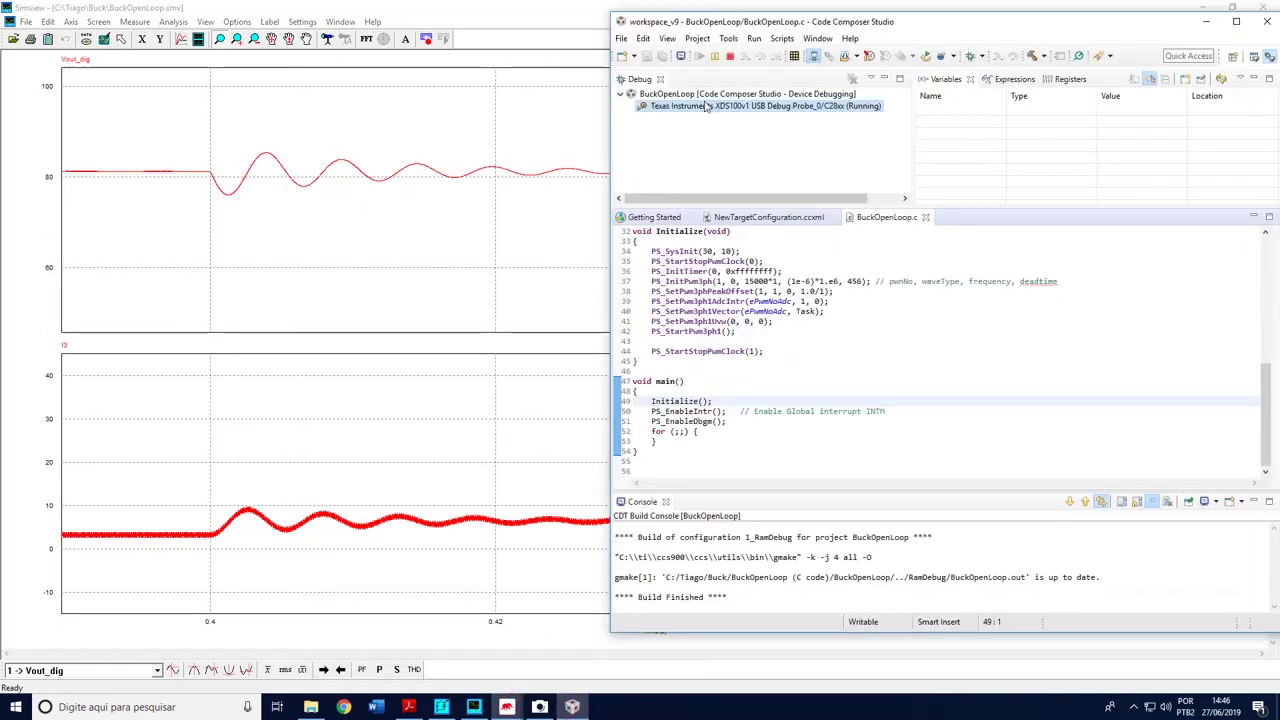
pyautogui.click(732, 58)
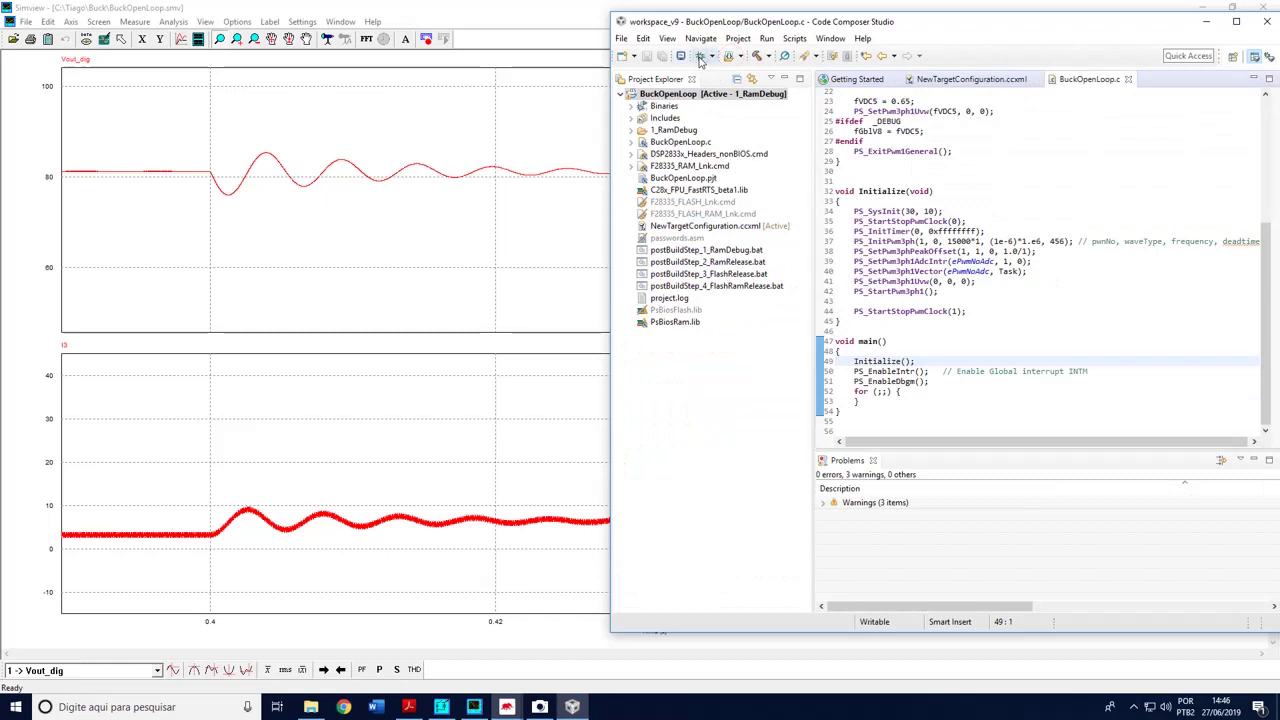
pyautogui.click(701, 58)
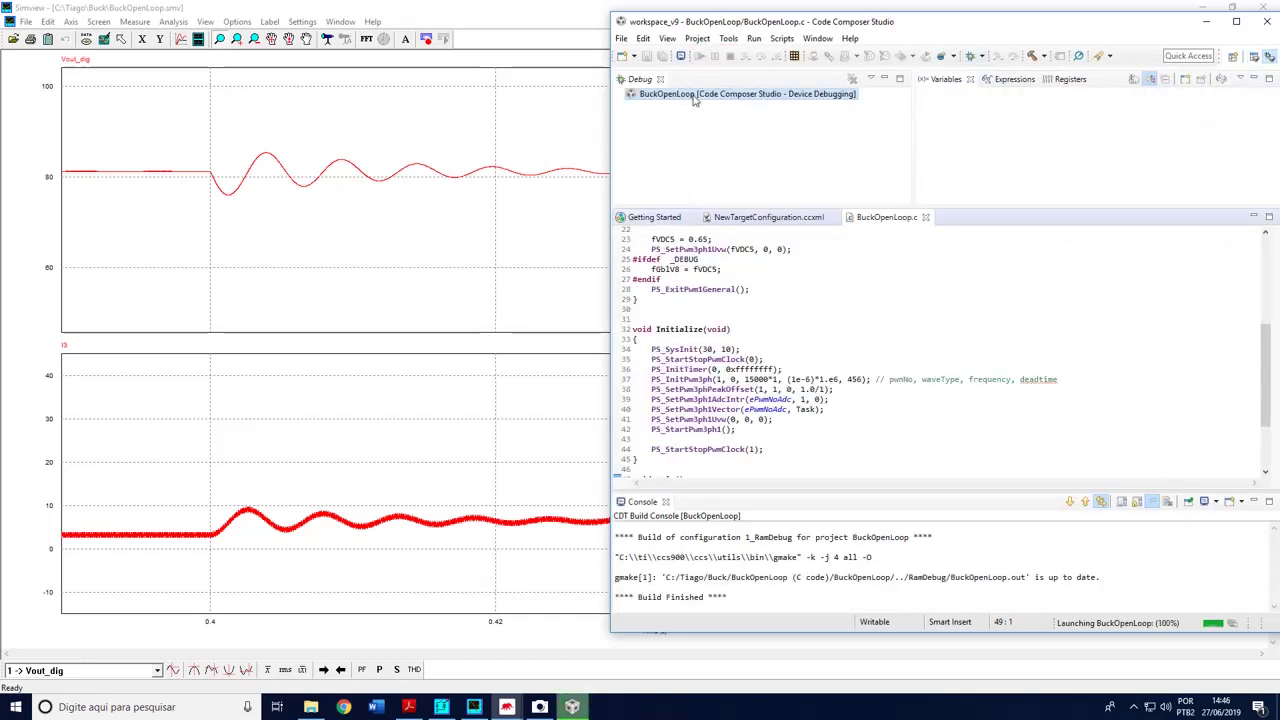
# Stop the HIL simulation, reset Vs1 to 100 V and close the Sources settings
pyautogui.moveTo(507, 707)
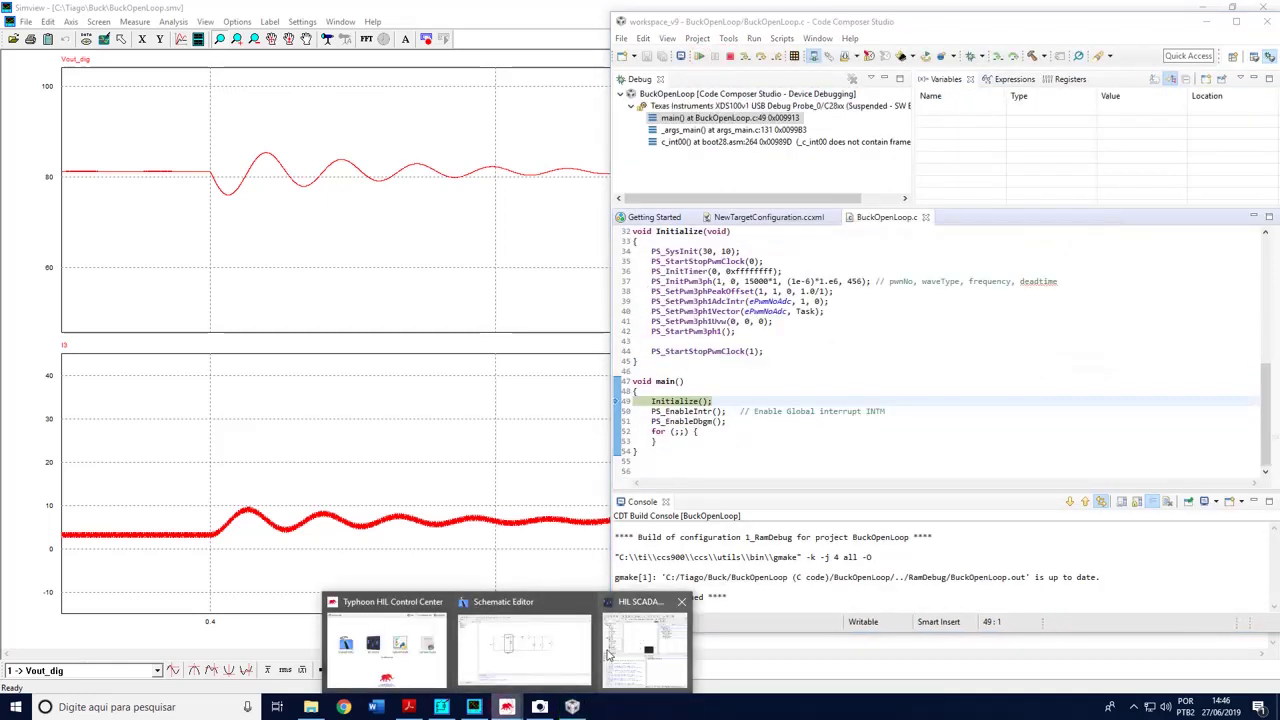
pyautogui.click(606, 649)
pyautogui.click(926, 68)
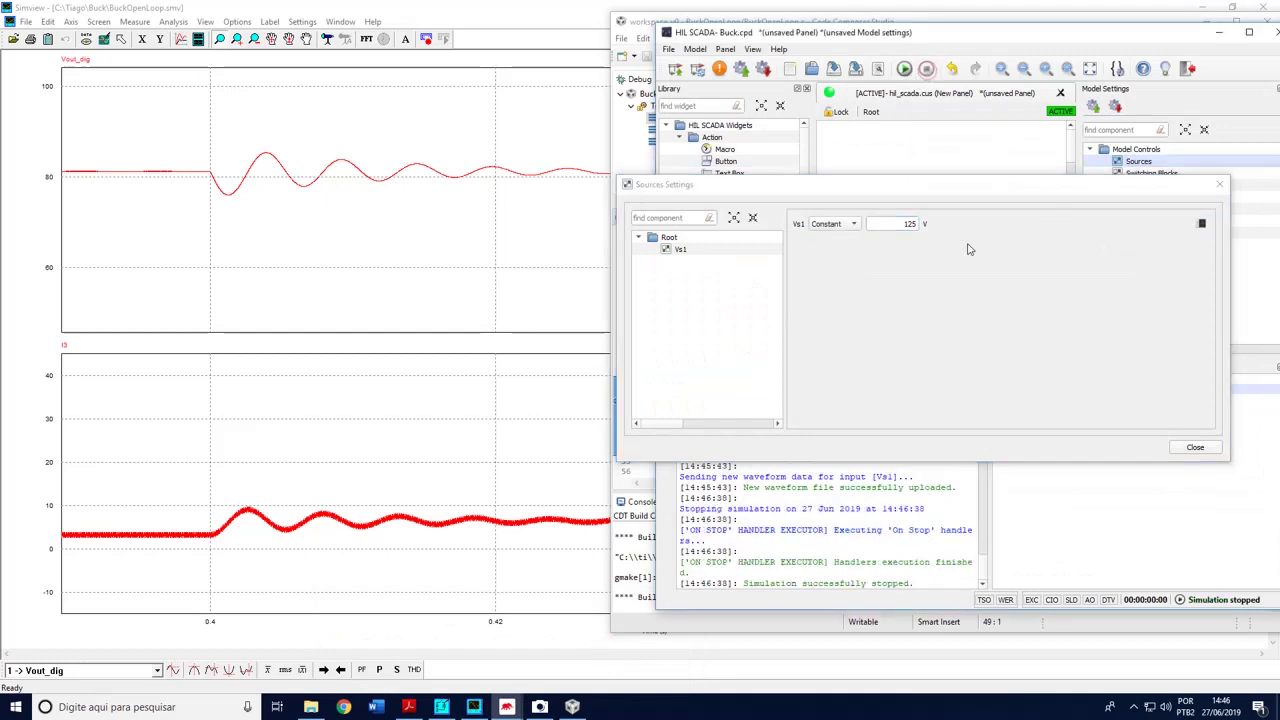
pyautogui.moveTo(893, 223); pyautogui.dragTo(947, 230)
pyautogui.write('100')
pyautogui.press('Return')
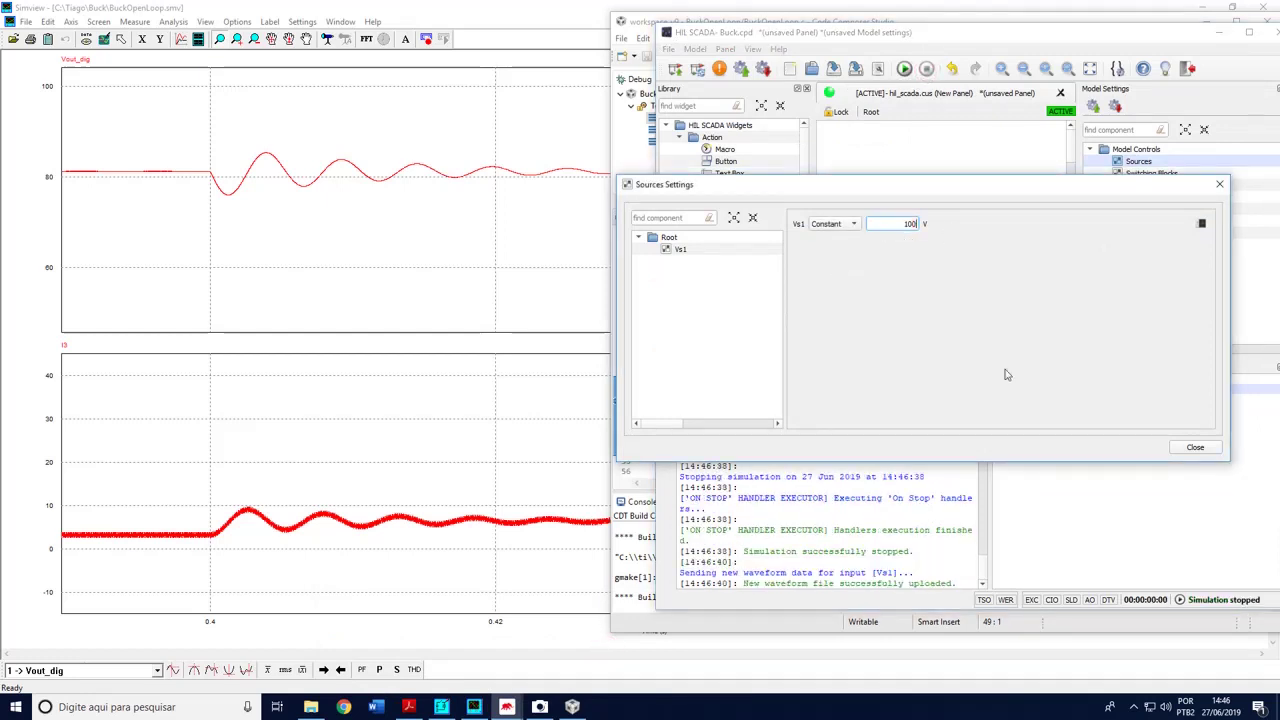
pyautogui.click(1187, 450)
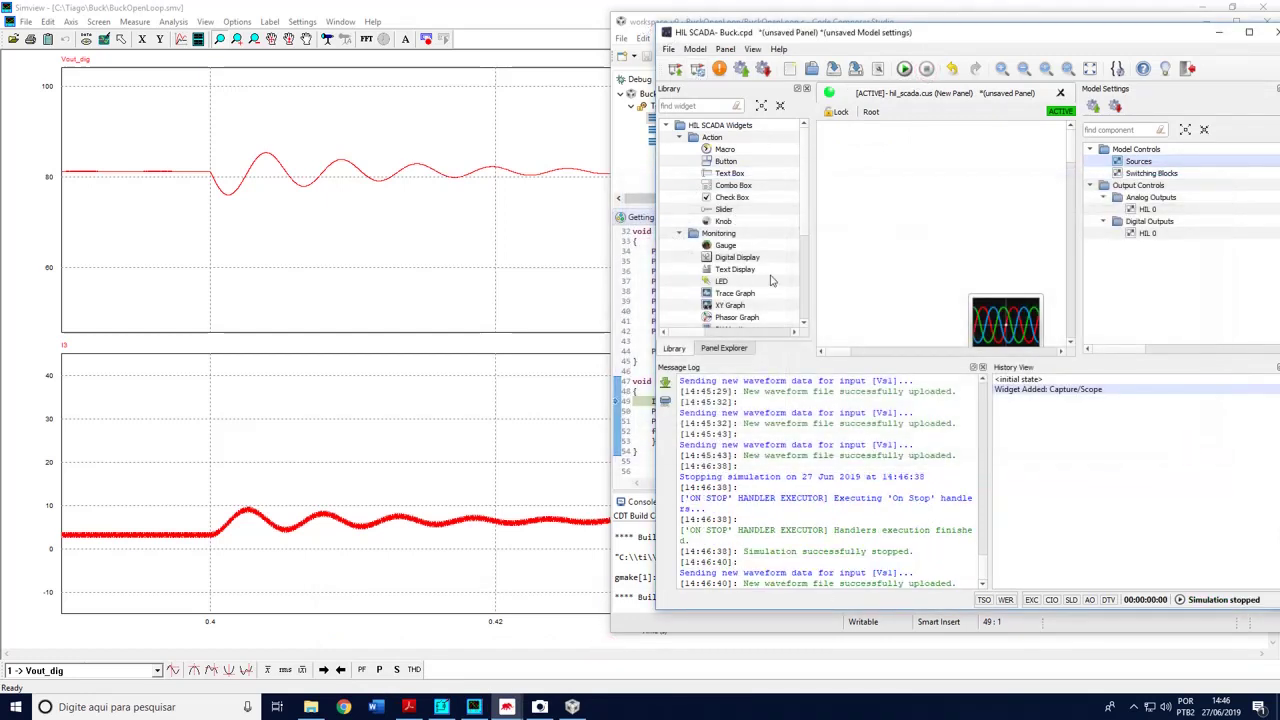
# Add a vertical resistor R2 to the Buck schematic and confirm R2's and R1's 25 Ω resistances
pyautogui.moveTo(474, 706)
pyautogui.click(500, 663)
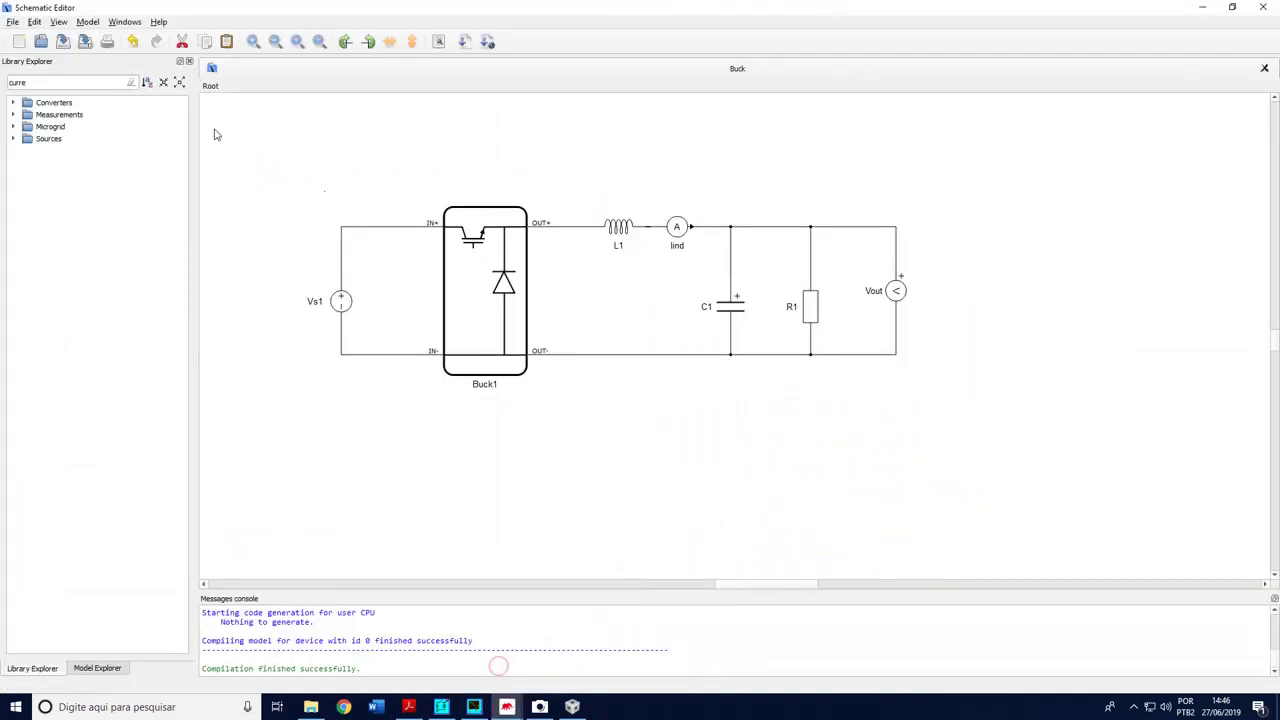
pyautogui.doubleClick(14, 84)
pyautogui.write('resis')
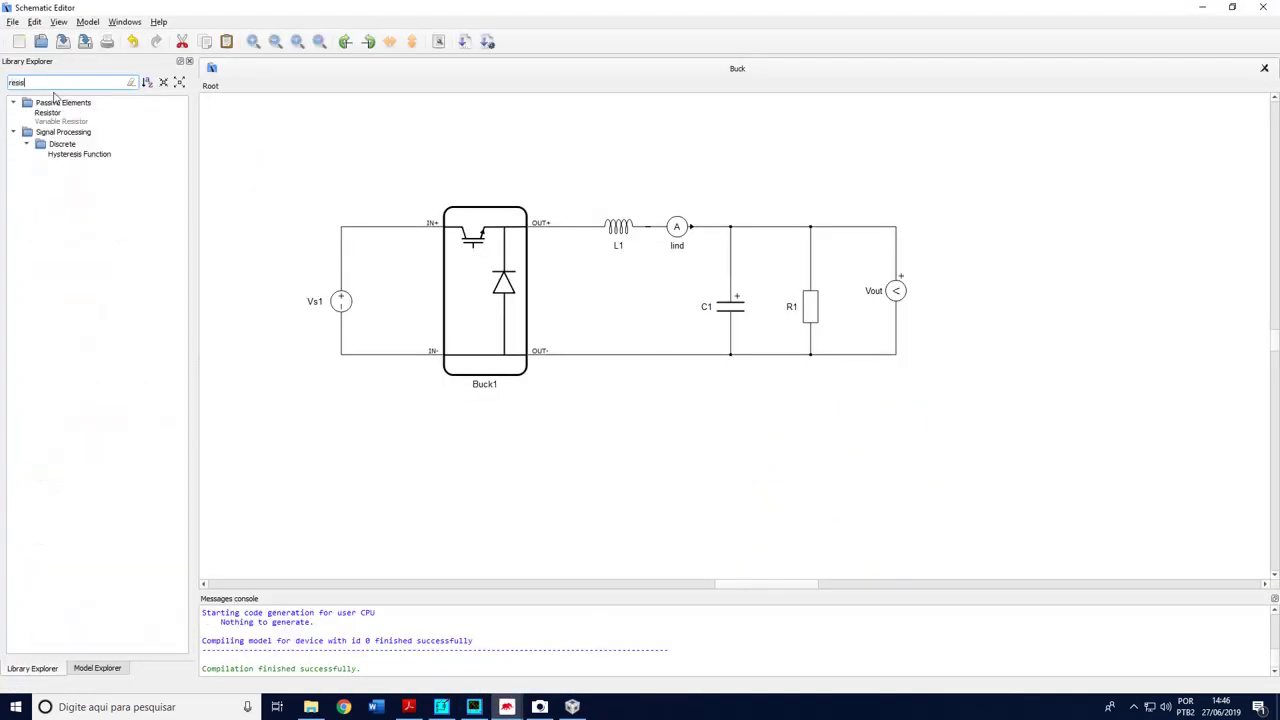
pyautogui.moveTo(47, 112); pyautogui.dragTo(985, 292)
pyautogui.hotkey('ctrl', 'r')
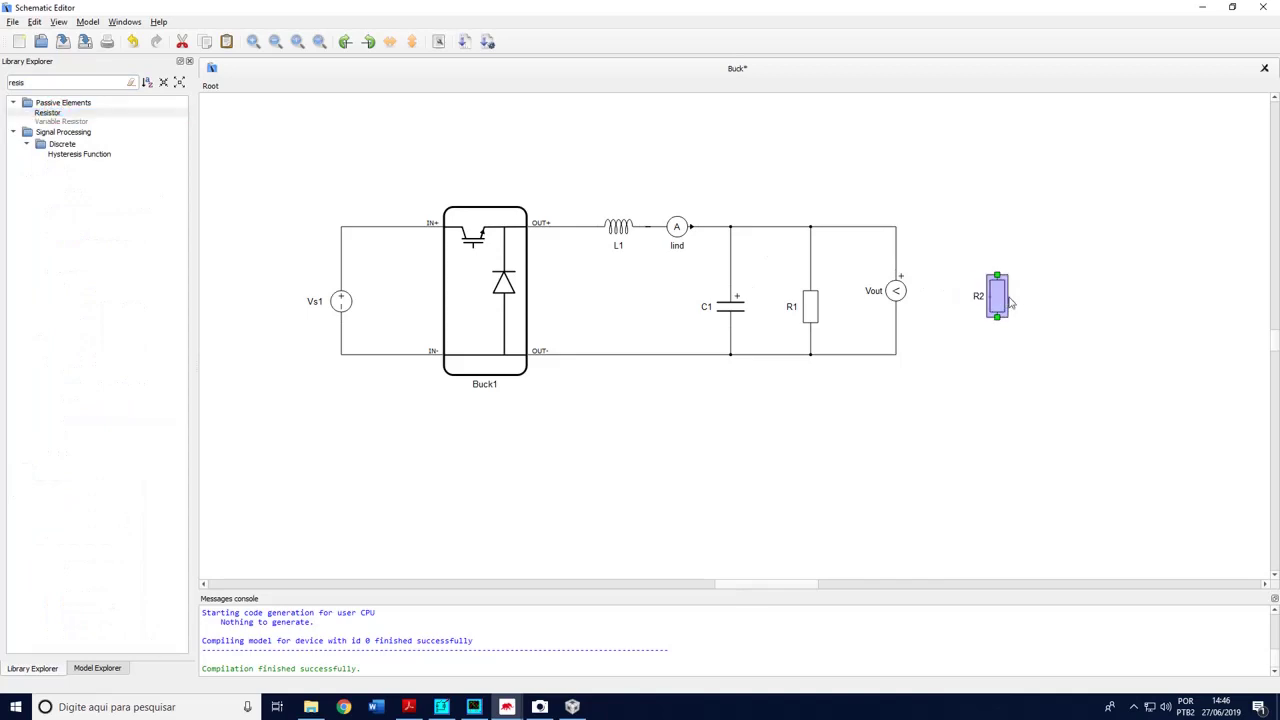
pyautogui.doubleClick(1010, 300)
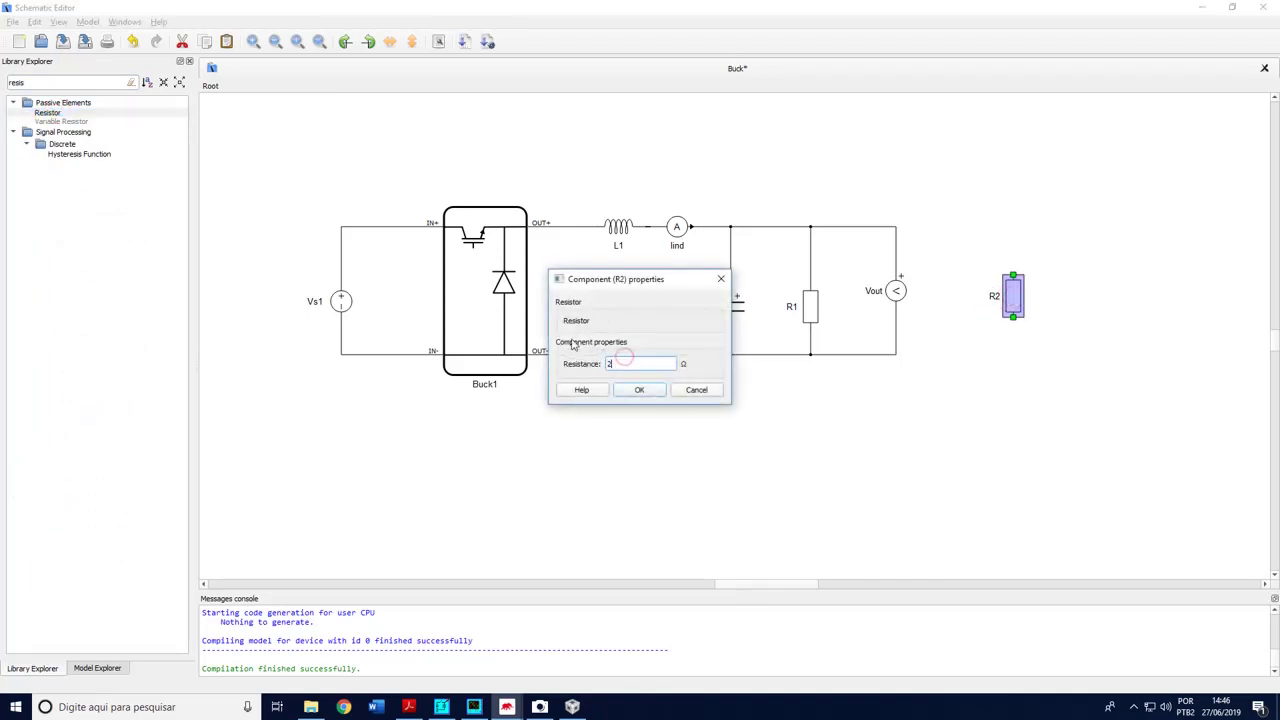
pyautogui.click(639, 390)
pyautogui.doubleClick(810, 306)
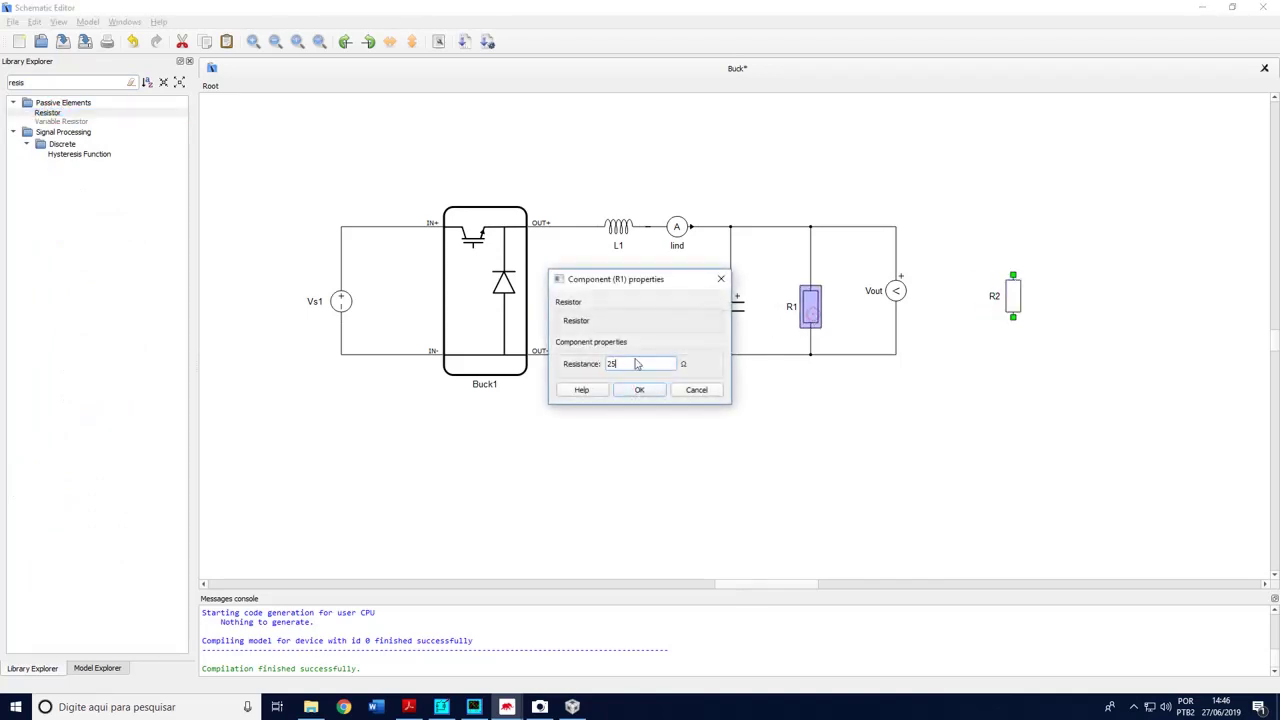
pyautogui.click(639, 390)
# Place MP Breaker 1 above R2, wire it to R2's top, and compile the model
pyautogui.moveTo(26, 82); pyautogui.dragTo(3, 82)
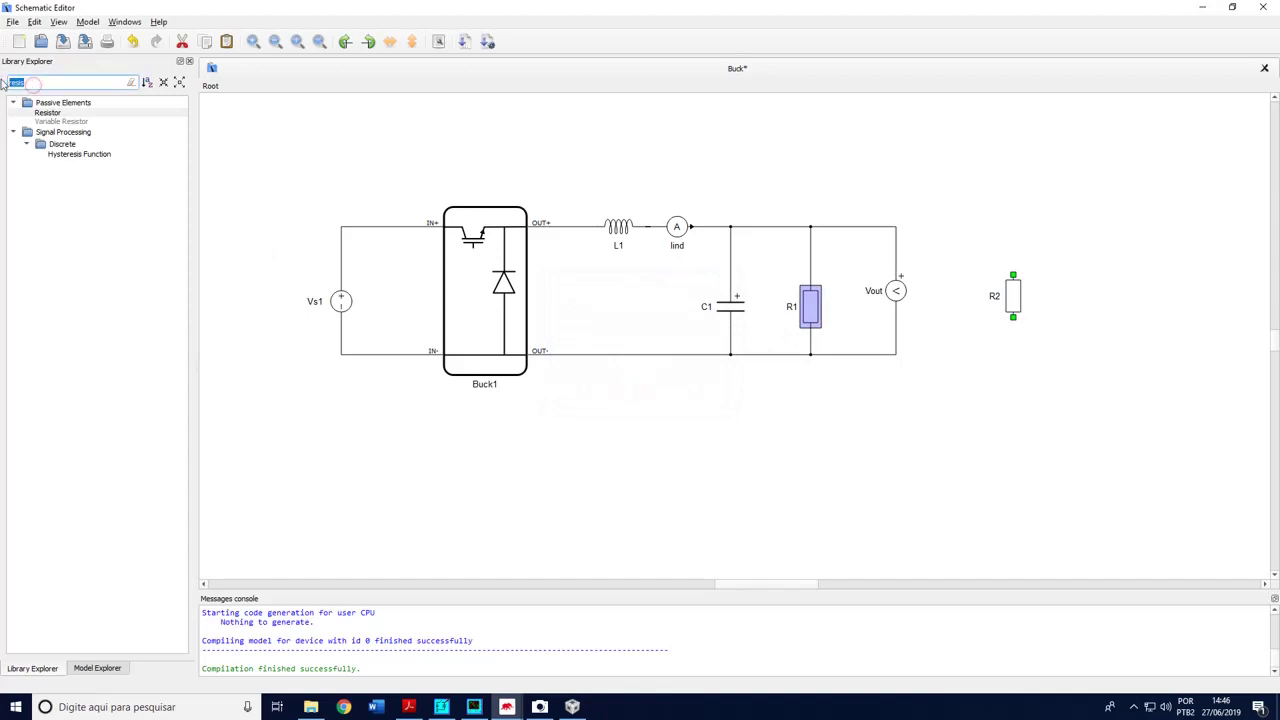
pyautogui.write('brea')
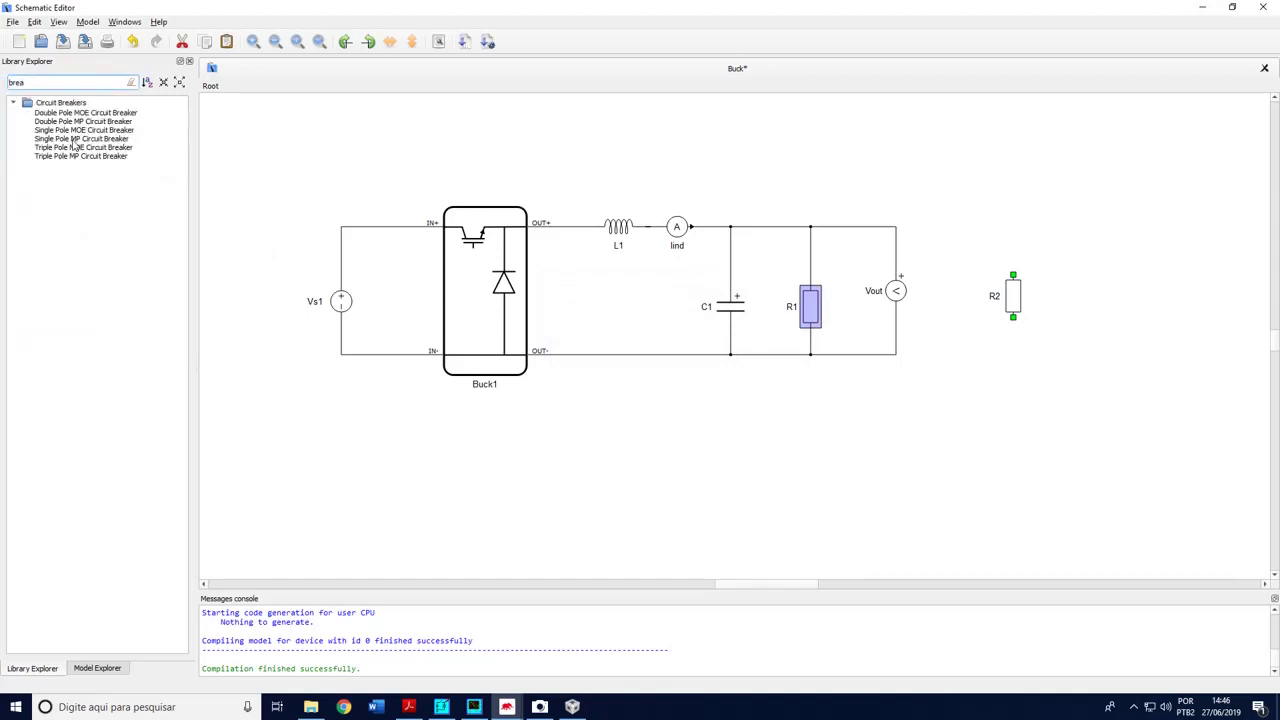
pyautogui.moveTo(74, 139); pyautogui.dragTo(875, 224)
pyautogui.moveTo(970, 223); pyautogui.dragTo(869, 354)
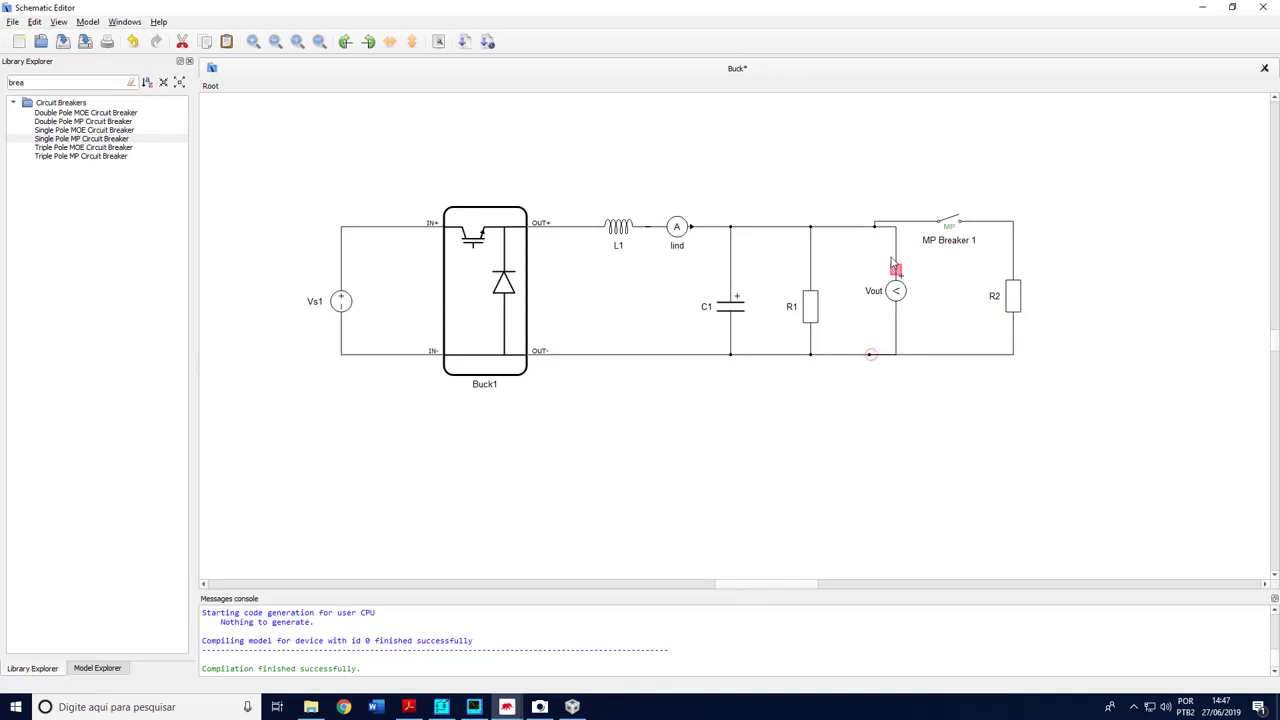
pyautogui.click(488, 43)
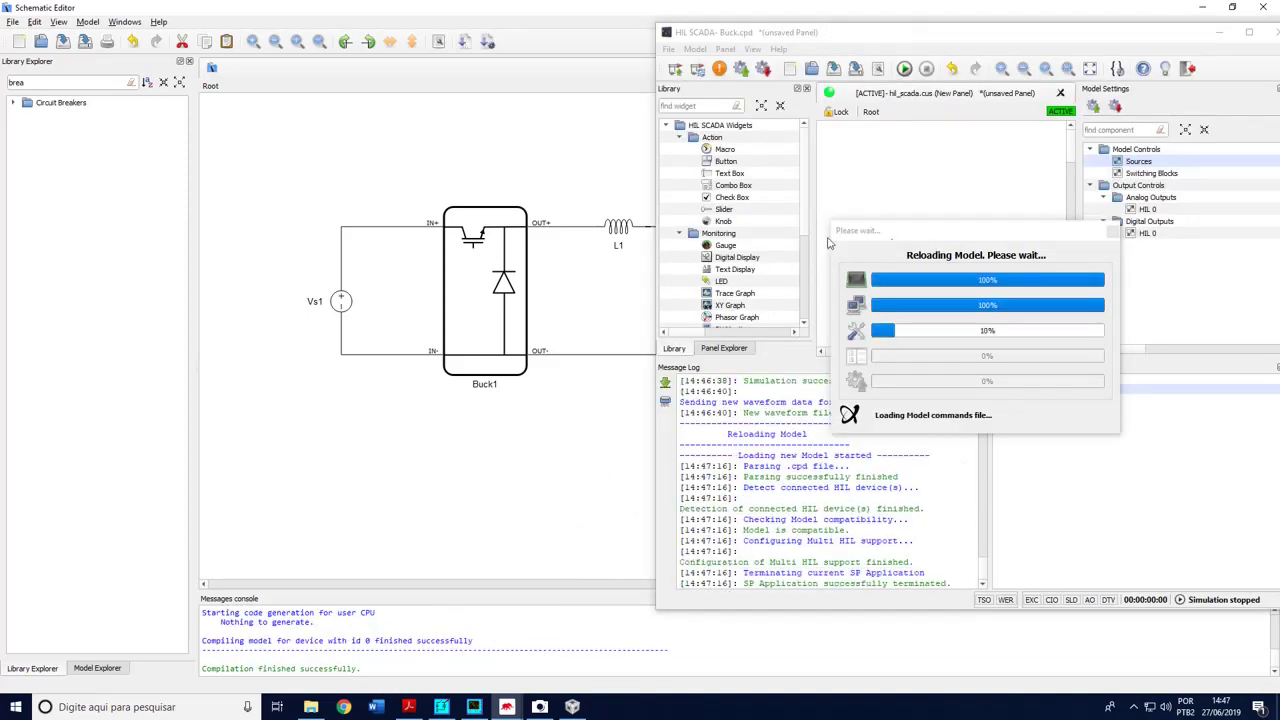
# Close the Sources settings and start the HIL simulation
pyautogui.doubleClick(1128, 165)
pyautogui.click(1268, 188)
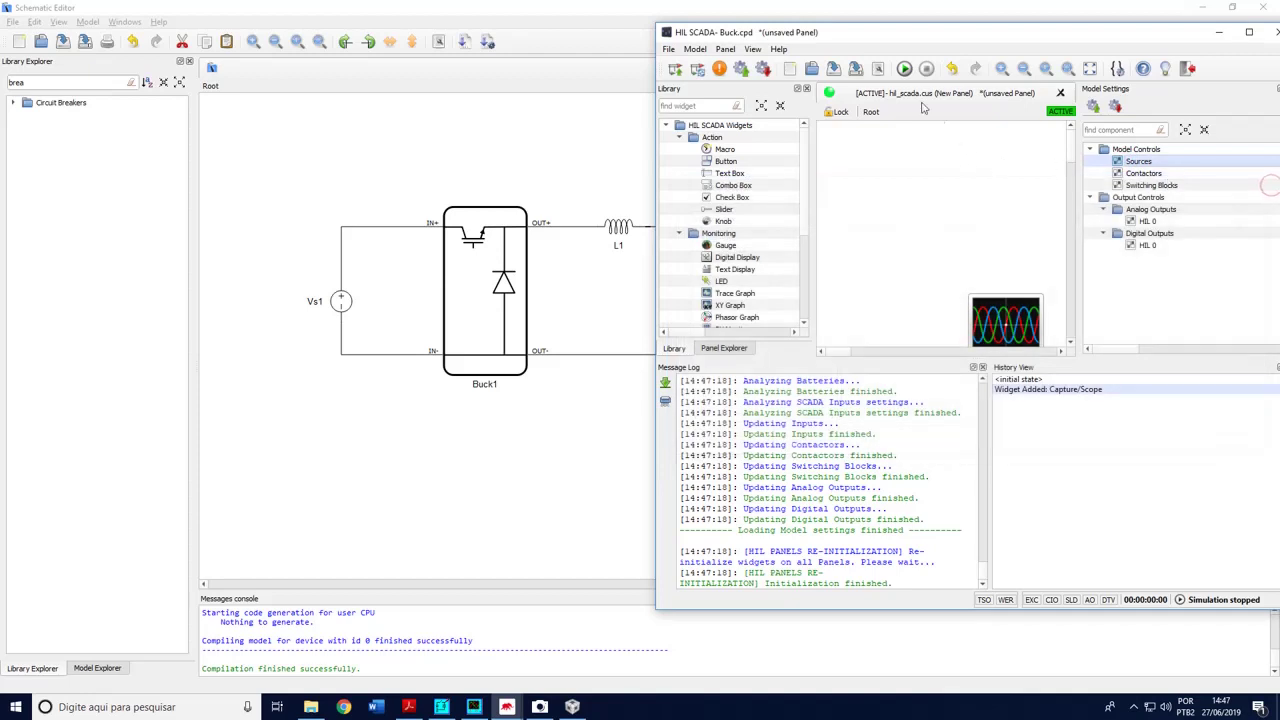
pyautogui.click(904, 68)
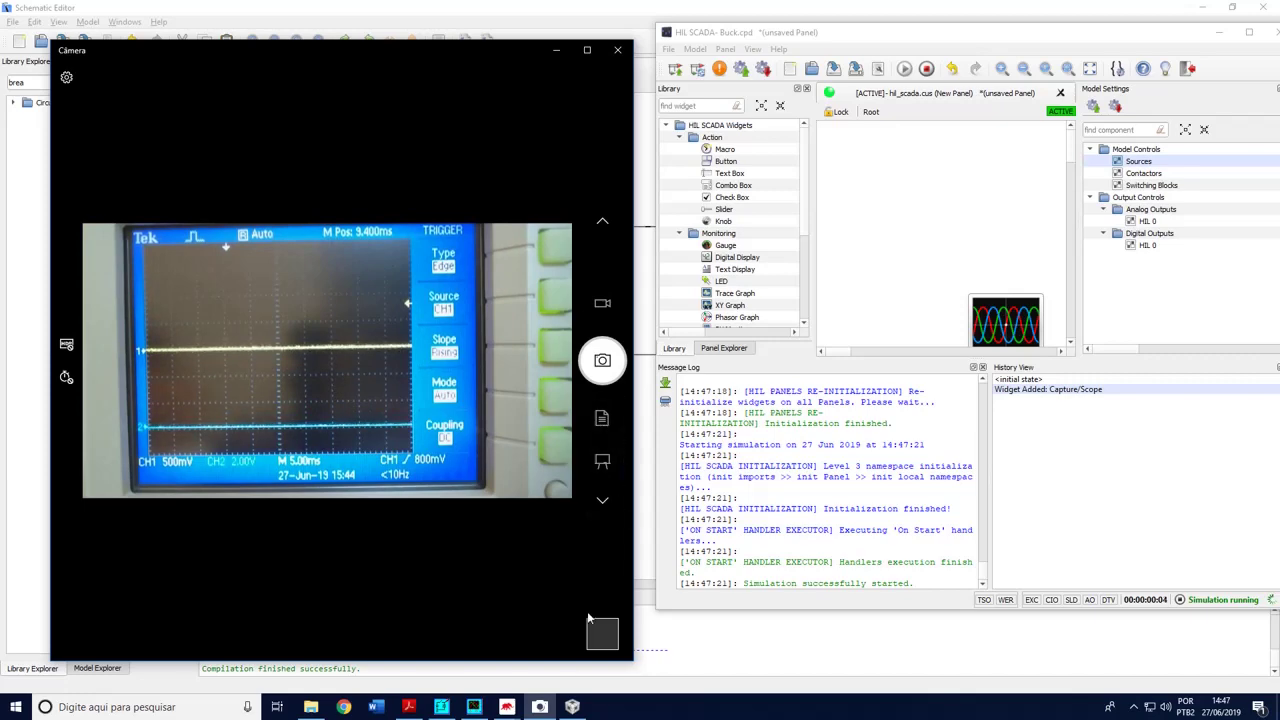
# Resume the BuckOpenLoop program on the F28335 in CCS, then return to HIL SCADA
pyautogui.click(598, 664)
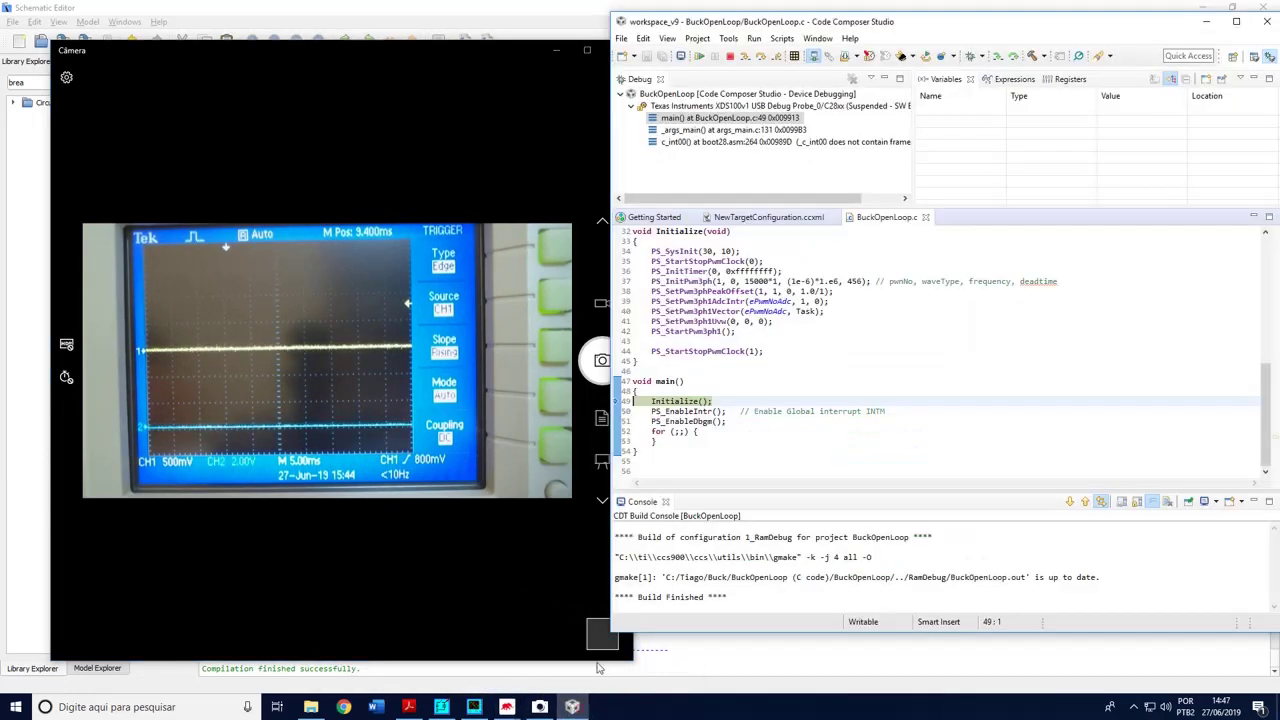
pyautogui.click(701, 57)
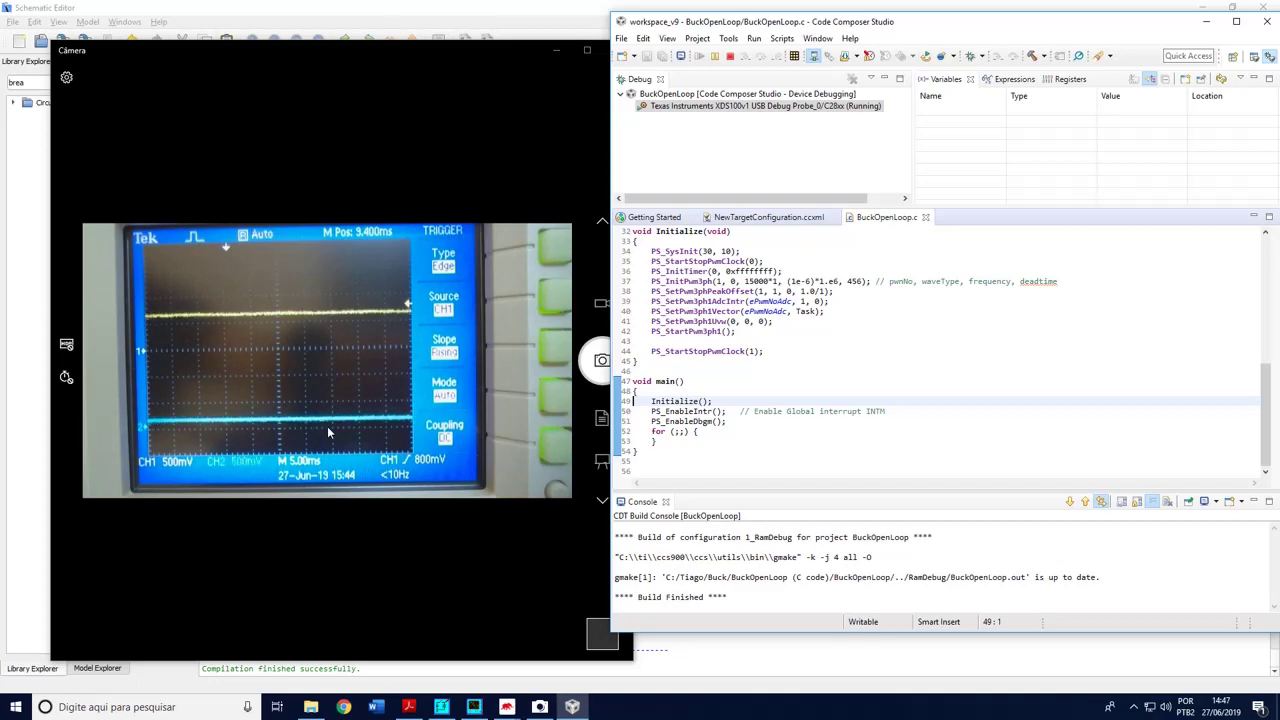
pyautogui.moveTo(507, 705)
pyautogui.click(603, 678)
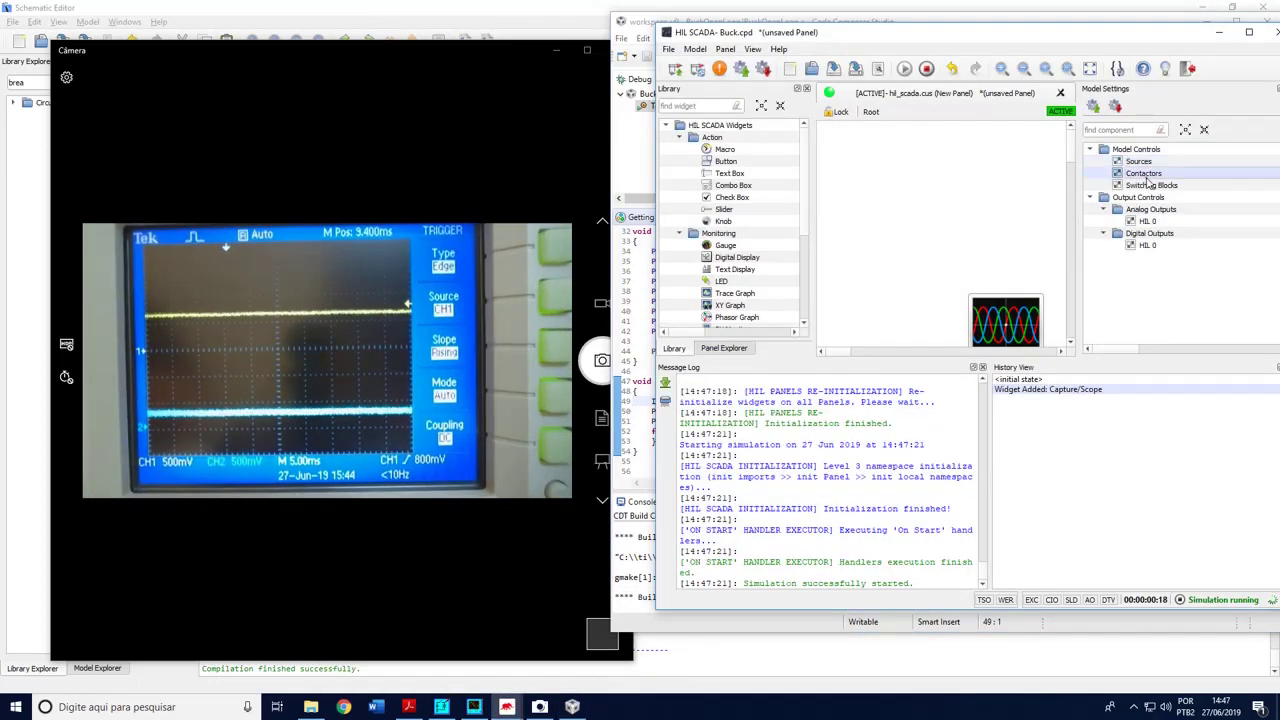
# Enable software control of MP Breaker 1.S1 in the Contactors settings
pyautogui.doubleClick(1146, 177)
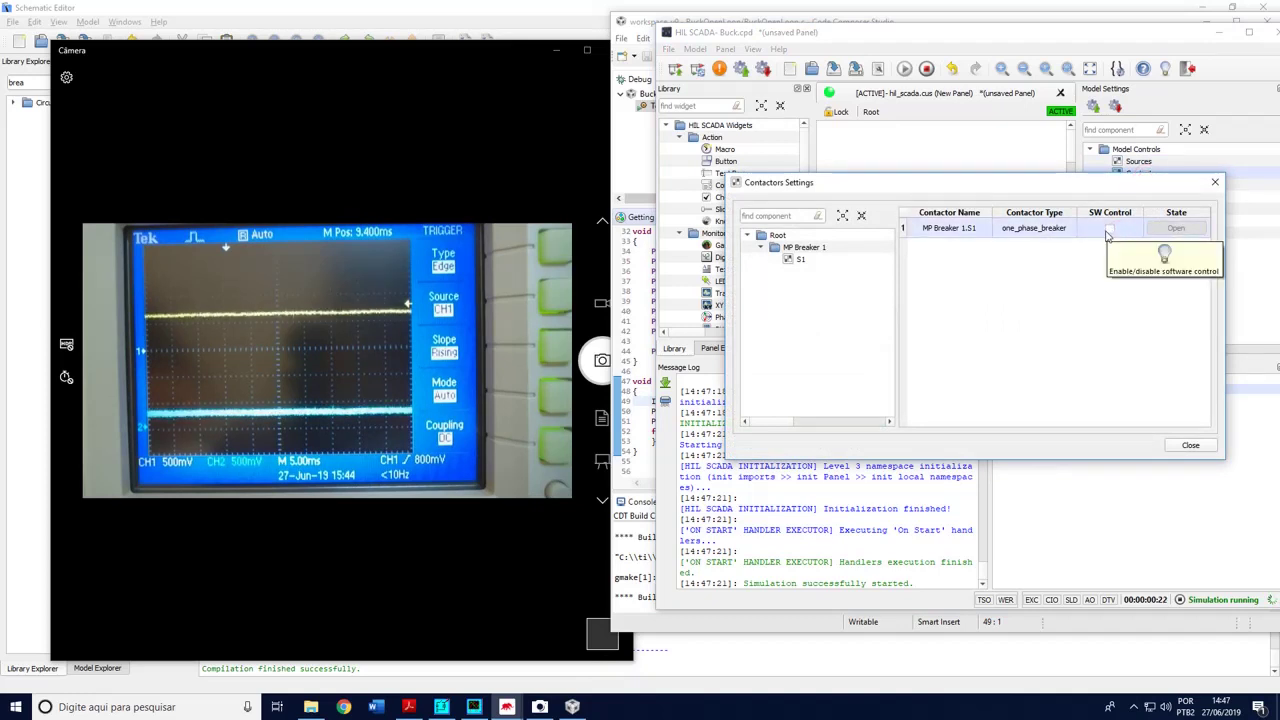
pyautogui.moveTo(1128, 188); pyautogui.dragTo(1114, 230)
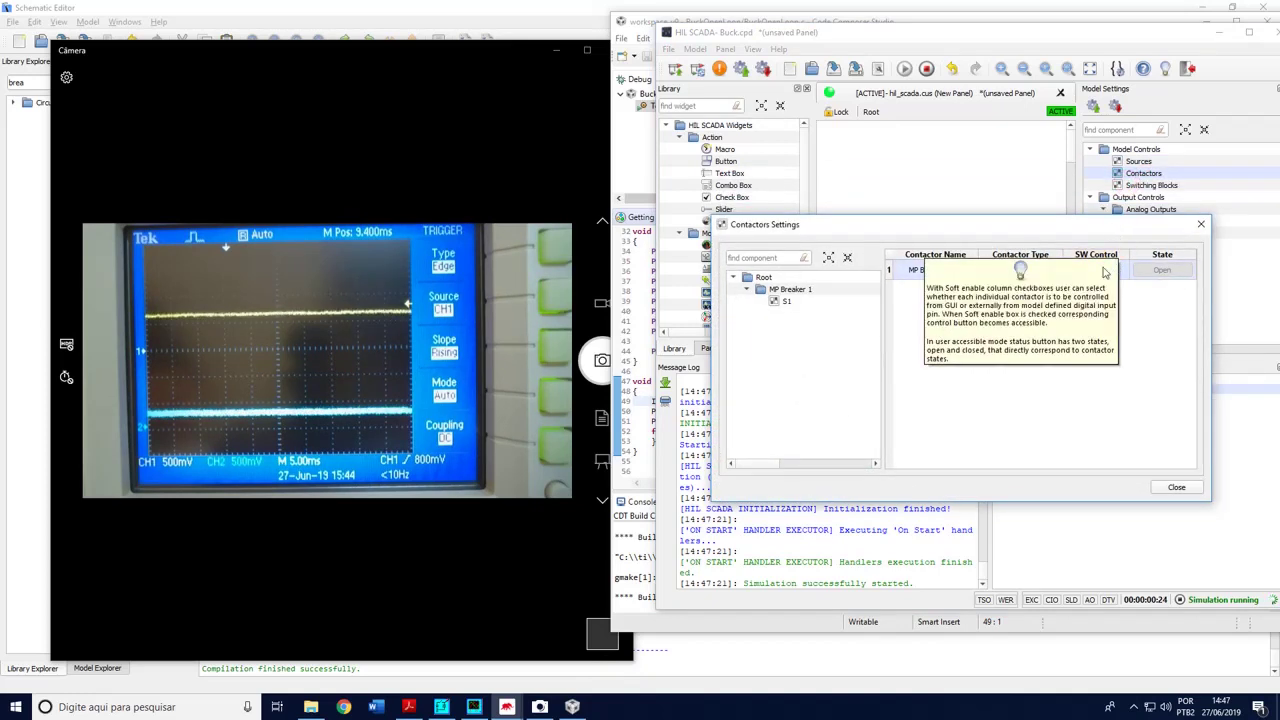
pyautogui.click(1095, 271)
# Close MP Breaker 1.S1 to apply the load step, then view PSIM Simview's waveforms
pyautogui.click(1149, 273)
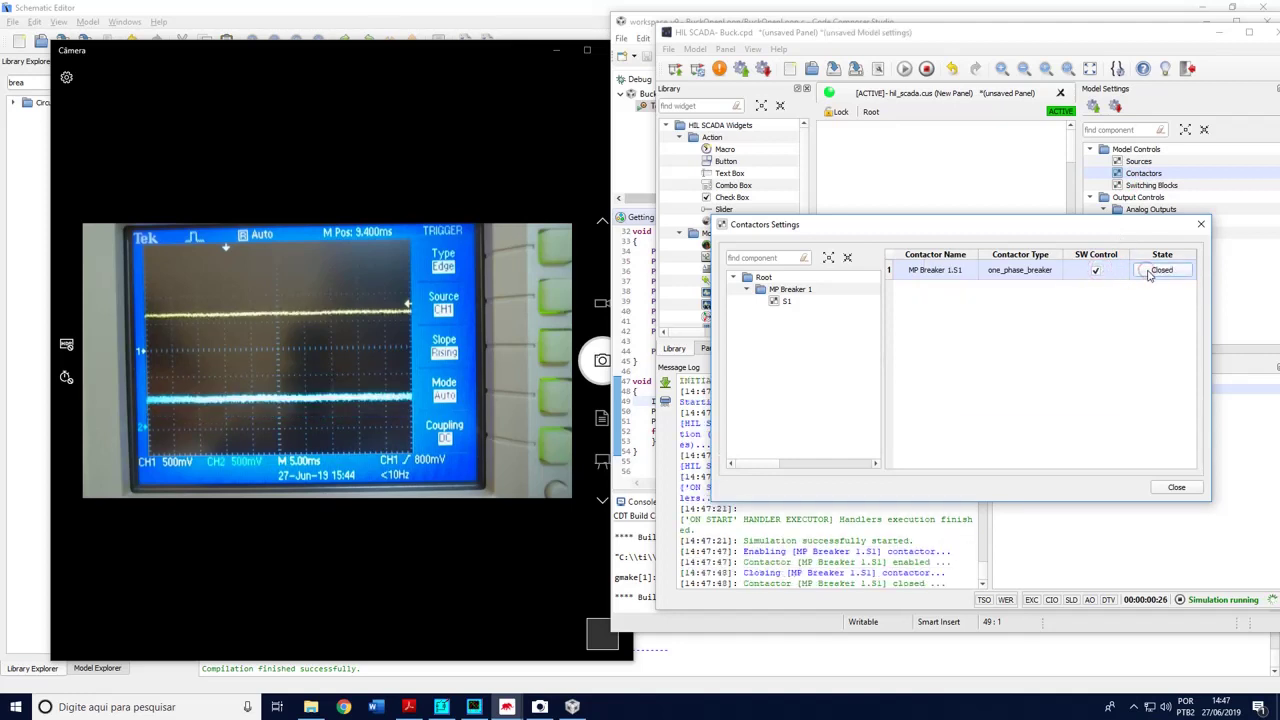
pyautogui.click(1150, 275)
pyautogui.click(1150, 274)
pyautogui.click(1150, 274)
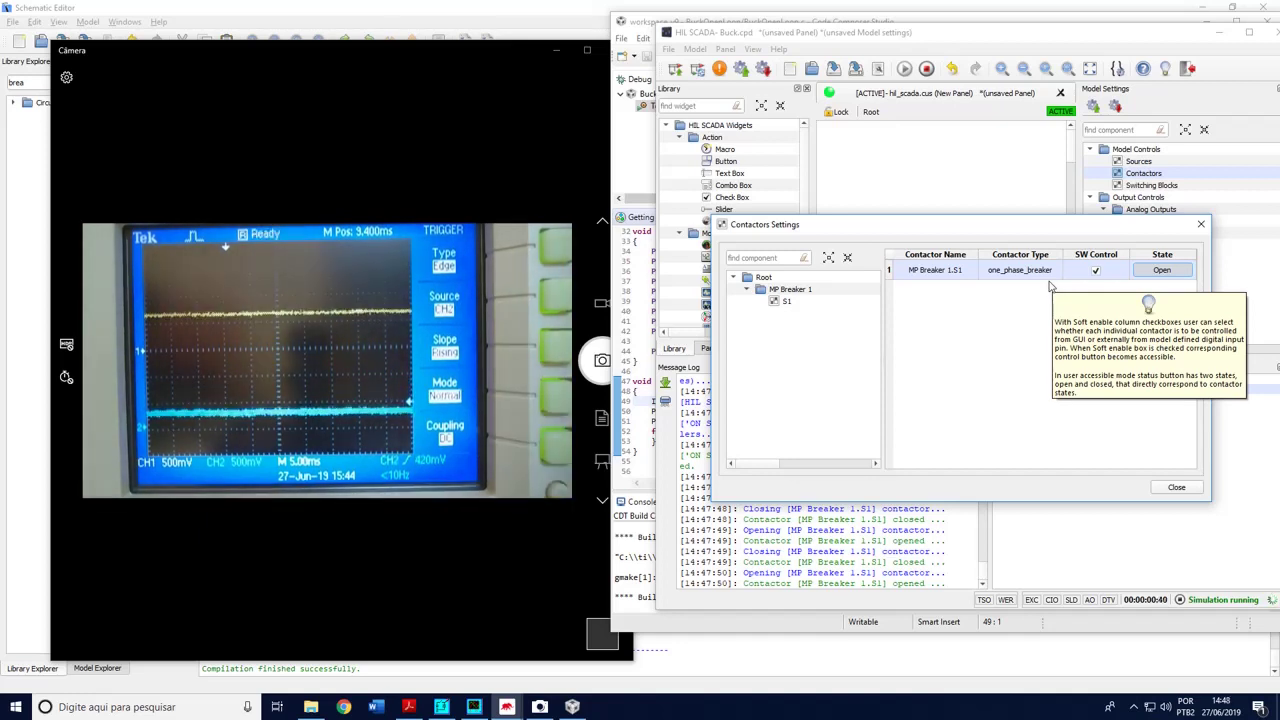
pyautogui.click(1163, 271)
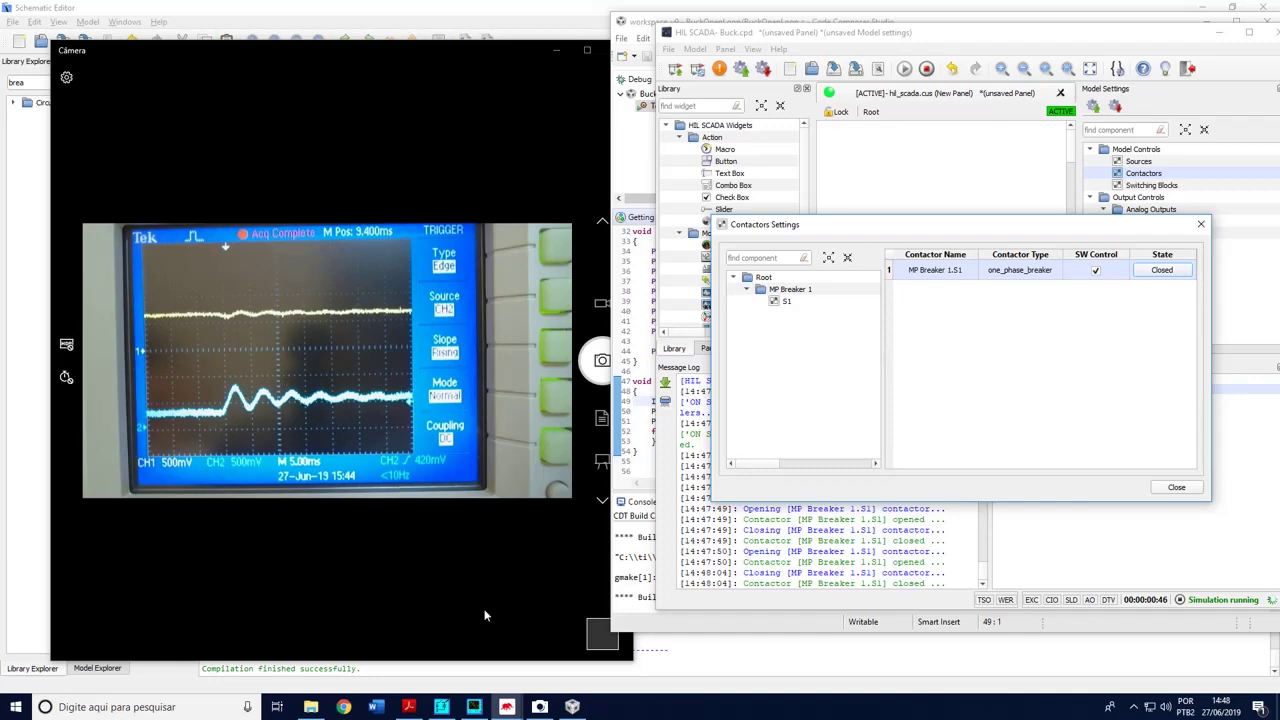
pyautogui.click(507, 707)
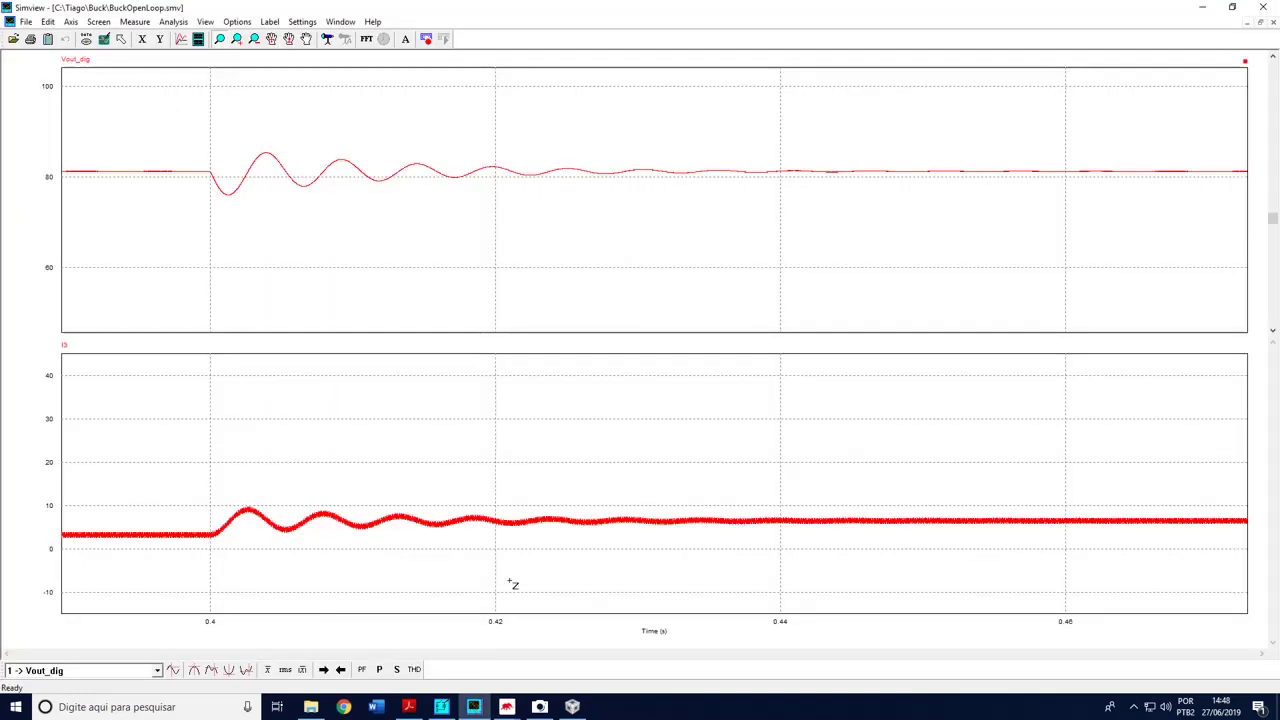
# Place a restored Simview window beside the scope capture, then switch to Code Composer Studio
pyautogui.click(1235, 7)
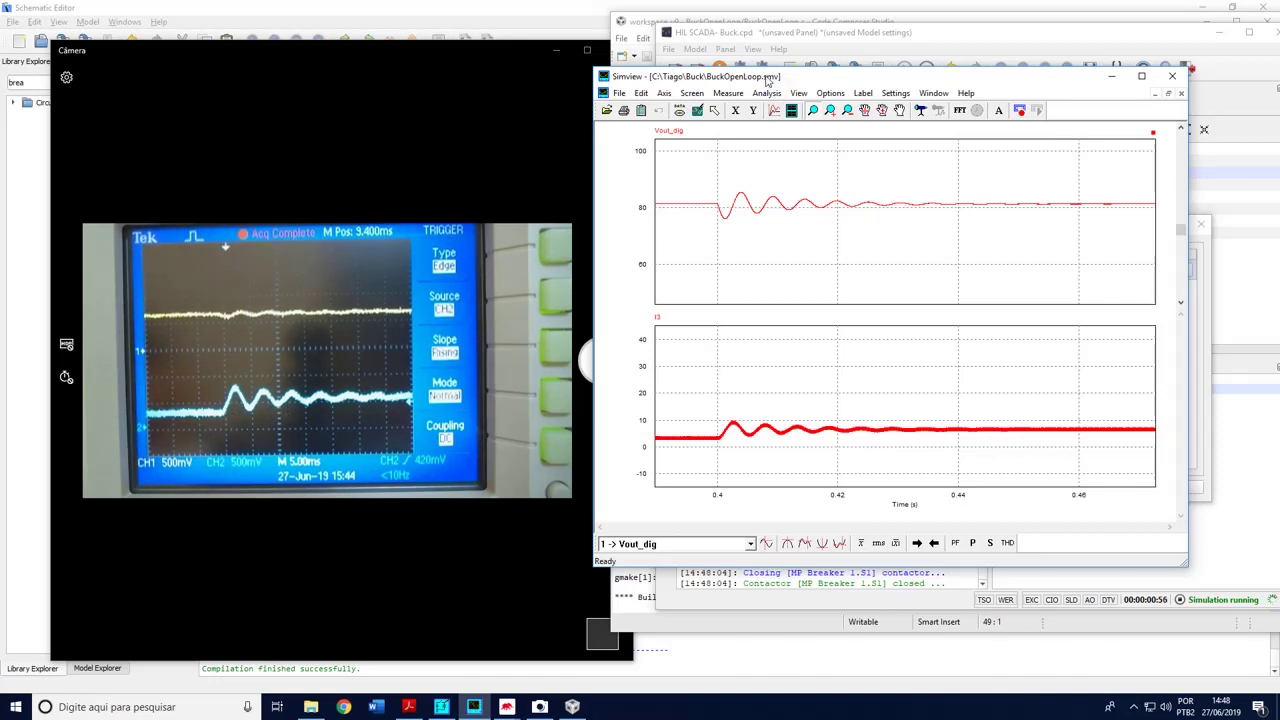
pyautogui.moveTo(766, 78); pyautogui.dragTo(773, 79)
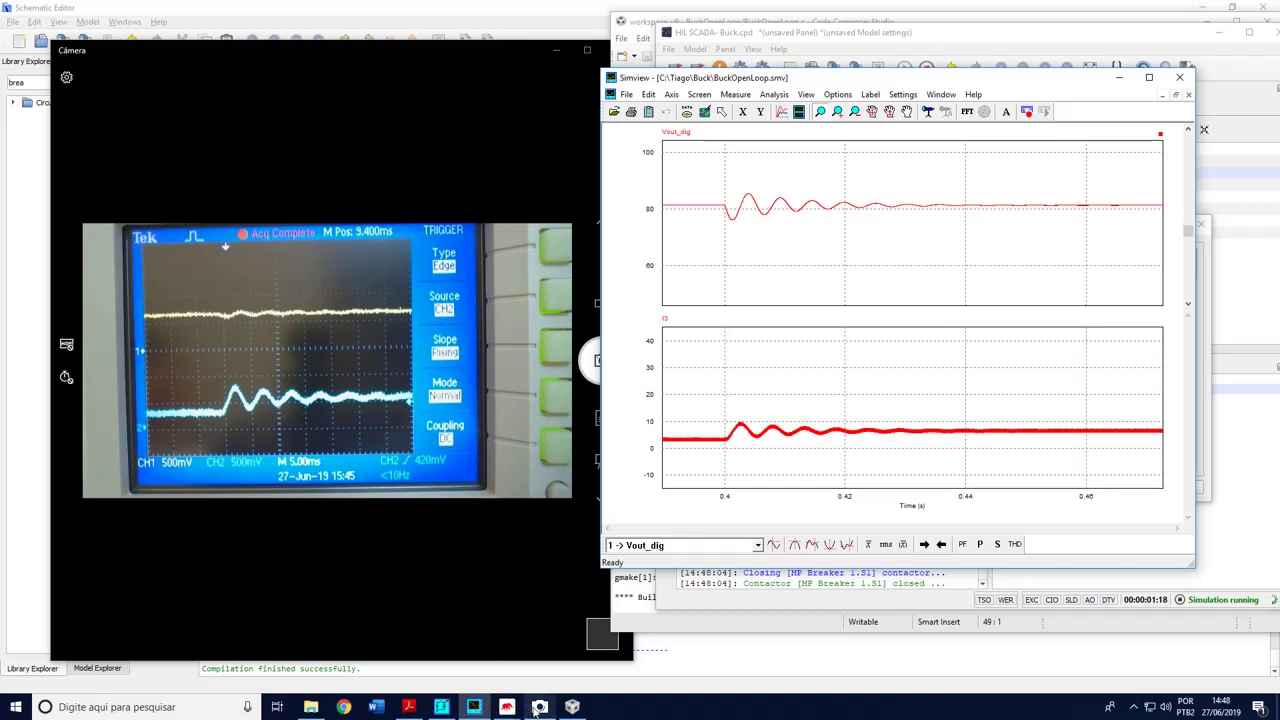
pyautogui.click(572, 707)
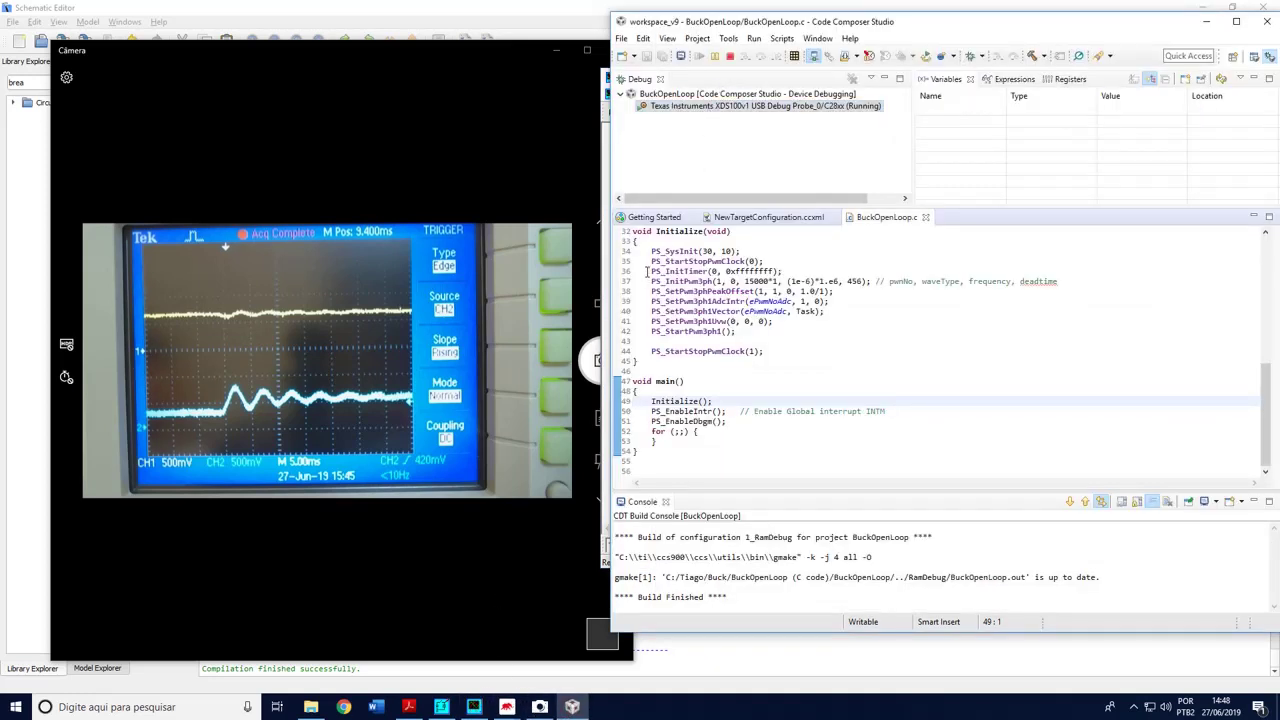
# In PSIM's BuckOpenLoop schematic, select the F28335 PWM block and the buck power stage
pyautogui.click(441, 707)
pyautogui.moveTo(544, 422); pyautogui.dragTo(800, 582)
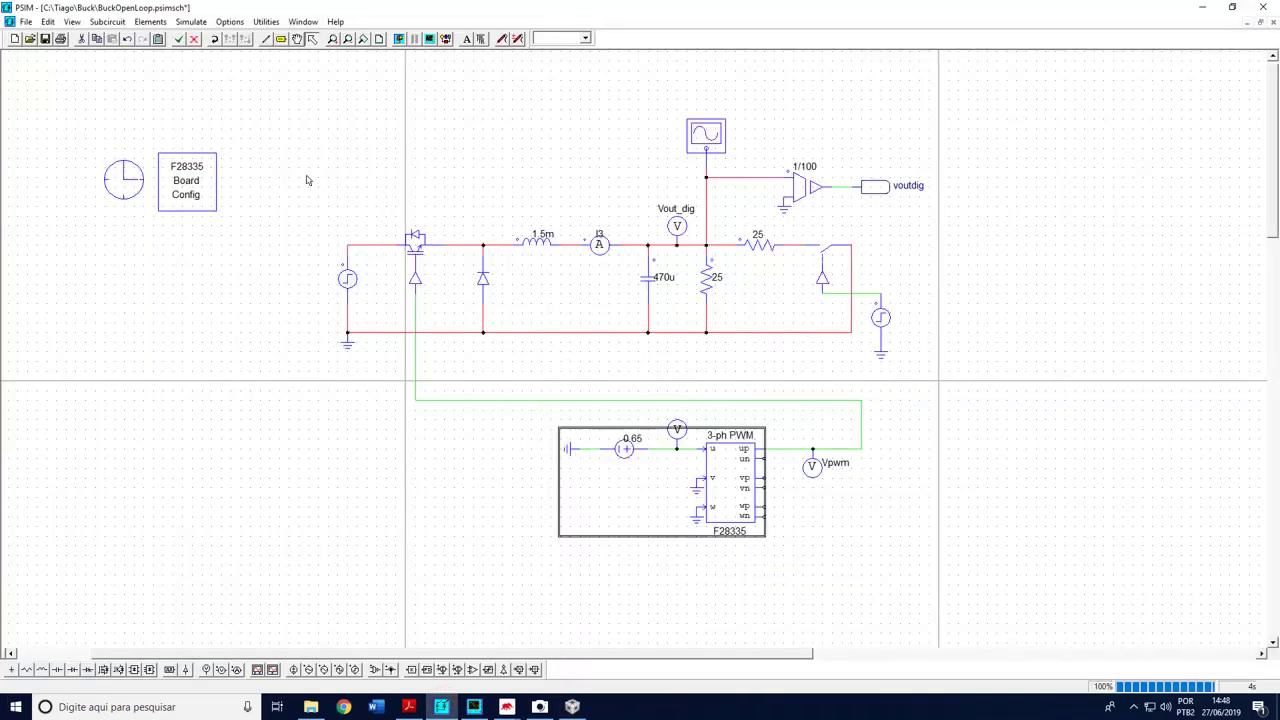
pyautogui.moveTo(310, 200); pyautogui.dragTo(951, 380)
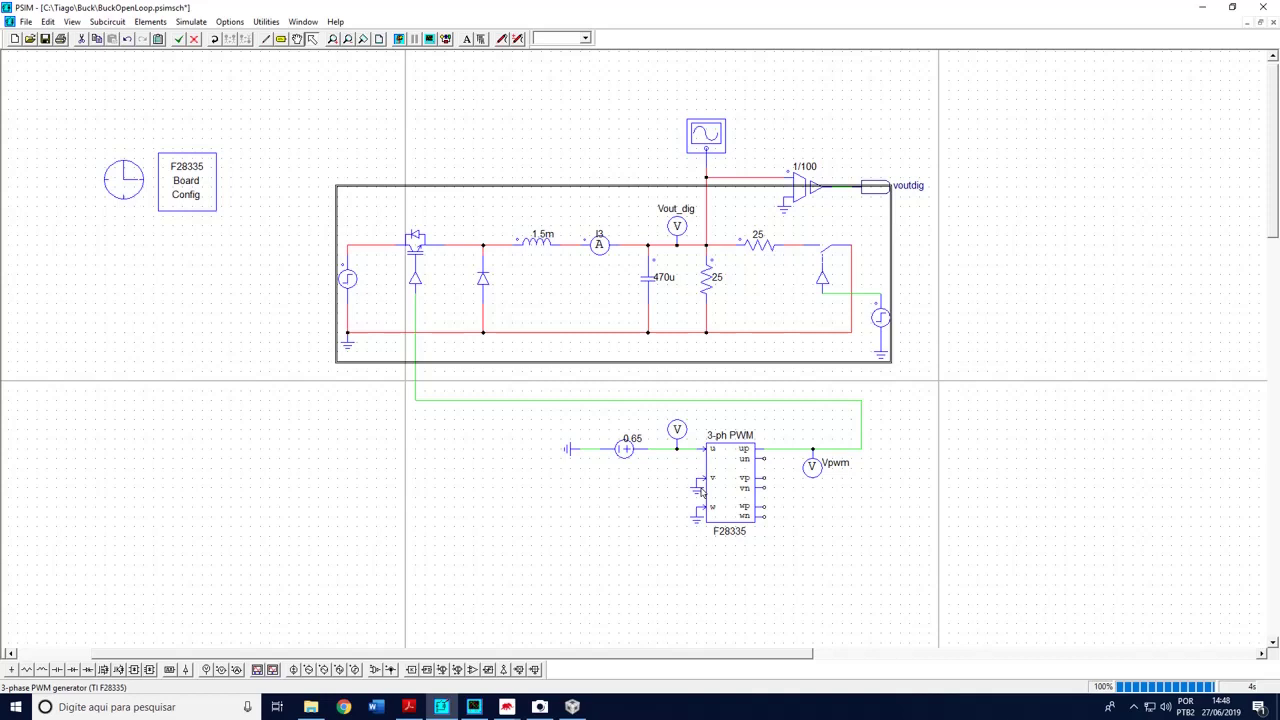
# Terminate the F28335 debug session in Code Composer Studio and stop the HIL SCADA simulation
pyautogui.click(572, 706)
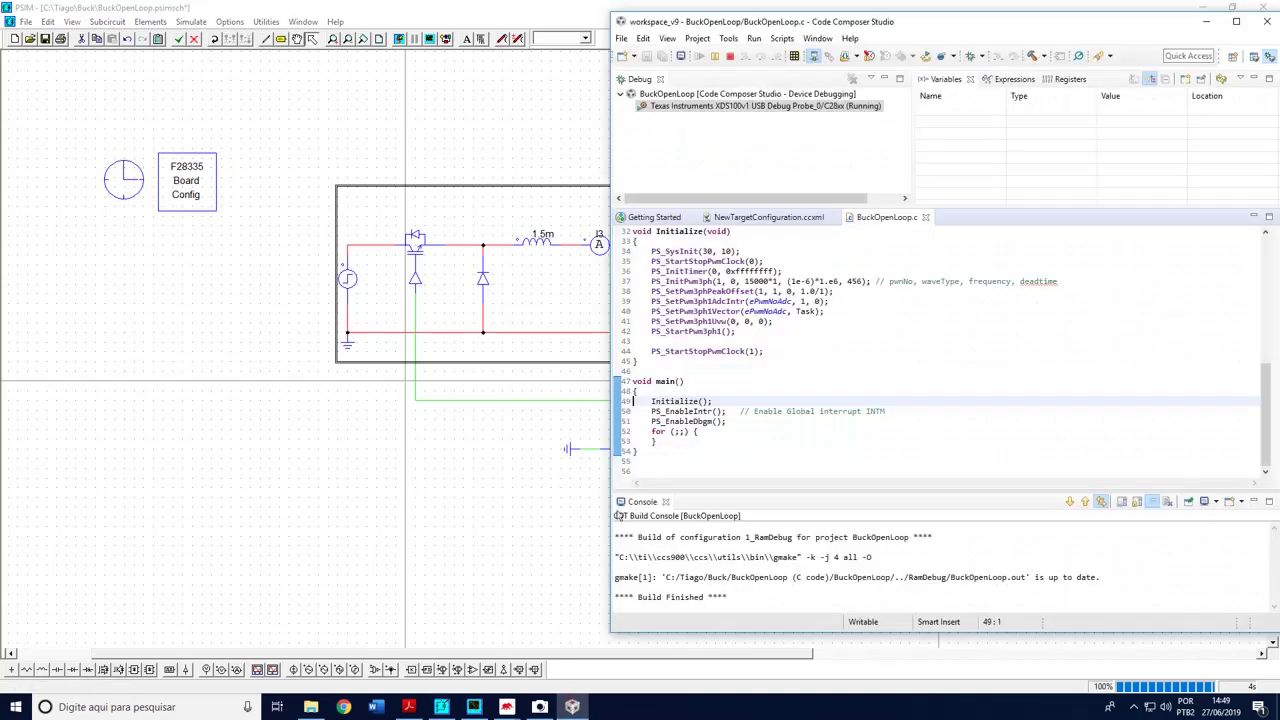
pyautogui.click(730, 56)
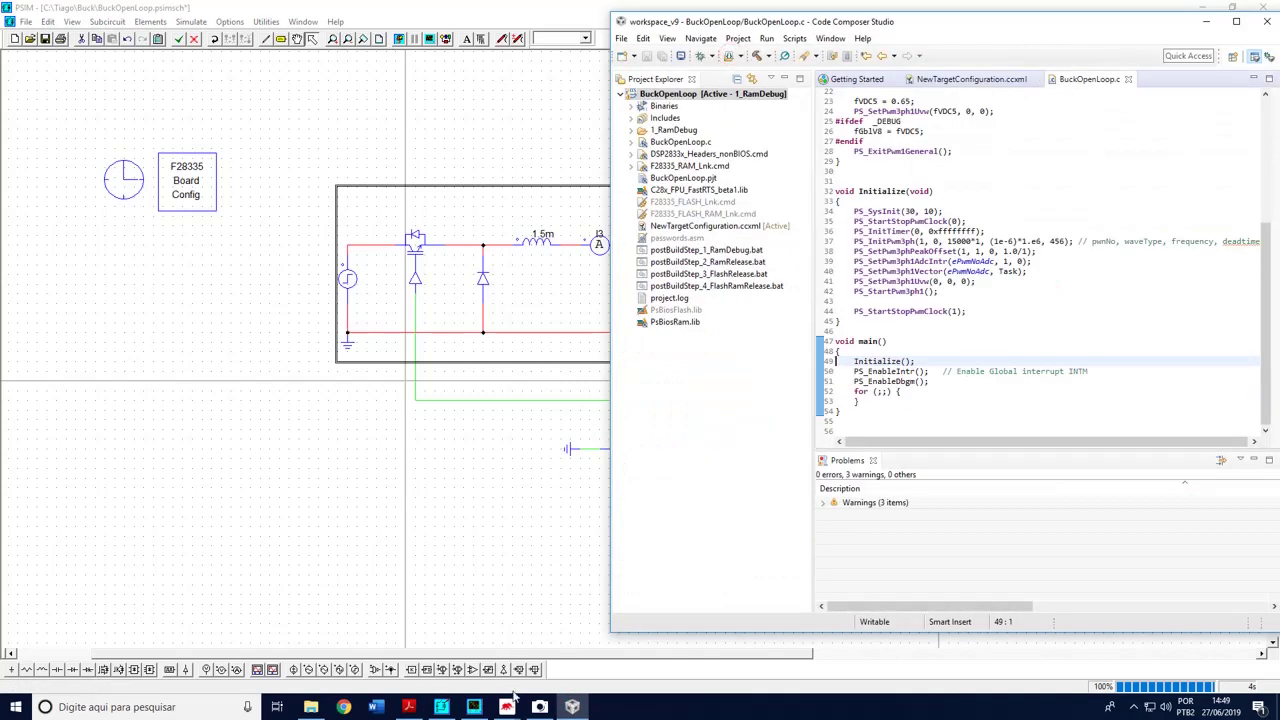
pyautogui.moveTo(514, 700)
pyautogui.click(617, 658)
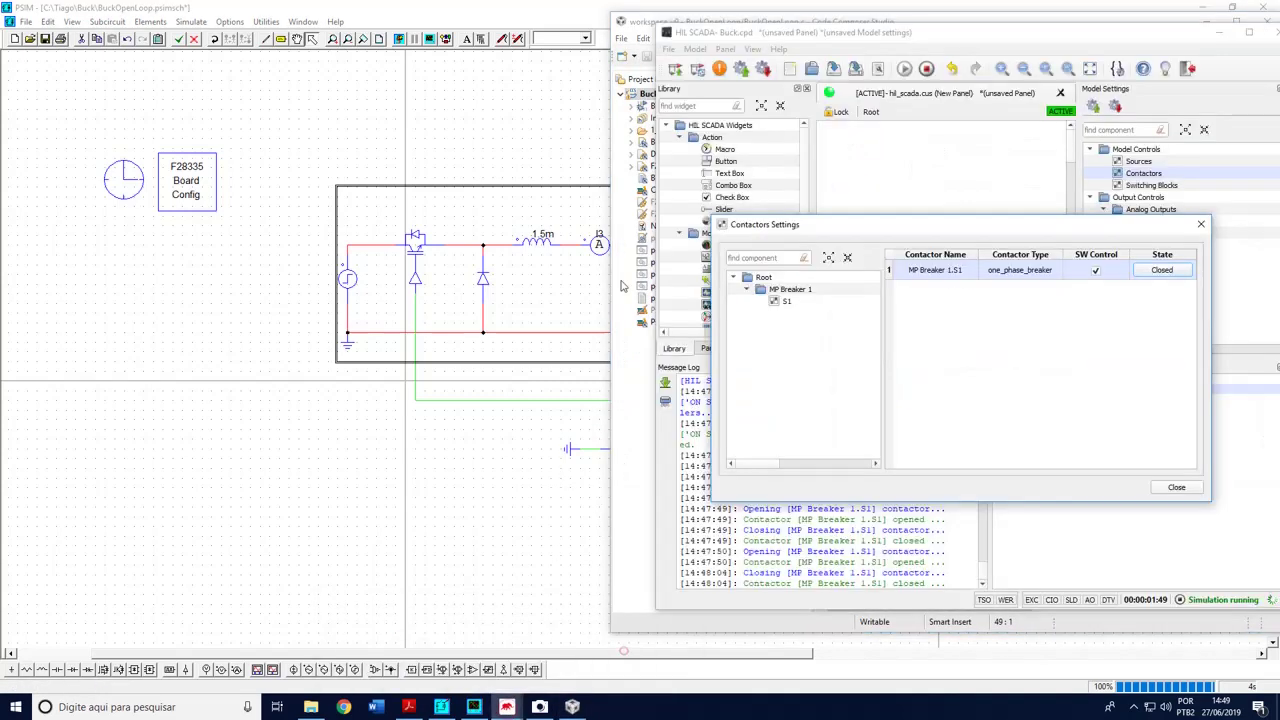
pyautogui.click(927, 70)
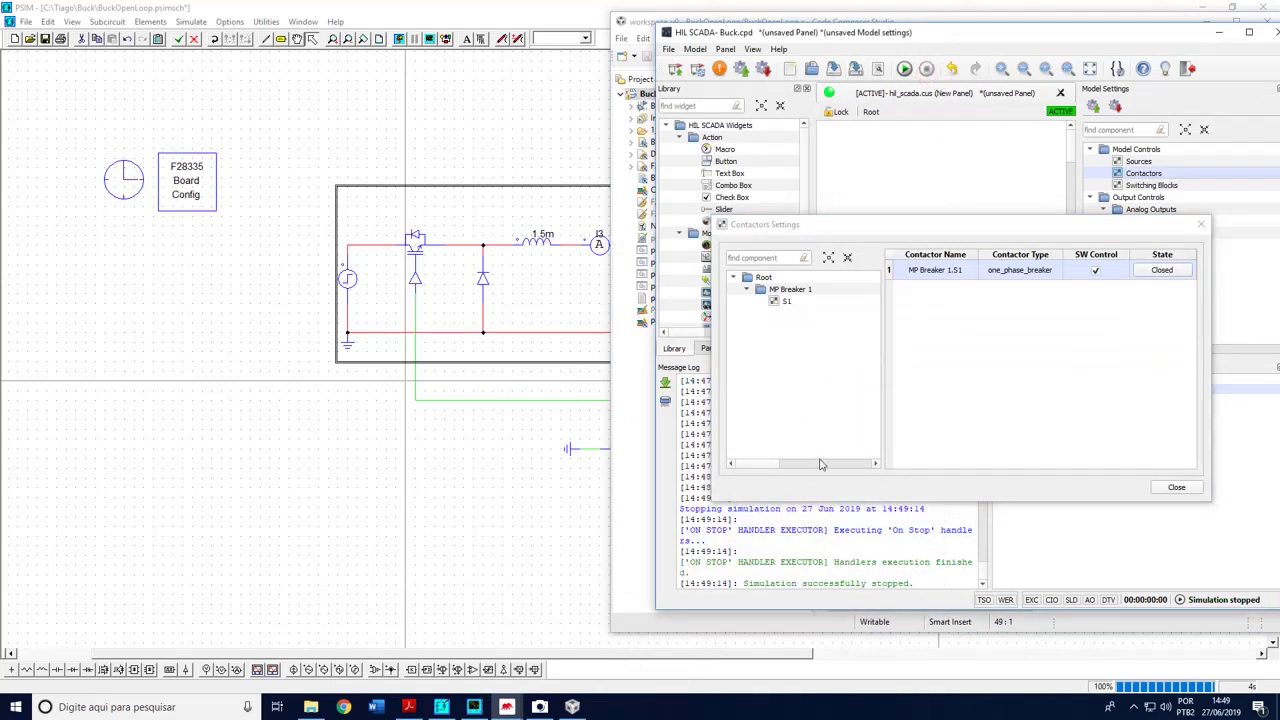
pyautogui.click(1133, 707)
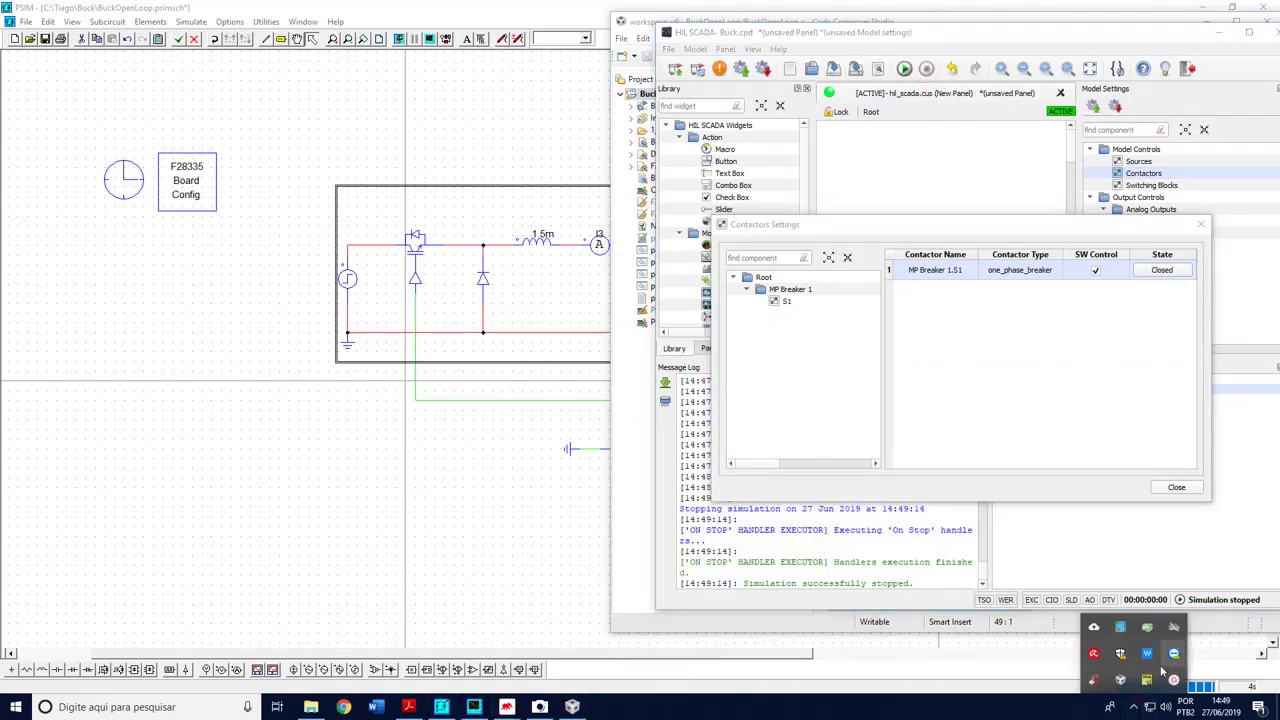
pyautogui.click(1170, 681)
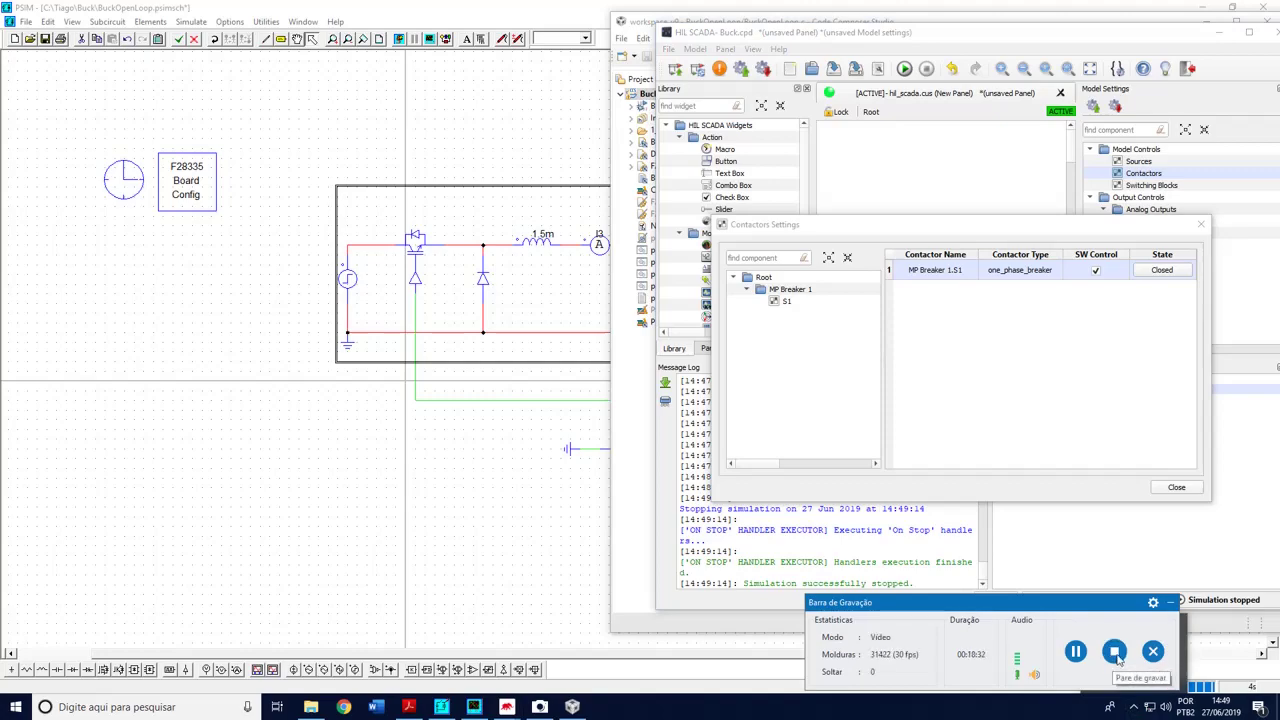